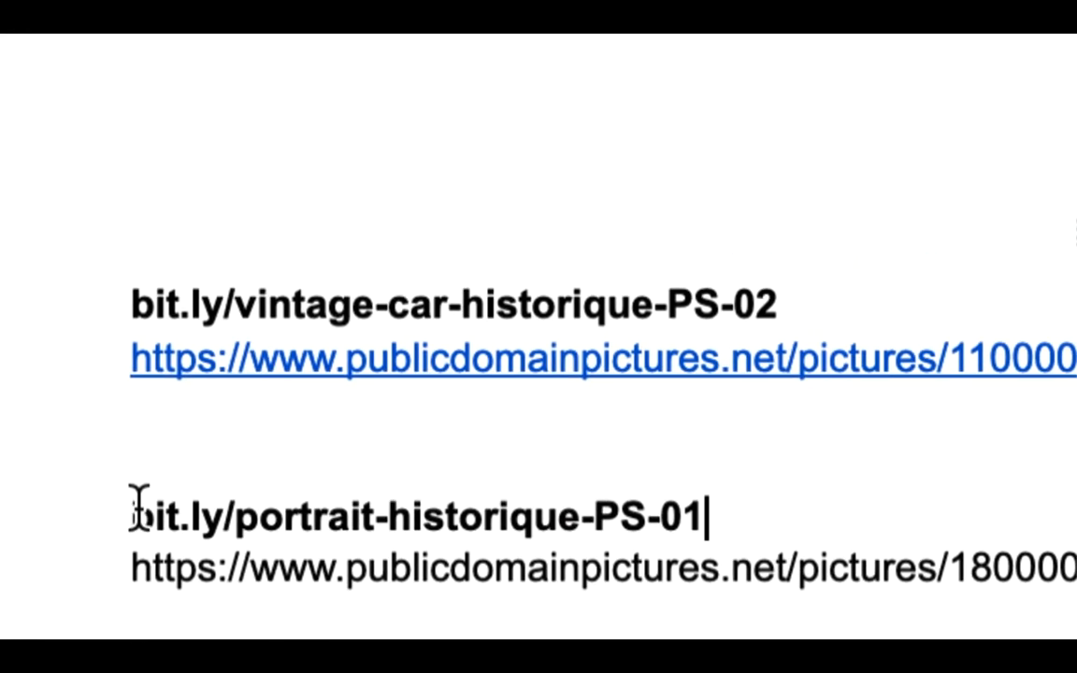
Step: Save the portrait photo from the browser as portrait-dhomme-.jpg in the lundi apres-midi folder, in JPEG format
{"action": "left_click_drag", "start_coordinate": [137, 512], "coordinate": [712, 511]}
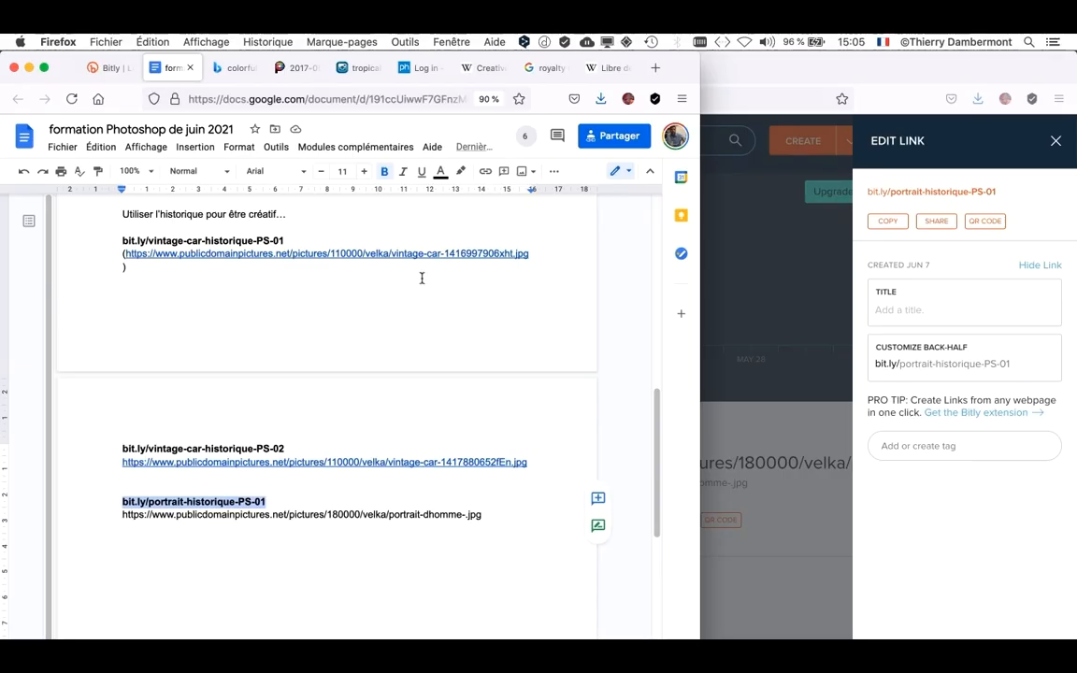
{"action": "key", "text": "super+Tab"}
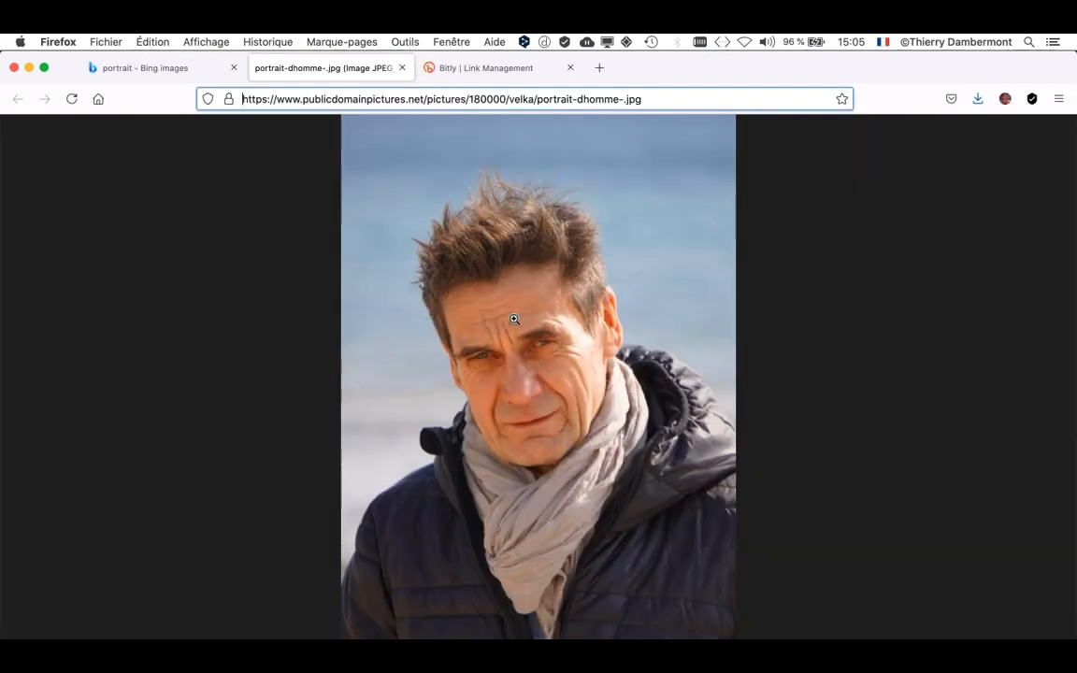
{"action": "right_click", "coordinate": [514, 318]}
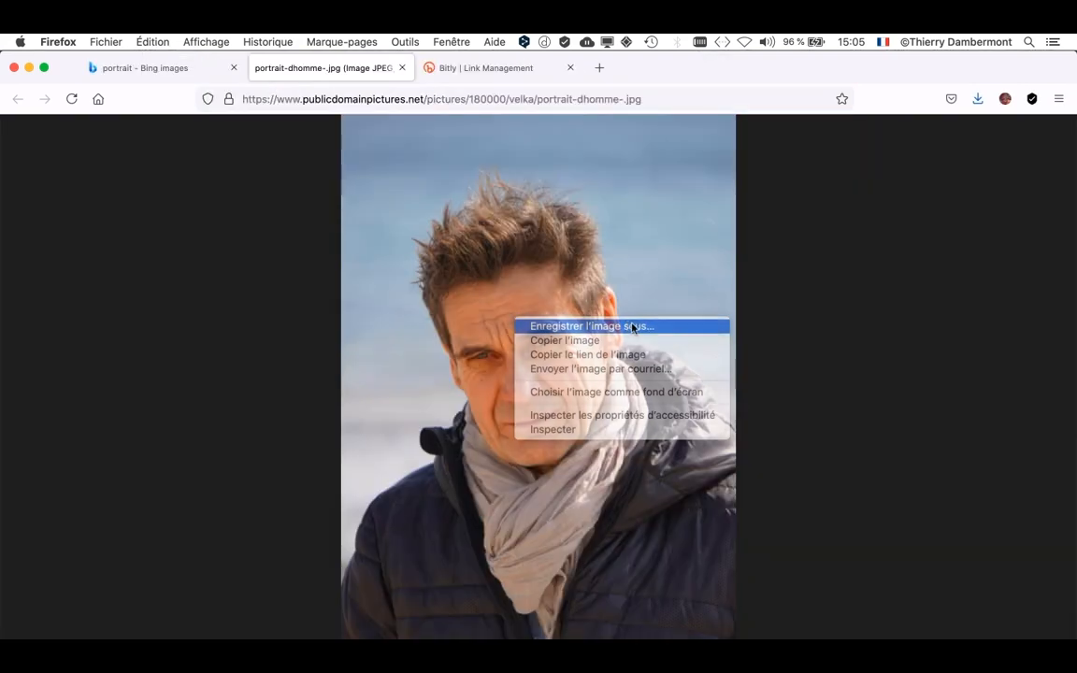
{"action": "left_click", "coordinate": [632, 327]}
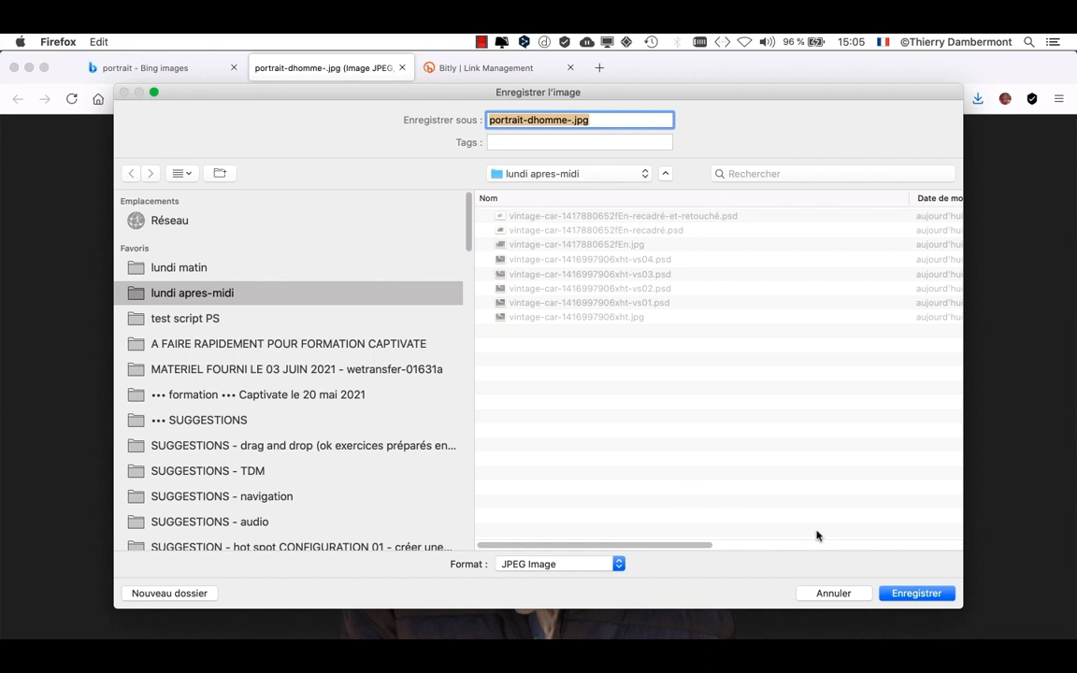
{"action": "left_click", "coordinate": [928, 593]}
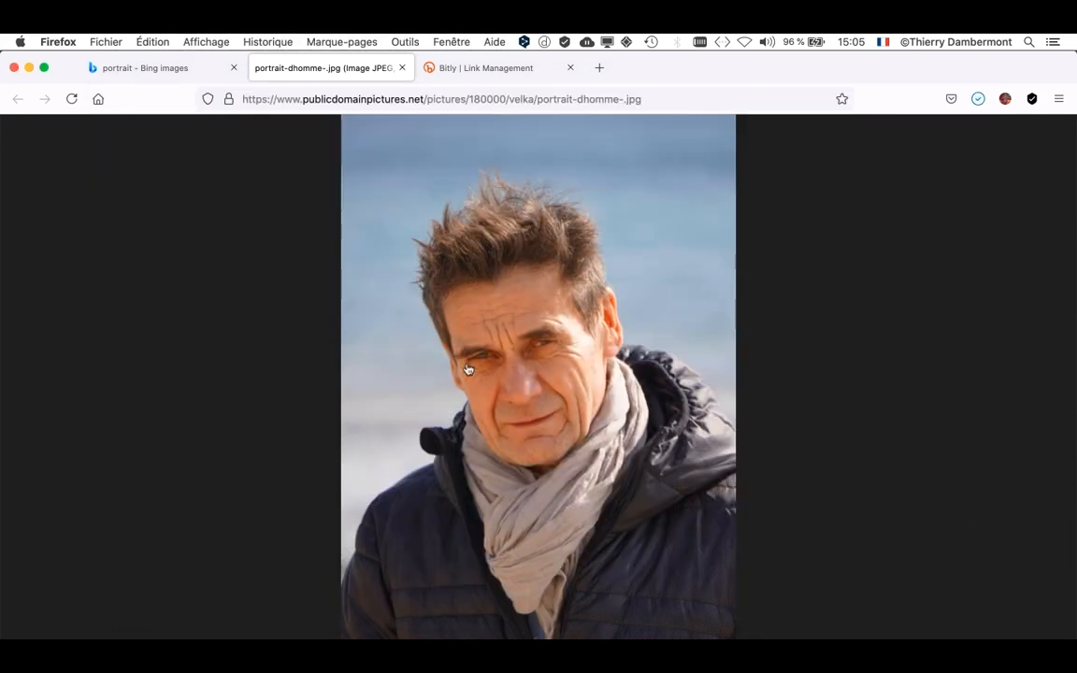
Step: Switch to Photoshop and open portrait-dhomme-.jpg from the lundi apres-midi folder
{"action": "key", "text": "super+Tab"}
{"action": "key", "text": "super+Tab"}
{"action": "left_click", "coordinate": [126, 42]}
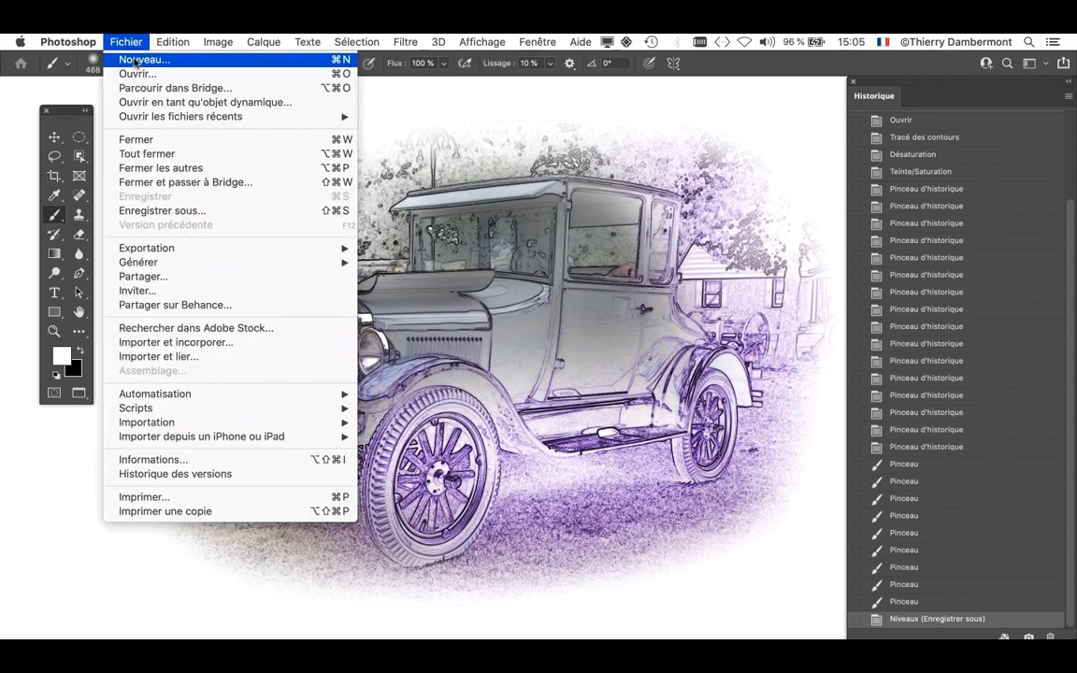
{"action": "left_click", "coordinate": [131, 74]}
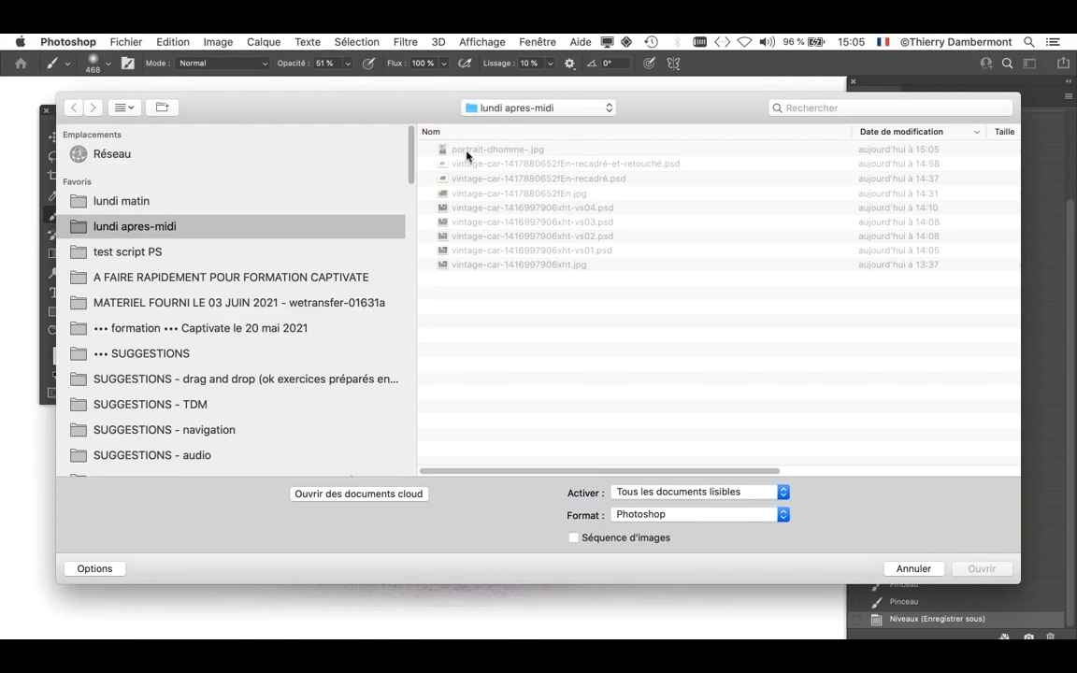
{"action": "left_click", "coordinate": [467, 153]}
{"action": "left_click", "coordinate": [980, 568]}
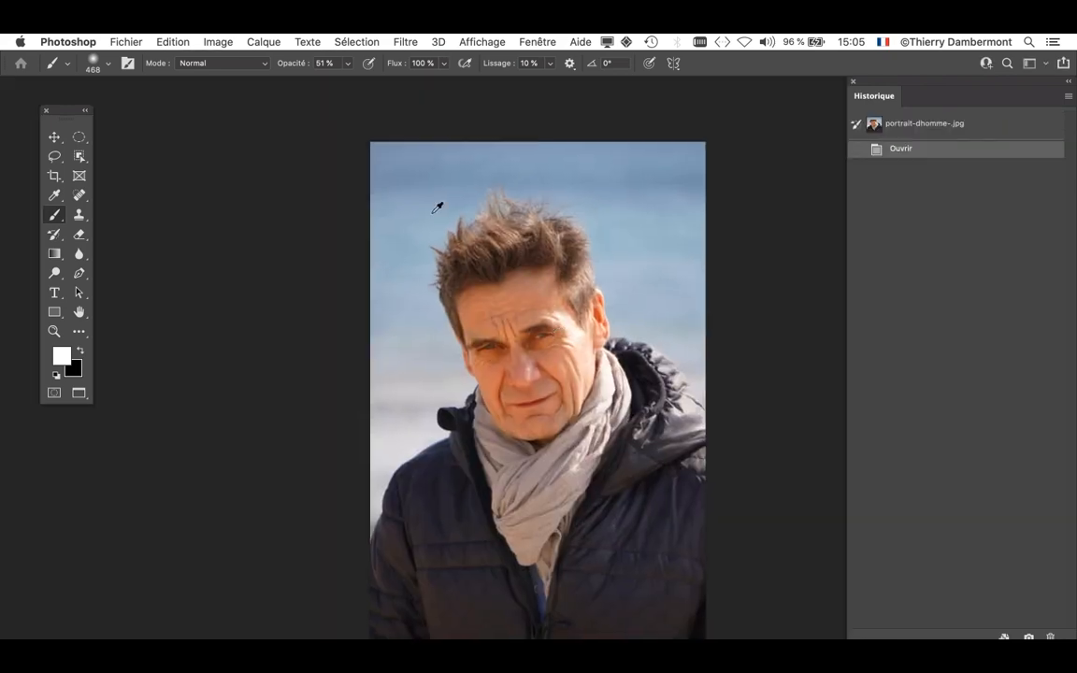
Step: Activate the Move tool and enlarge the portrait so the face and shoulders fill the workspace
{"action": "left_click", "coordinate": [54, 137]}
{"action": "left_click_drag", "start_coordinate": [505, 315], "coordinate": [394, 271]}
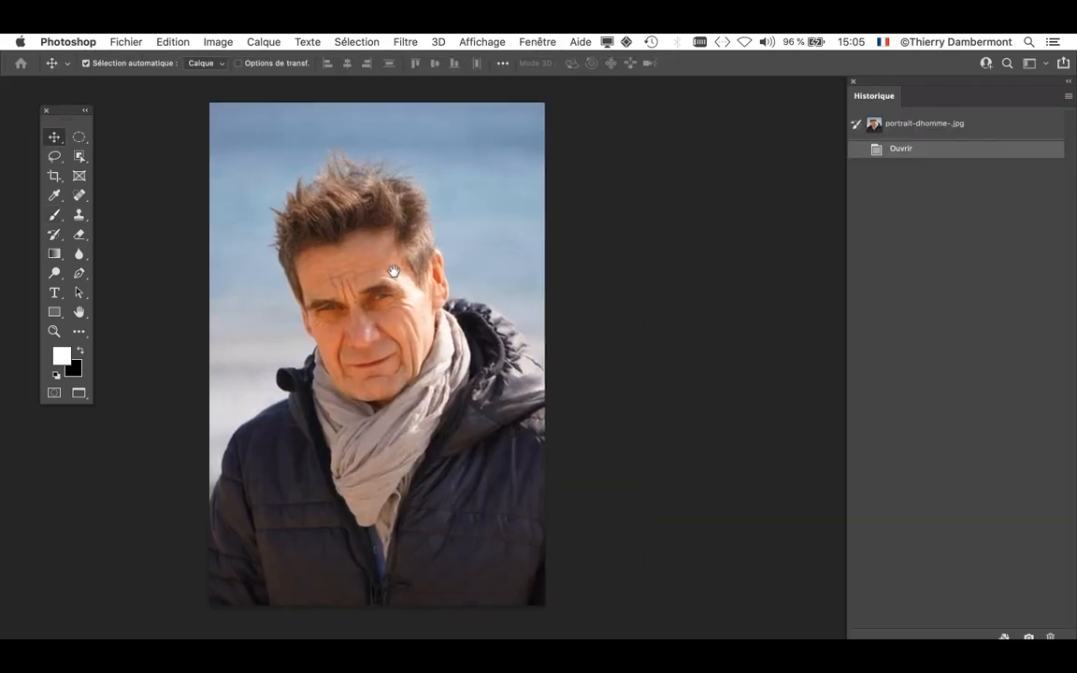
{"action": "left_click", "coordinate": [52, 216]}
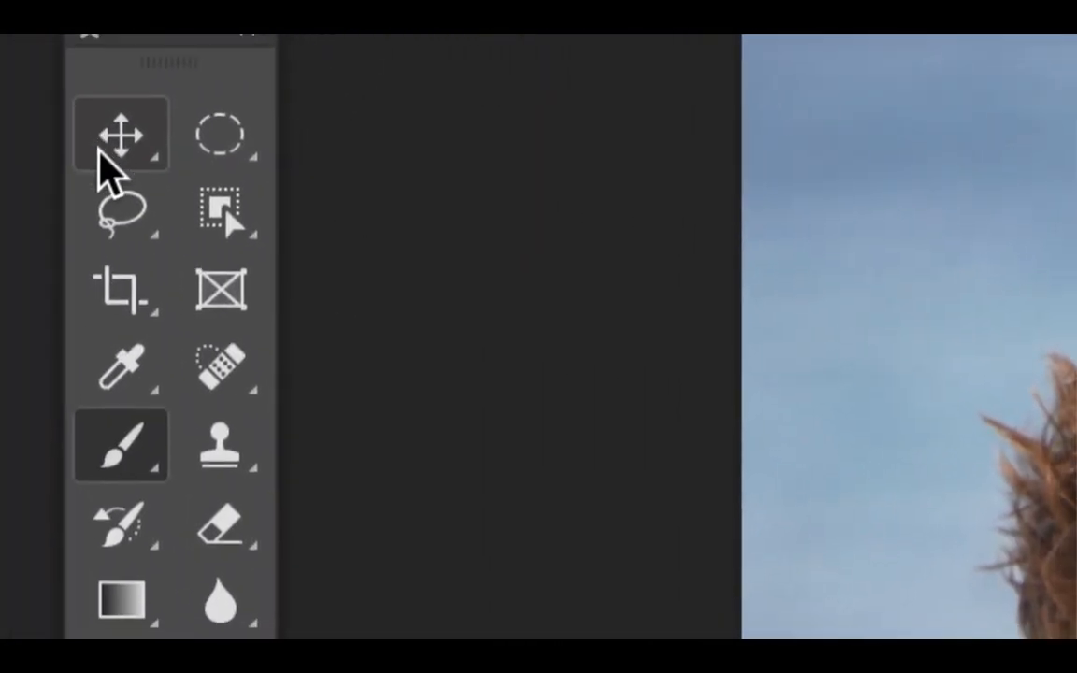
{"action": "left_click", "coordinate": [99, 150]}
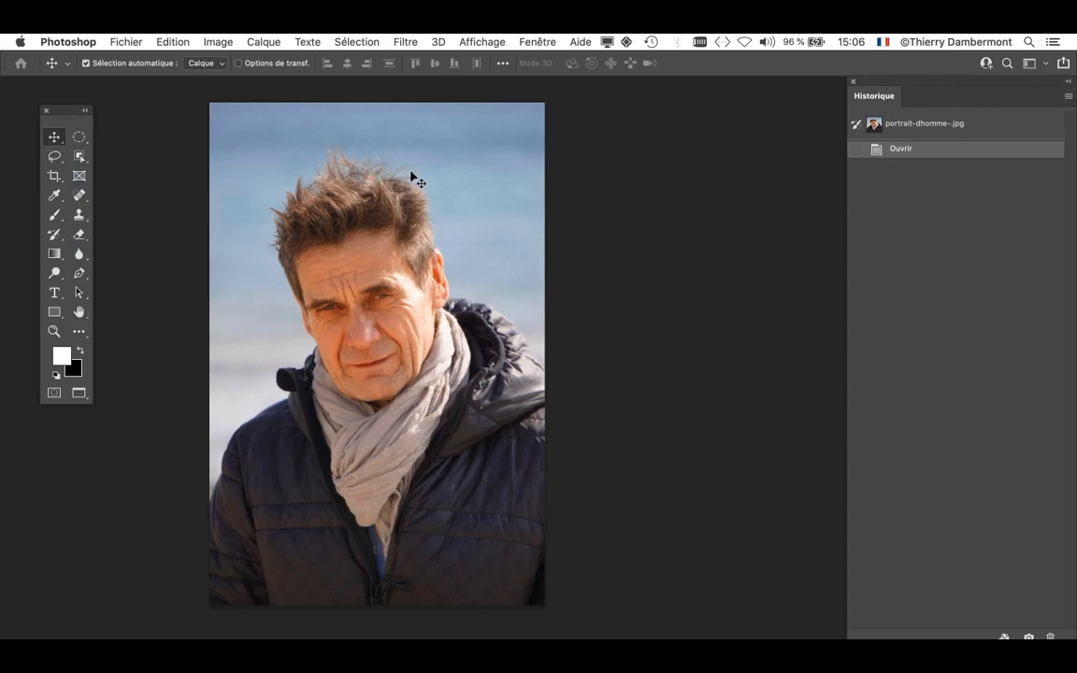
{"action": "scroll", "coordinate": [484, 253], "scroll_direction": "up", "scroll_amount": 2}
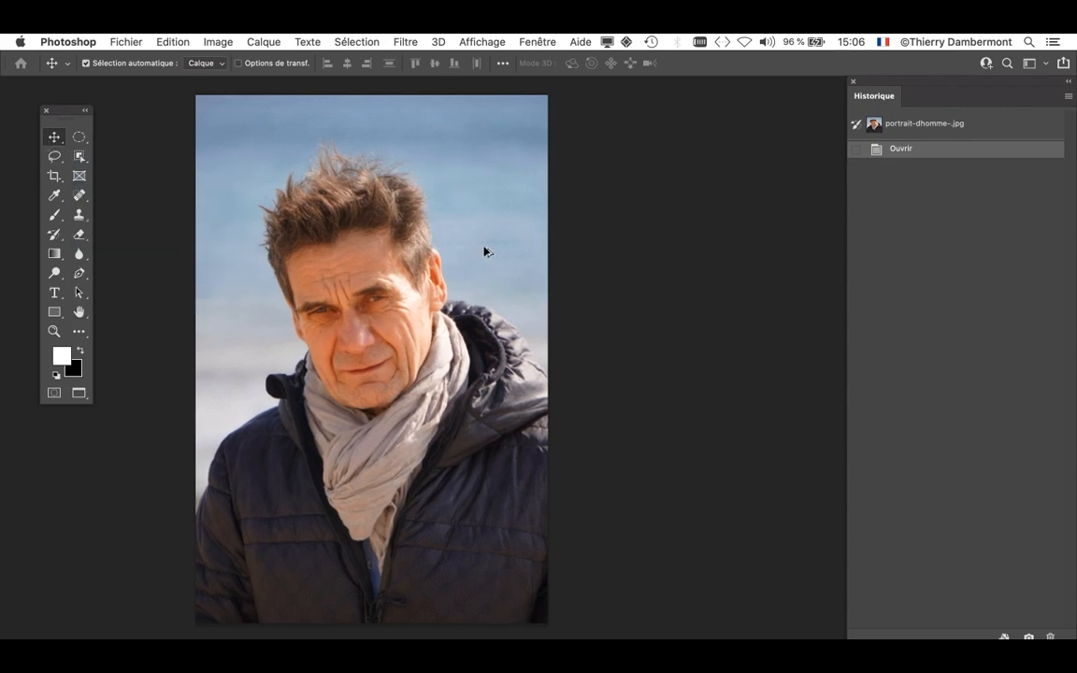
{"action": "left_click_drag", "start_coordinate": [476, 245], "coordinate": [524, 286]}
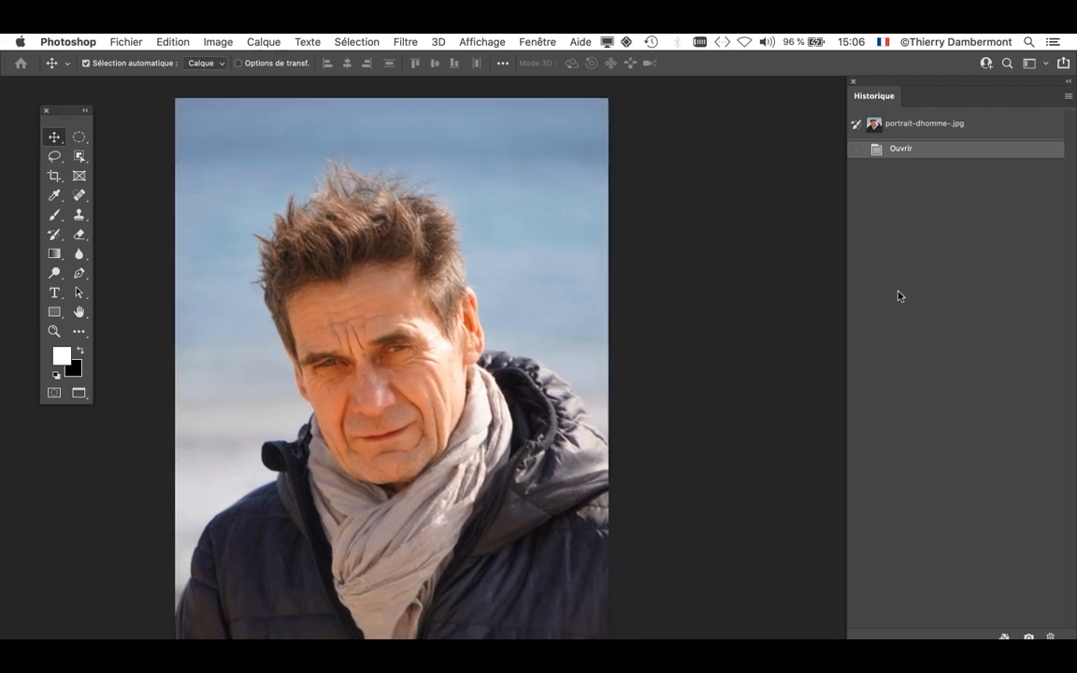
Step: Shorten the Historique panel and place it as a floating panel clear of the portrait
{"action": "left_click_drag", "start_coordinate": [910, 97], "coordinate": [776, 120]}
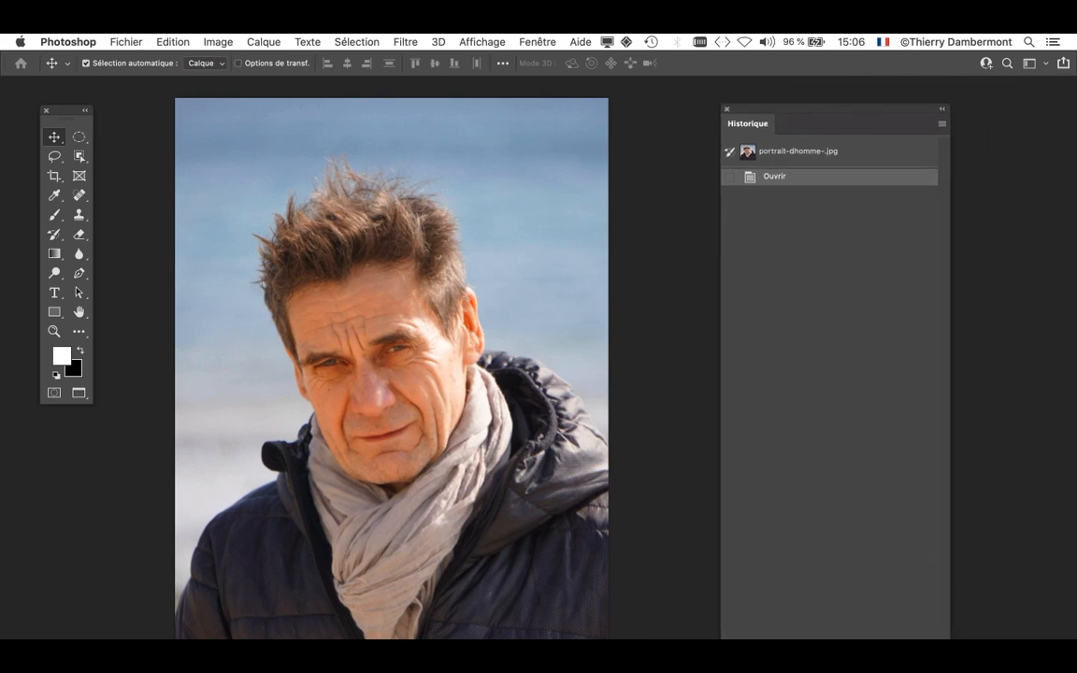
{"action": "left_click_drag", "start_coordinate": [948, 638], "coordinate": [947, 432]}
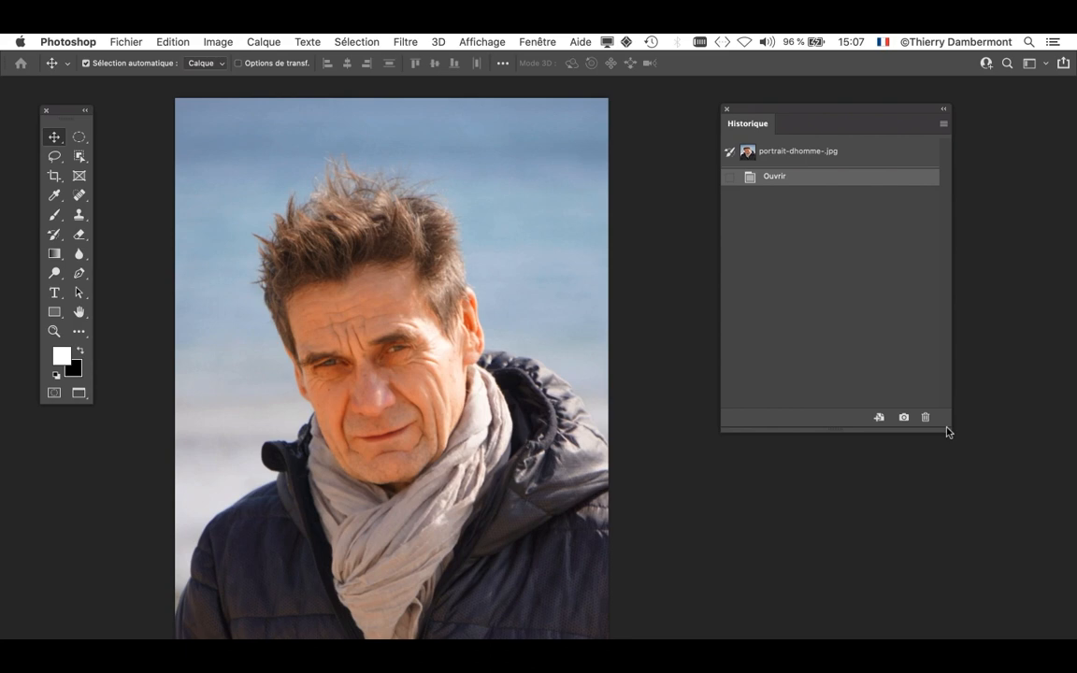
{"action": "left_click_drag", "start_coordinate": [411, 278], "coordinate": [346, 257]}
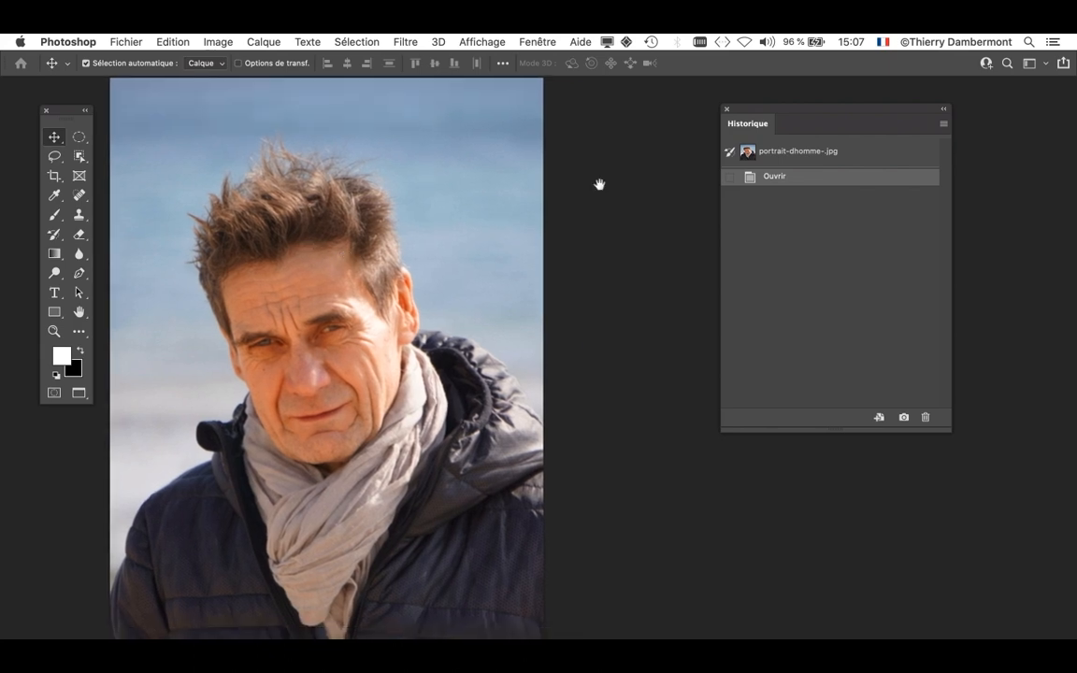
{"action": "left_click_drag", "start_coordinate": [769, 106], "coordinate": [877, 121]}
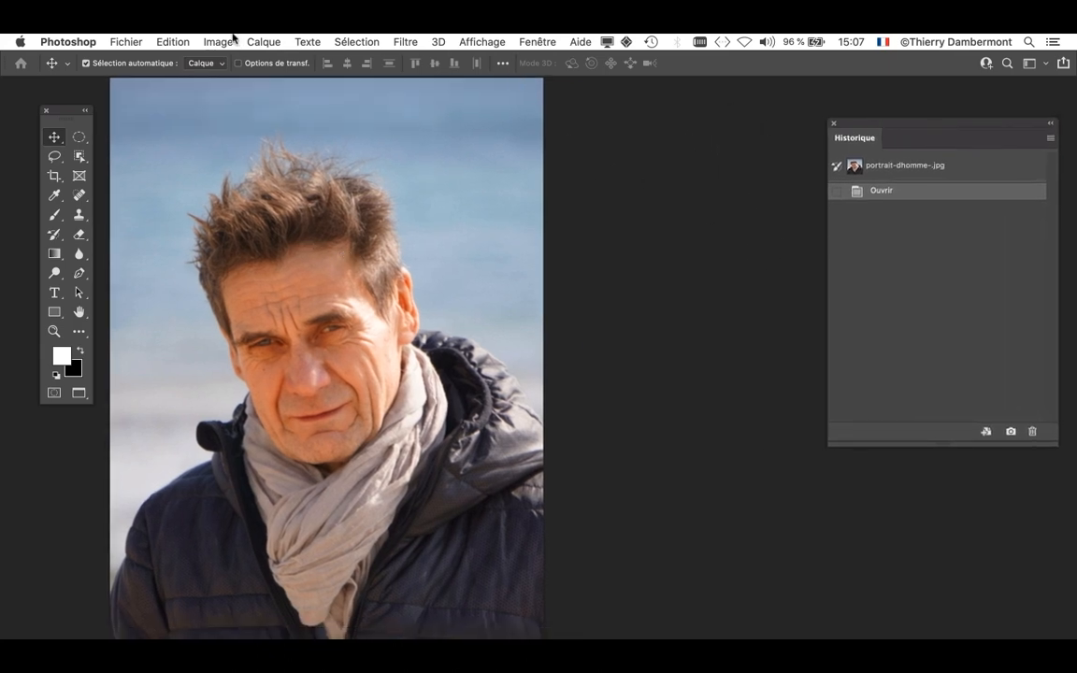
Step: Display the Couches panel and place it between the portrait and the Historique panel
{"action": "left_click", "coordinate": [218, 43]}
{"action": "mouse_move", "coordinate": [361, 61]}
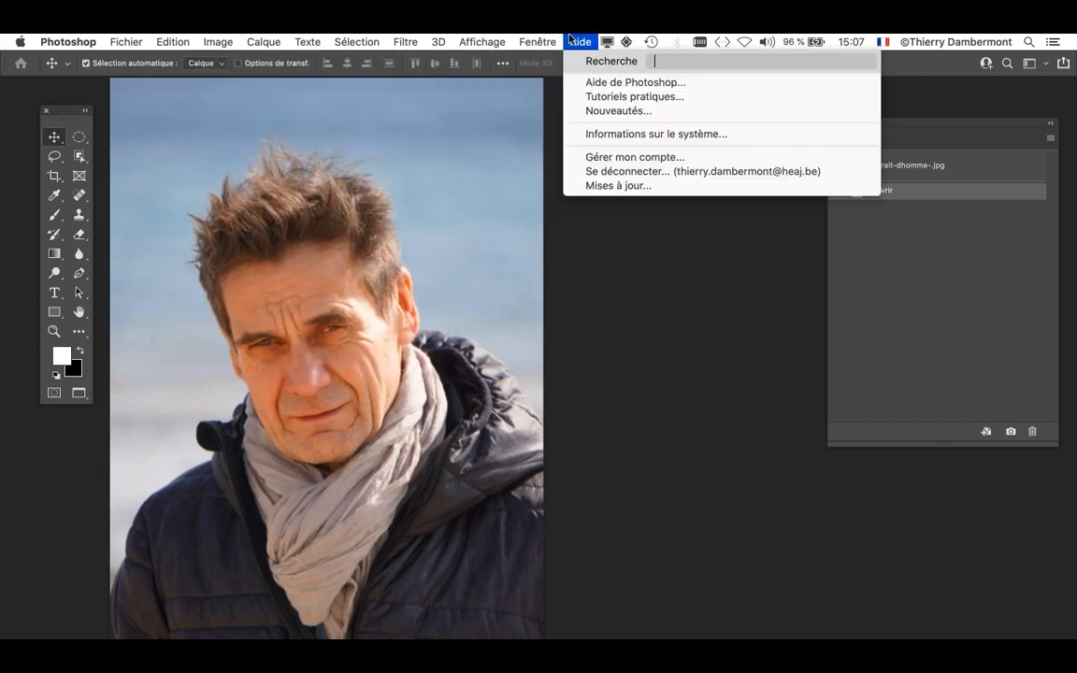
{"action": "mouse_move", "coordinate": [537, 42]}
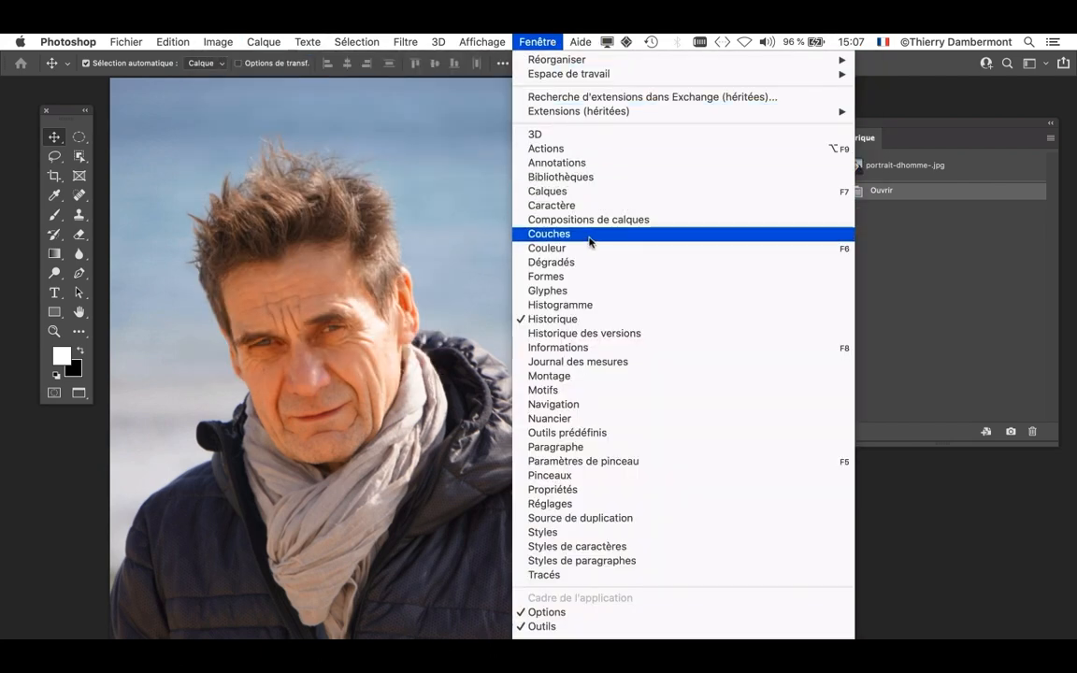
{"action": "left_click", "coordinate": [587, 234]}
{"action": "left_click_drag", "start_coordinate": [697, 125], "coordinate": [647, 106]}
{"action": "left_click", "coordinate": [539, 42]}
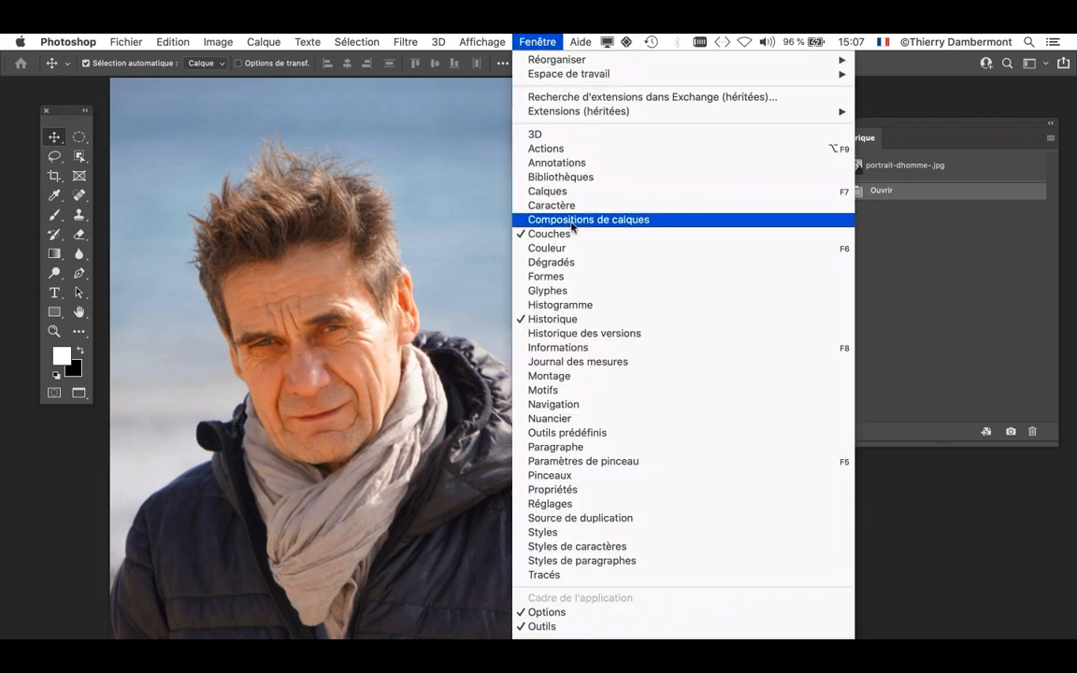
{"action": "left_click", "coordinate": [939, 259]}
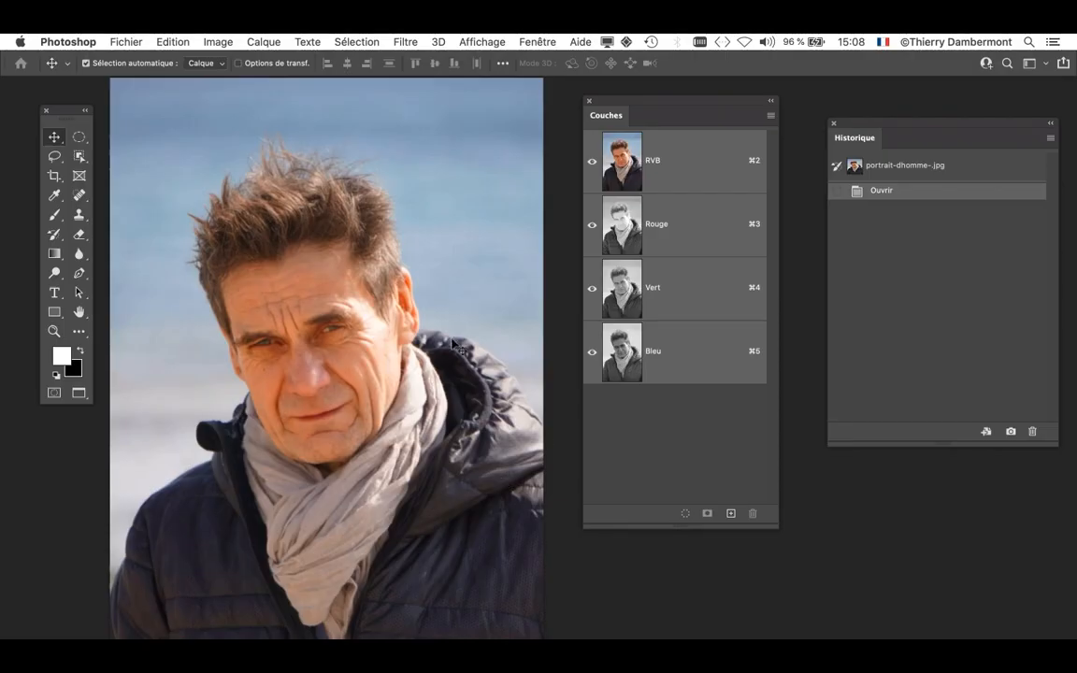
Step: Convert the portrait from RVB to Niveaux de gris mode, discarding the colour information
{"action": "left_click", "coordinate": [207, 42]}
{"action": "mouse_move", "coordinate": [225, 59]}
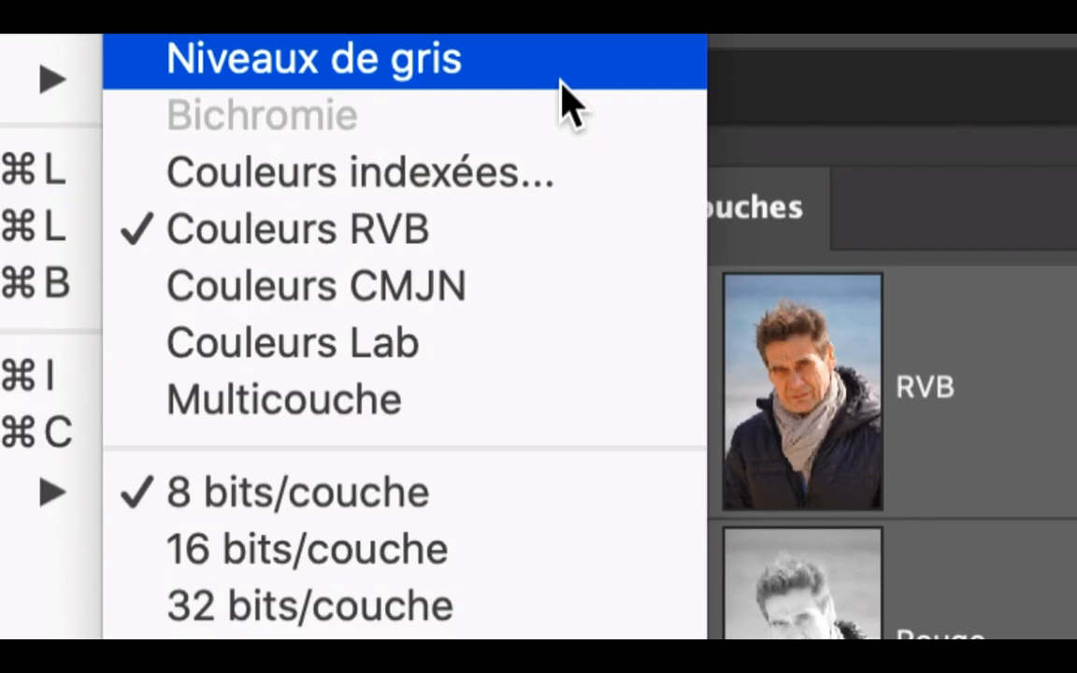
{"action": "left_click", "coordinate": [565, 103]}
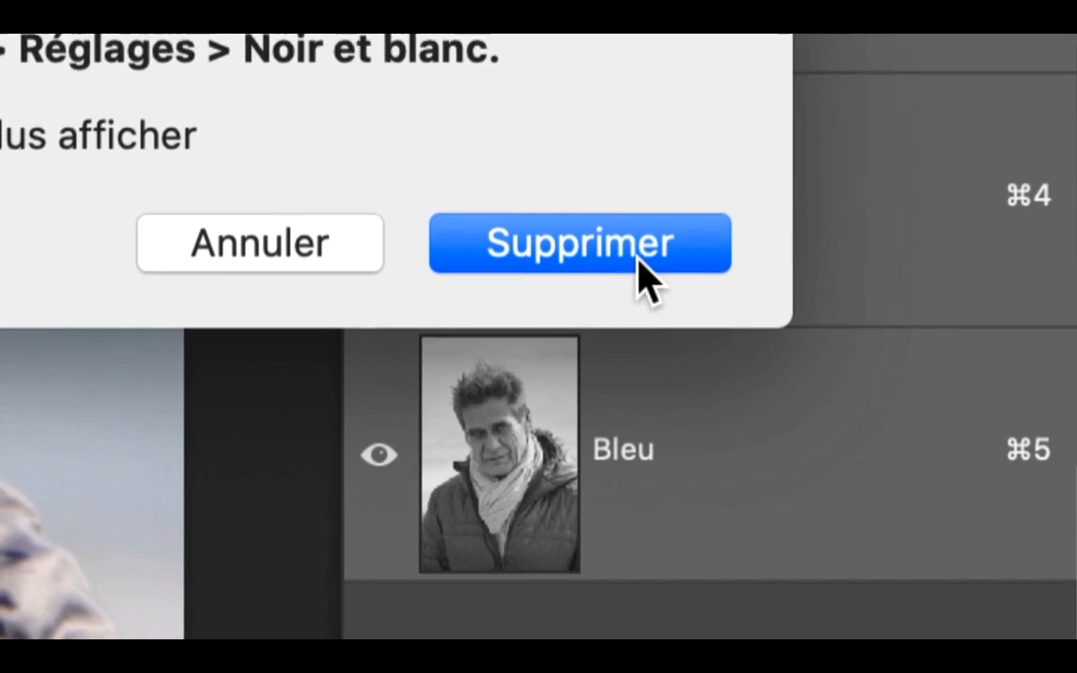
{"action": "left_click", "coordinate": [639, 264]}
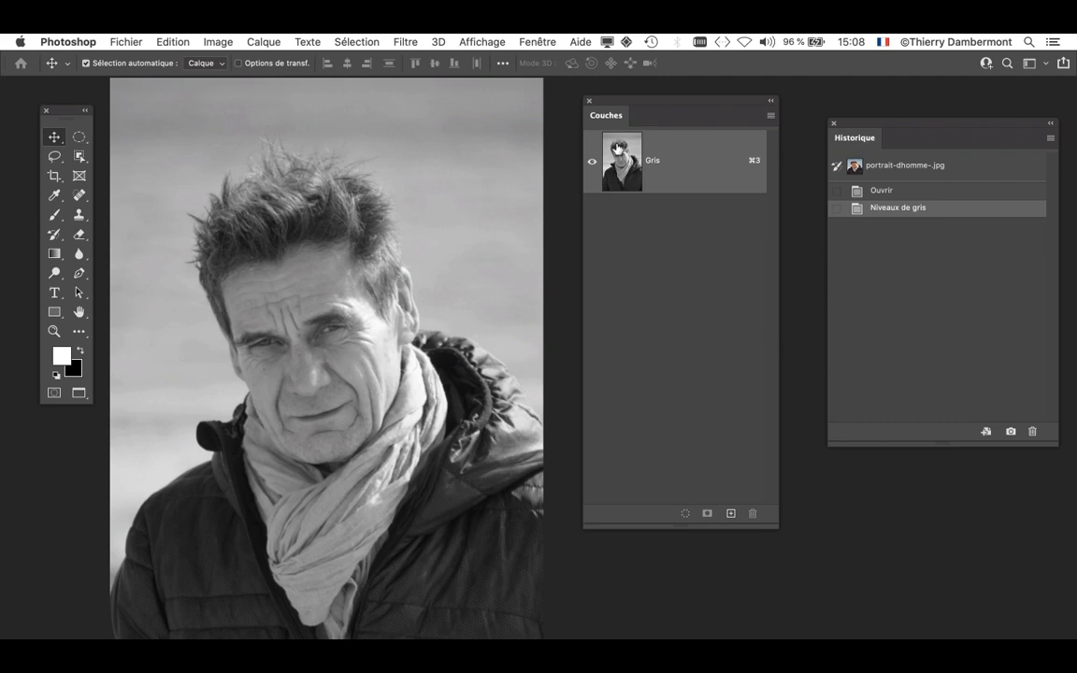
Step: Undo the greyscale conversion and delete the Niveaux de gris state from the history
{"action": "left_click", "coordinate": [126, 42]}
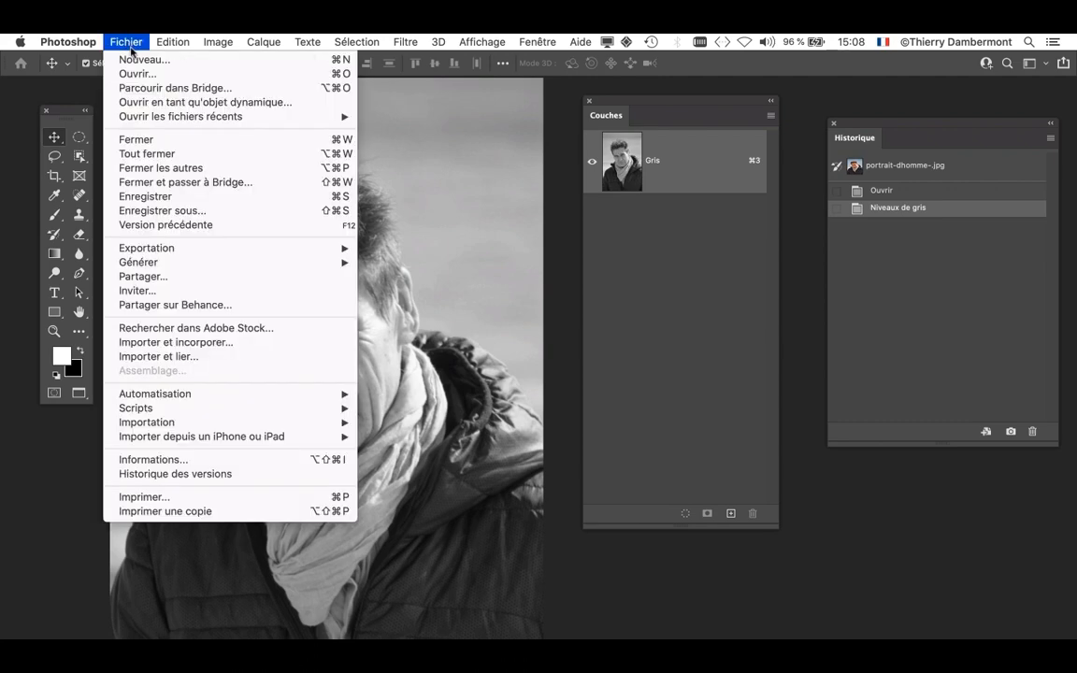
{"action": "left_click", "coordinate": [179, 63]}
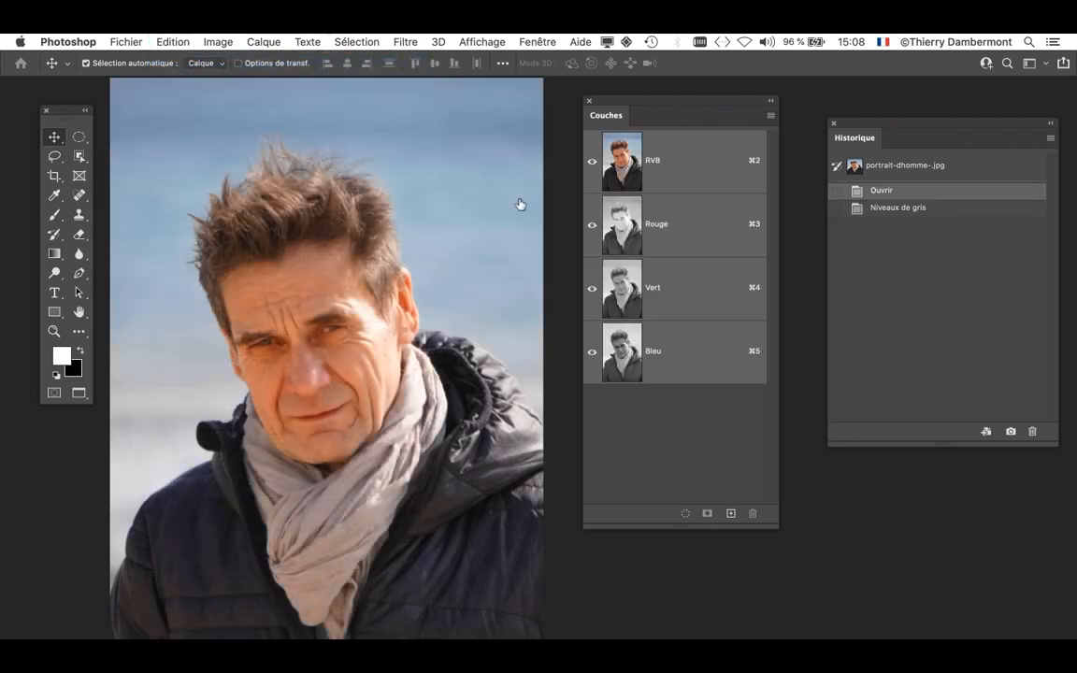
{"action": "left_click_drag", "start_coordinate": [852, 137], "coordinate": [825, 122]}
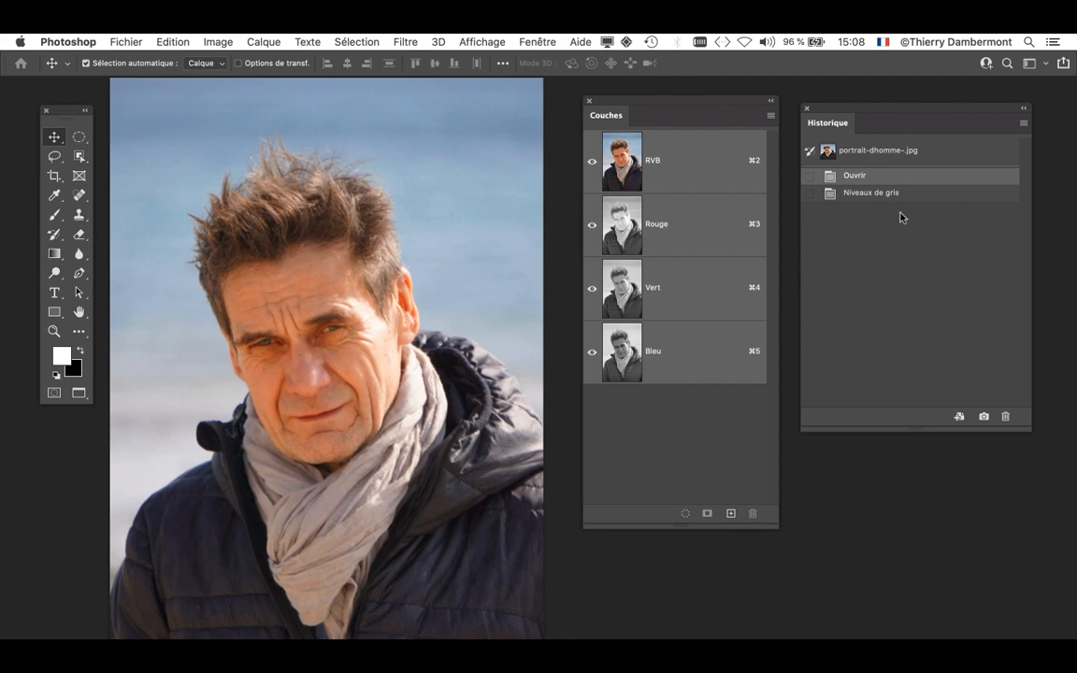
{"action": "left_click_drag", "start_coordinate": [682, 106], "coordinate": [649, 98]}
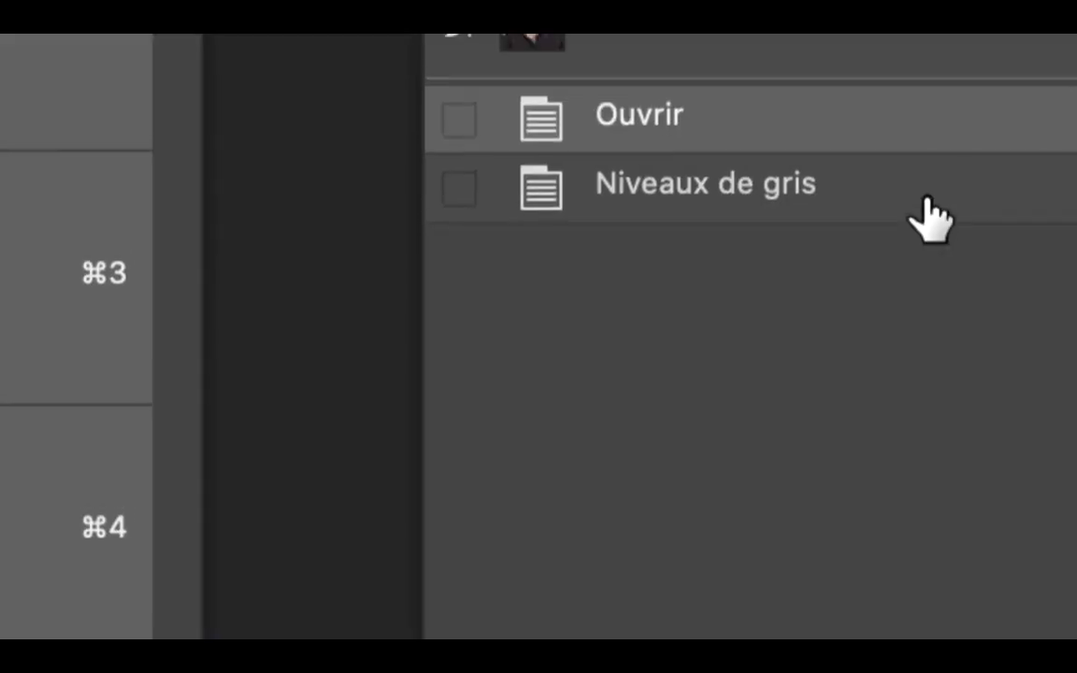
{"action": "left_click_drag", "start_coordinate": [928, 198], "coordinate": [1015, 558]}
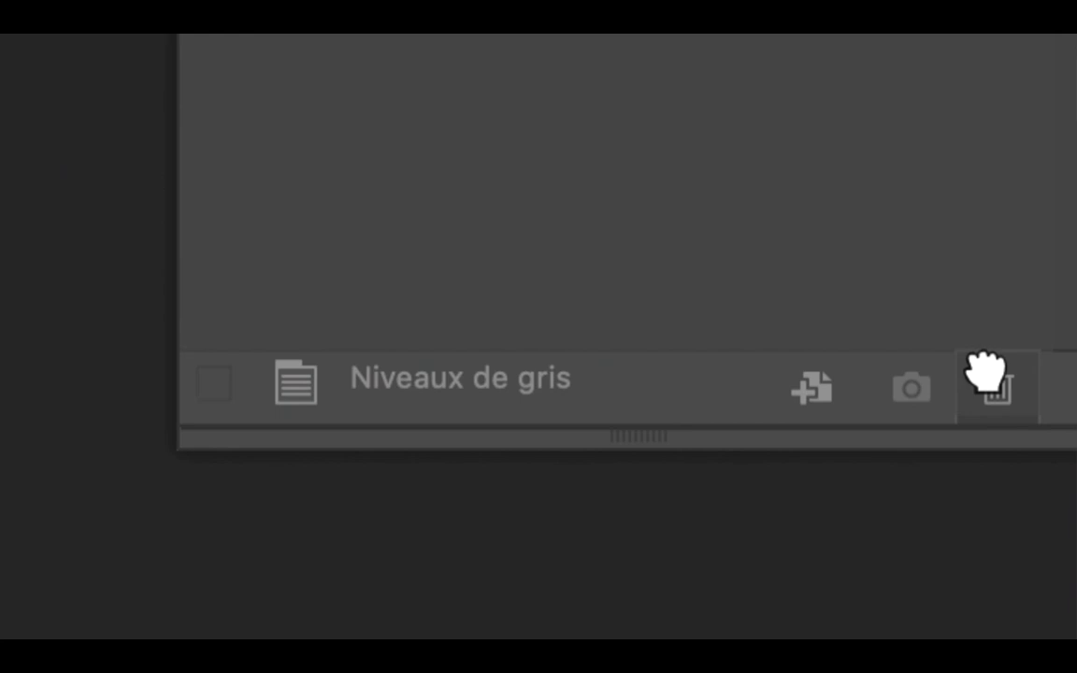
{"action": "left_click_drag", "start_coordinate": [983, 372], "coordinate": [993, 389]}
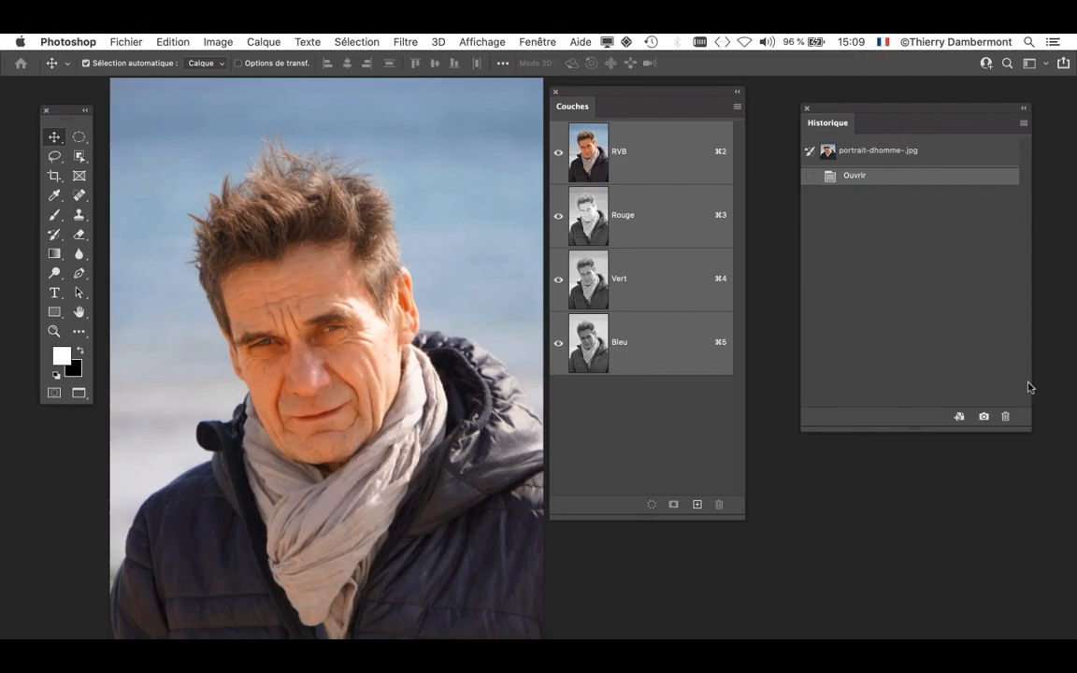
Step: Shrink the Historique panel, then open the Noir et blanc adjustment and place its dialog clear of the portrait
{"action": "left_click_drag", "start_coordinate": [1023, 427], "coordinate": [986, 396]}
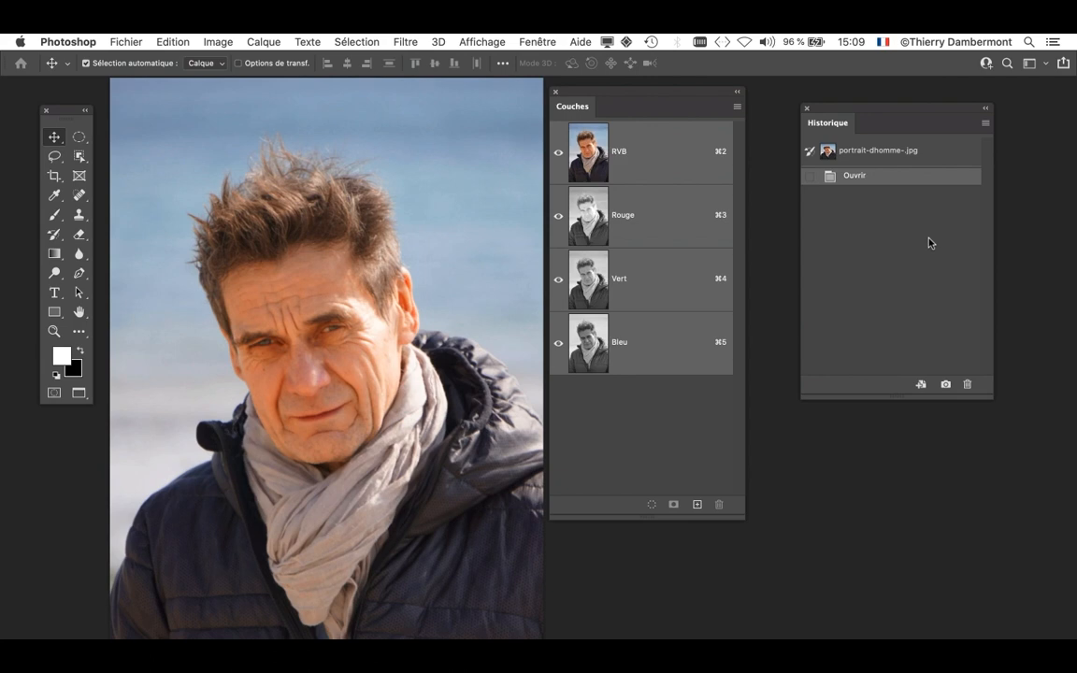
{"action": "left_click", "coordinate": [216, 42]}
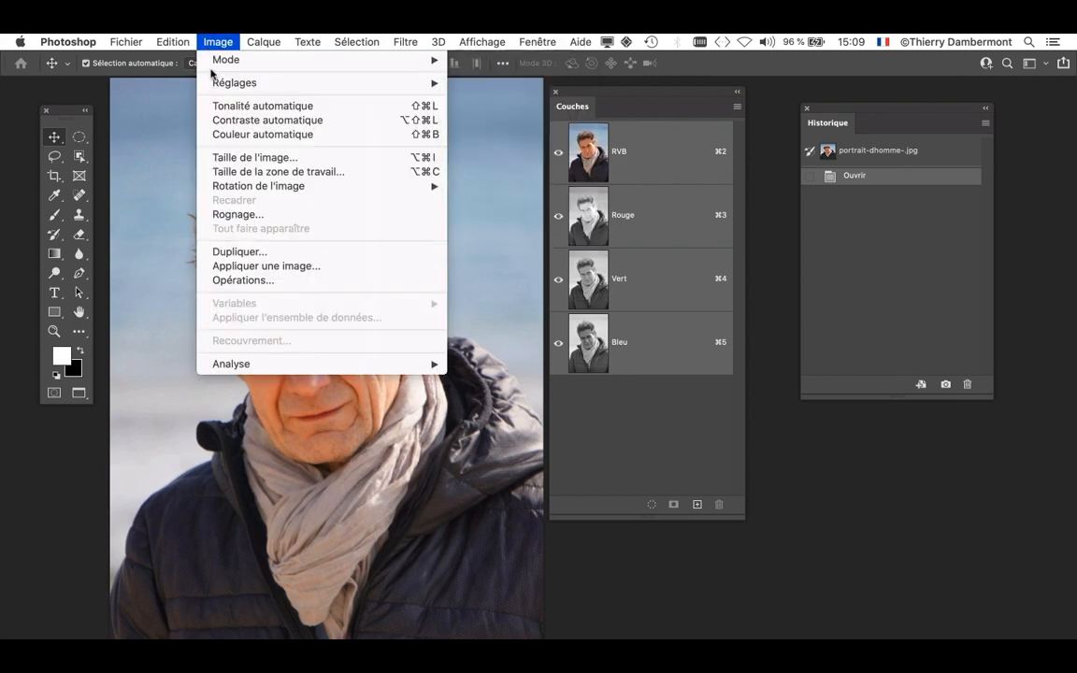
{"action": "mouse_move", "coordinate": [215, 82]}
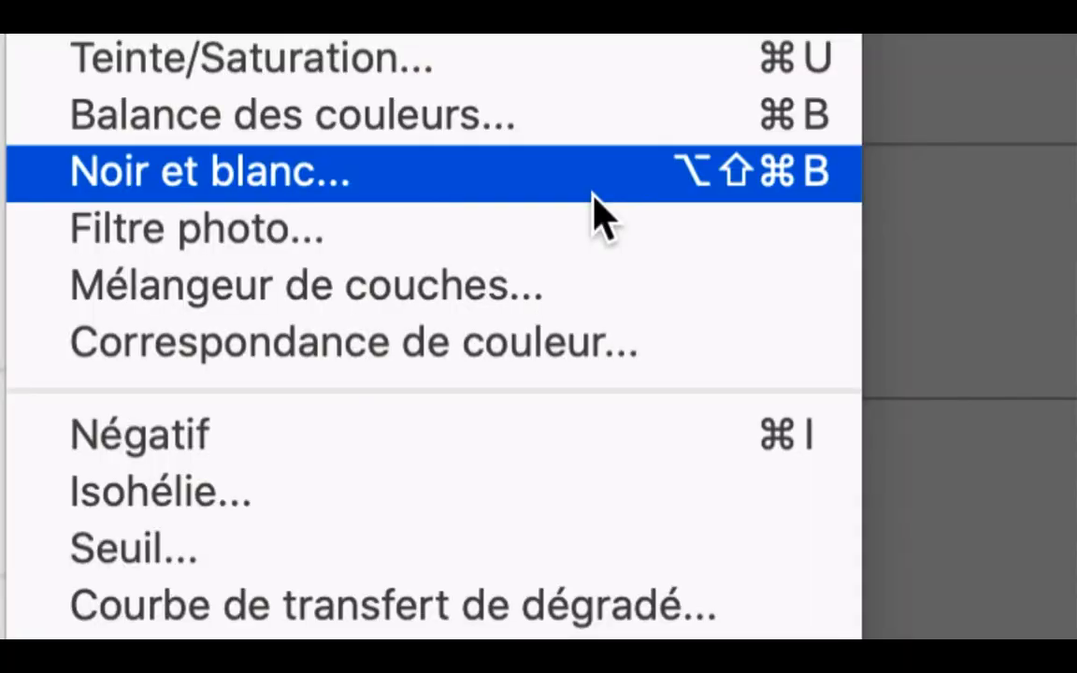
{"action": "left_click", "coordinate": [584, 208]}
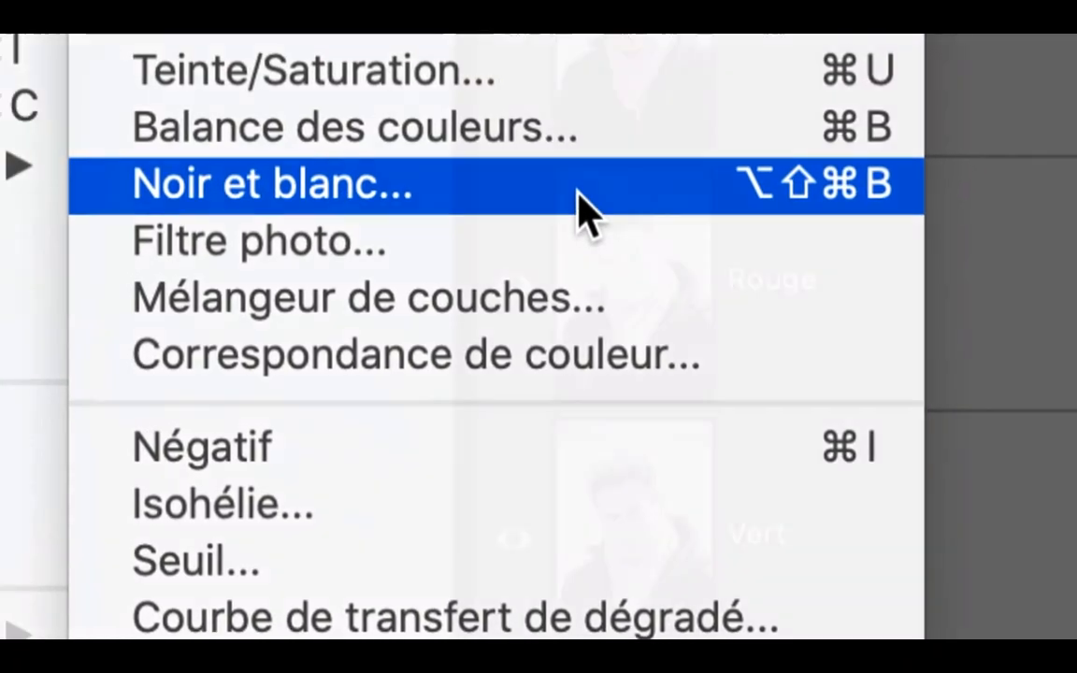
{"action": "key", "text": "alt"}
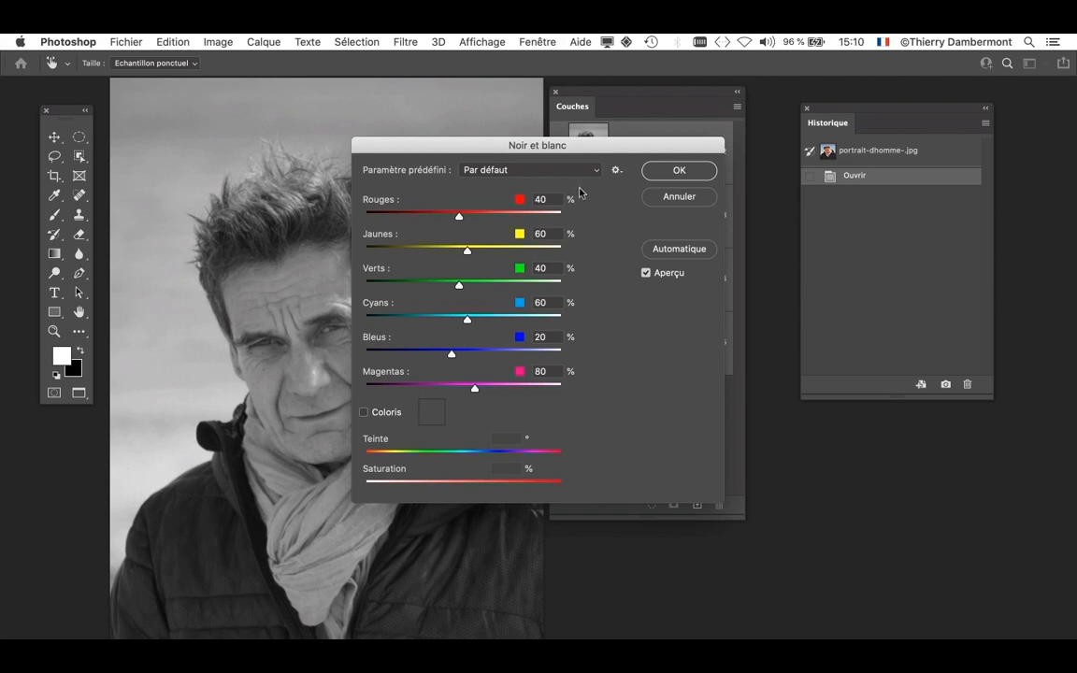
{"action": "left_click_drag", "start_coordinate": [507, 149], "coordinate": [819, 106]}
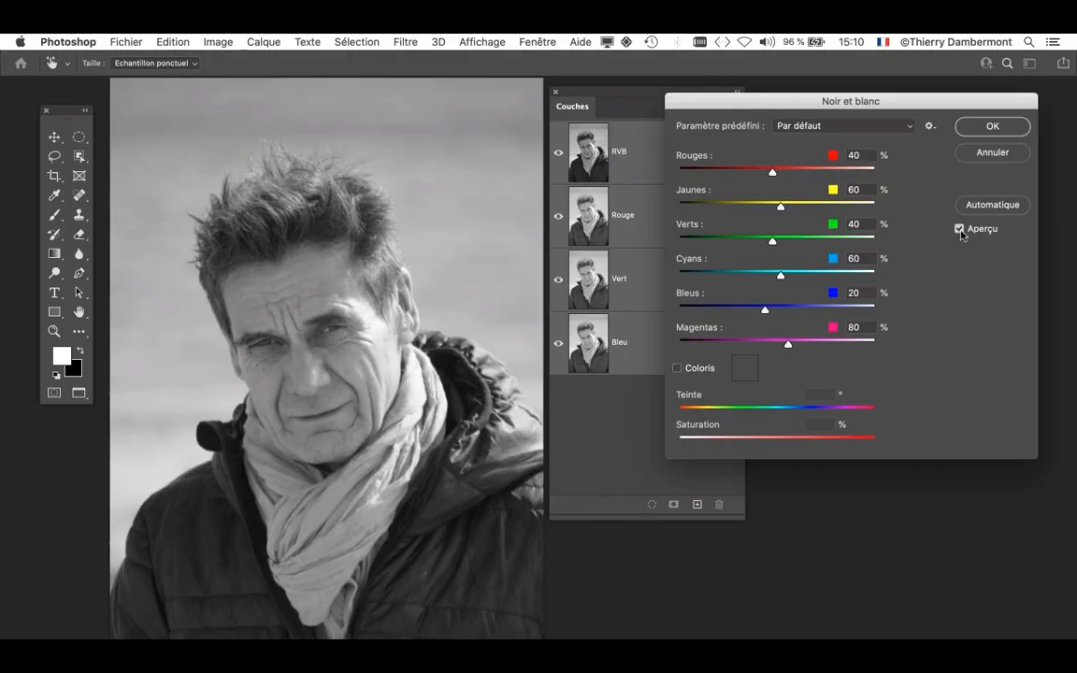
Step: Compare the default black-and-white rendering with the colour original using the Aperçu option
{"action": "left_click", "coordinate": [955, 227]}
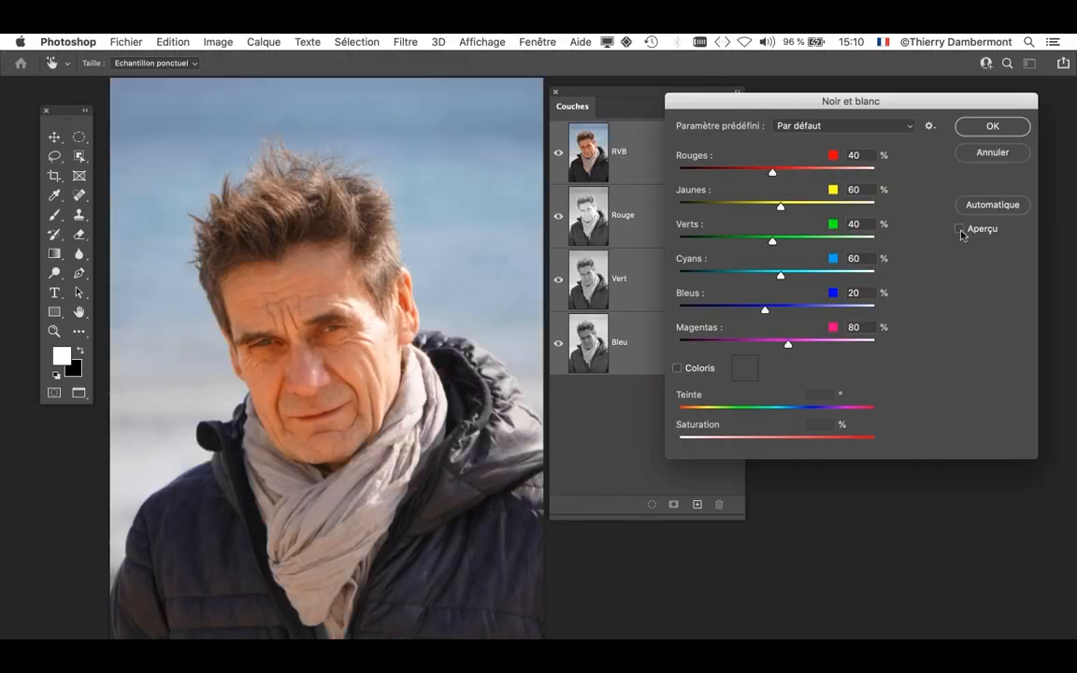
{"action": "mouse_move", "coordinate": [741, 101]}
{"action": "left_mouse_down"}
{"action": "mouse_move", "coordinate": [222, 116]}
{"action": "mouse_move", "coordinate": [735, 106]}
{"action": "left_mouse_up"}
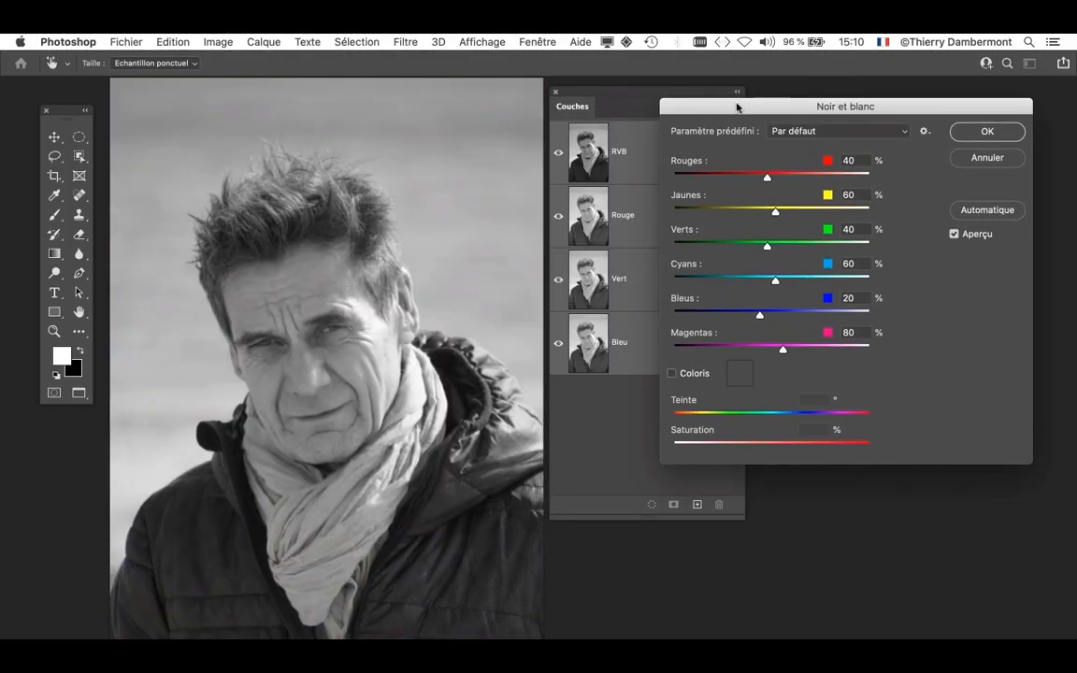
{"action": "left_click", "coordinate": [954, 234]}
{"action": "left_click", "coordinate": [955, 233]}
Step: Set the black-and-white mix to Rouges 116 %, Jaunes -40 %, Verts 150 % and Cyans -88 %
{"action": "left_click_drag", "start_coordinate": [767, 177], "coordinate": [787, 283]}
{"action": "left_click_drag", "start_coordinate": [741, 243], "coordinate": [780, 245]}
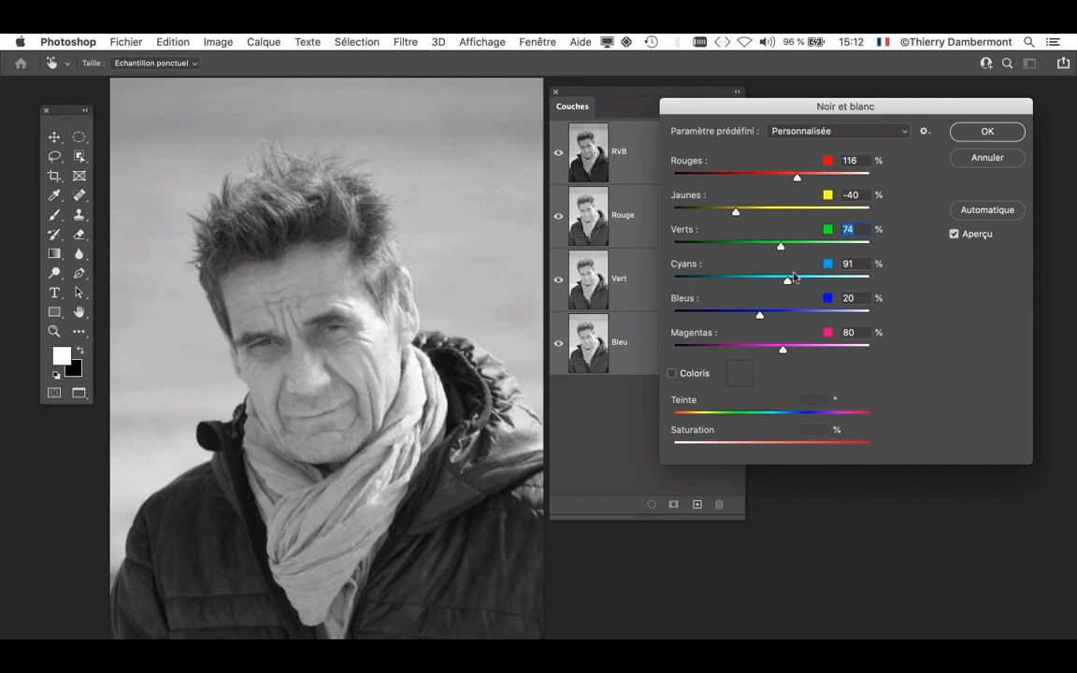
{"action": "left_click", "coordinate": [960, 237]}
{"action": "left_click_drag", "start_coordinate": [781, 247], "coordinate": [716, 282]}
Step: Compare the custom mix with the colour original, then set Cyans to -69 % and Bleus to 91 %
{"action": "left_click", "coordinate": [954, 234]}
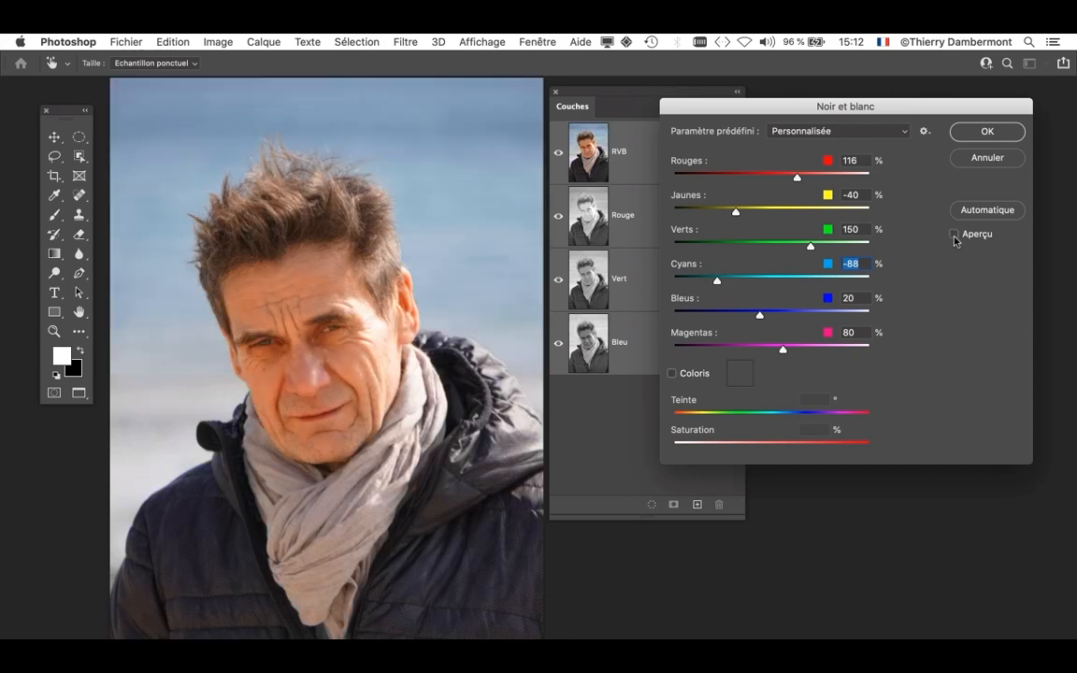
{"action": "left_click", "coordinate": [955, 234]}
{"action": "left_click", "coordinate": [955, 234]}
{"action": "left_click", "coordinate": [954, 235]}
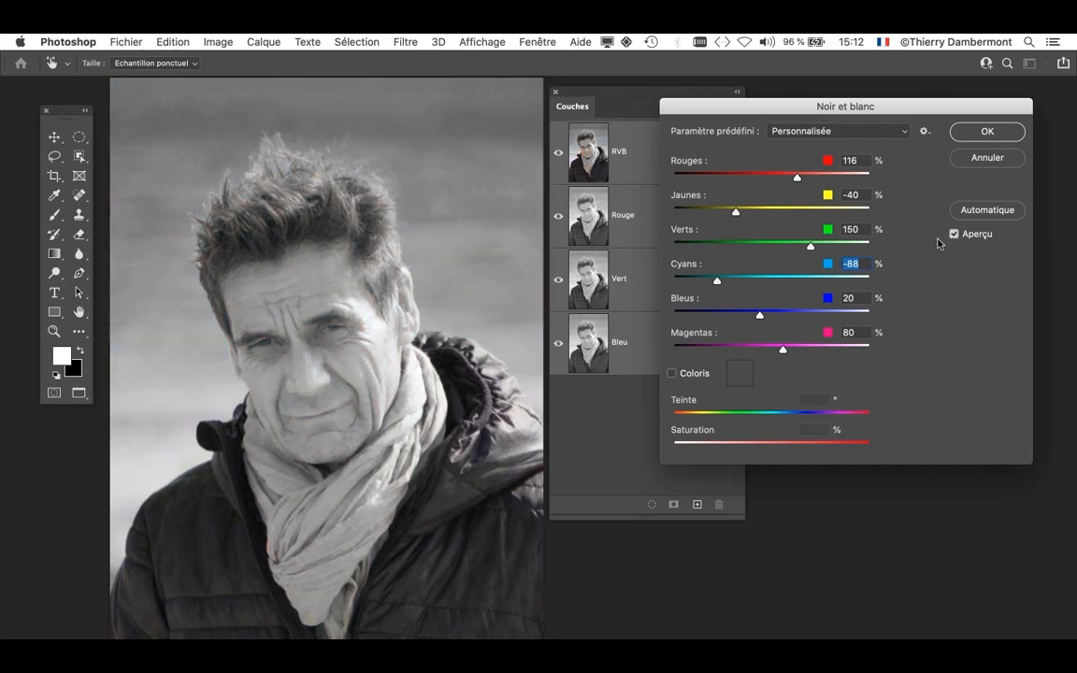
{"action": "mouse_move", "coordinate": [717, 281]}
{"action": "left_mouse_down"}
{"action": "mouse_move", "coordinate": [696, 282]}
{"action": "mouse_move", "coordinate": [858, 282]}
{"action": "mouse_move", "coordinate": [726, 283]}
{"action": "left_mouse_up"}
{"action": "mouse_move", "coordinate": [796, 314]}
{"action": "left_mouse_down"}
{"action": "mouse_move", "coordinate": [739, 317]}
{"action": "mouse_move", "coordinate": [805, 316]}
{"action": "mouse_move", "coordinate": [697, 288]}
{"action": "mouse_move", "coordinate": [787, 315]}
{"action": "left_mouse_up"}
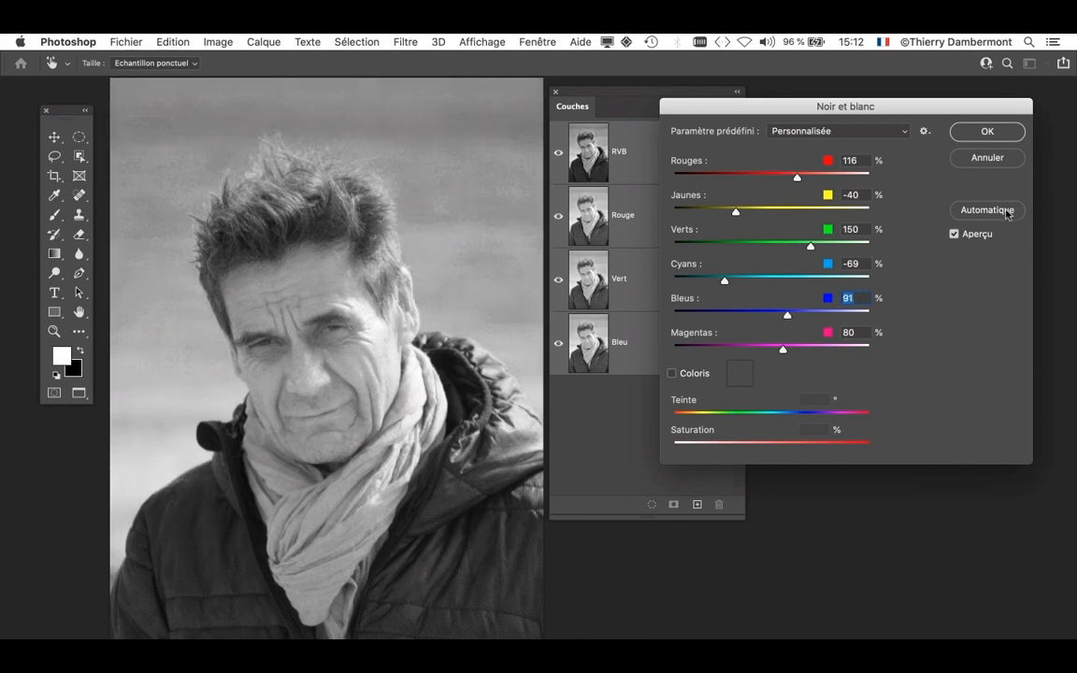
Step: Apply the automatic black-and-white mix and compare it with the colour original
{"action": "left_click", "coordinate": [1007, 215]}
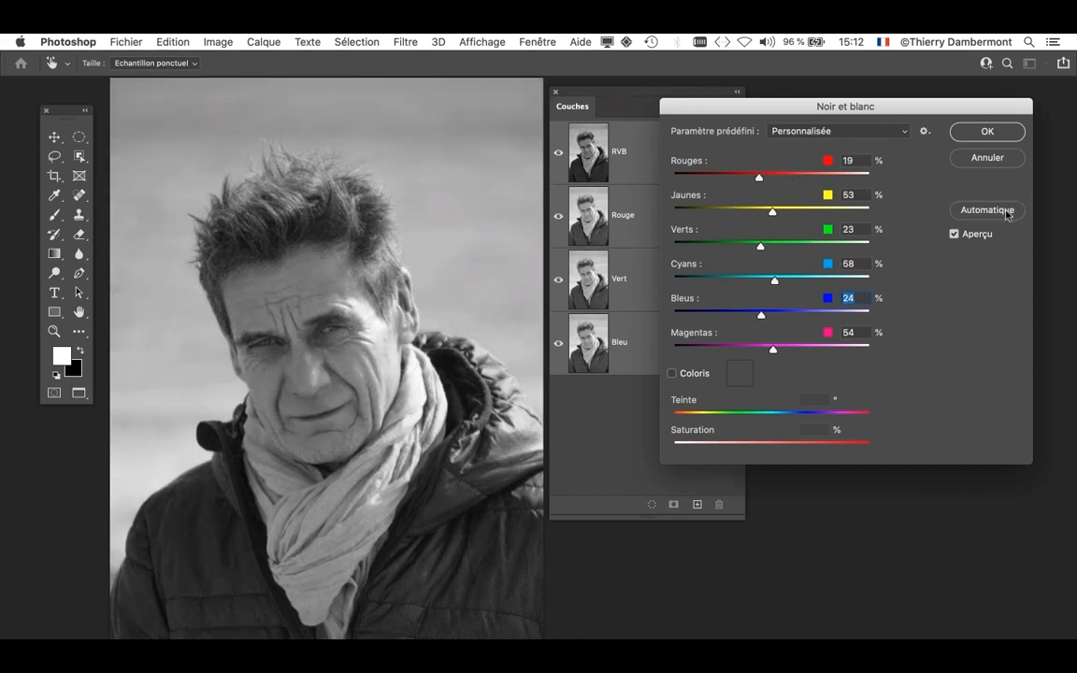
{"action": "left_click", "coordinate": [953, 236]}
{"action": "left_click", "coordinate": [954, 238]}
Step: Set the black-and-white mix to Jaunes 131 %, Verts 0 %, Rouges 2 % and Cyans -113 %
{"action": "left_click_drag", "start_coordinate": [772, 211], "coordinate": [803, 214]}
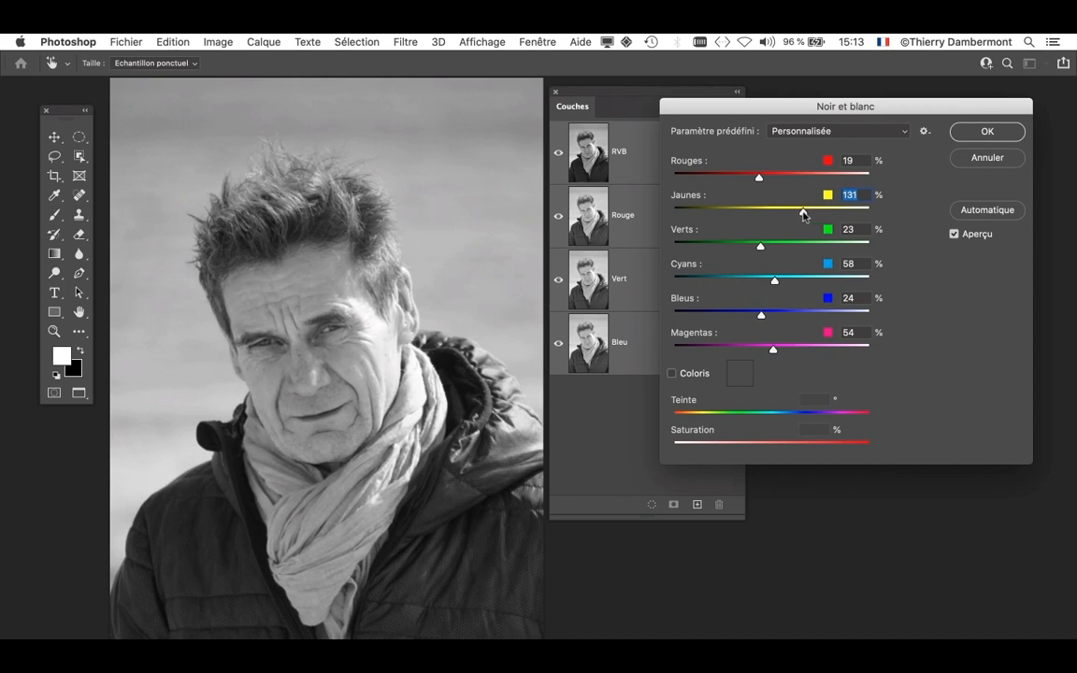
{"action": "mouse_move", "coordinate": [759, 245]}
{"action": "left_mouse_down"}
{"action": "mouse_move", "coordinate": [740, 244]}
{"action": "mouse_move", "coordinate": [751, 245]}
{"action": "left_mouse_up"}
{"action": "mouse_move", "coordinate": [758, 177]}
{"action": "left_mouse_down"}
{"action": "mouse_move", "coordinate": [769, 179]}
{"action": "mouse_move", "coordinate": [752, 182]}
{"action": "left_mouse_up"}
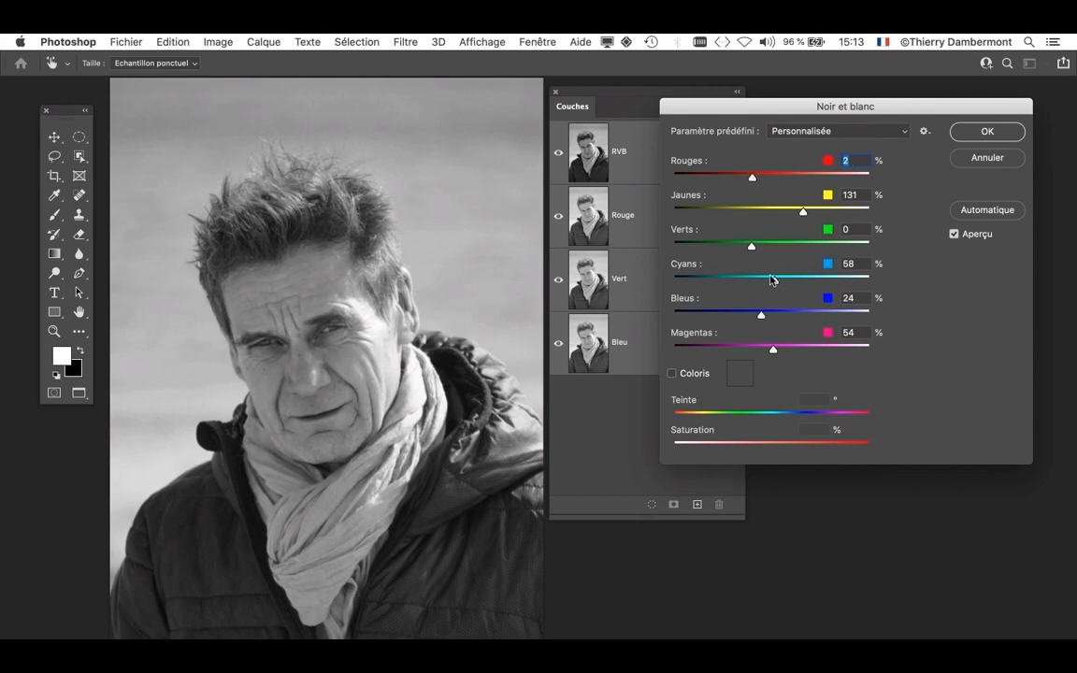
{"action": "mouse_move", "coordinate": [774, 279]}
{"action": "left_mouse_down"}
{"action": "mouse_move", "coordinate": [796, 279]}
{"action": "mouse_move", "coordinate": [759, 278]}
{"action": "mouse_move", "coordinate": [795, 279]}
{"action": "left_mouse_up"}
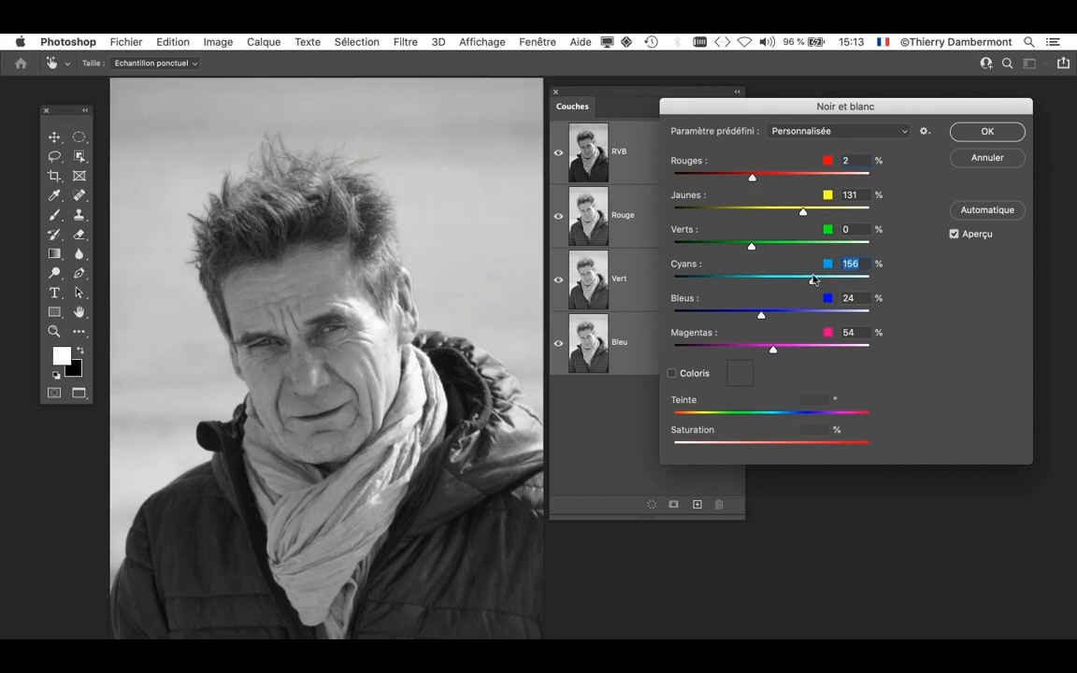
{"action": "left_click", "coordinate": [706, 278]}
Step: Set Bleus to -38 %, Magentas to 188 %, Rouges to 22 % and Jaunes to 98 %, and apply the Noir et blanc adjustment
{"action": "left_click_drag", "start_coordinate": [763, 318], "coordinate": [736, 315]}
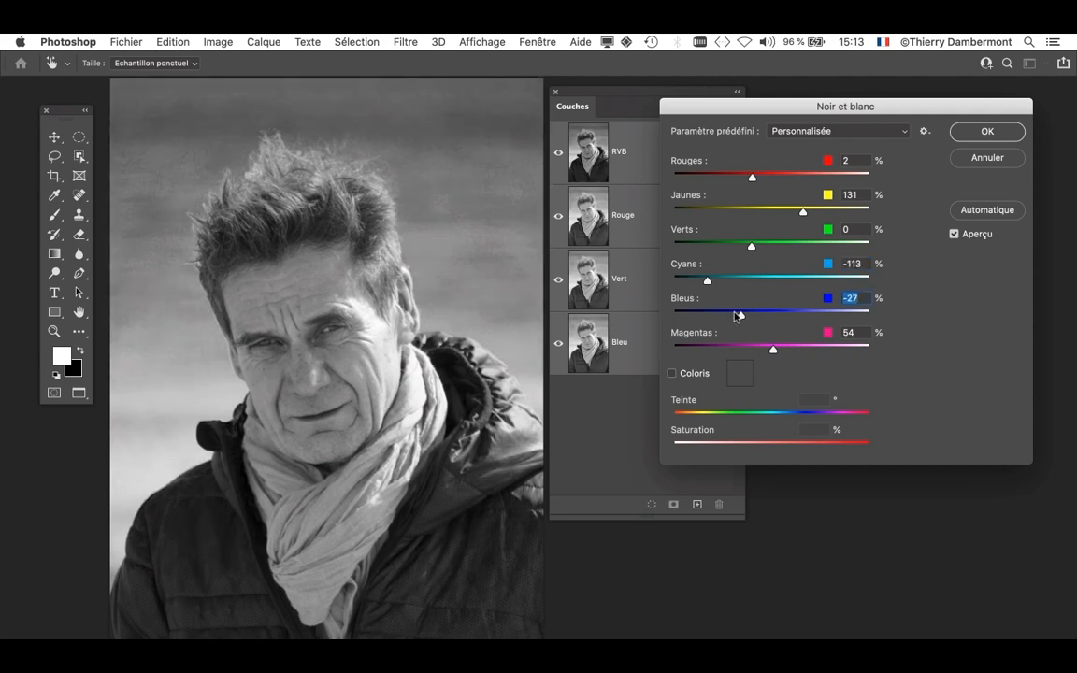
{"action": "left_click_drag", "start_coordinate": [772, 350], "coordinate": [826, 352]}
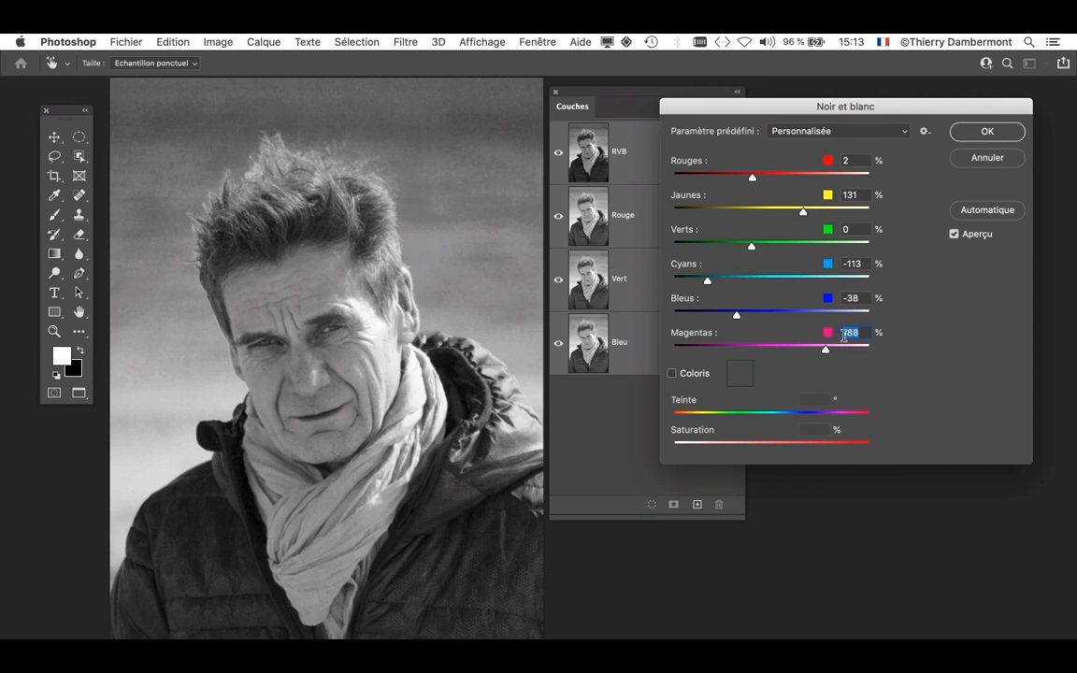
{"action": "left_click_drag", "start_coordinate": [752, 177], "coordinate": [762, 179]}
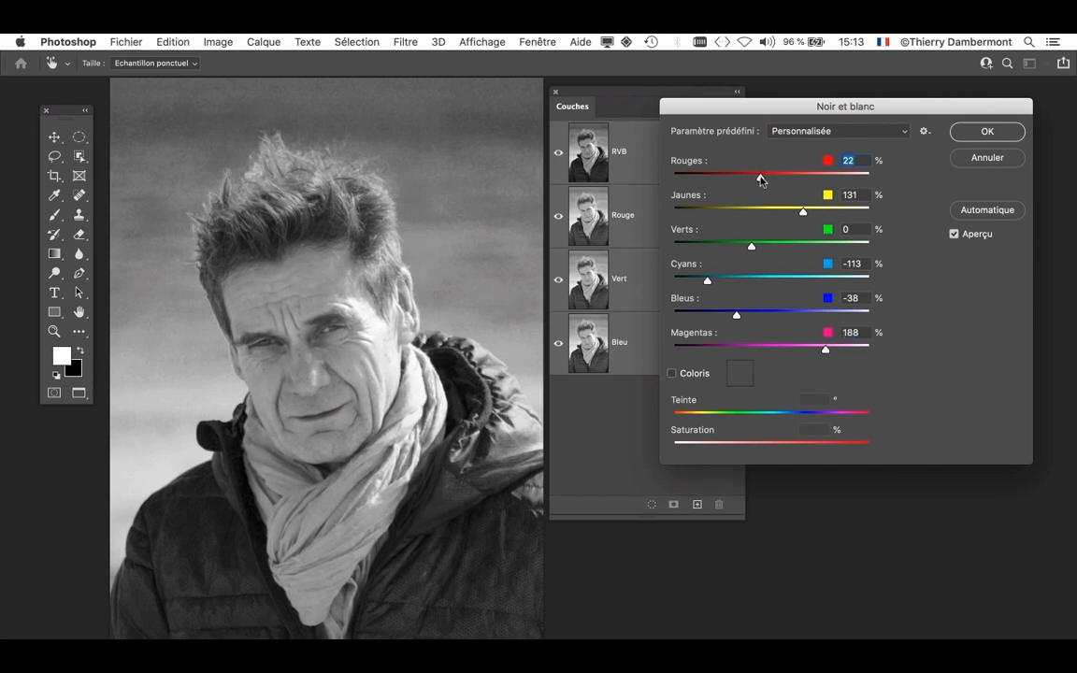
{"action": "left_click_drag", "start_coordinate": [803, 211], "coordinate": [790, 213]}
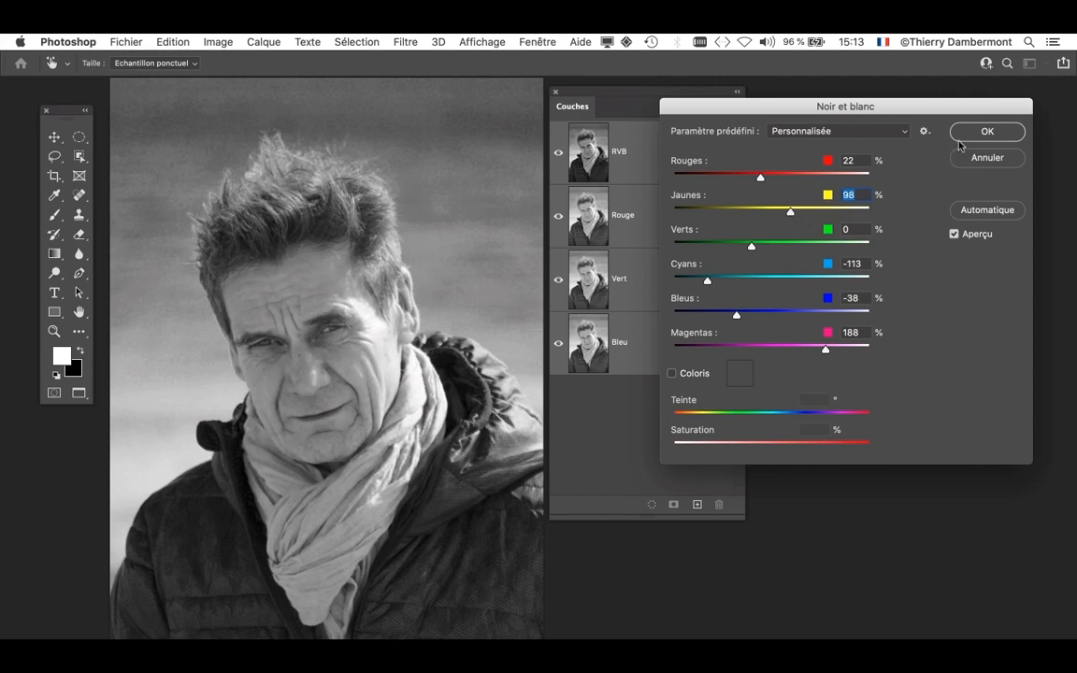
{"action": "left_click", "coordinate": [987, 131]}
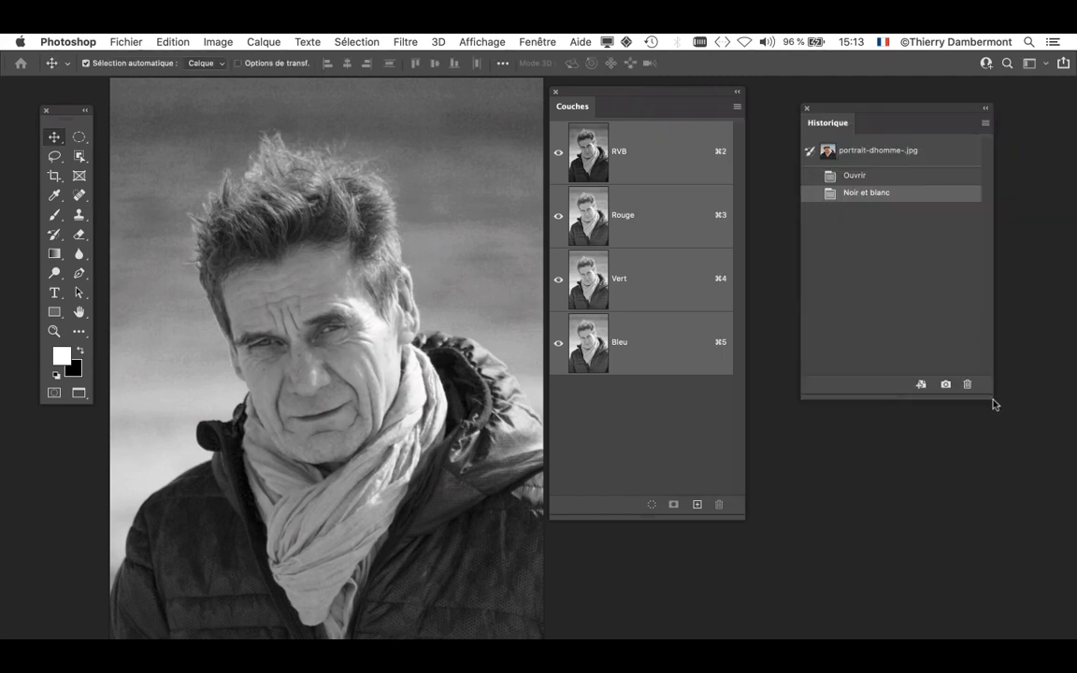
Step: Enlarge the Historique panel and create a snapshot of the entire document named "version noir et blanc avant modelage"
{"action": "left_click_drag", "start_coordinate": [991, 399], "coordinate": [1004, 510]}
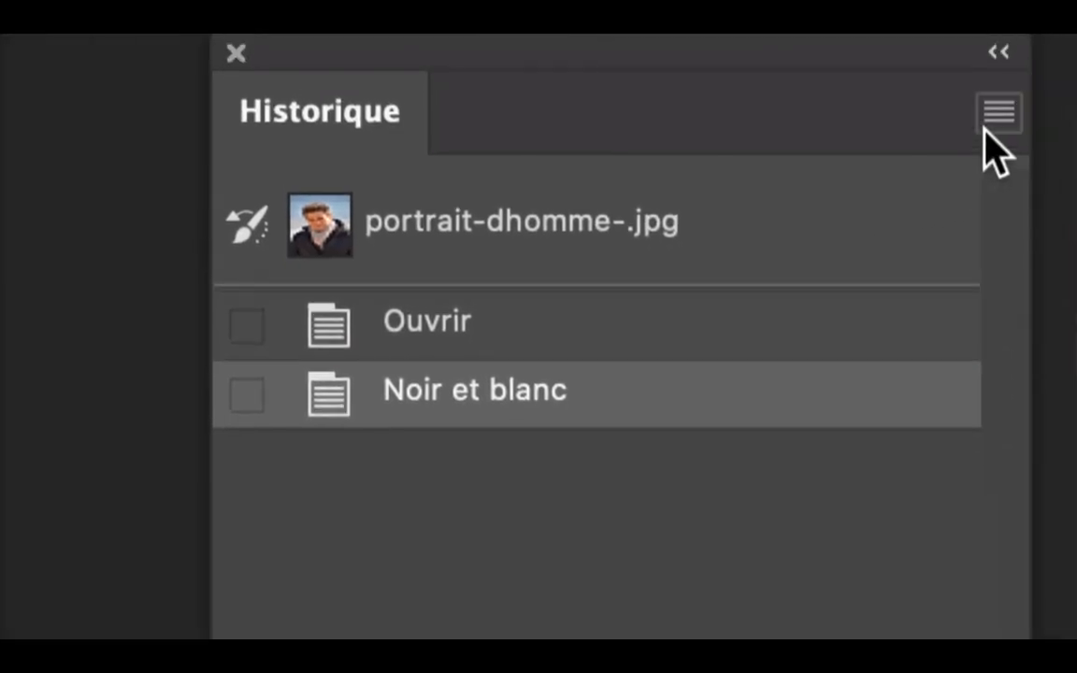
{"action": "left_click", "coordinate": [998, 123]}
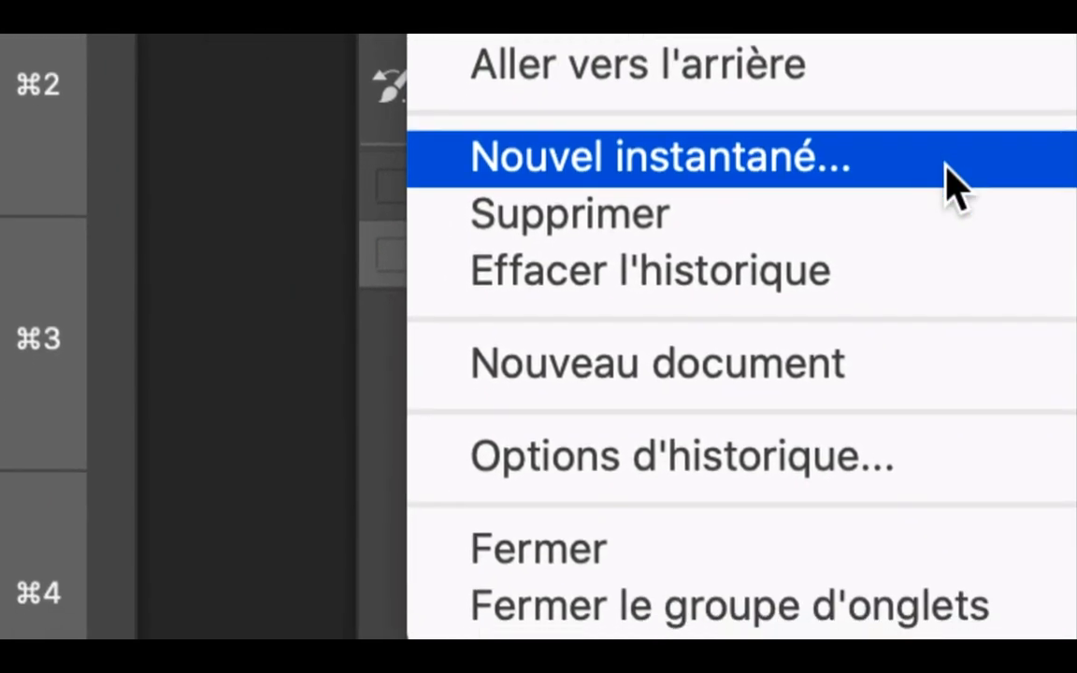
{"action": "left_click", "coordinate": [791, 308]}
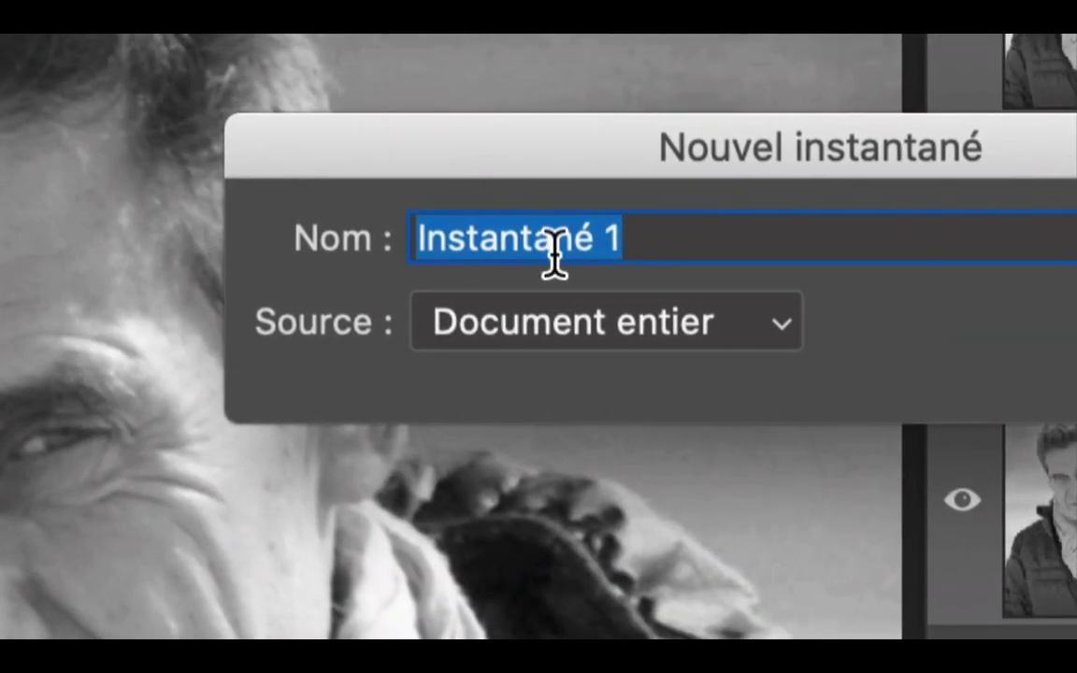
{"action": "type", "text": "v"}
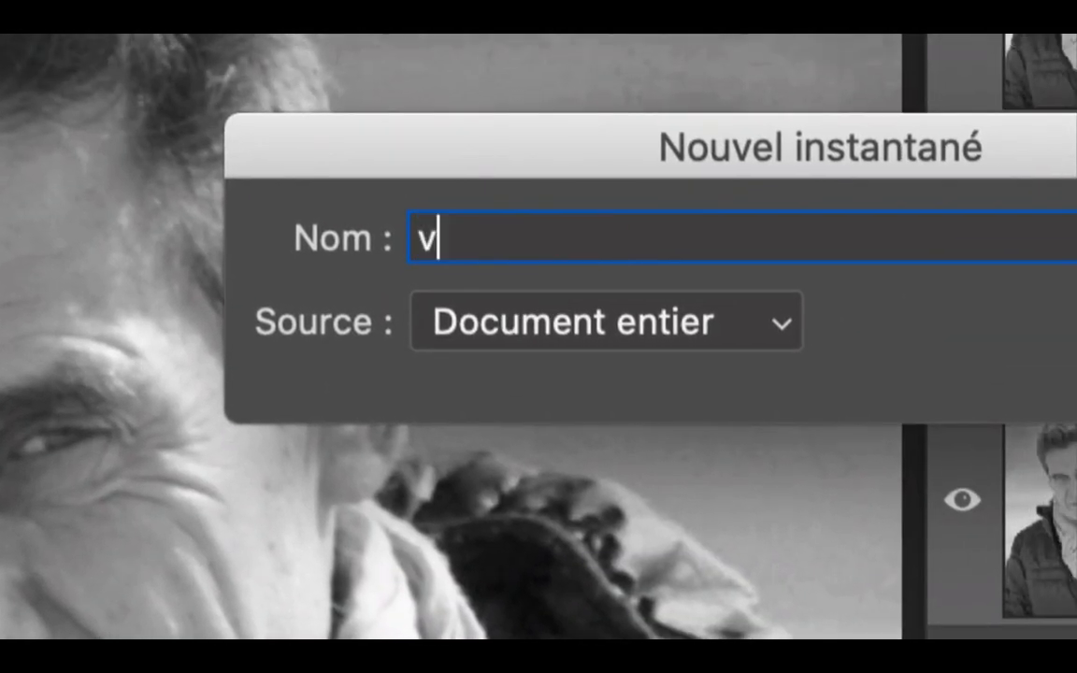
{"action": "type", "text": "ersion nouir et"}
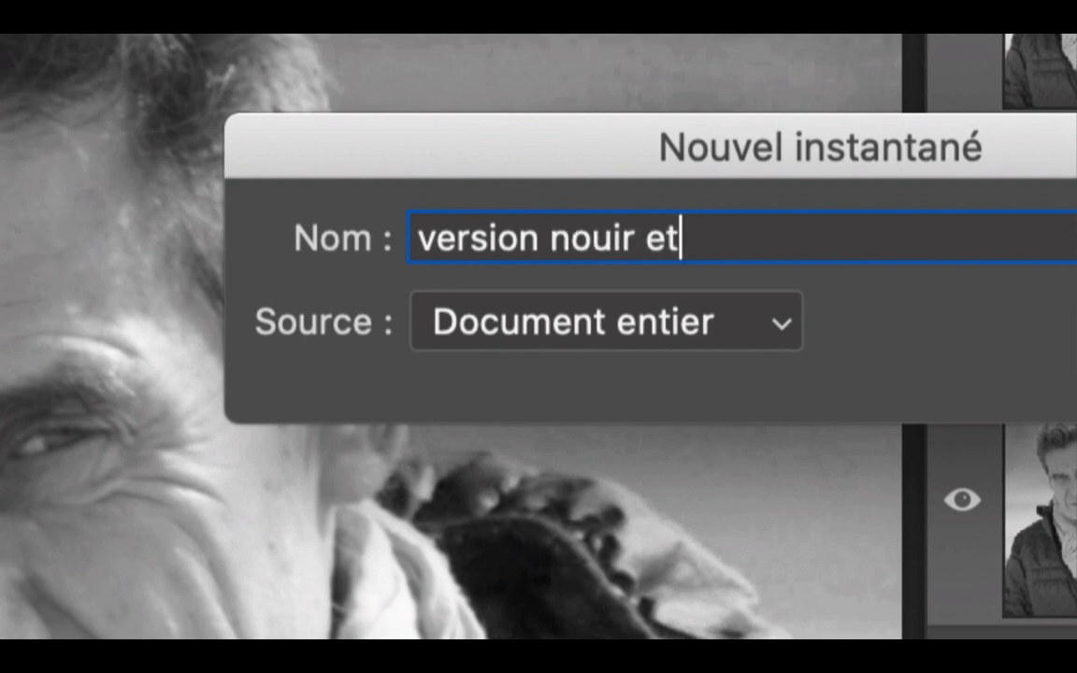
{"action": "key", "text": "BackSpace"}
{"action": "key", "text": "BackSpace"}
{"action": "key", "text": "BackSpace"}
{"action": "key", "text": "BackSpace"}
{"action": "key", "text": "BackSpace"}
{"action": "key", "text": "BackSpace"}
{"action": "type", "text": "i"}
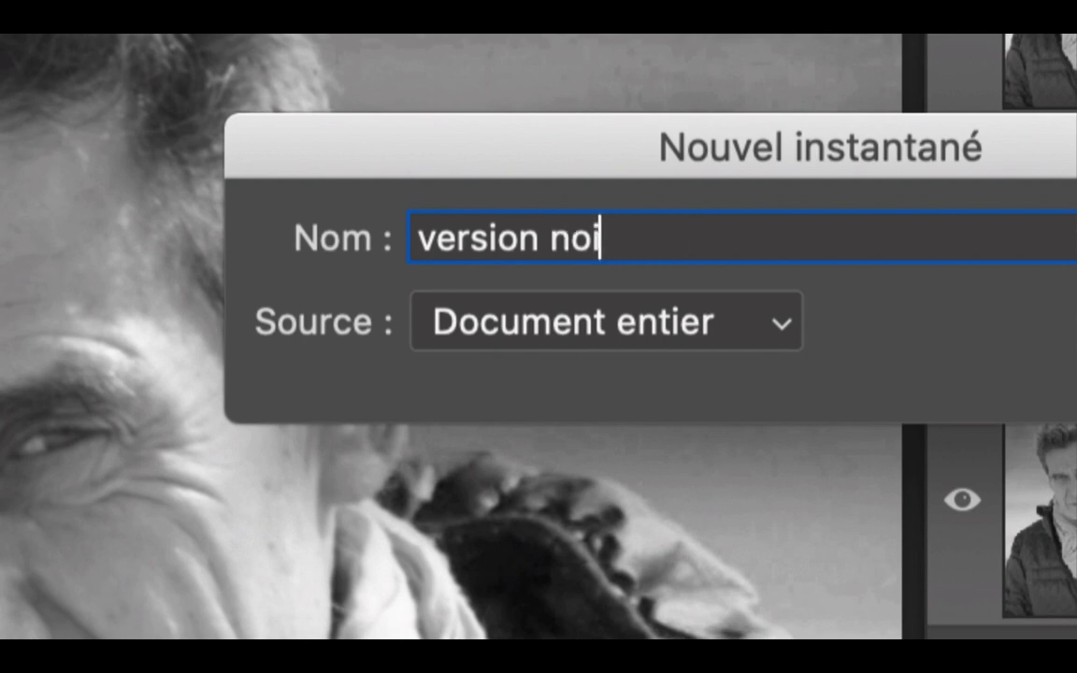
{"action": "type", "text": "r et blanc a"}
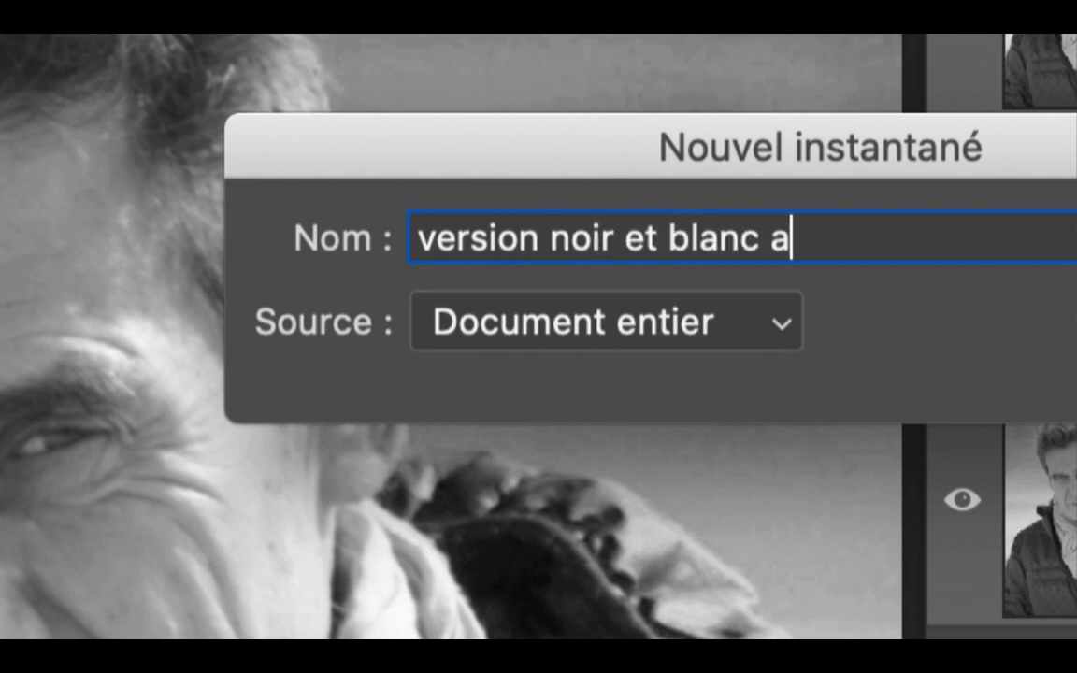
{"action": "type", "text": "vant modekla"}
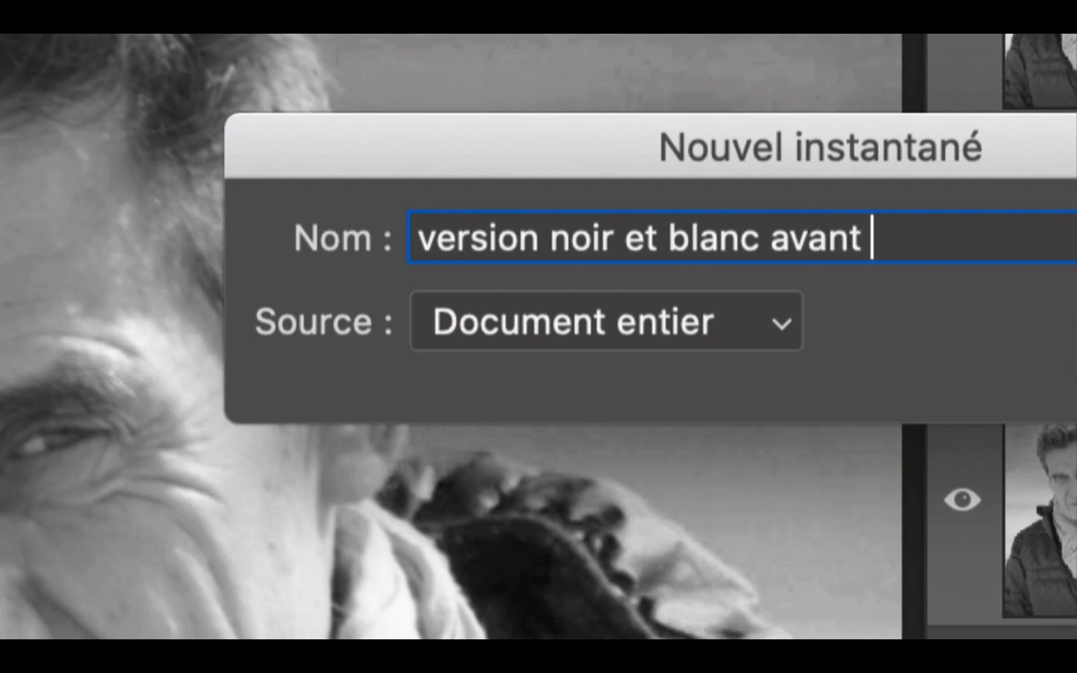
{"action": "key", "text": "BackSpace"}
{"action": "key", "text": "BackSpace"}
{"action": "key", "text": "BackSpace"}
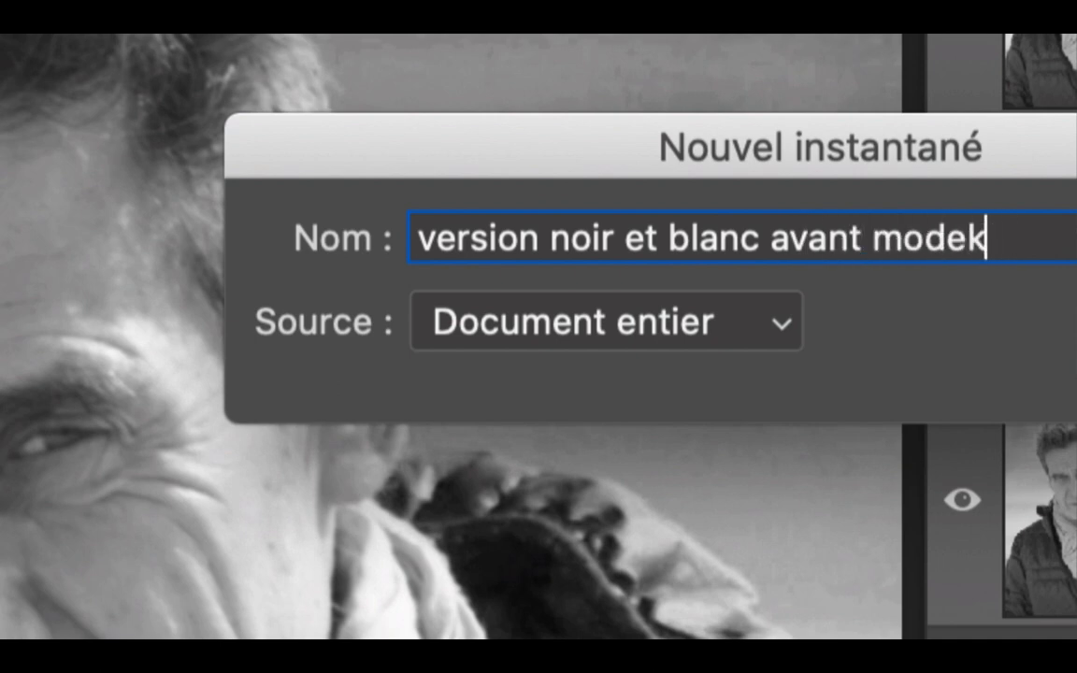
{"action": "type", "text": "lage"}
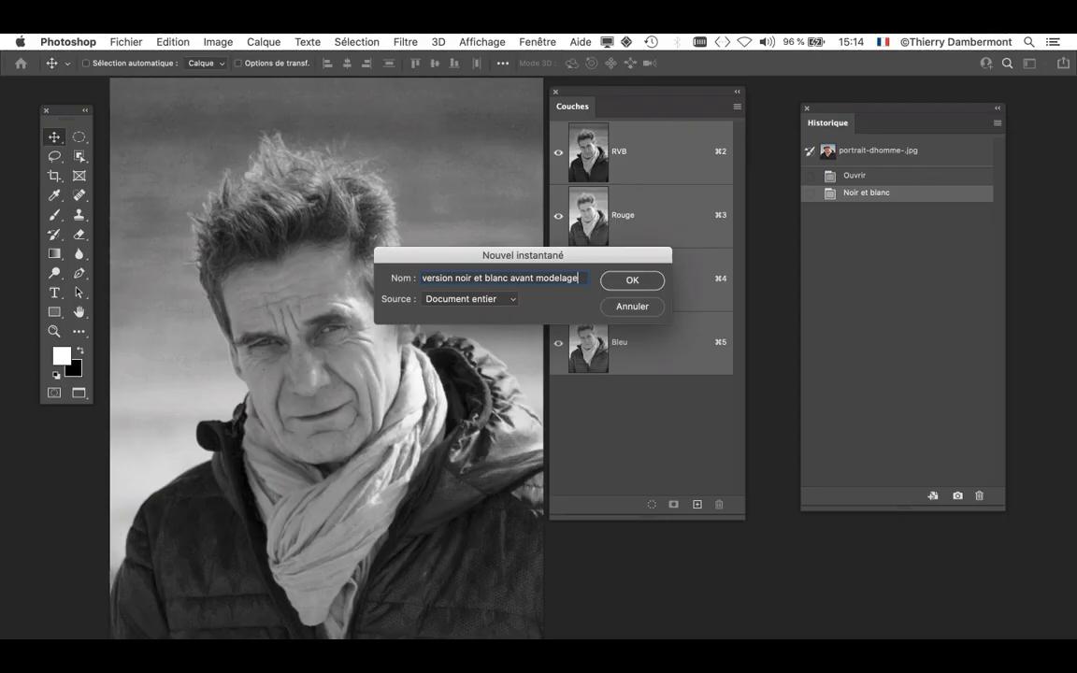
{"action": "key", "text": "Return"}
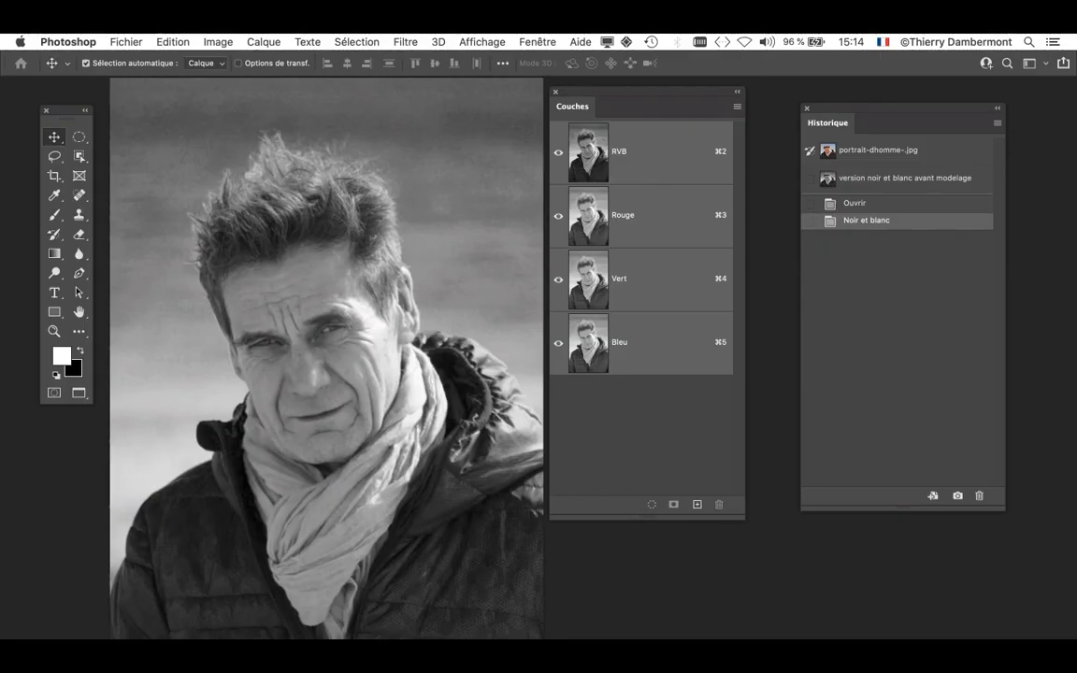
Step: Rearrange the Couches panel, open the Niveaux adjustment for the portrait and place its dialog clear of the image
{"action": "left_click_drag", "start_coordinate": [635, 92], "coordinate": [658, 95]}
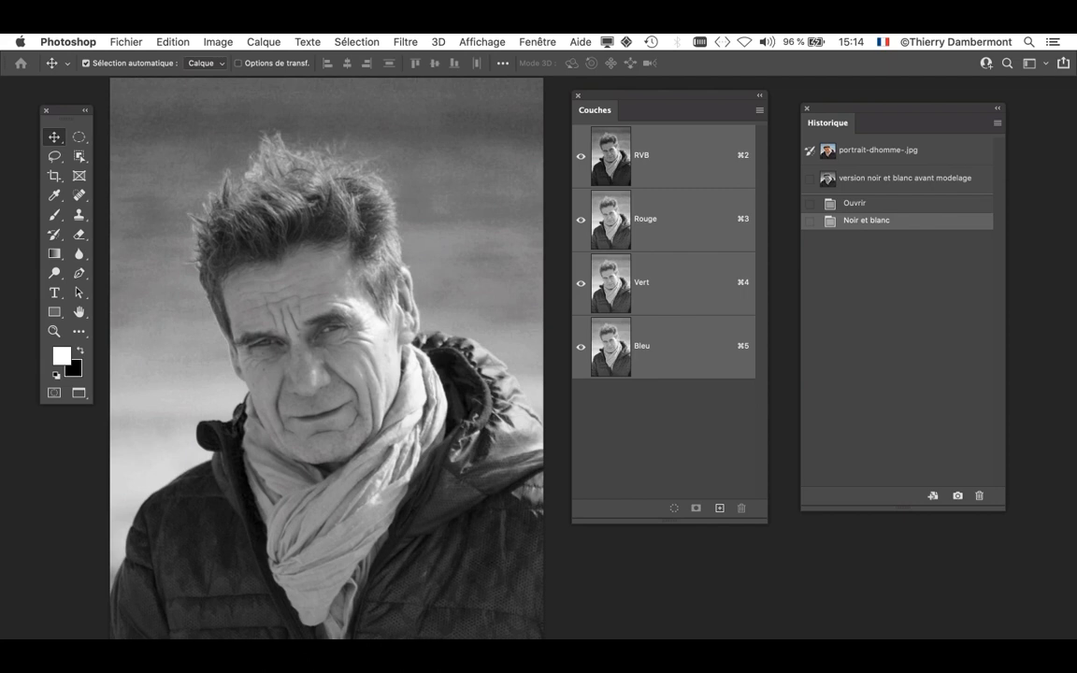
{"action": "left_click", "coordinate": [217, 39]}
{"action": "mouse_move", "coordinate": [248, 80]}
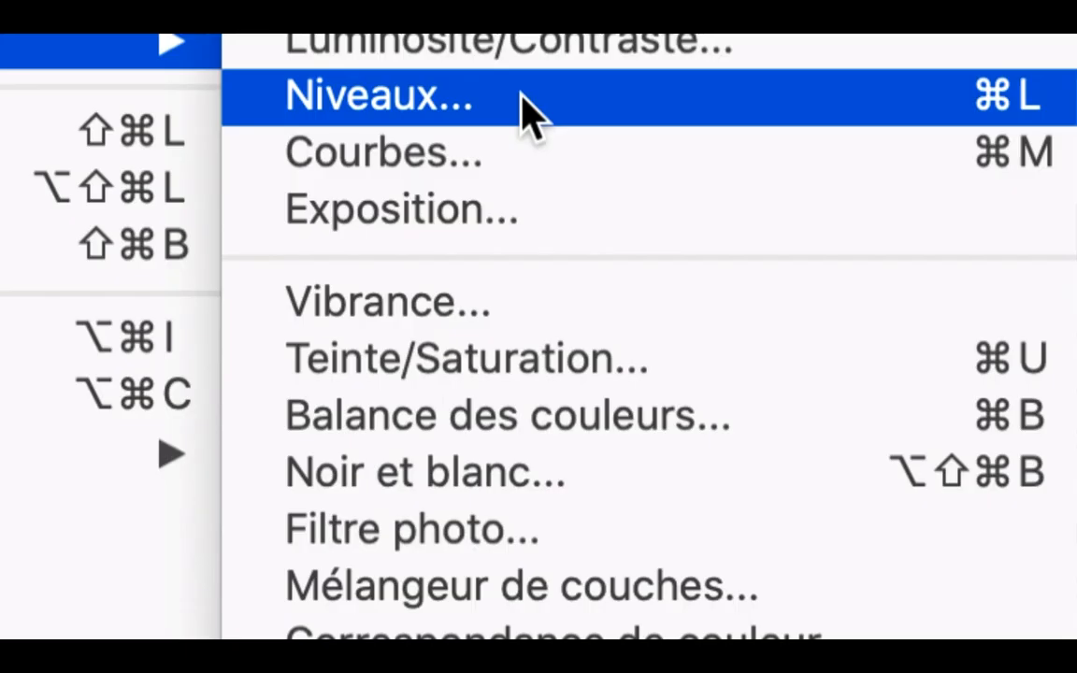
{"action": "left_click", "coordinate": [528, 112]}
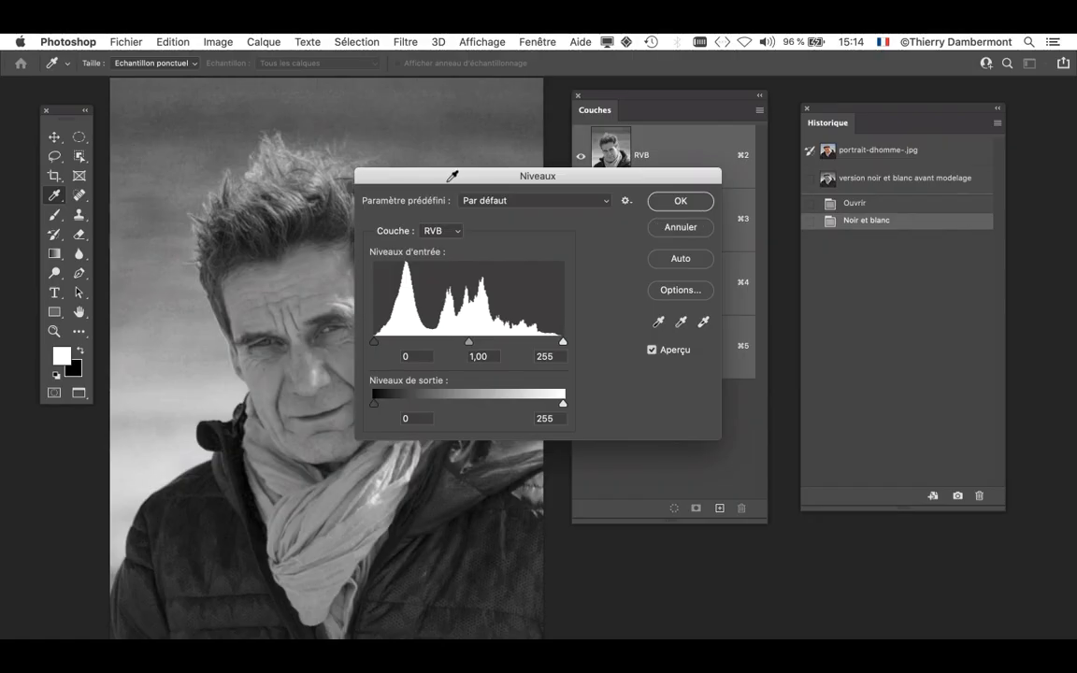
{"action": "left_click_drag", "start_coordinate": [452, 176], "coordinate": [641, 111]}
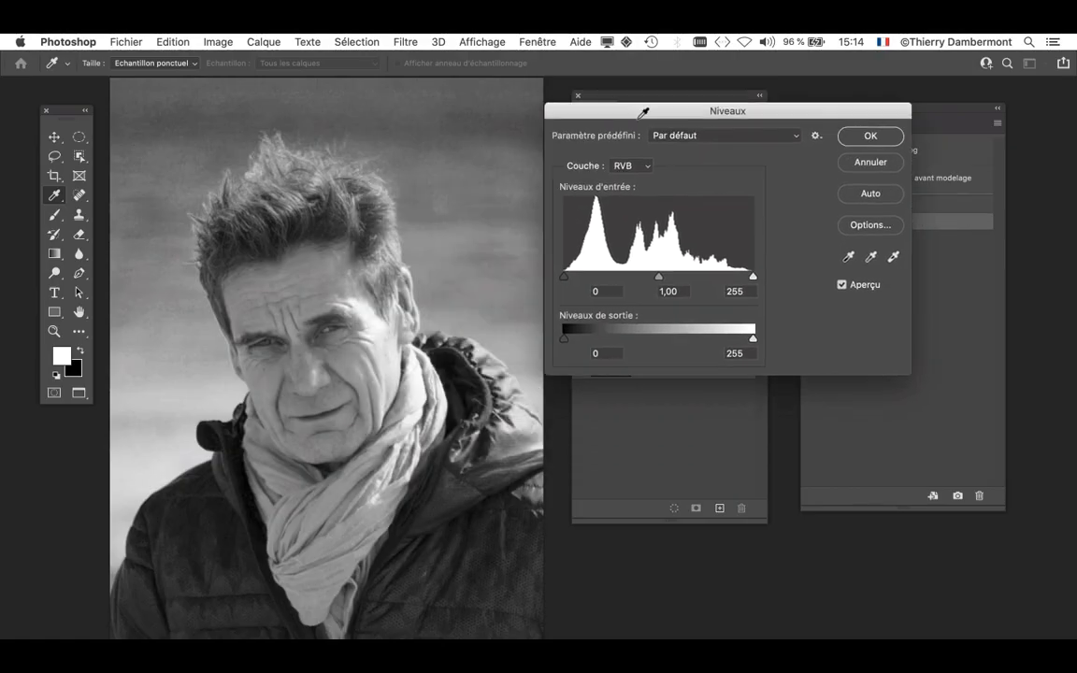
{"action": "key", "text": "alt"}
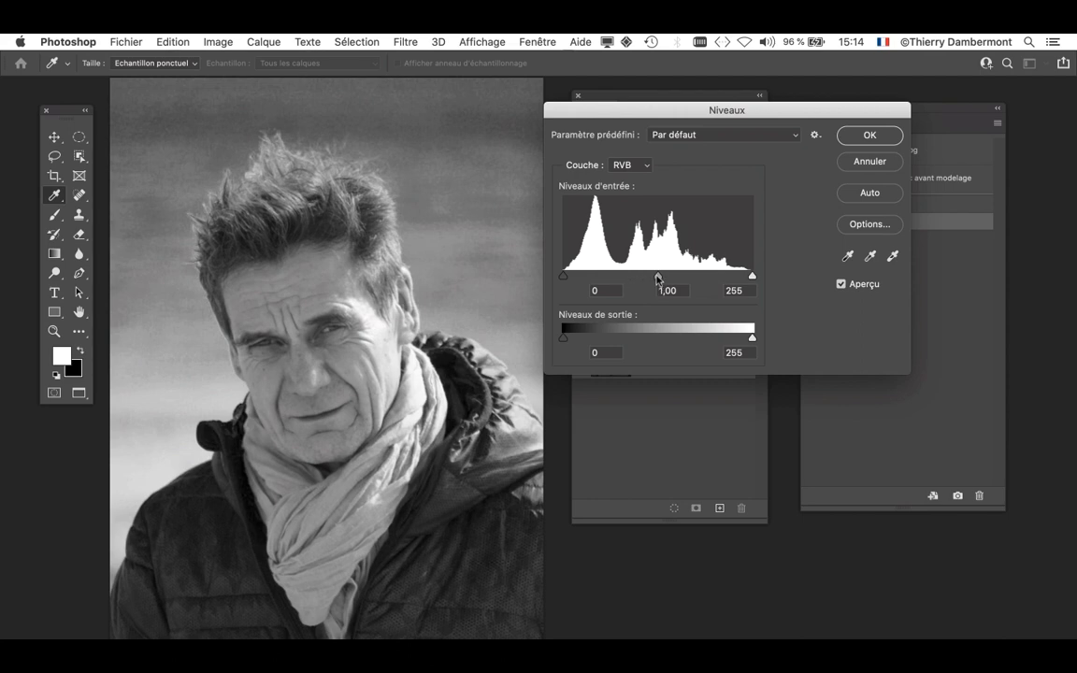
Step: Try darker and lighter midtones in Niveaux with input values of 0,55, 1,00, 0,61 and 1,76
{"action": "left_click_drag", "start_coordinate": [658, 278], "coordinate": [692, 278]}
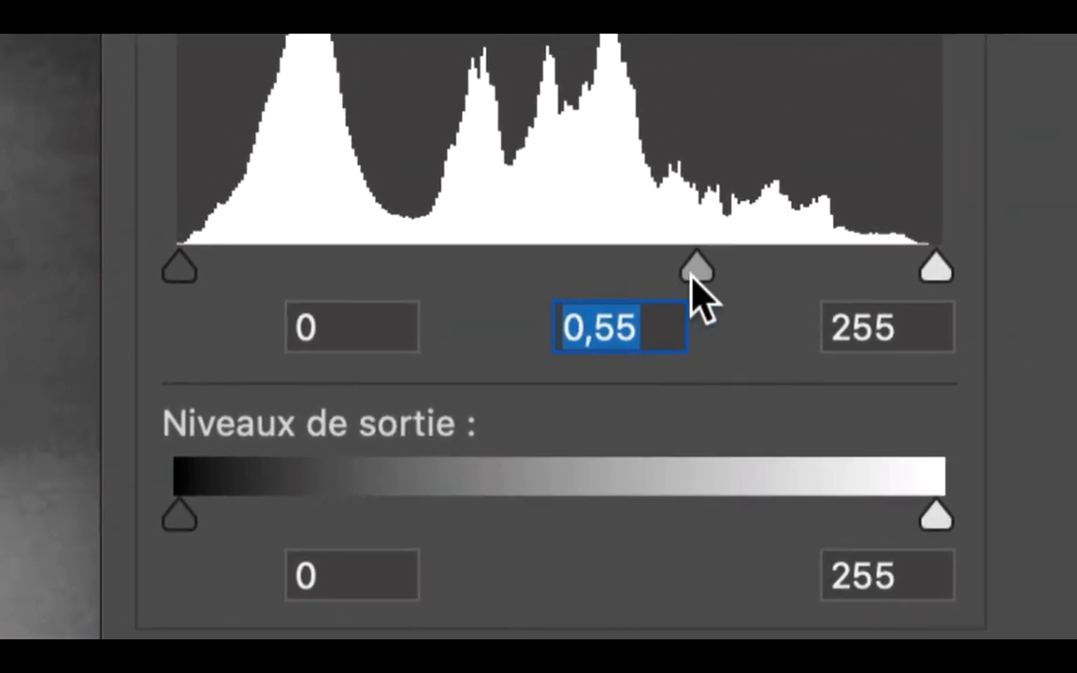
{"action": "left_click_drag", "start_coordinate": [1021, 126], "coordinate": [954, 122]}
{"action": "left_click_drag", "start_coordinate": [675, 274], "coordinate": [663, 274]}
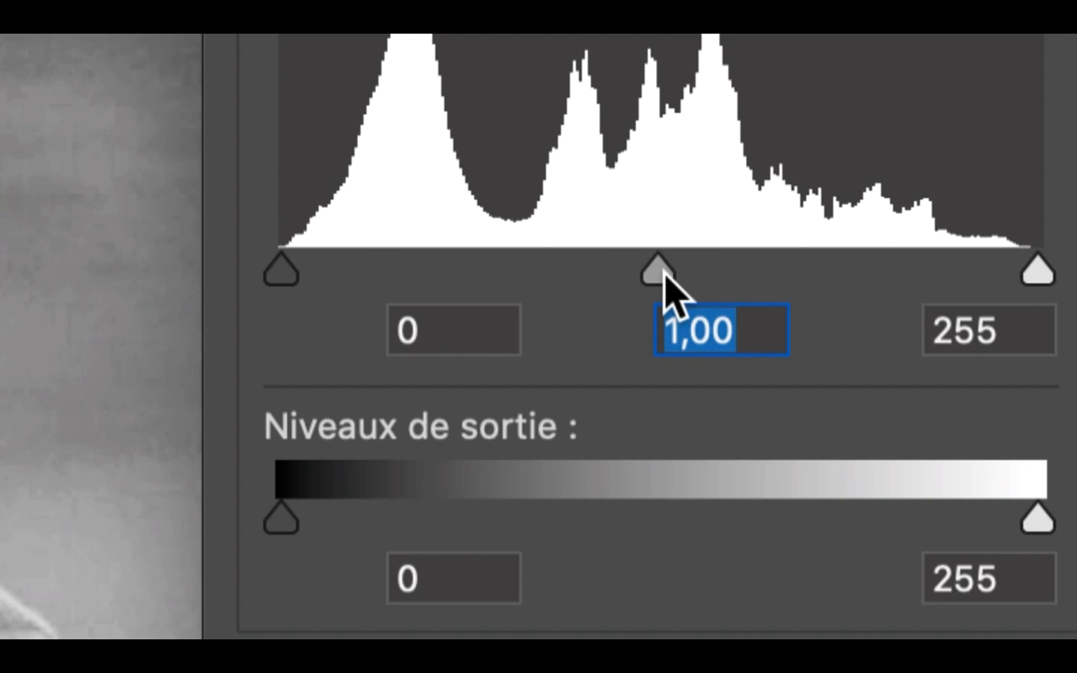
{"action": "left_click_drag", "start_coordinate": [661, 274], "coordinate": [780, 278]}
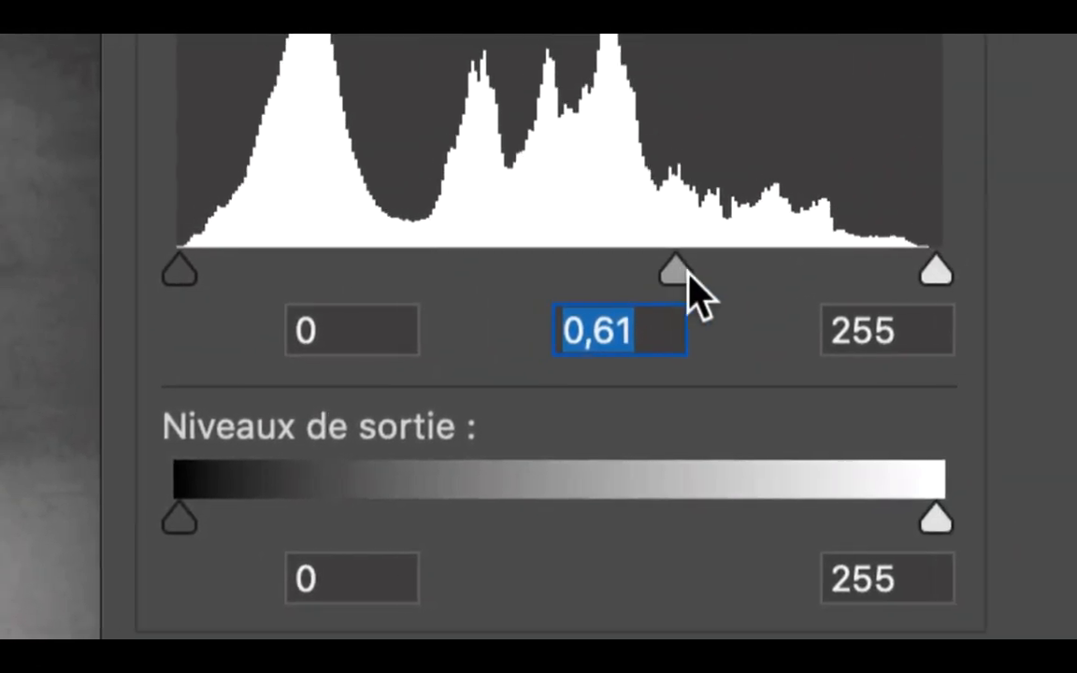
{"action": "left_click_drag", "start_coordinate": [690, 274], "coordinate": [444, 276]}
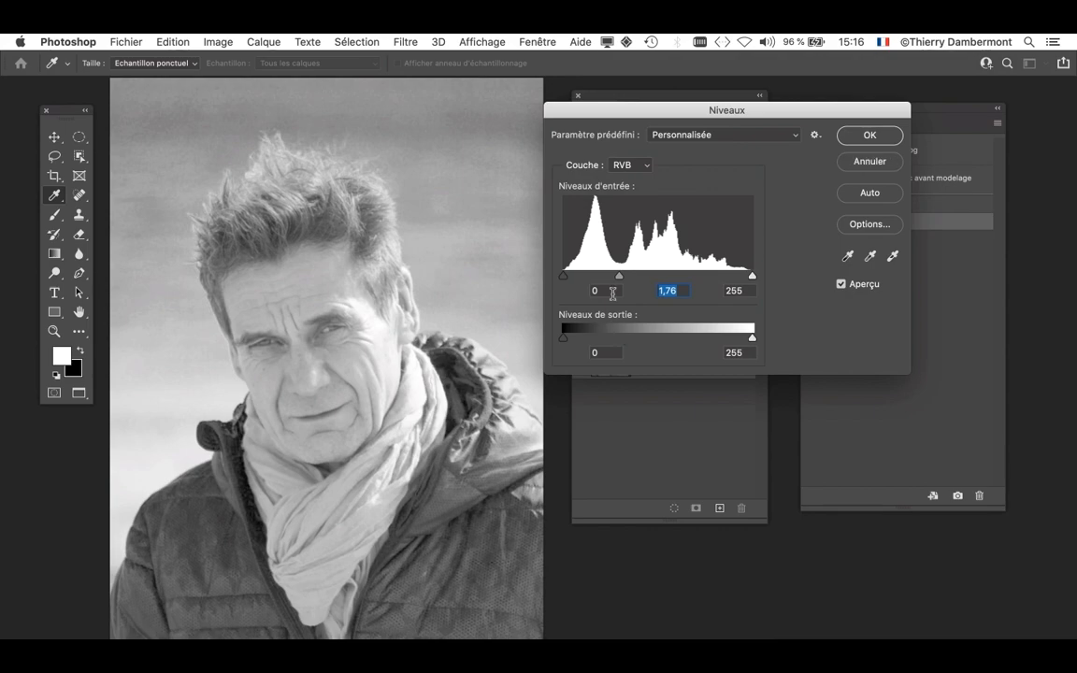
Step: Darken the portrait by setting the Niveaux midtone input to 0,66 and apply the adjustment
{"action": "left_click_drag", "start_coordinate": [619, 280], "coordinate": [683, 278]}
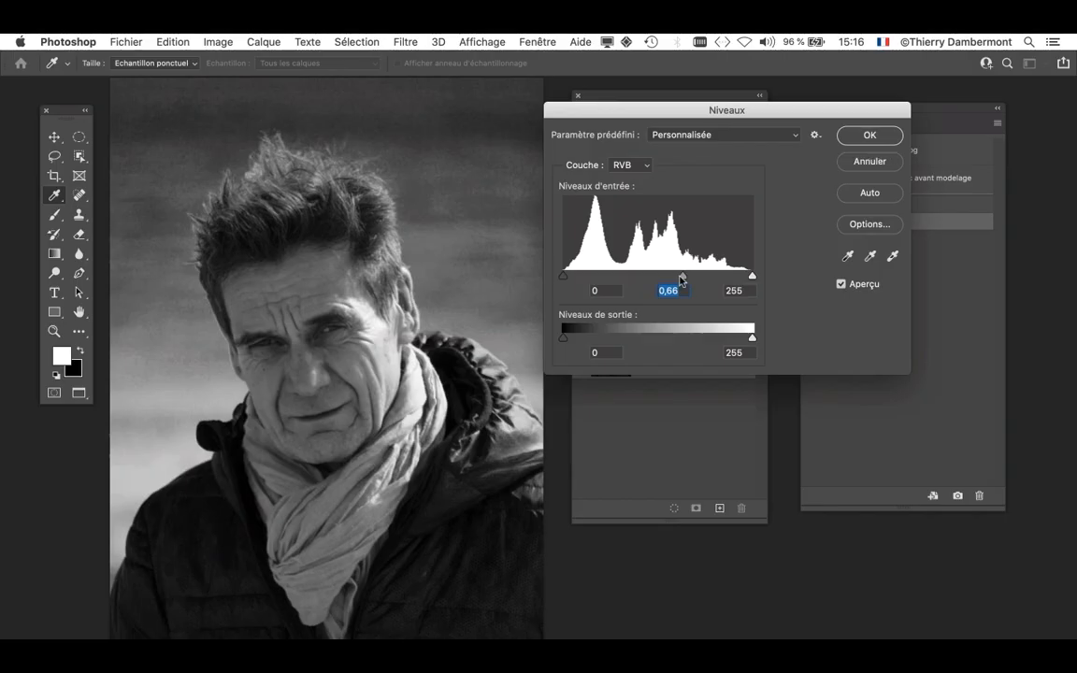
{"action": "mouse_move", "coordinate": [663, 273]}
{"action": "left_mouse_down"}
{"action": "mouse_move", "coordinate": [560, 280]}
{"action": "mouse_move", "coordinate": [681, 279]}
{"action": "left_mouse_up"}
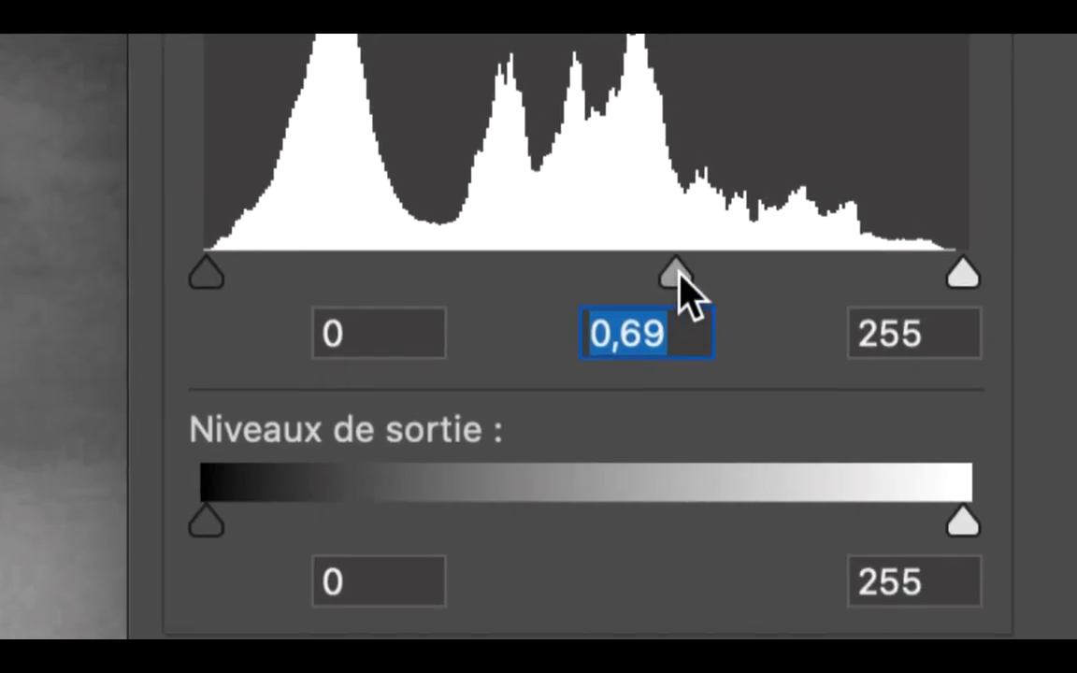
{"action": "left_click_drag", "start_coordinate": [679, 273], "coordinate": [688, 273]}
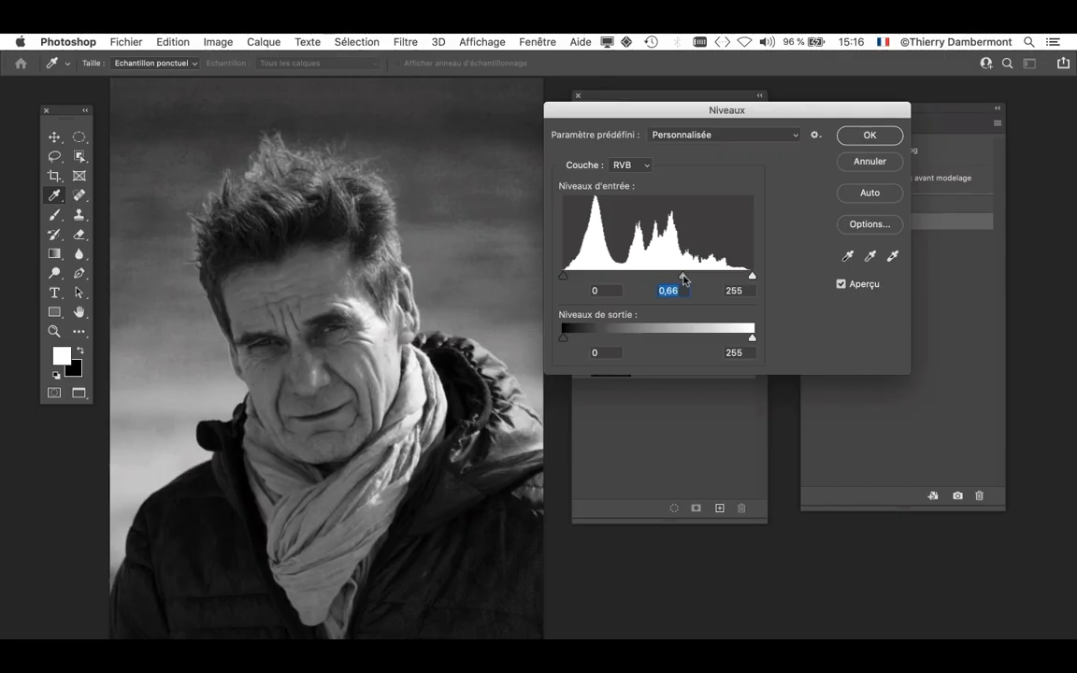
{"action": "key", "text": "Return"}
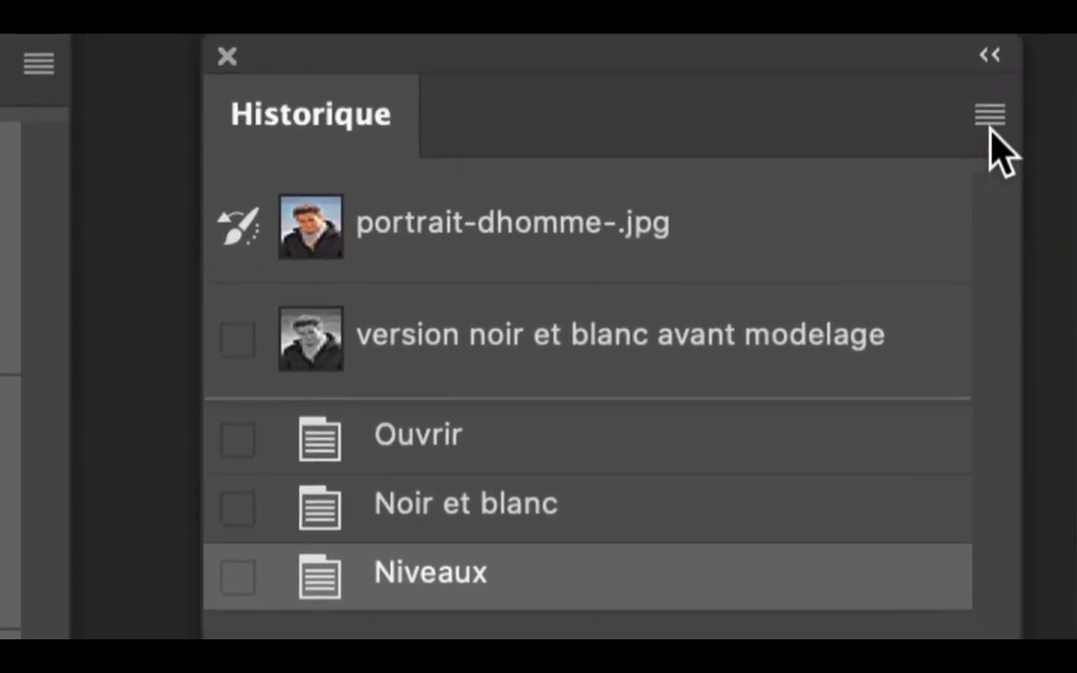
Step: Create a history snapshot of the entire document named "version plus sombre"
{"action": "left_click", "coordinate": [991, 131]}
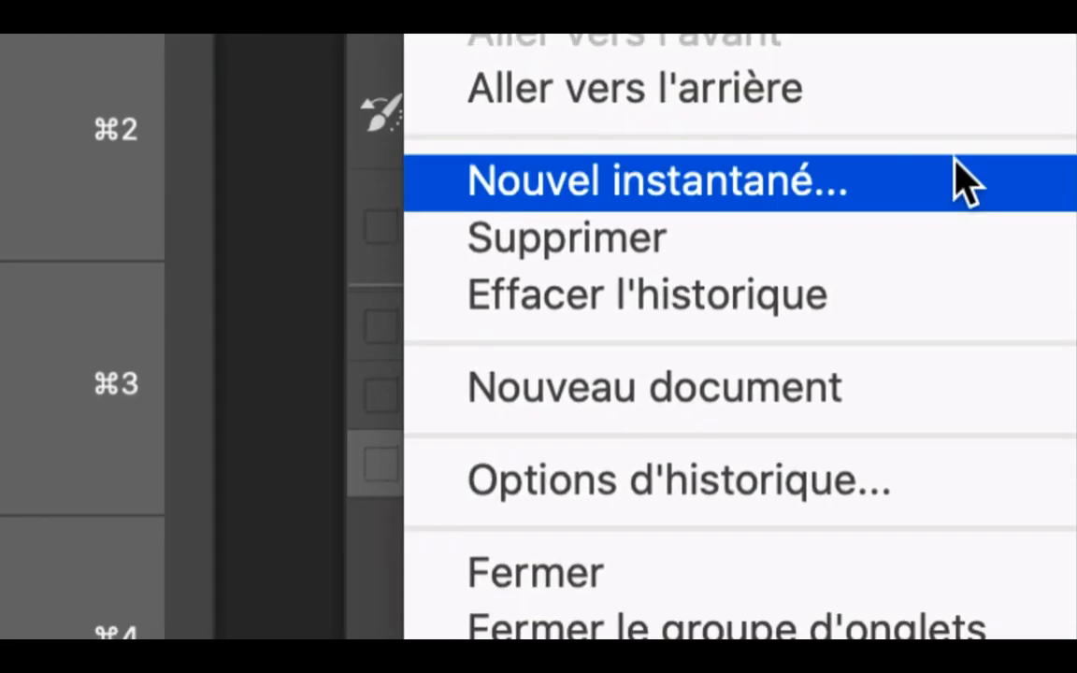
{"action": "left_click", "coordinate": [818, 297]}
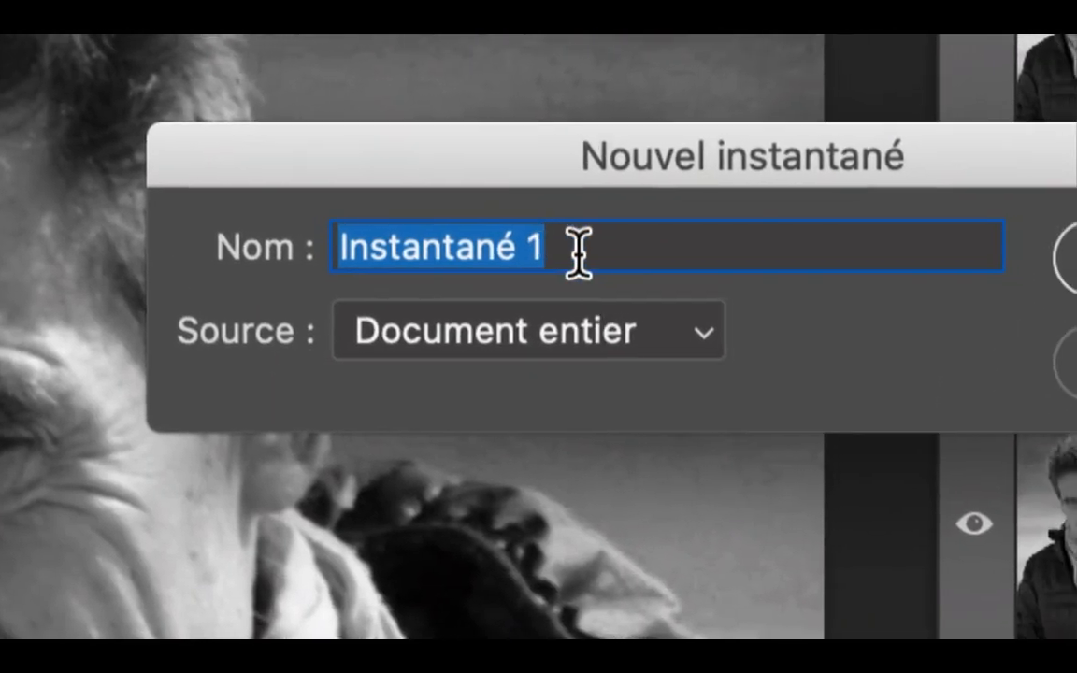
{"action": "type", "text": "version plus so"}
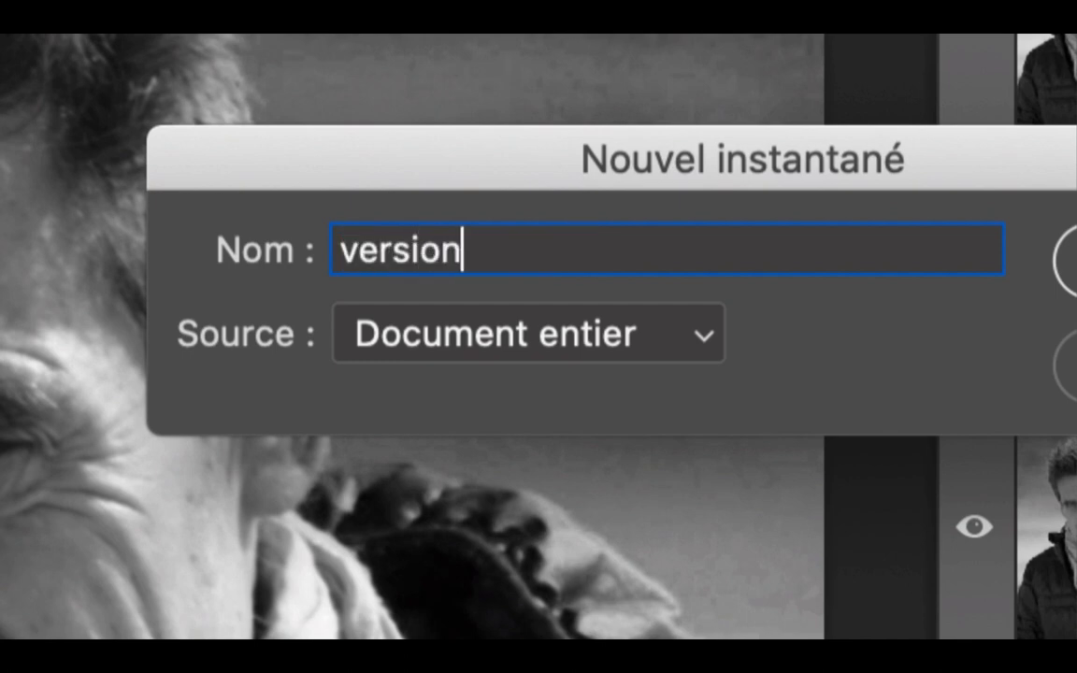
{"action": "type", "text": "mbre"}
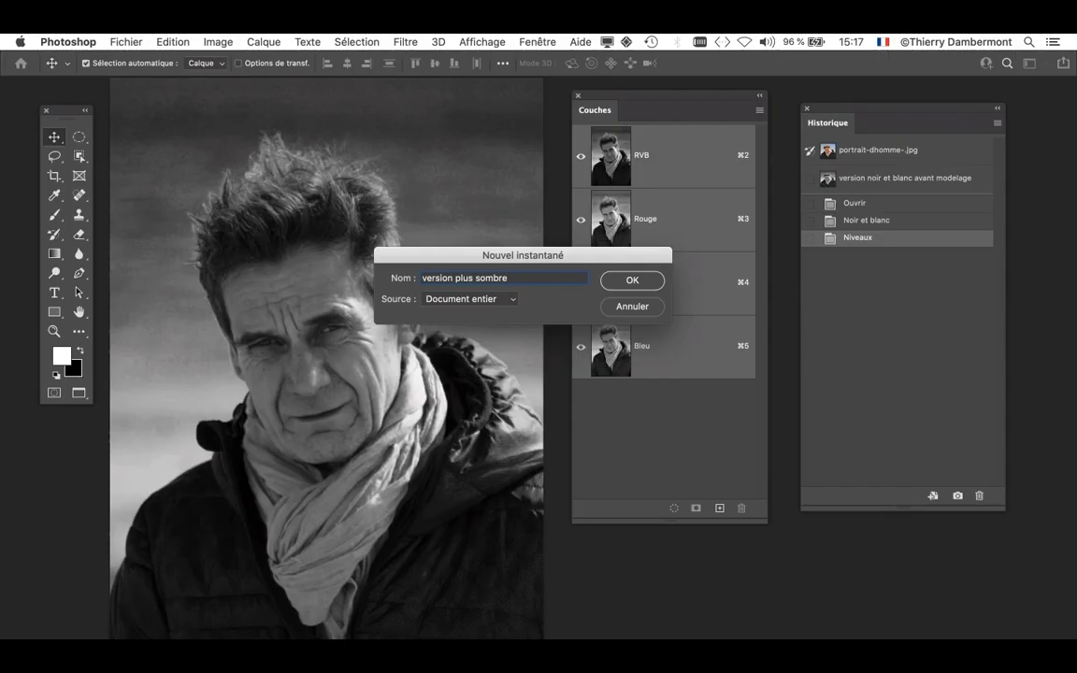
{"action": "key", "text": "Return"}
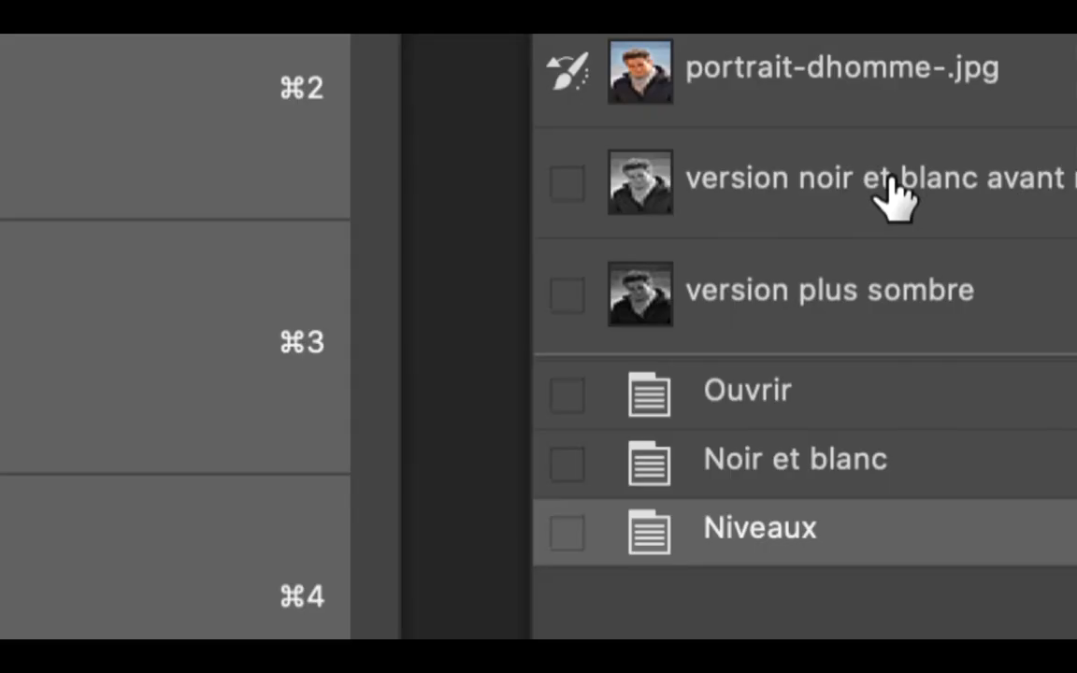
Step: Compare the two black-and-white snapshots and return the portrait to "version noir et blanc avant modelage"
{"action": "left_click", "coordinate": [888, 187]}
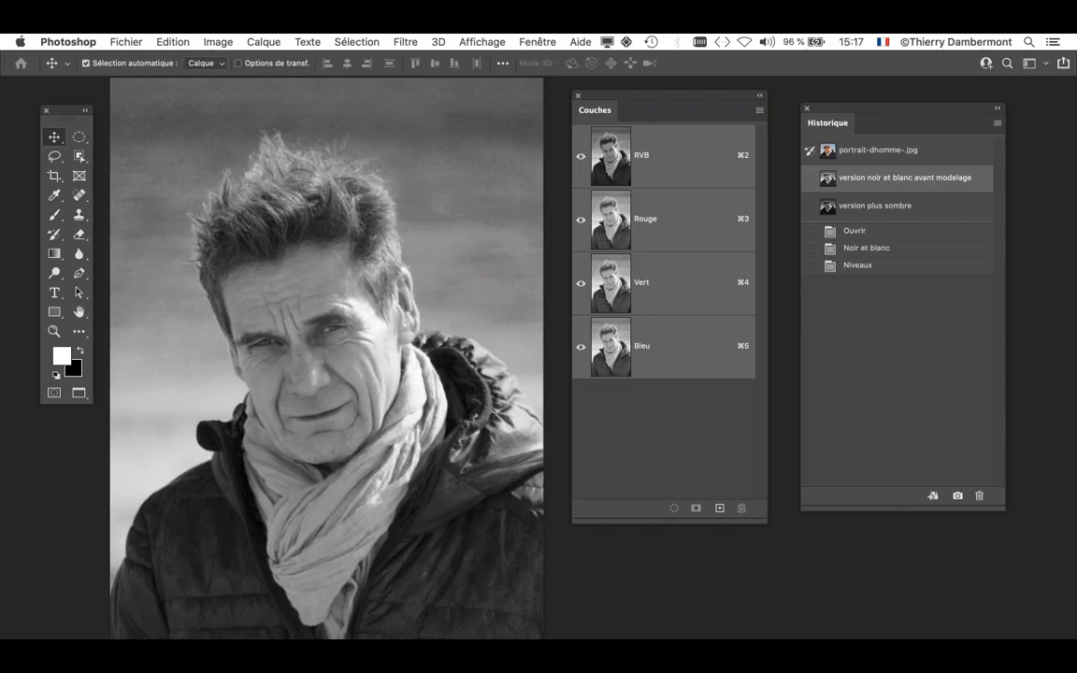
{"action": "left_click", "coordinate": [874, 207]}
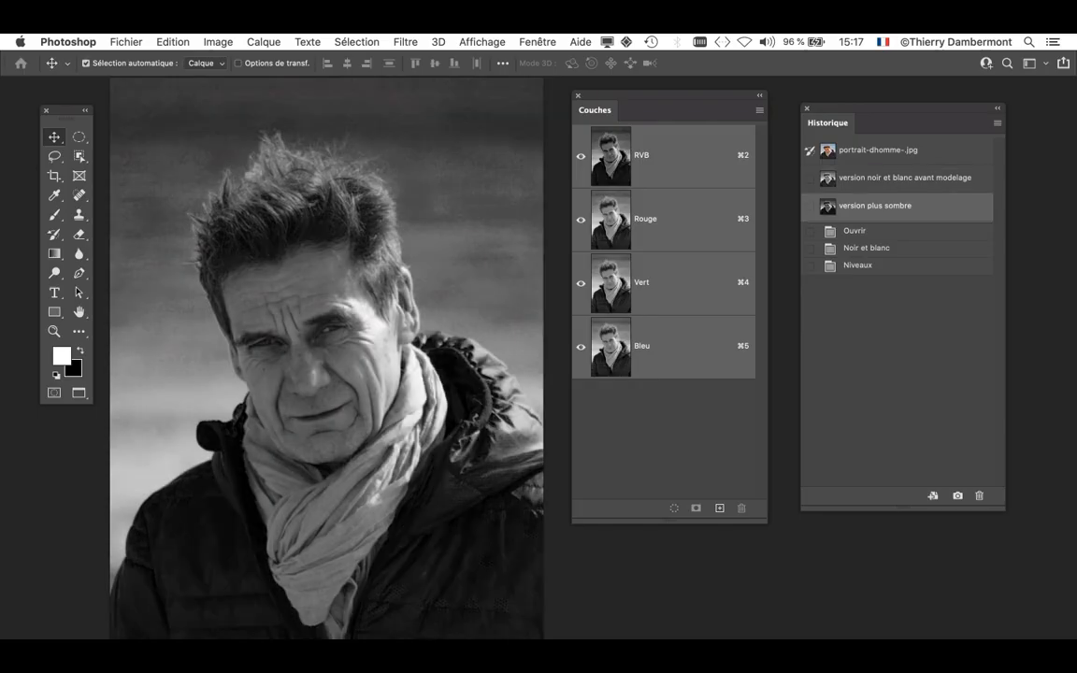
{"action": "left_click", "coordinate": [919, 184]}
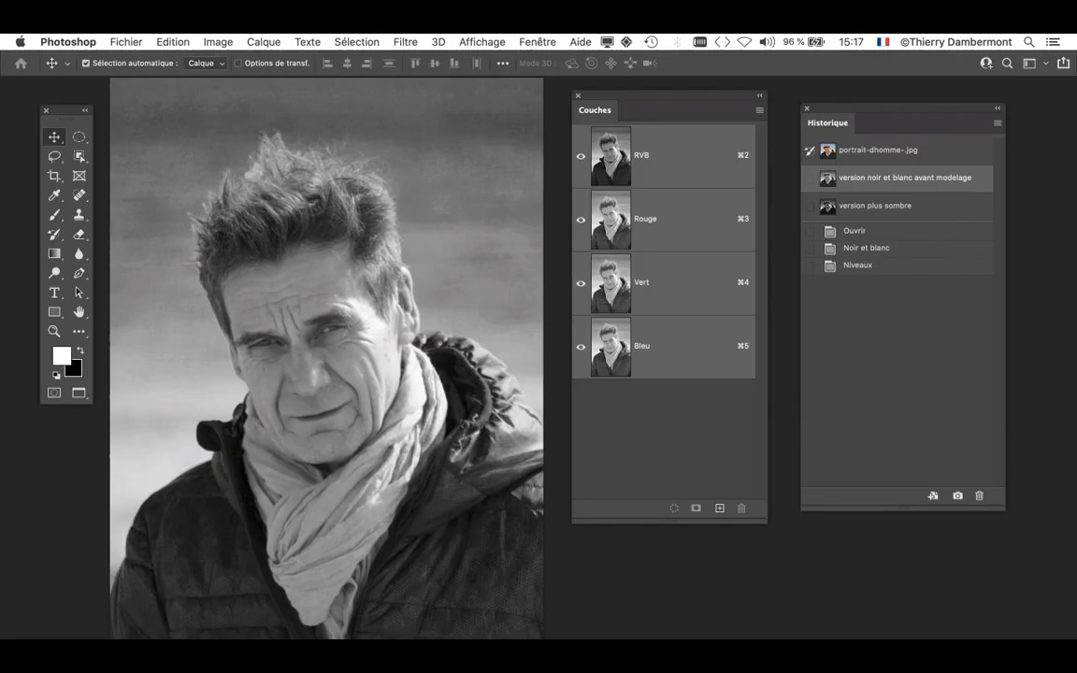
Step: Lighten the portrait's midtones with a new Niveaux adjustment and apply it
{"action": "left_click", "coordinate": [208, 42]}
{"action": "mouse_move", "coordinate": [279, 83]}
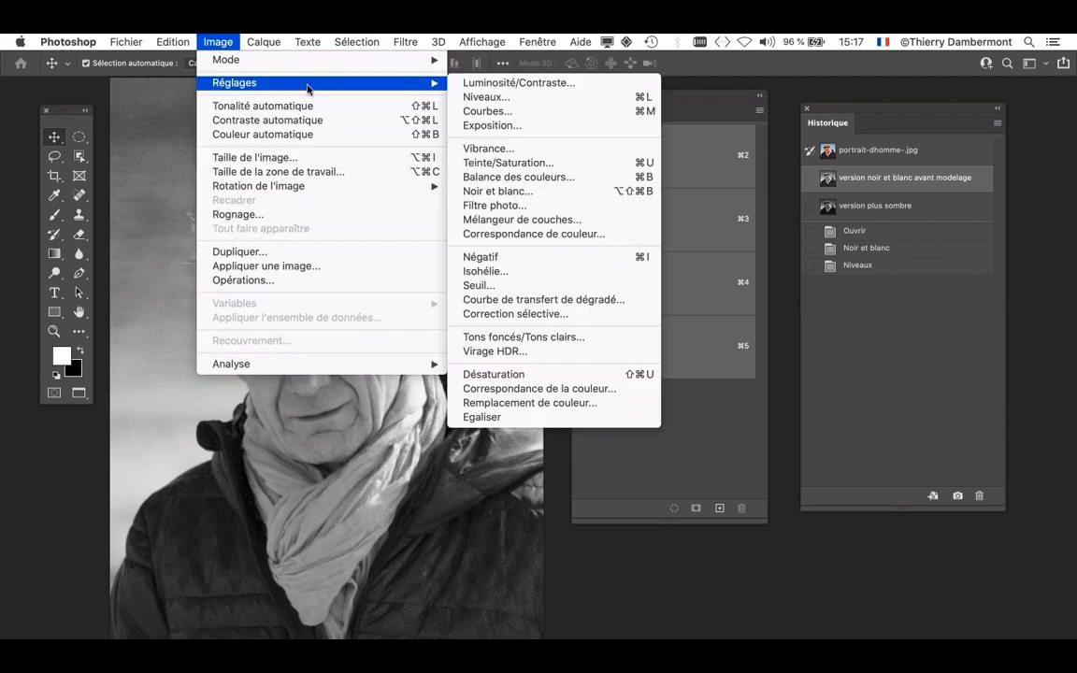
{"action": "left_click", "coordinate": [506, 99]}
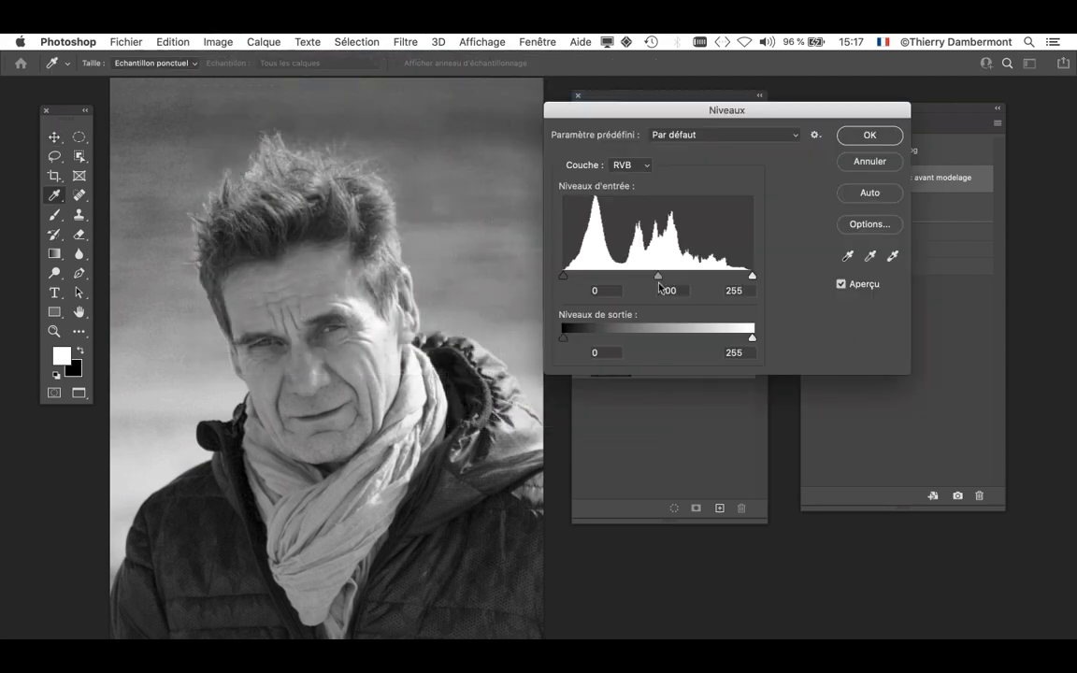
{"action": "left_click_drag", "start_coordinate": [657, 283], "coordinate": [624, 283]}
{"action": "left_click", "coordinate": [869, 136]}
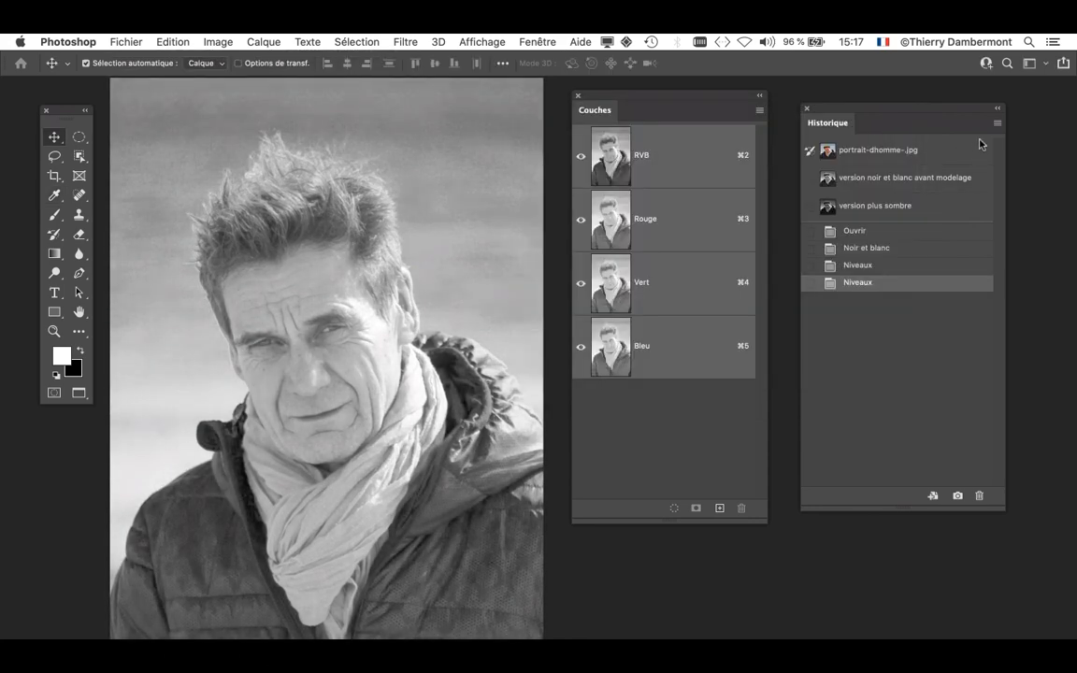
Step: Create a history snapshot of the entire document named "version plus claire"
{"action": "left_click", "coordinate": [995, 124]}
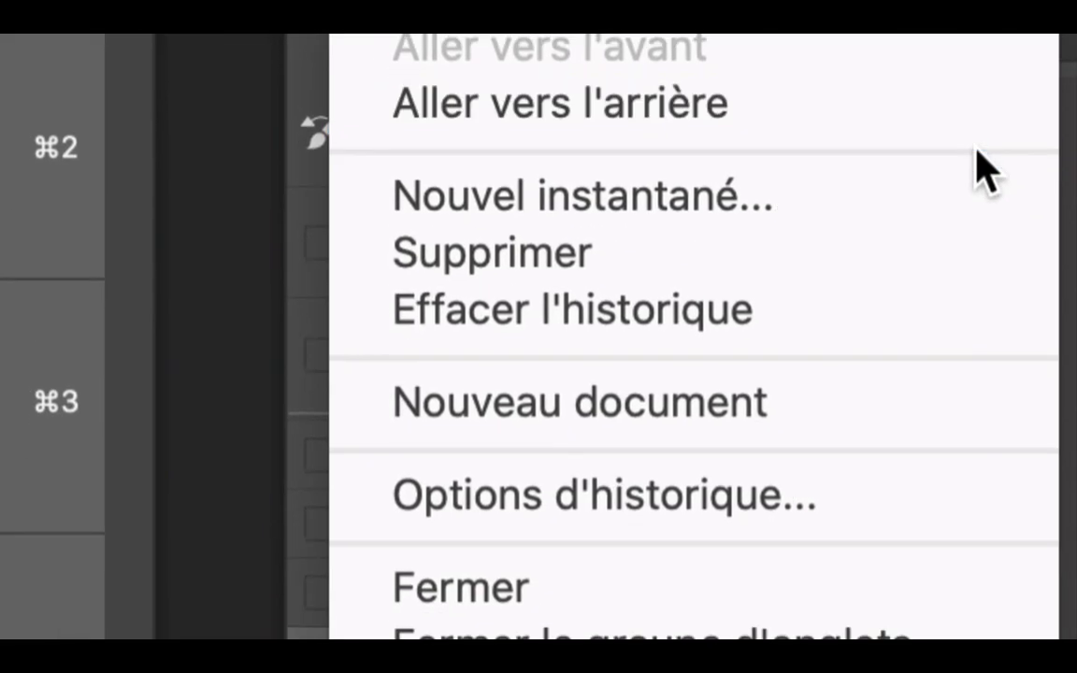
{"action": "left_click", "coordinate": [909, 290]}
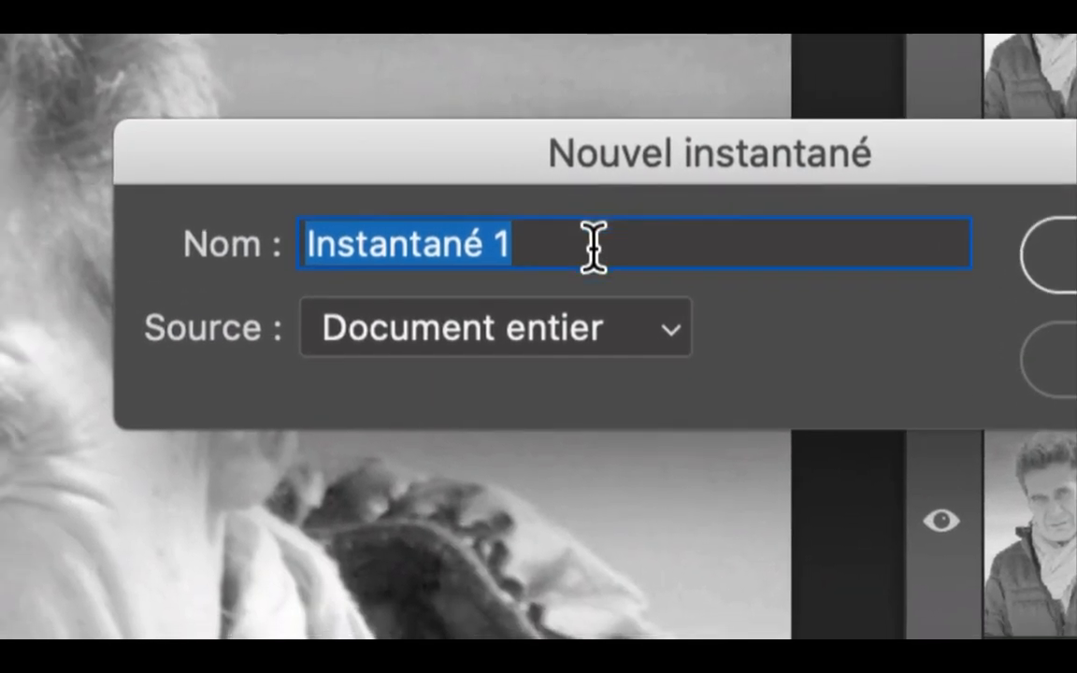
{"action": "type", "text": "version plus clai"}
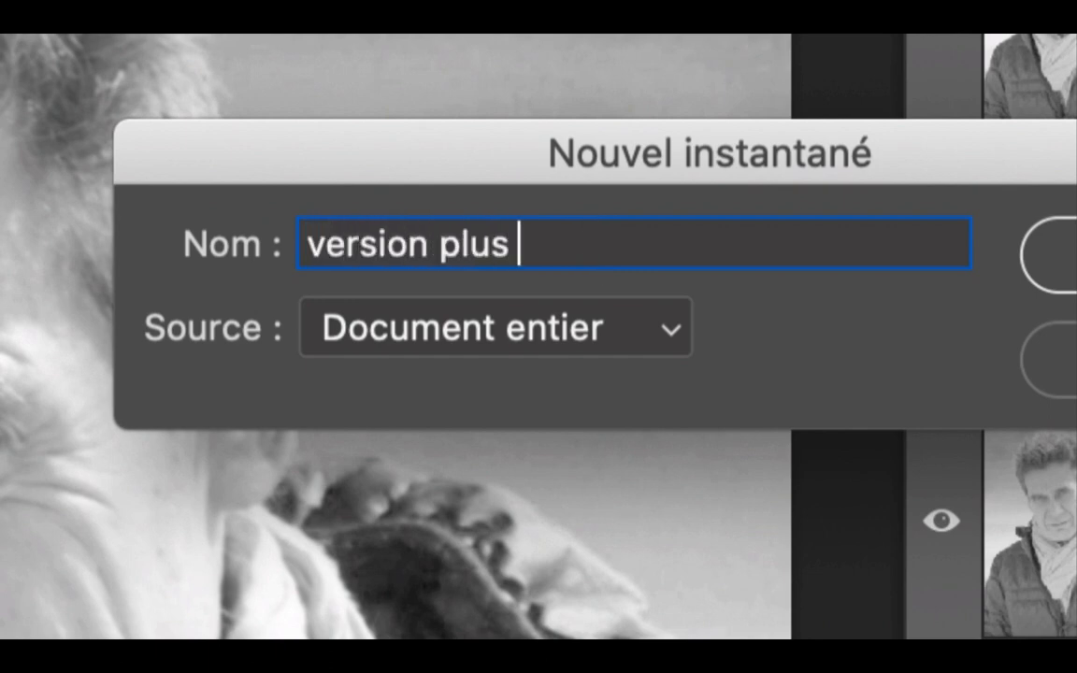
{"action": "type", "text": "re"}
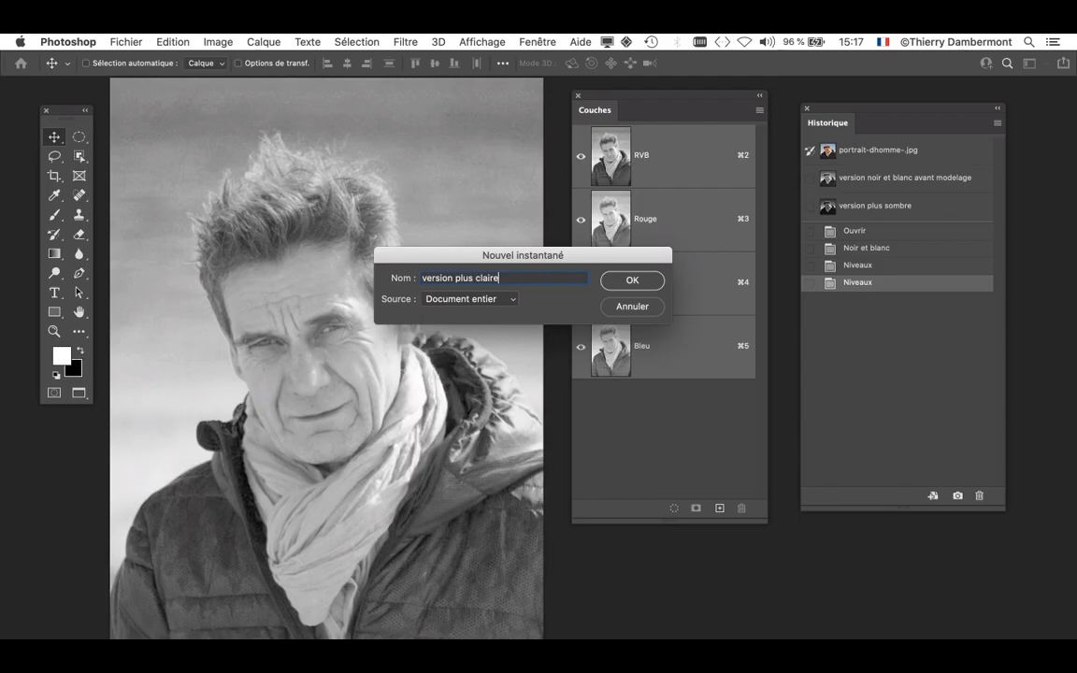
{"action": "key", "text": "Return"}
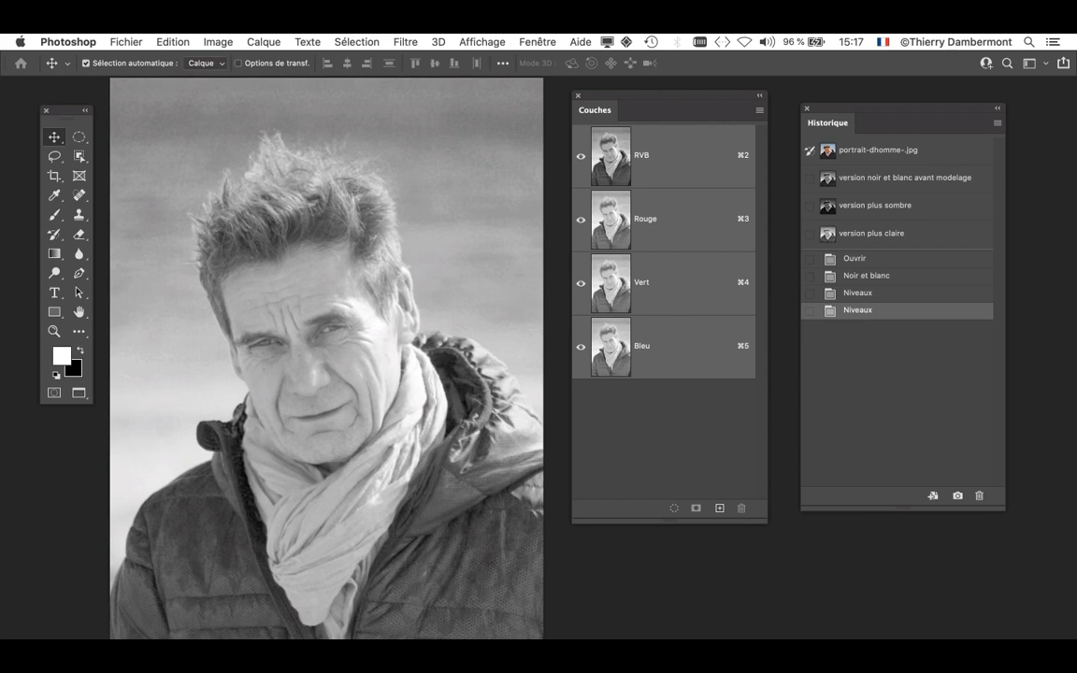
Step: Compare the portrait's tones across the snapshots "version noir et blanc avant modelage", "version plus sombre" and "version plus claire"
{"action": "left_click", "coordinate": [902, 177]}
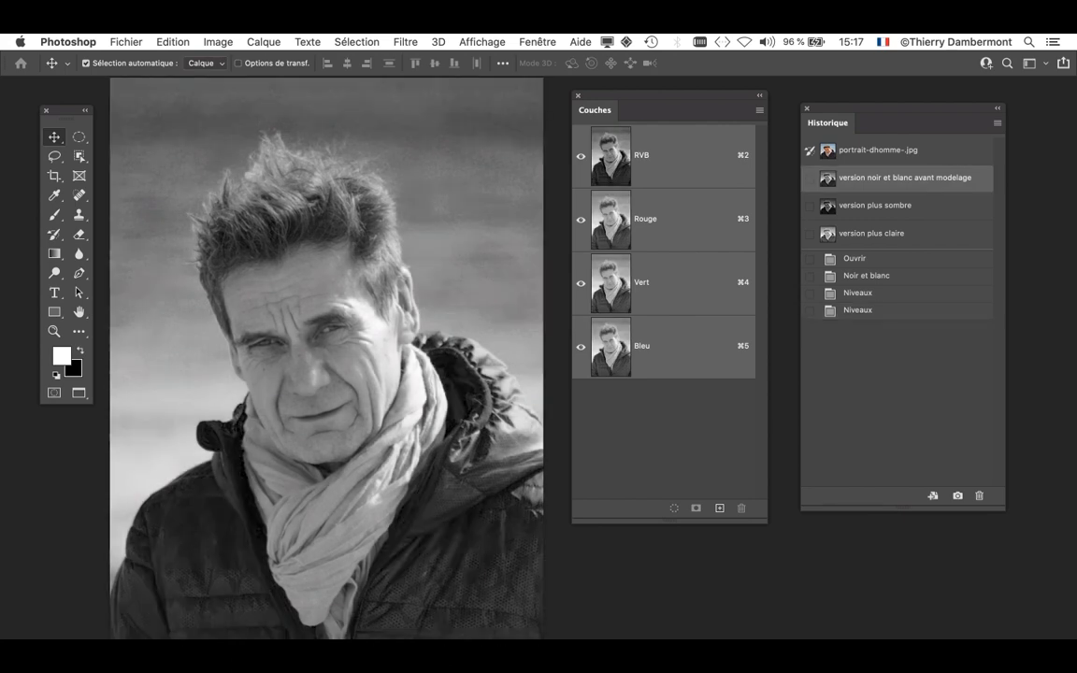
{"action": "left_click", "coordinate": [879, 206]}
{"action": "left_click", "coordinate": [871, 234]}
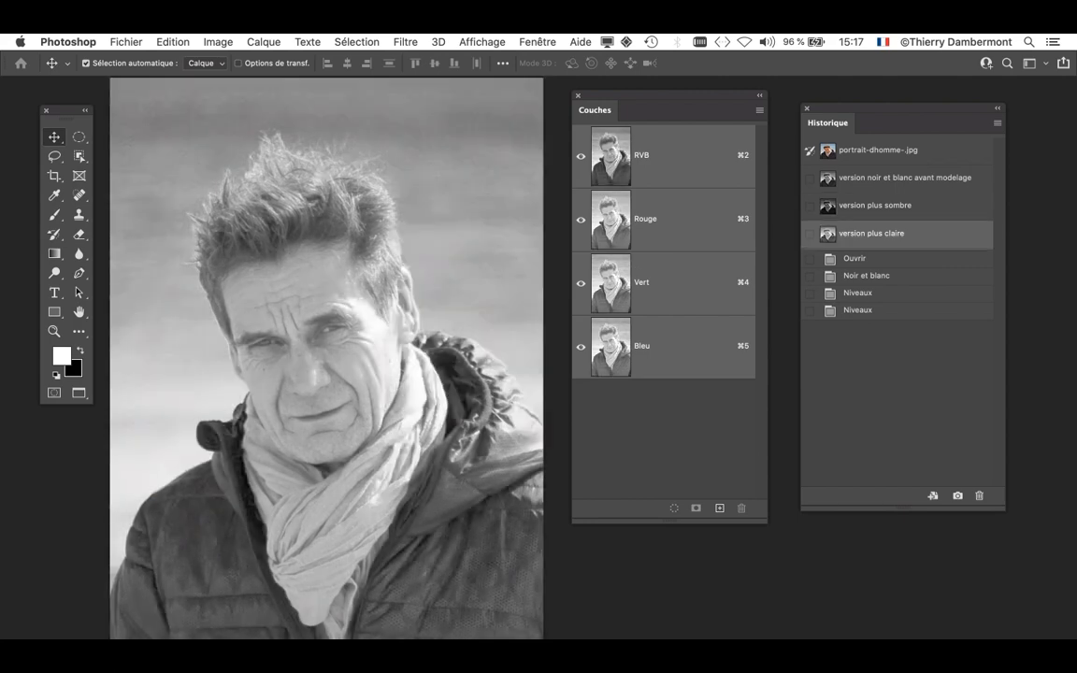
{"action": "left_click", "coordinate": [875, 206]}
{"action": "left_click", "coordinate": [879, 177]}
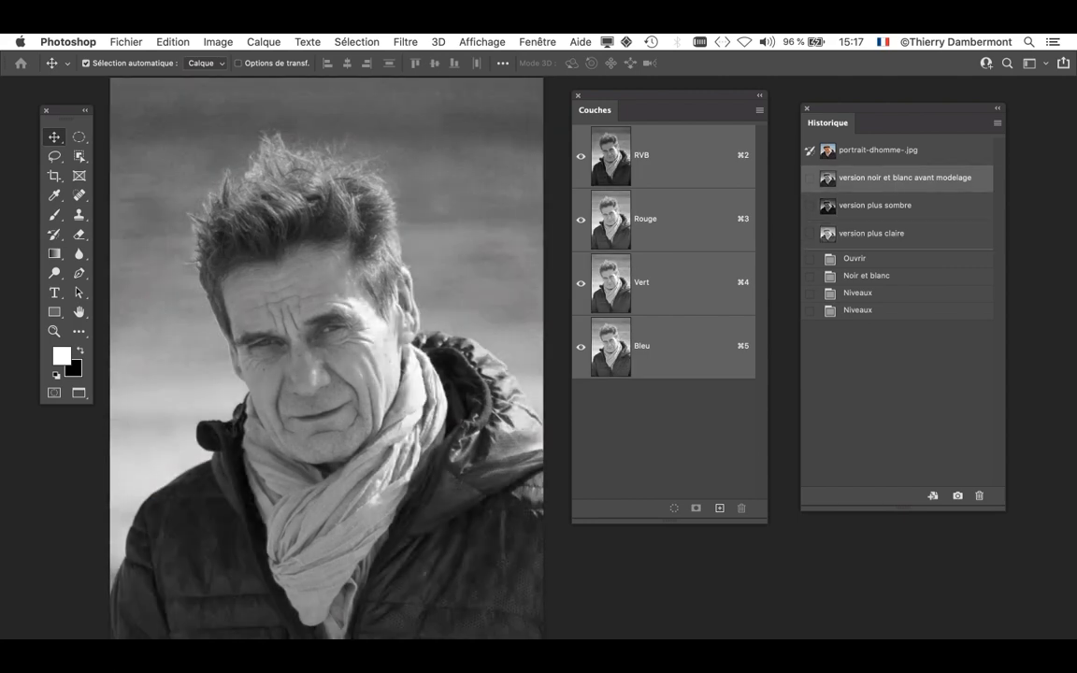
{"action": "left_click", "coordinate": [874, 206]}
{"action": "left_click", "coordinate": [871, 234]}
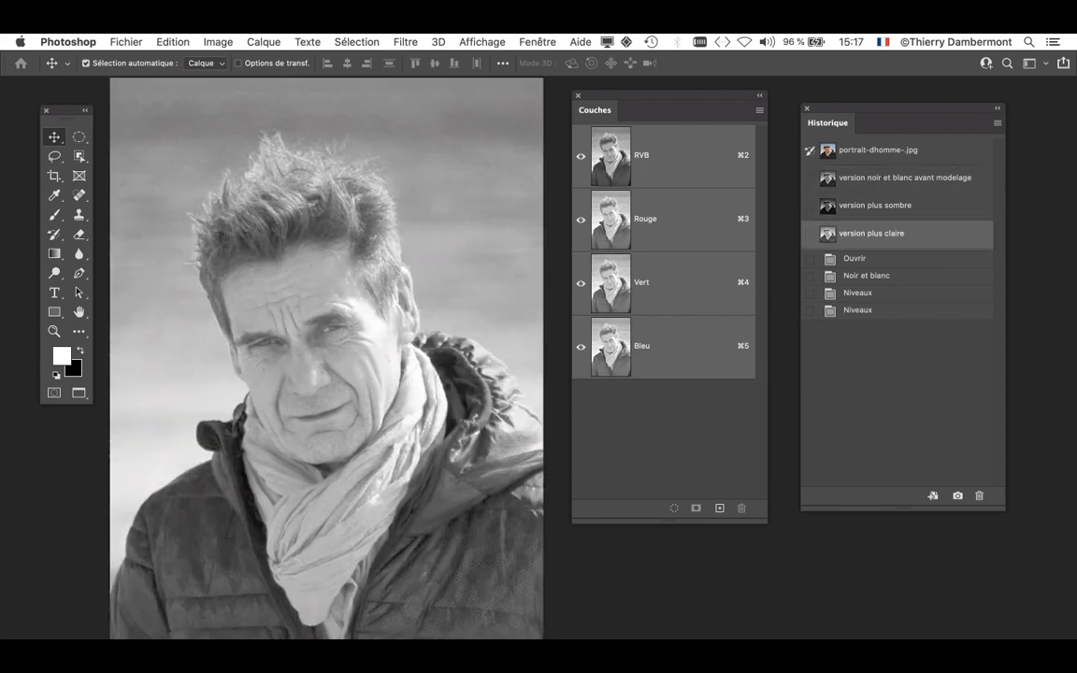
{"action": "left_click", "coordinate": [874, 206]}
{"action": "left_click", "coordinate": [878, 178]}
{"action": "left_click", "coordinate": [875, 206]}
{"action": "left_click", "coordinate": [871, 233]}
{"action": "left_click", "coordinate": [878, 178]}
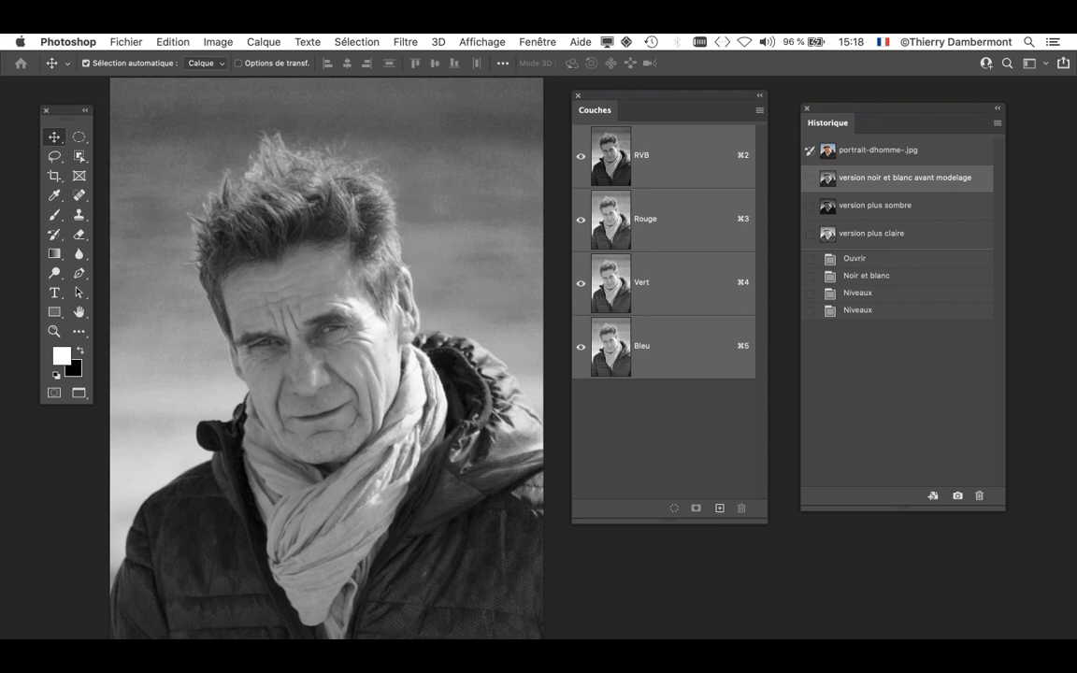
{"action": "left_click", "coordinate": [874, 205]}
{"action": "left_click", "coordinate": [871, 234]}
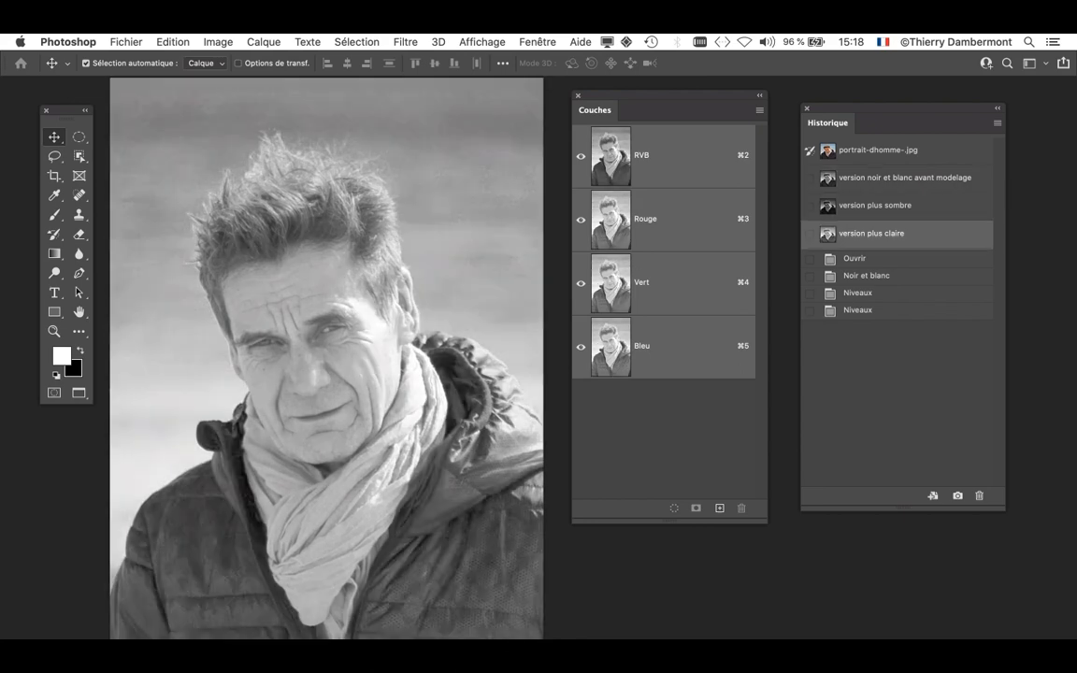
Step: Compare the black-and-white, darker and lighter snapshots in turn, then return the portrait to "version noir et blanc avant modelage"
{"action": "left_click", "coordinate": [903, 178]}
{"action": "left_click", "coordinate": [875, 205]}
{"action": "left_click", "coordinate": [871, 234]}
{"action": "left_click", "coordinate": [903, 178]}
{"action": "left_click", "coordinate": [875, 206]}
{"action": "left_click", "coordinate": [871, 233]}
{"action": "left_click", "coordinate": [903, 178]}
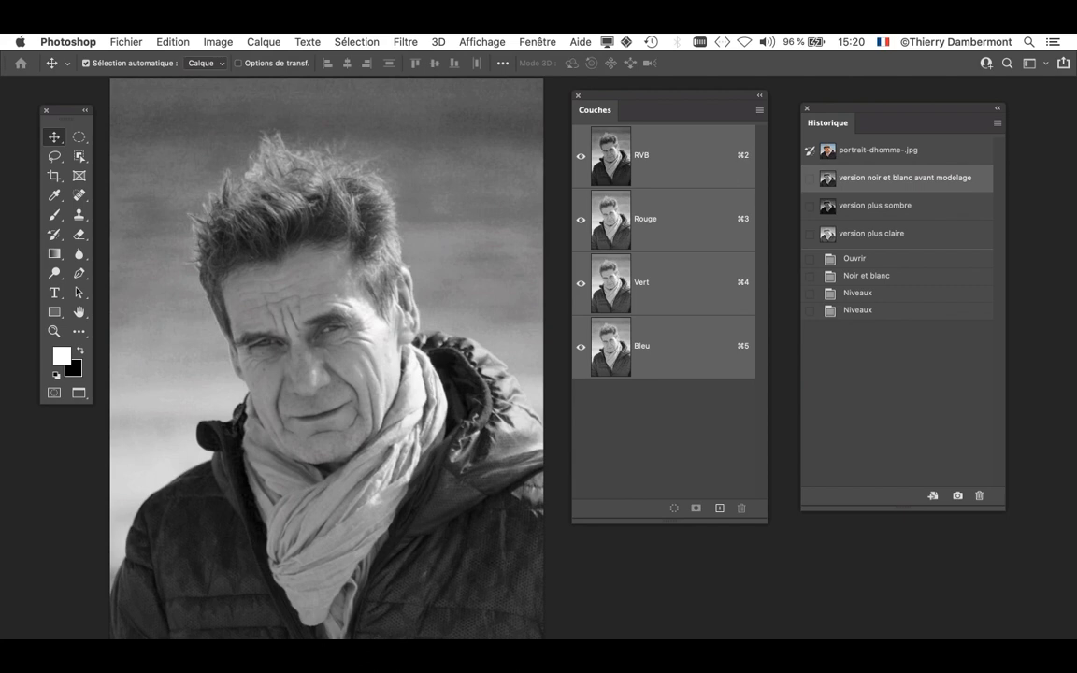
Step: Enlarge the view of the man's face and rearrange the Historique and Couches panels so they leave the face uncovered
{"action": "scroll", "coordinate": [334, 359], "scroll_direction": "up", "scroll_amount": 8}
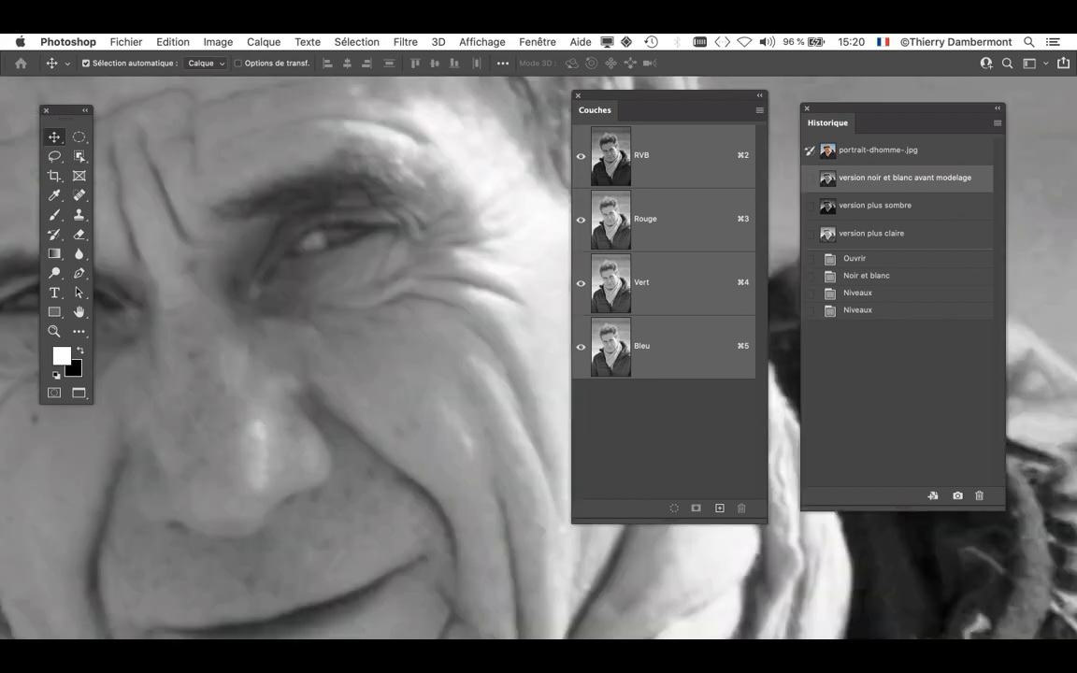
{"action": "scroll", "coordinate": [334, 359], "scroll_direction": "down", "scroll_amount": 3}
{"action": "scroll", "coordinate": [334, 359], "scroll_direction": "down", "scroll_amount": 3}
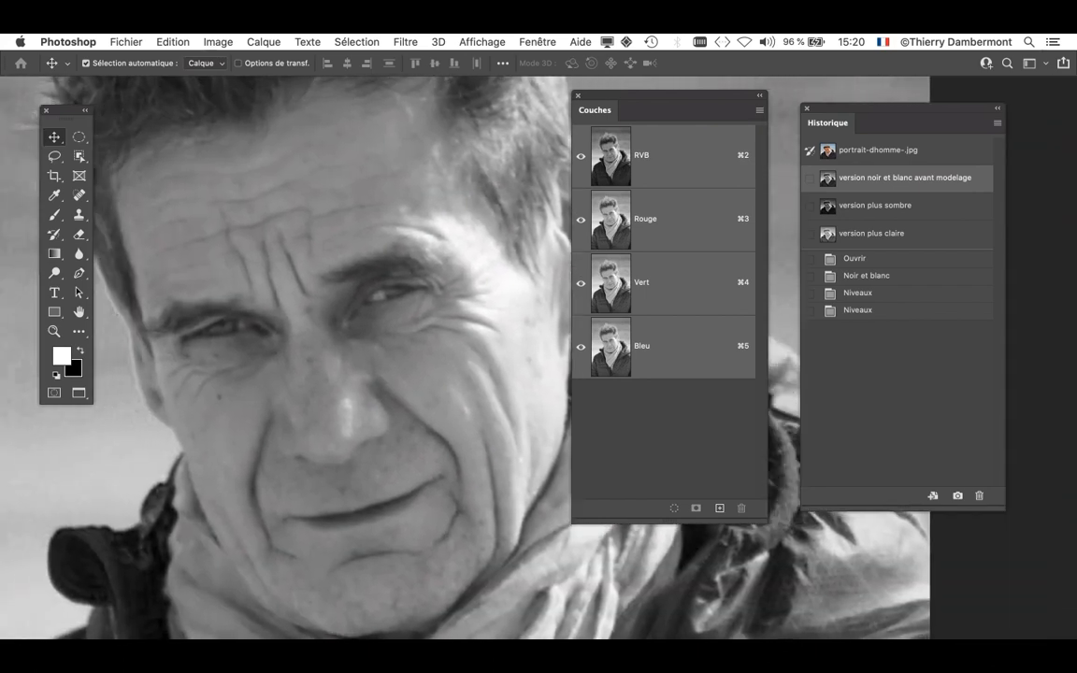
{"action": "left_click_drag", "start_coordinate": [897, 109], "coordinate": [926, 67]}
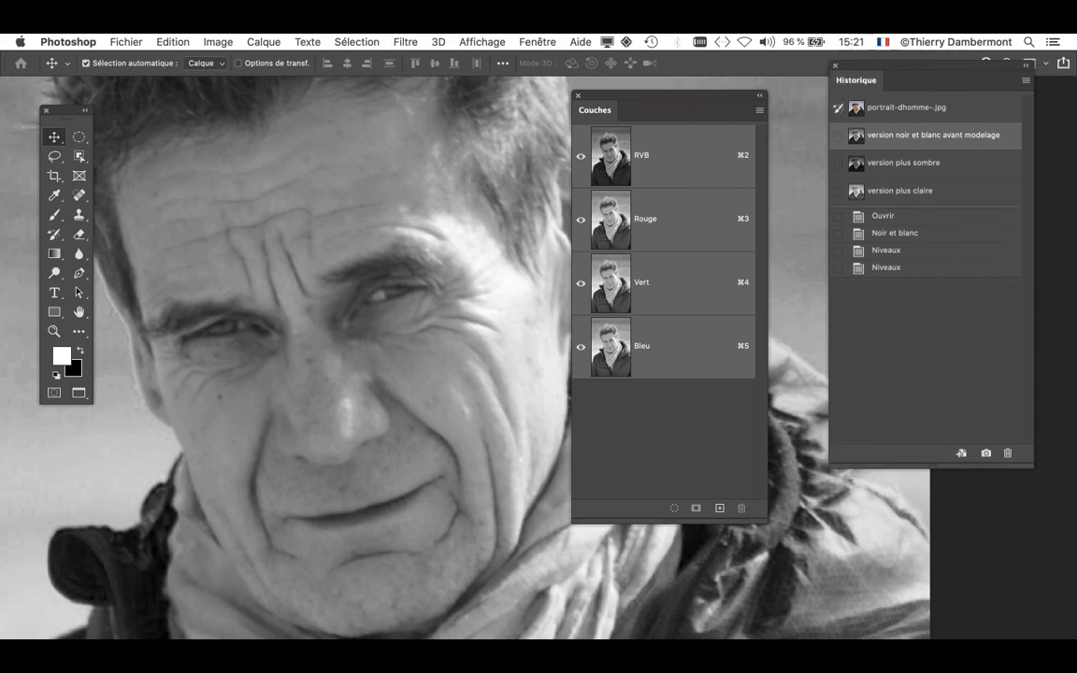
{"action": "left_click_drag", "start_coordinate": [654, 109], "coordinate": [564, 204]}
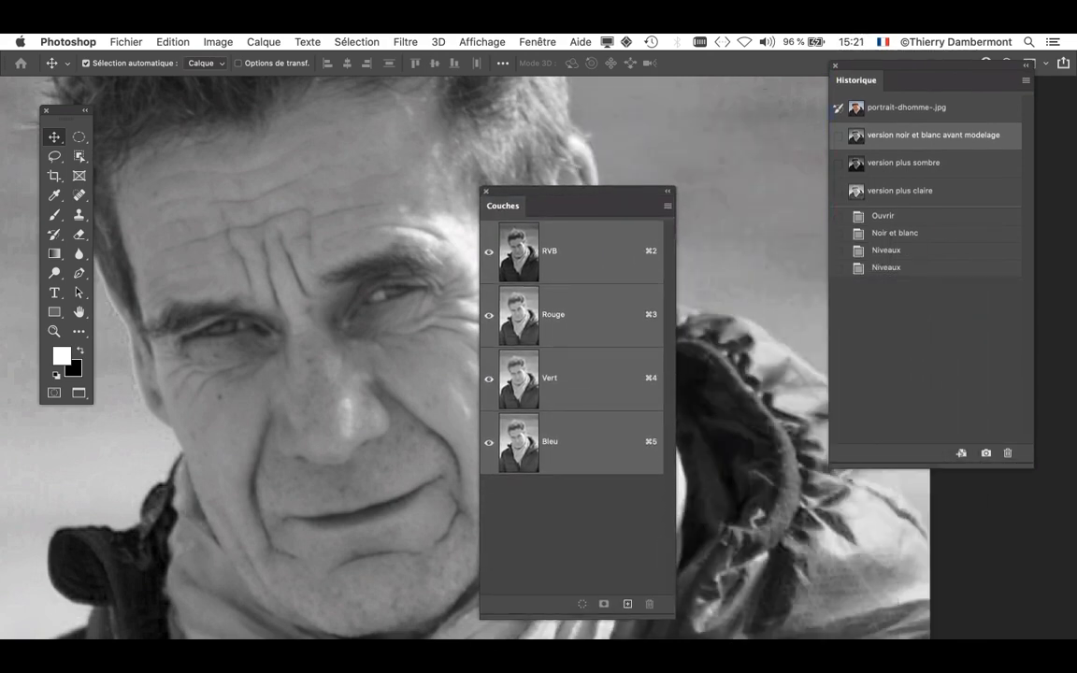
{"action": "left_click_drag", "start_coordinate": [674, 618], "coordinate": [683, 512]}
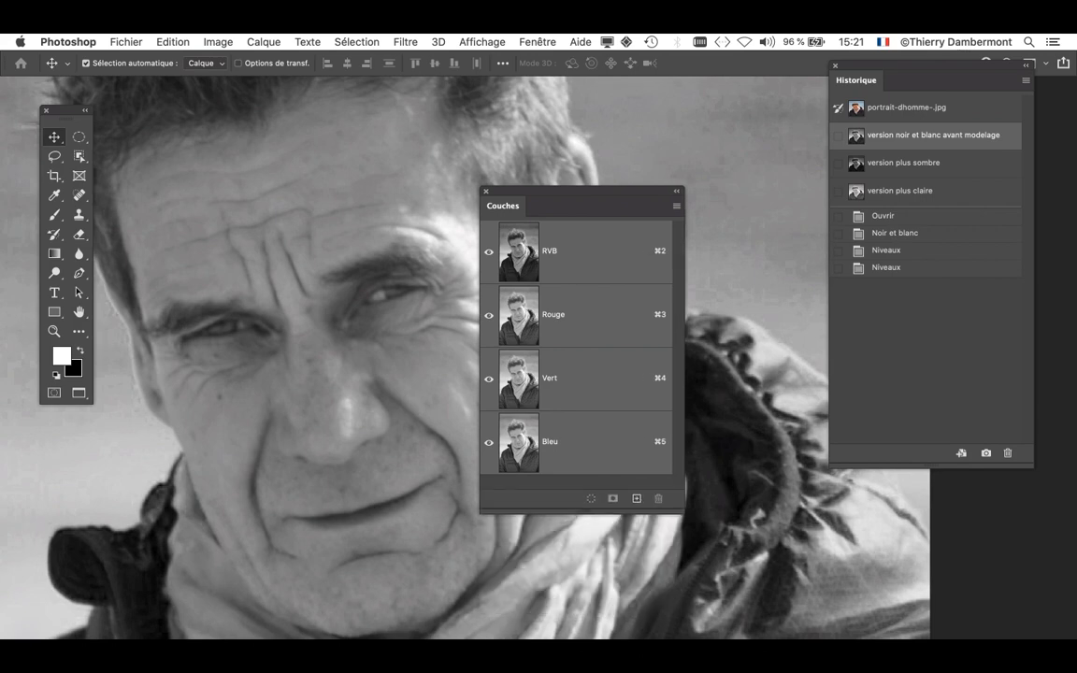
{"action": "left_click_drag", "start_coordinate": [579, 194], "coordinate": [703, 309]}
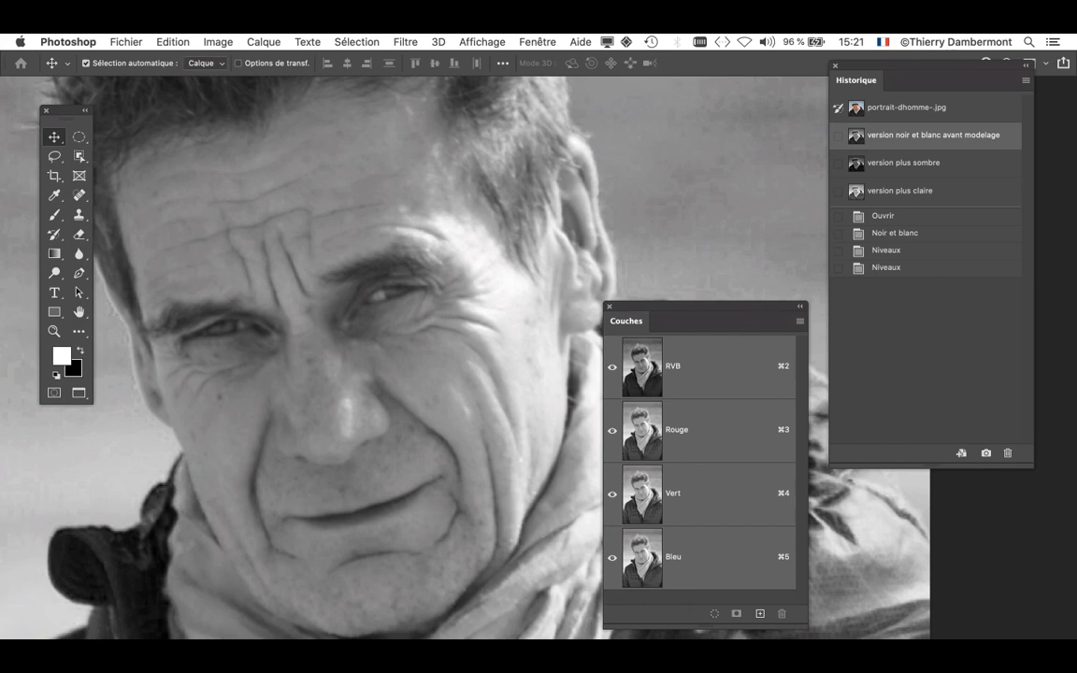
{"action": "left_click_drag", "start_coordinate": [703, 309], "coordinate": [785, 321]}
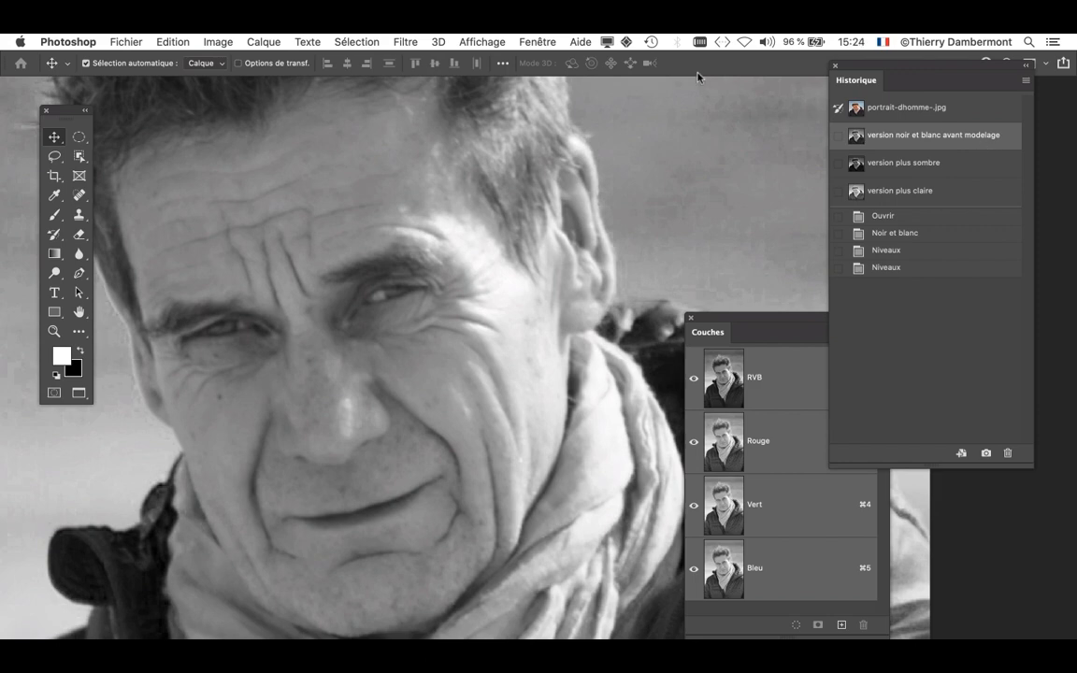
Step: Start the Accentuation sharpening filter on the portrait, check its preview on and off, and move its dialog clear of the face
{"action": "left_click", "coordinate": [405, 42]}
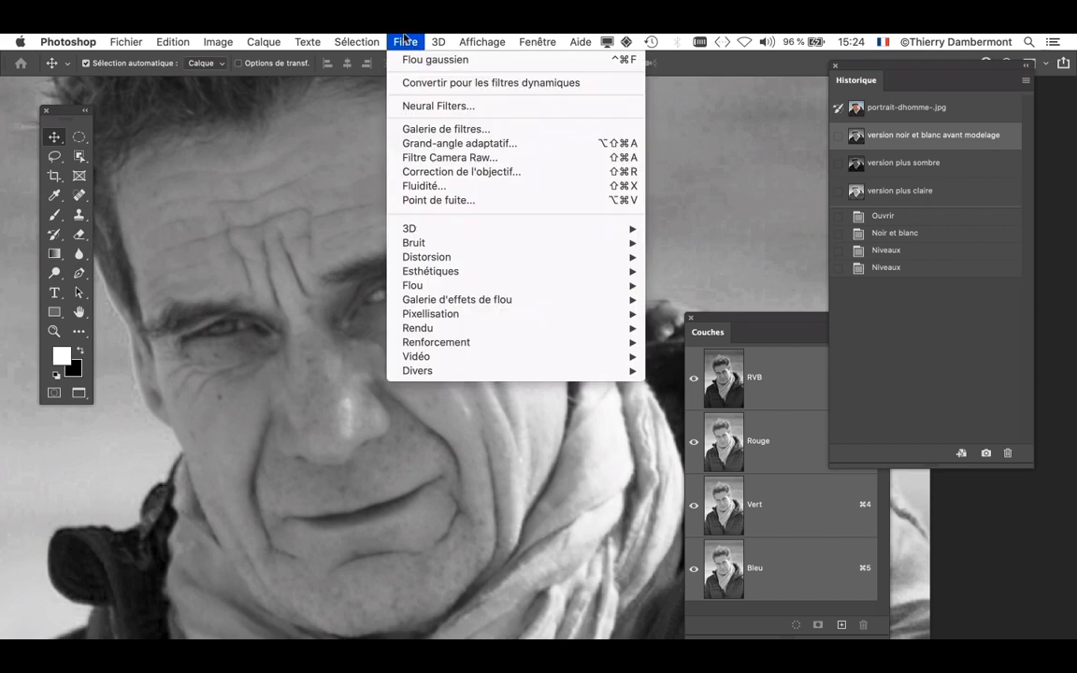
{"action": "mouse_move", "coordinate": [458, 343]}
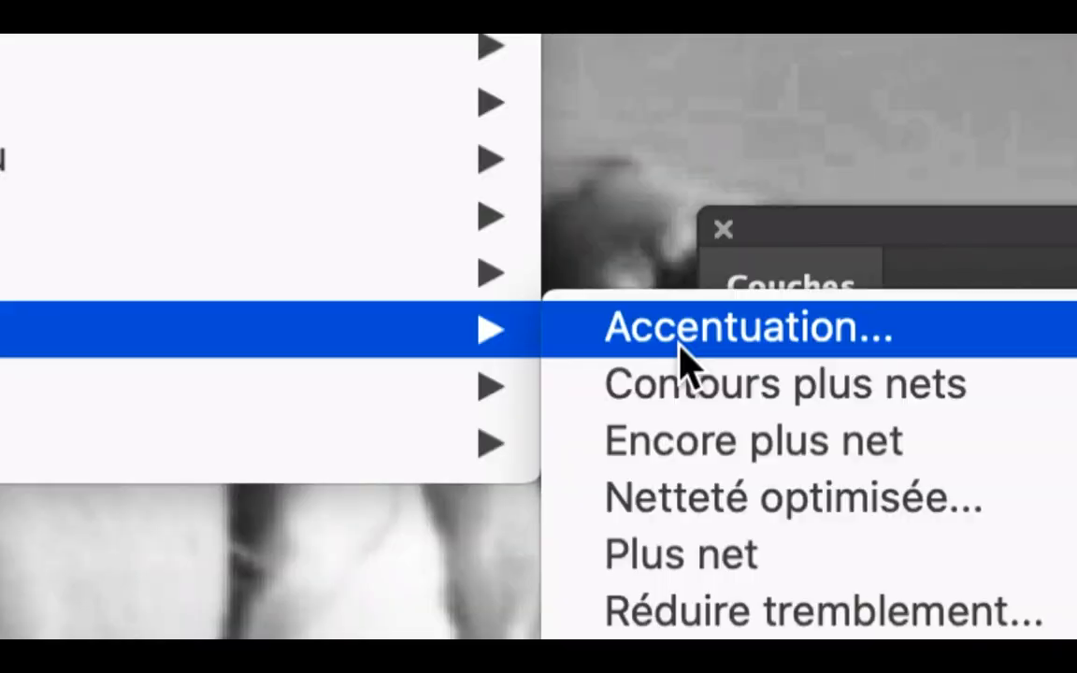
{"action": "left_click", "coordinate": [679, 347]}
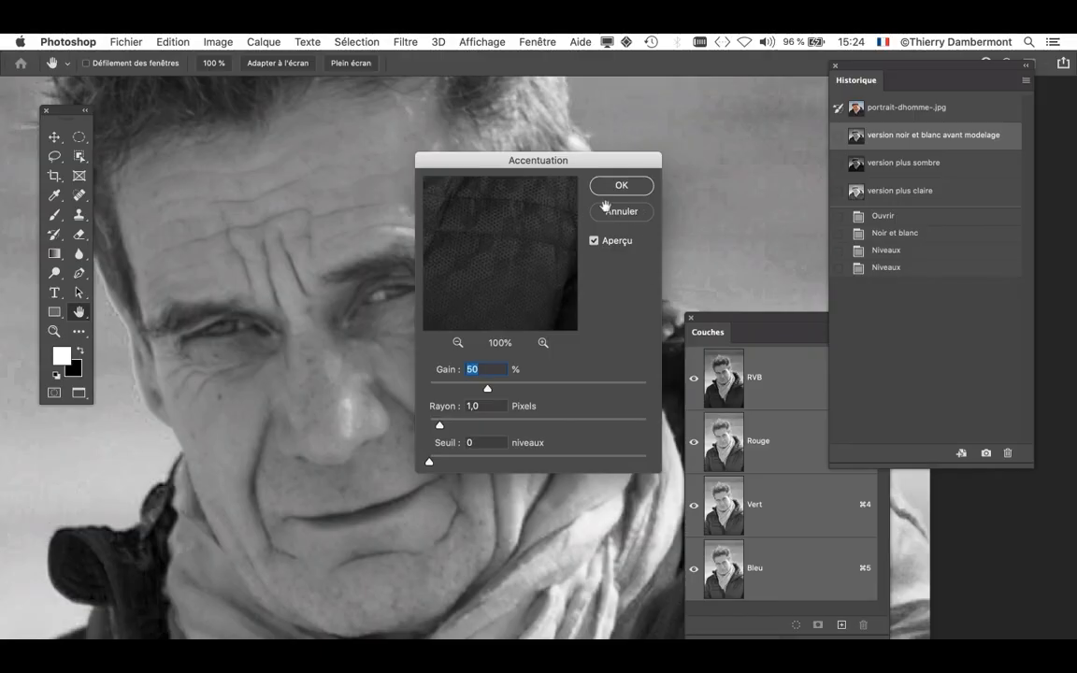
{"action": "left_click_drag", "start_coordinate": [439, 157], "coordinate": [593, 116]}
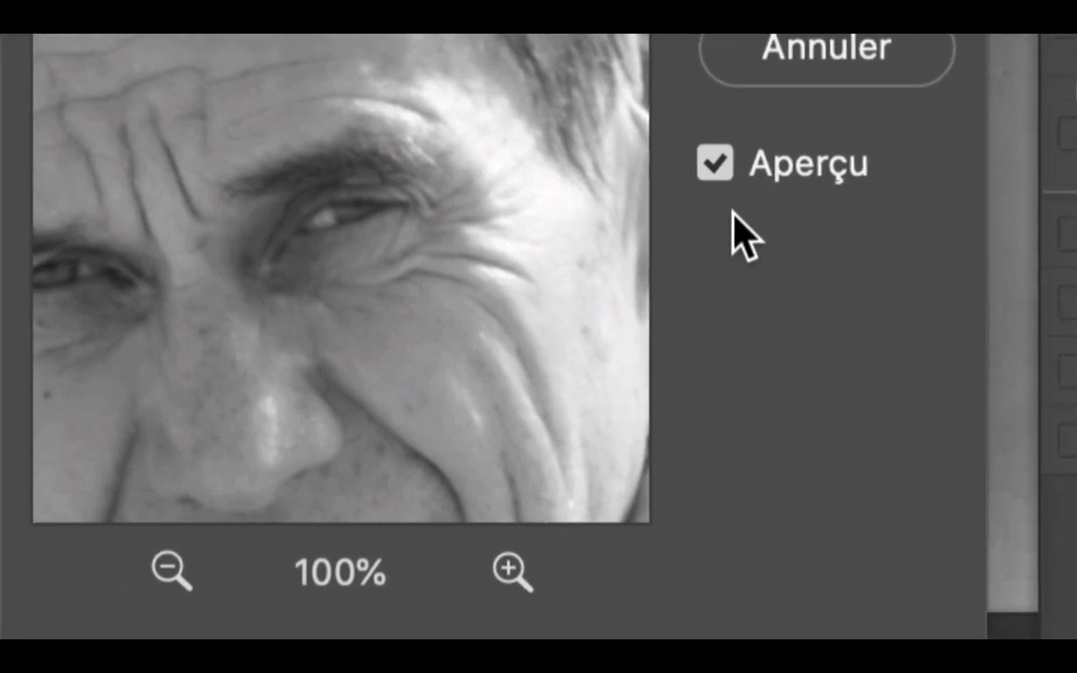
{"action": "left_click", "coordinate": [716, 165]}
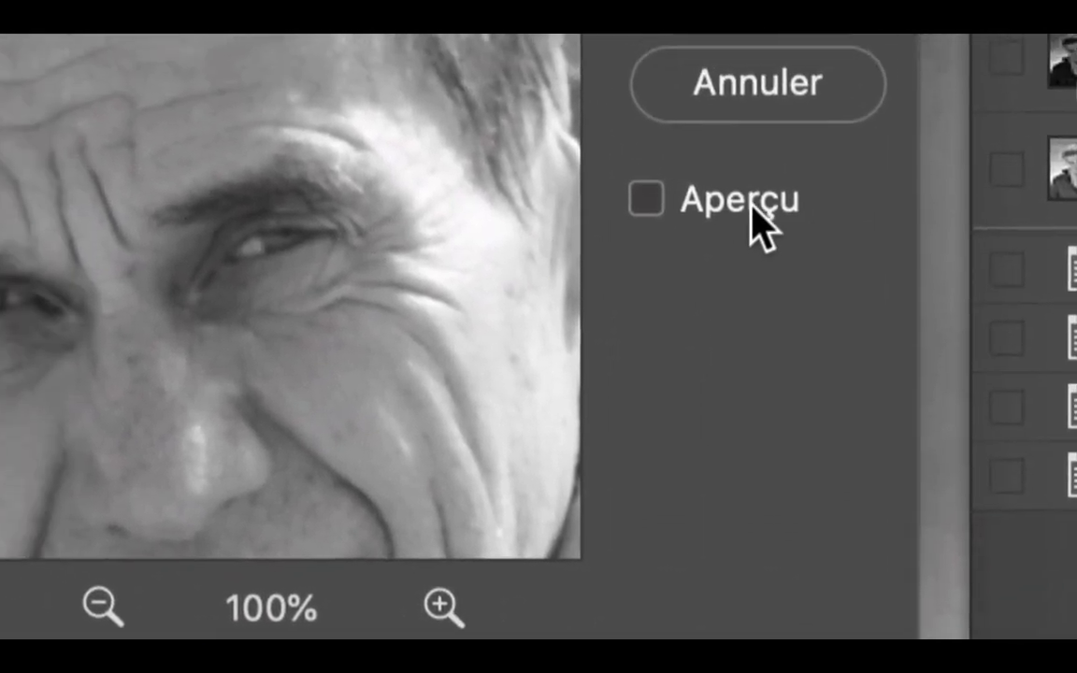
{"action": "left_click", "coordinate": [751, 208]}
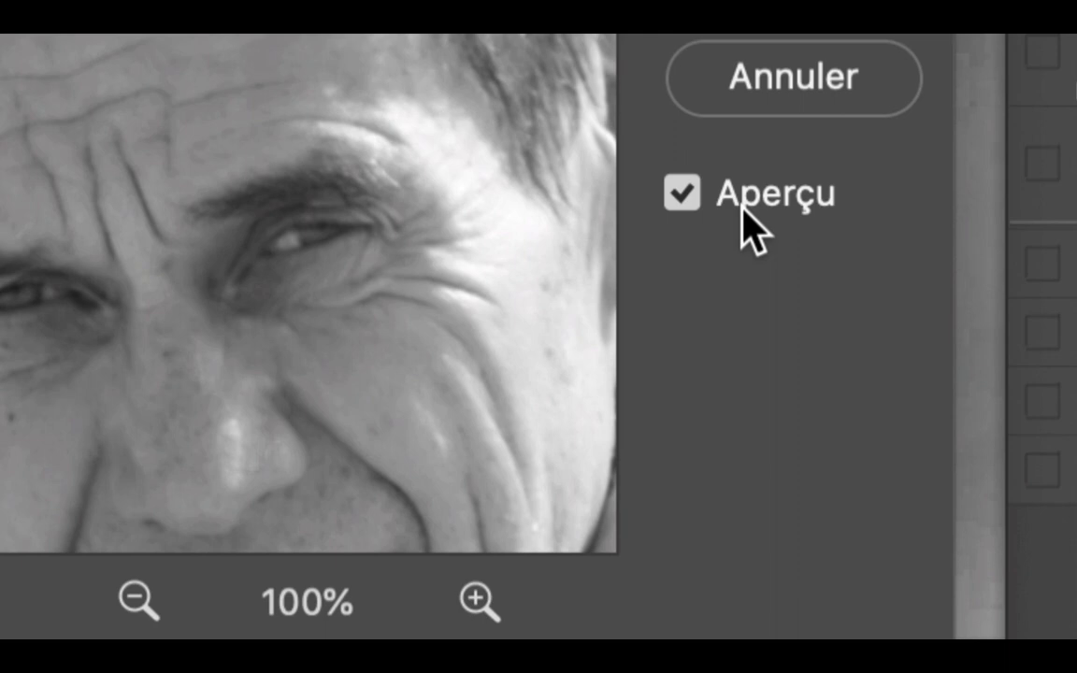
{"action": "key", "text": "alt"}
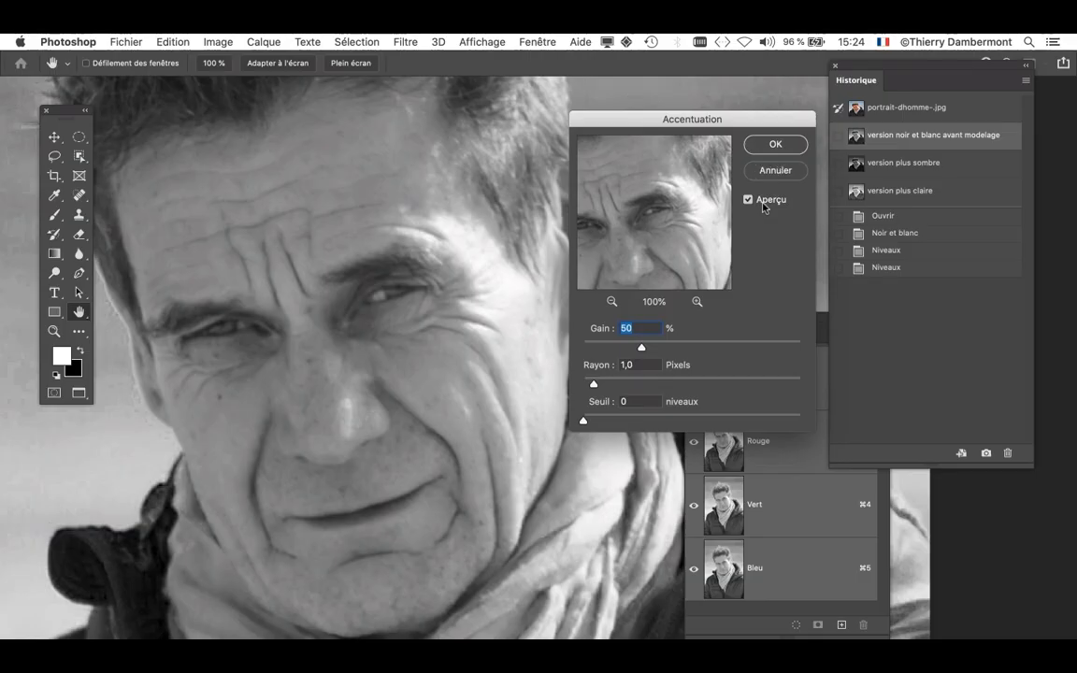
{"action": "left_click_drag", "start_coordinate": [710, 119], "coordinate": [755, 70]}
{"action": "left_click_drag", "start_coordinate": [686, 70], "coordinate": [685, 68]}
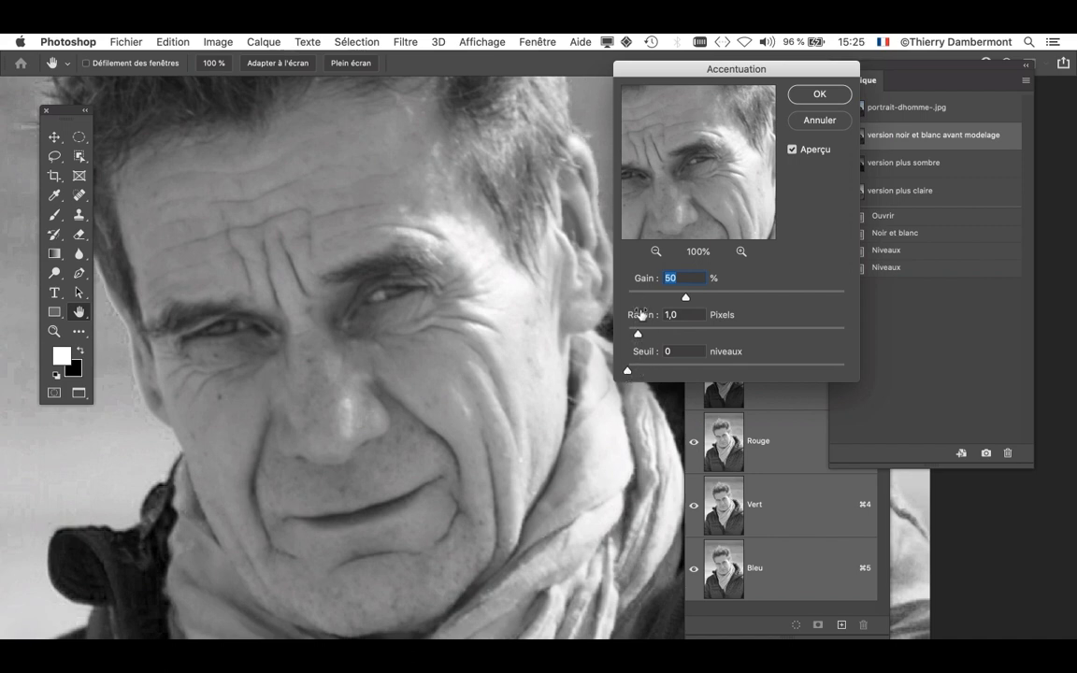
Step: Set the Accentuation filter's Gain to 229 % and Rayon to 2,1 pixels while judging the effect on the face
{"action": "scroll", "coordinate": [639, 336], "scroll_direction": "up", "scroll_amount": 5}
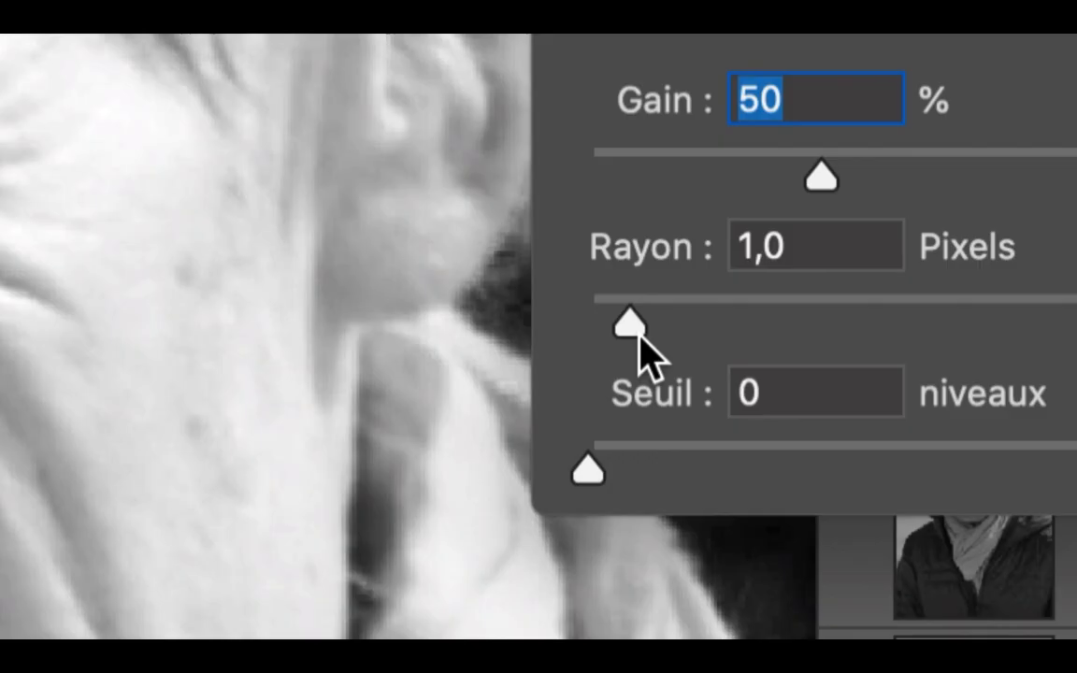
{"action": "left_click_drag", "start_coordinate": [638, 336], "coordinate": [647, 338]}
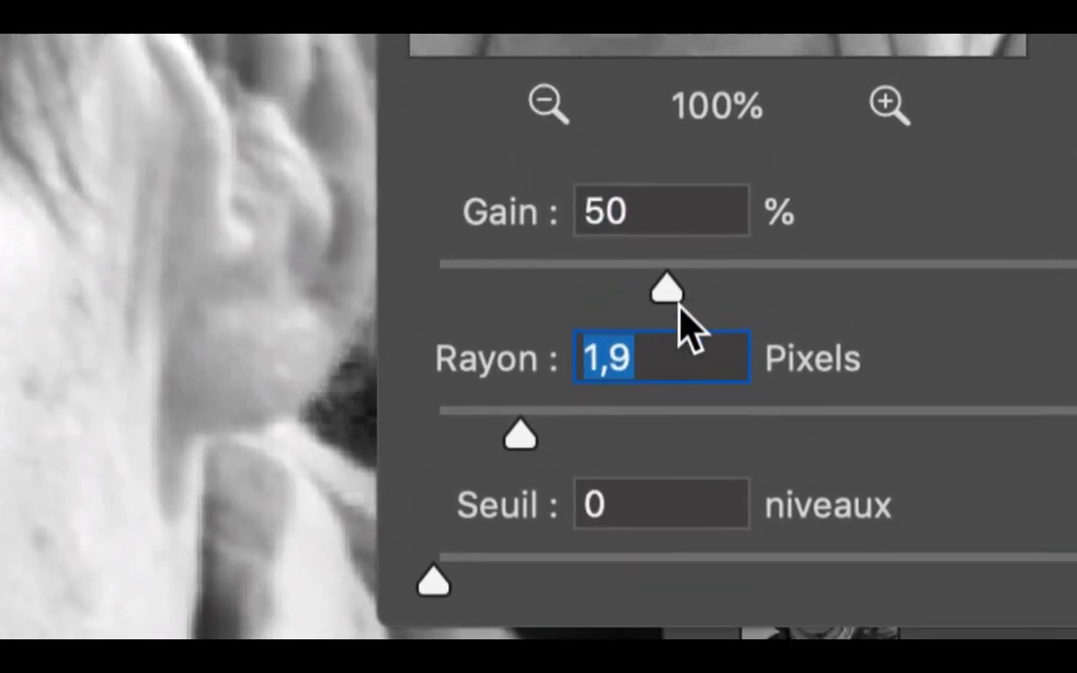
{"action": "left_click_drag", "start_coordinate": [791, 183], "coordinate": [966, 177]}
{"action": "left_click_drag", "start_coordinate": [713, 303], "coordinate": [747, 307]}
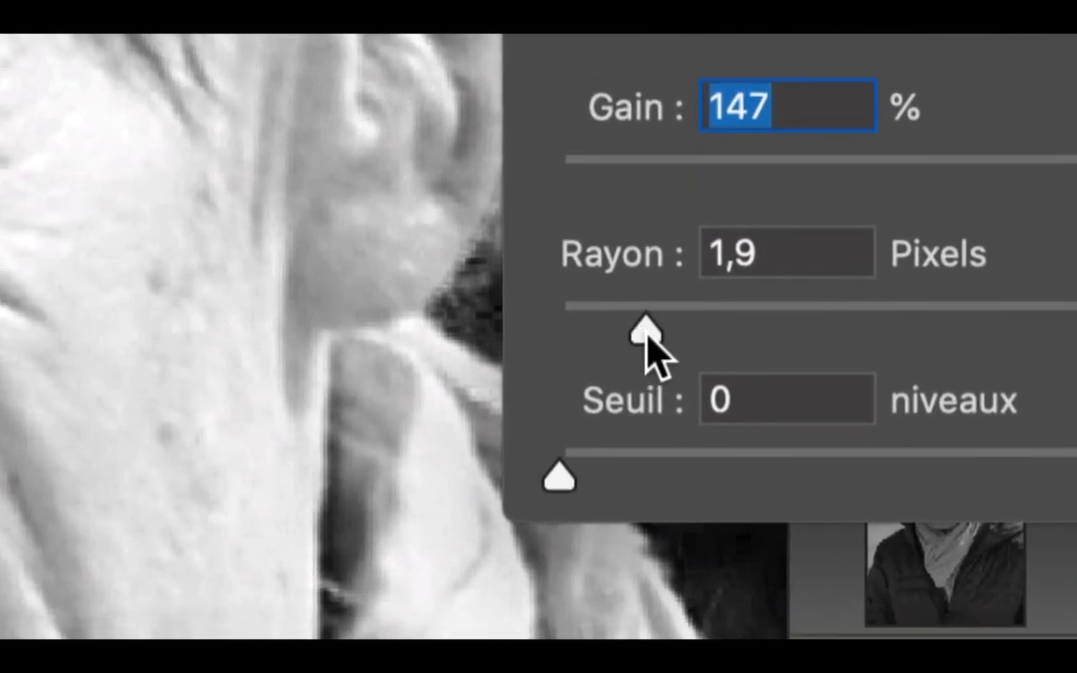
{"action": "left_click_drag", "start_coordinate": [562, 357], "coordinate": [499, 359]}
{"action": "left_click_drag", "start_coordinate": [631, 328], "coordinate": [653, 336]}
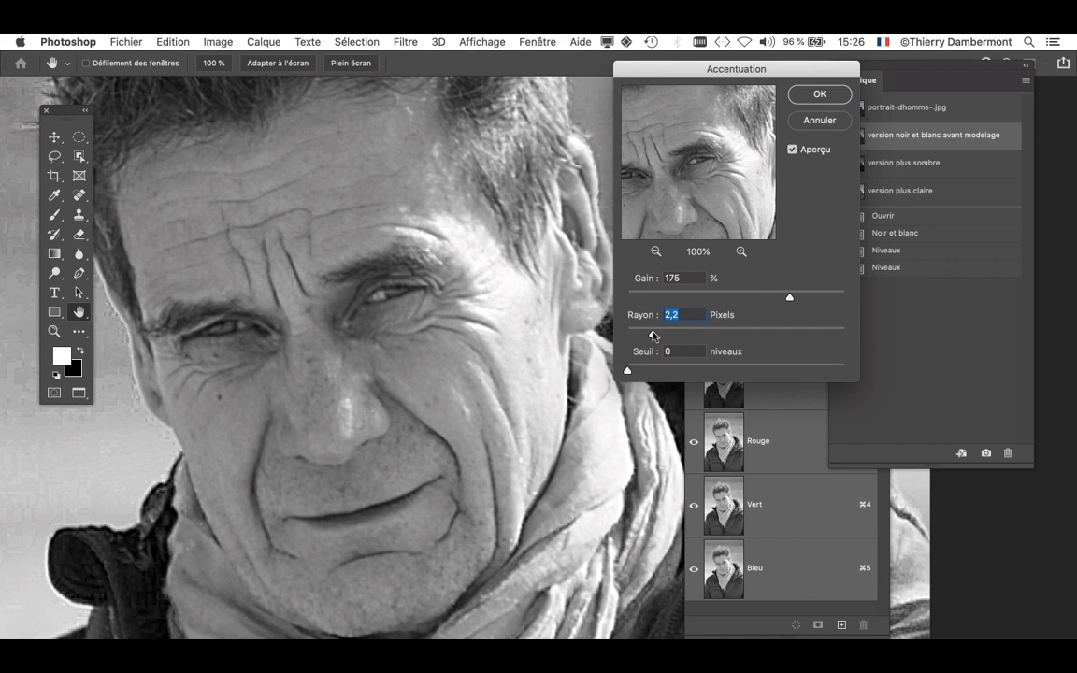
{"action": "mouse_move", "coordinate": [788, 297]}
{"action": "left_mouse_down"}
{"action": "mouse_move", "coordinate": [648, 299]}
{"action": "mouse_move", "coordinate": [823, 300]}
{"action": "mouse_move", "coordinate": [697, 299]}
{"action": "mouse_move", "coordinate": [809, 299]}
{"action": "left_mouse_up"}
{"action": "key", "text": "alt"}
{"action": "left_click_drag", "start_coordinate": [655, 337], "coordinate": [648, 337]}
{"action": "mouse_move", "coordinate": [806, 297]}
{"action": "left_mouse_down"}
{"action": "mouse_move", "coordinate": [741, 299]}
{"action": "mouse_move", "coordinate": [811, 301]}
{"action": "left_mouse_up"}
{"action": "mouse_move", "coordinate": [647, 335]}
{"action": "left_mouse_down"}
{"action": "mouse_move", "coordinate": [661, 336]}
{"action": "mouse_move", "coordinate": [627, 336]}
{"action": "mouse_move", "coordinate": [652, 337]}
{"action": "left_mouse_up"}
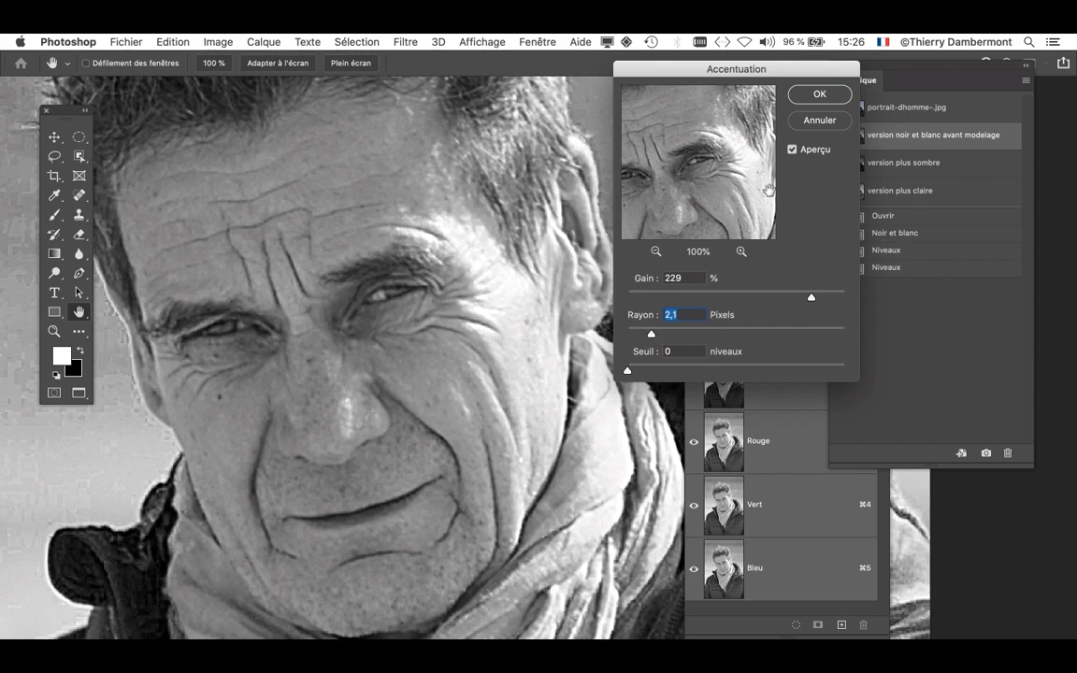
Step: Compare the portrait with and without sharpening, examining the eyes, skin and background around the head at several magnifications
{"action": "left_click", "coordinate": [791, 151]}
{"action": "left_click", "coordinate": [791, 150]}
{"action": "left_click", "coordinate": [792, 151]}
{"action": "left_click", "coordinate": [792, 150]}
{"action": "left_click", "coordinate": [791, 150]}
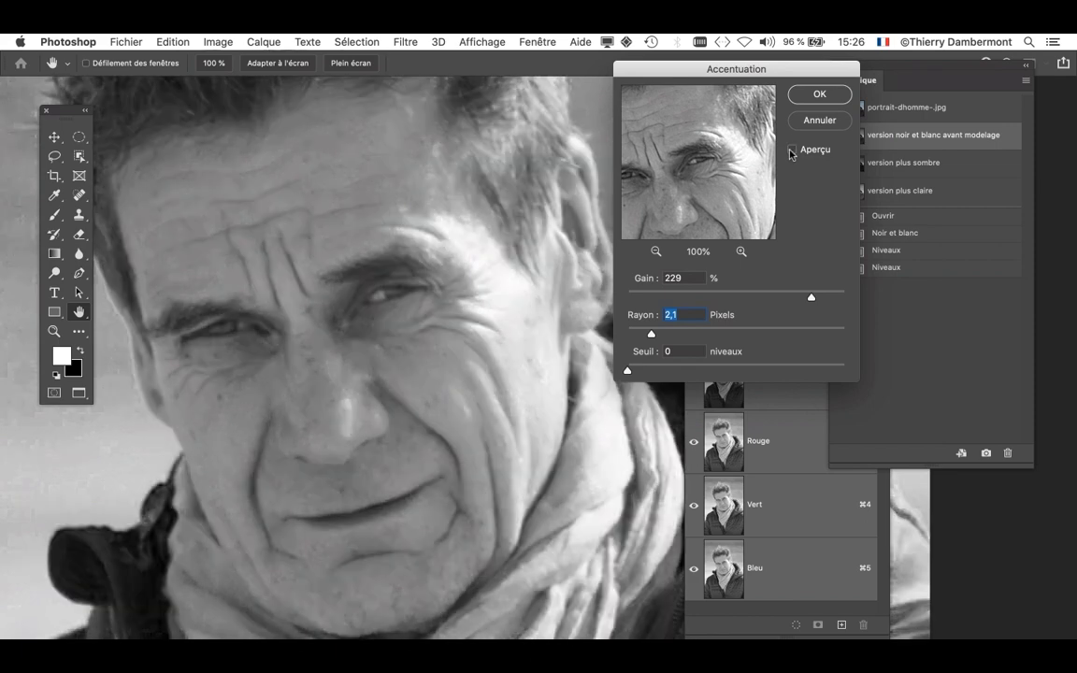
{"action": "left_click", "coordinate": [791, 150]}
{"action": "left_click", "coordinate": [791, 150]}
{"action": "scroll", "coordinate": [229, 329], "scroll_direction": "up", "scroll_amount": 5}
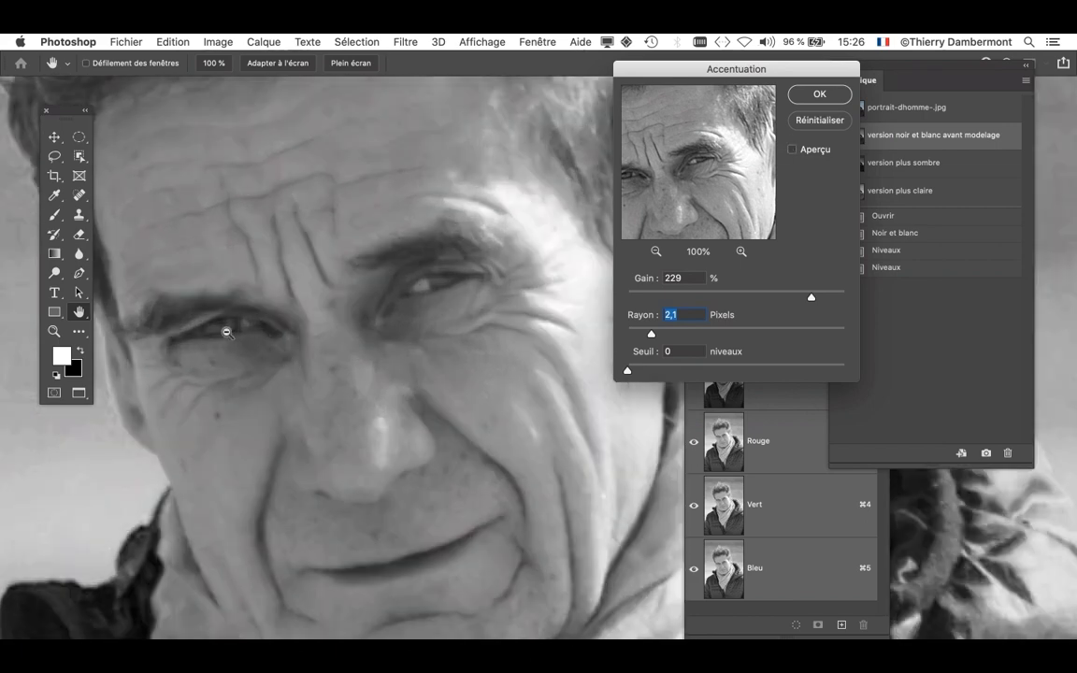
{"action": "left_click_drag", "start_coordinate": [391, 242], "coordinate": [477, 199]}
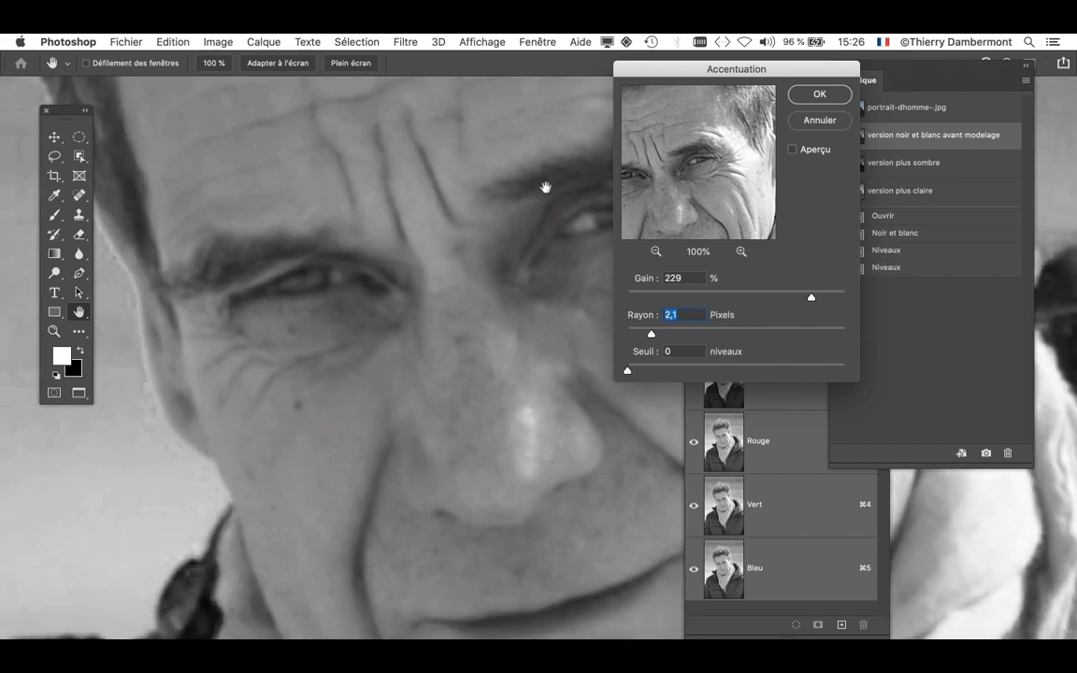
{"action": "left_click", "coordinate": [790, 154]}
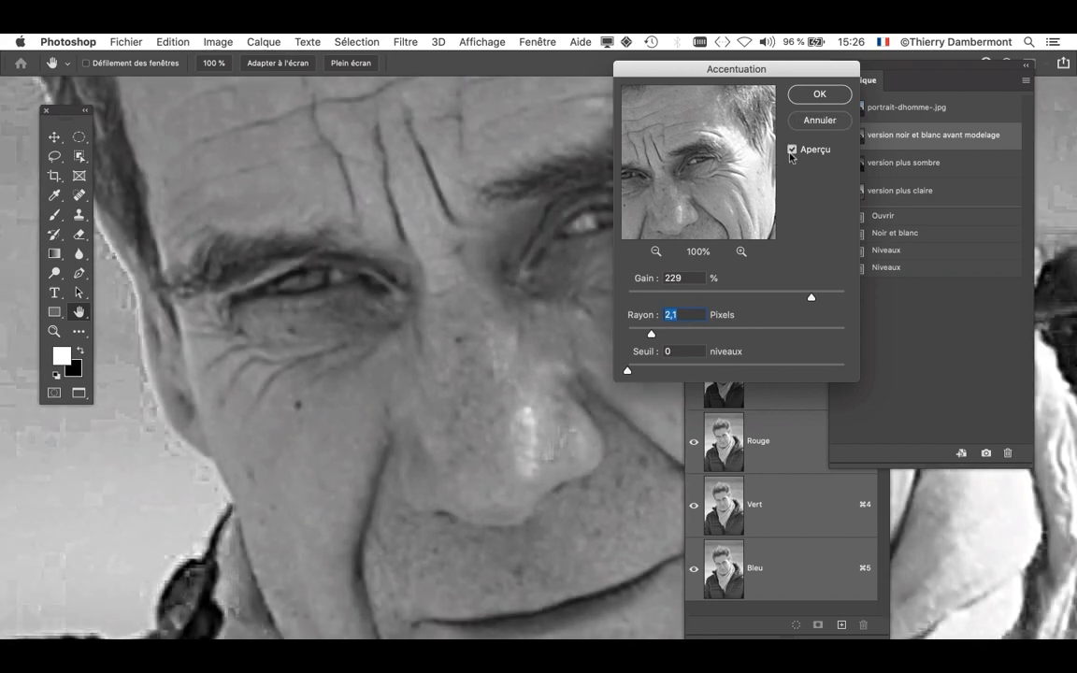
{"action": "key", "text": "alt"}
{"action": "left_click", "coordinate": [509, 406], "text": "alt"}
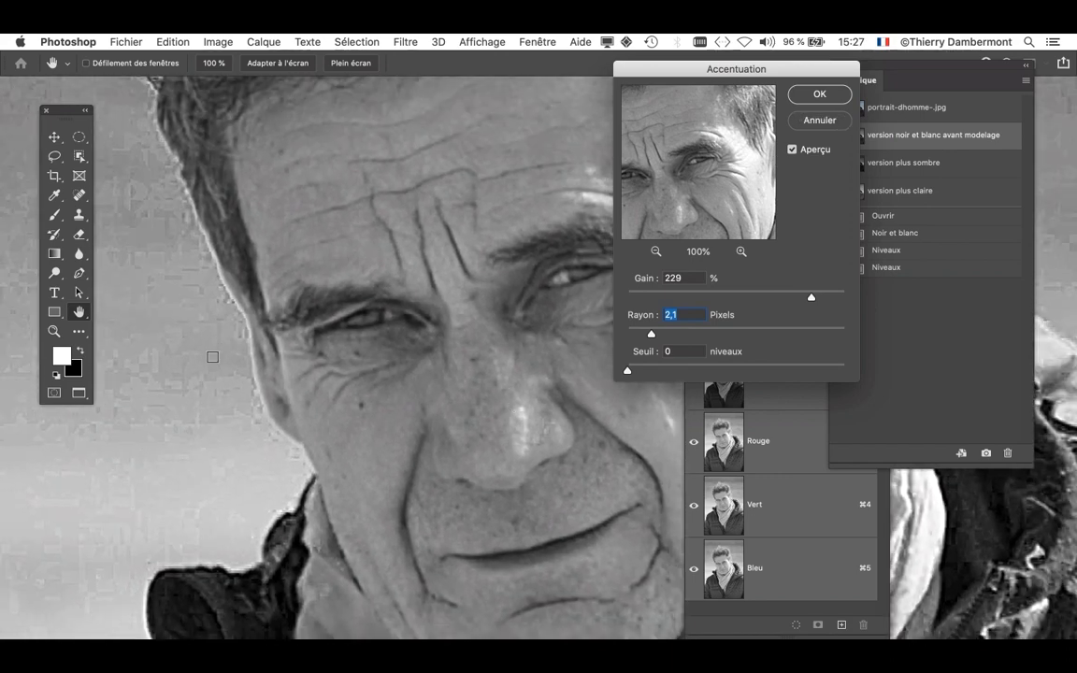
{"action": "key", "text": "alt+super"}
{"action": "left_click", "coordinate": [334, 377], "text": "alt"}
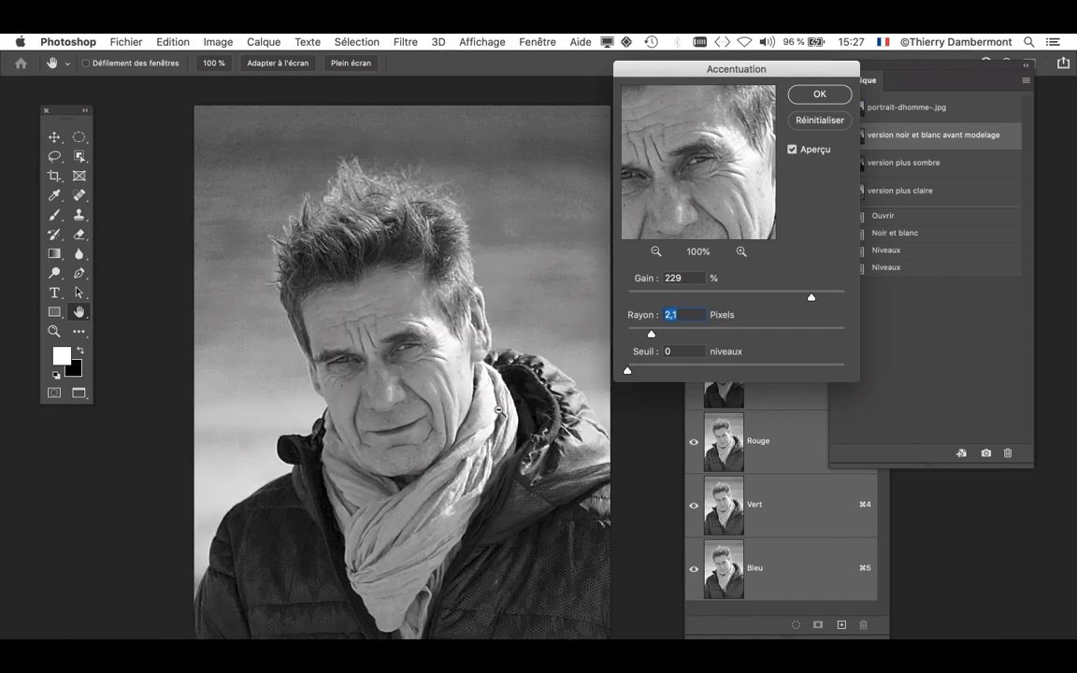
{"action": "left_click", "coordinate": [499, 409], "text": "super"}
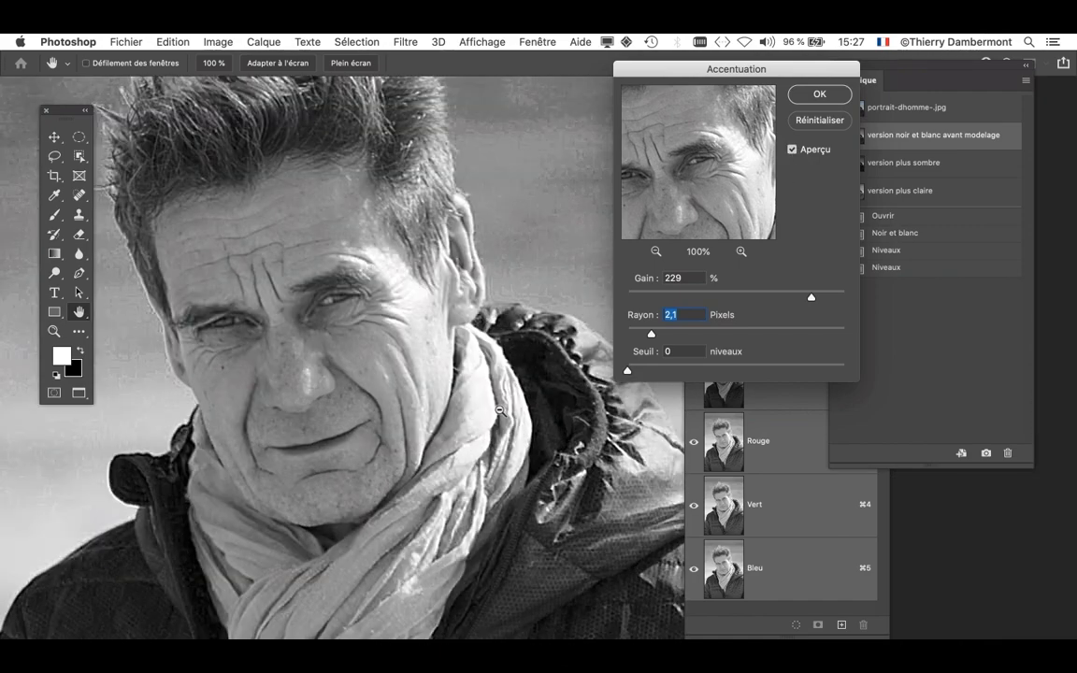
Step: Raise the Accentuation Rayon slightly after a last preview comparison and apply the sharpening to the portrait
{"action": "left_click", "coordinate": [792, 149]}
{"action": "left_click", "coordinate": [793, 150]}
{"action": "left_click_drag", "start_coordinate": [651, 334], "coordinate": [654, 337]}
{"action": "left_click", "coordinate": [819, 95]}
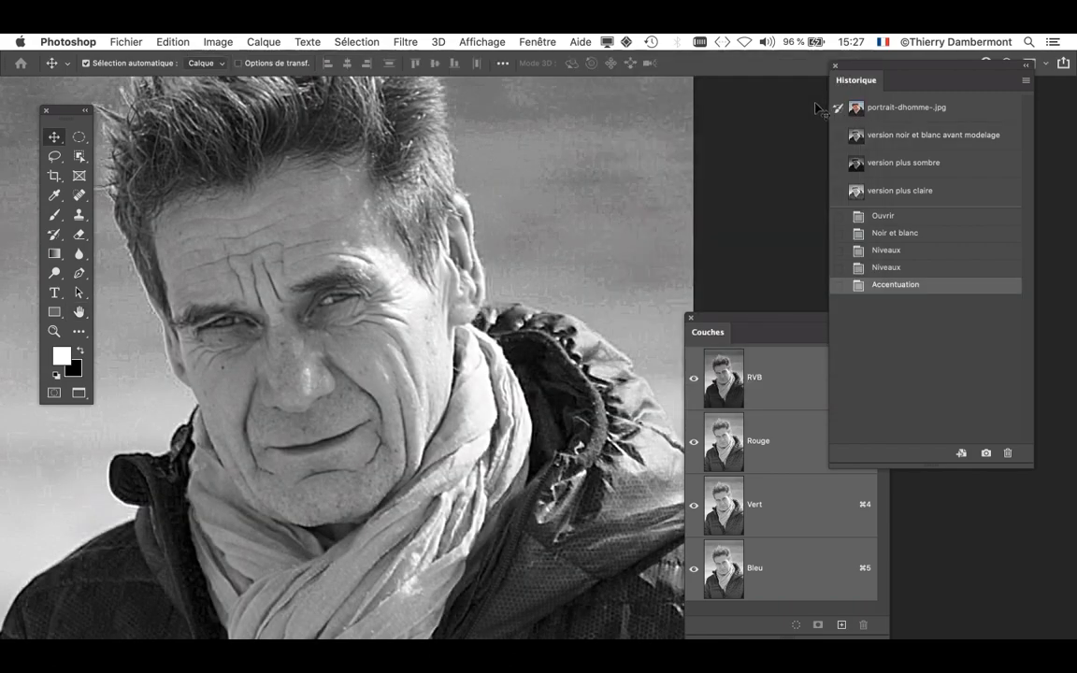
Step: Save the sharpened portrait as a history snapshot of the entire document, named "version noir et blanc accentuée"
{"action": "left_click_drag", "start_coordinate": [890, 71], "coordinate": [771, 119]}
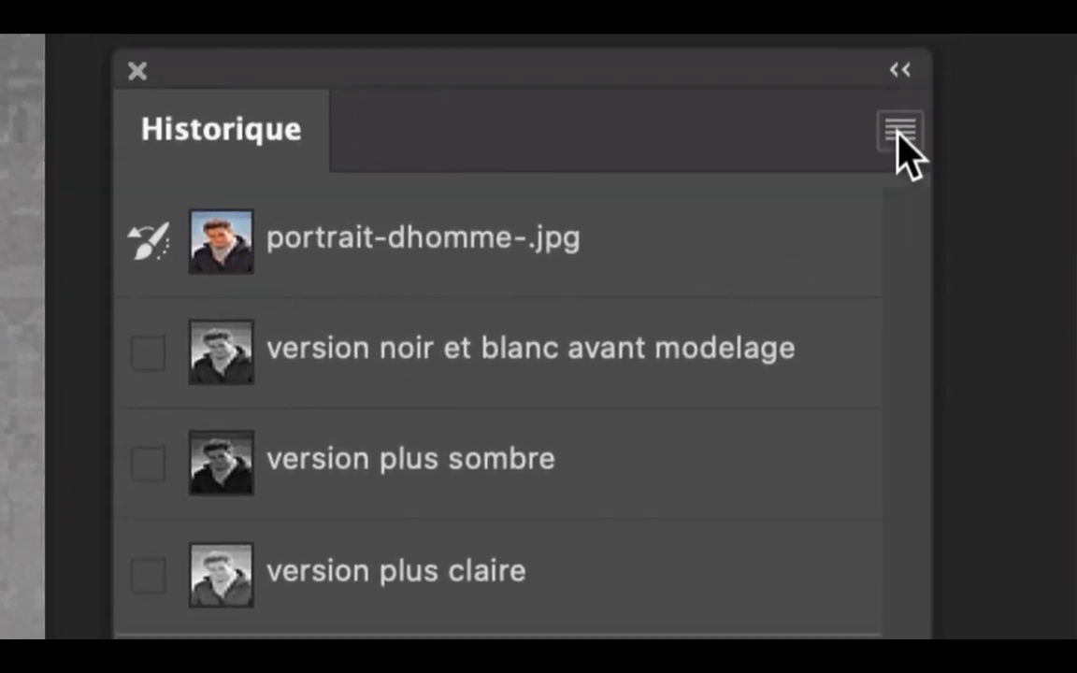
{"action": "left_click", "coordinate": [1047, 40]}
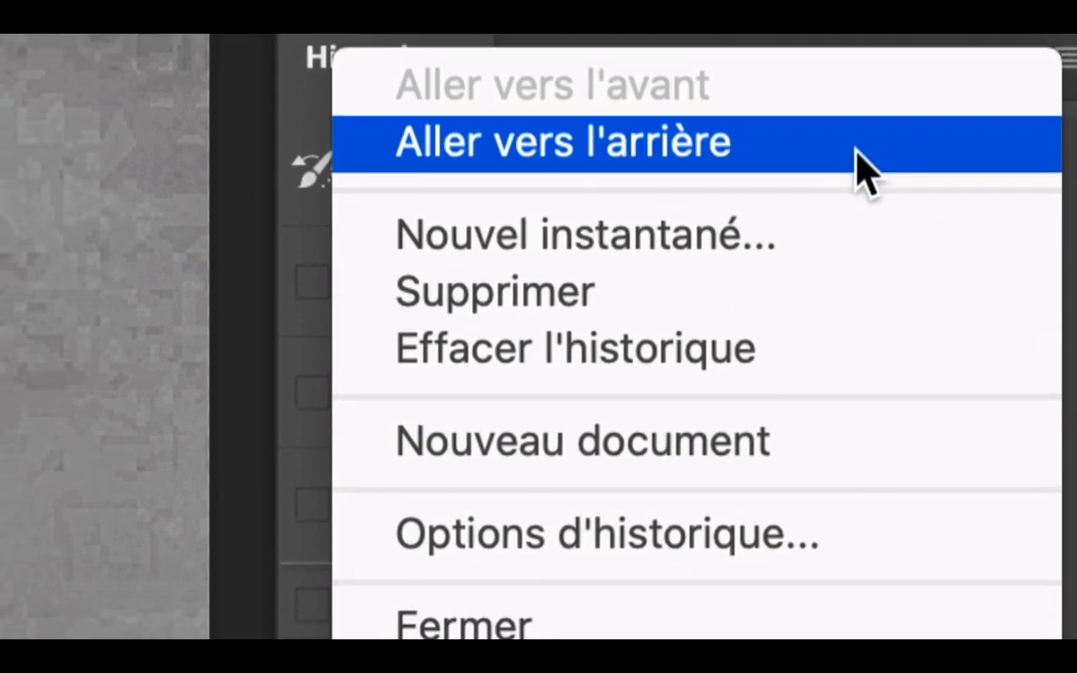
{"action": "left_click", "coordinate": [845, 234]}
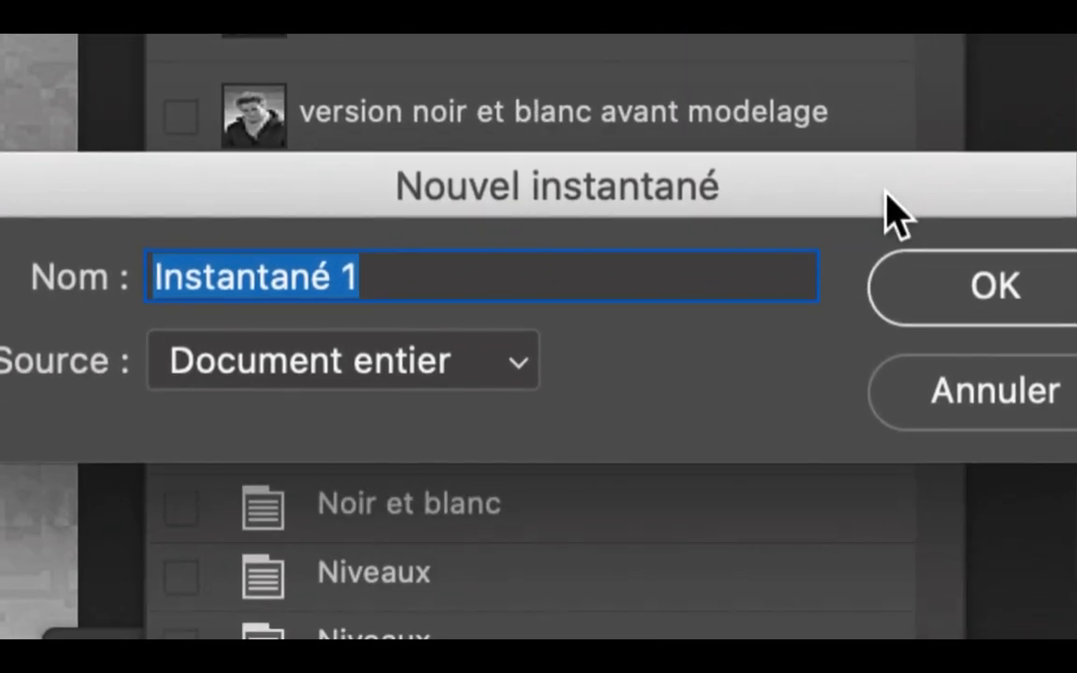
{"action": "left_click_drag", "start_coordinate": [885, 192], "coordinate": [842, 239]}
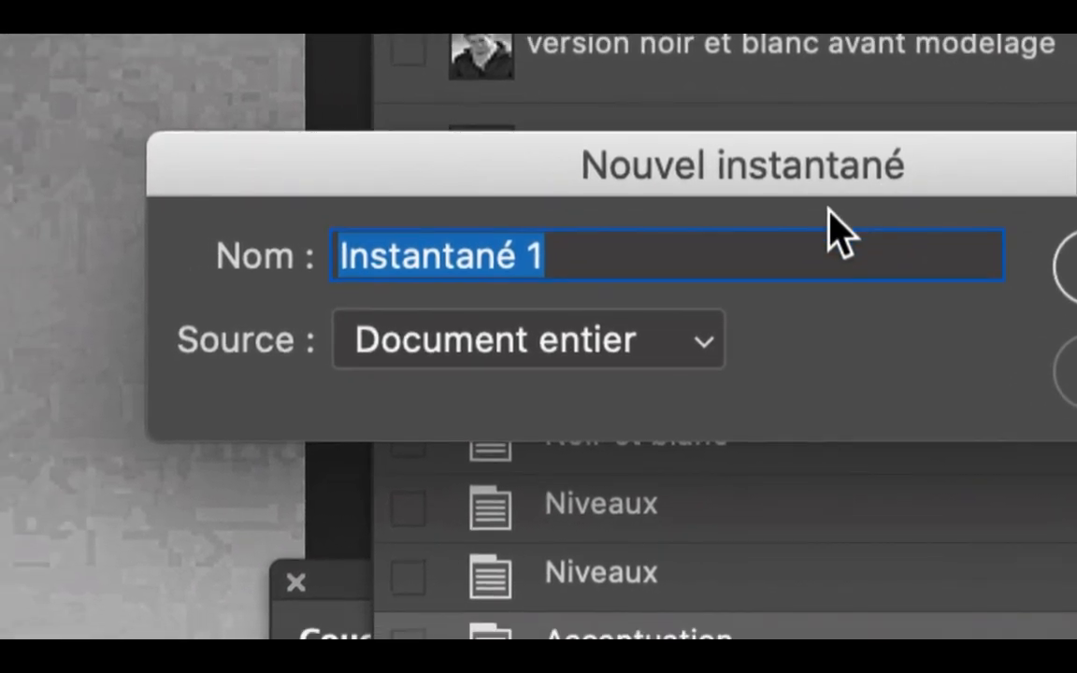
{"action": "type", "text": "versi"}
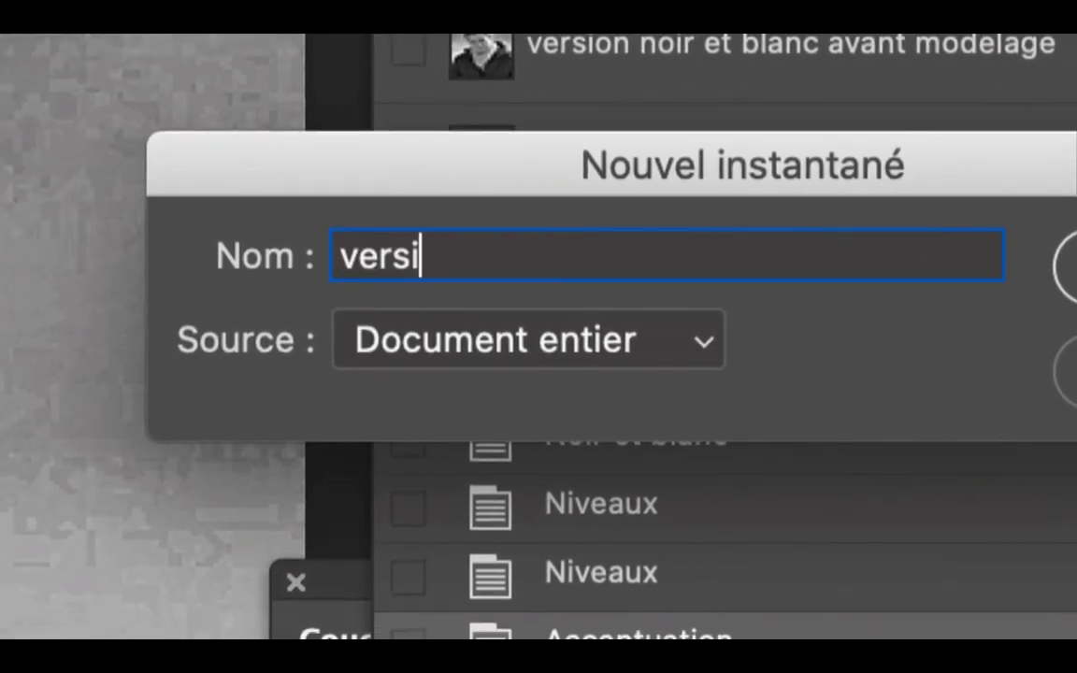
{"action": "type", "text": "on noir et bla"}
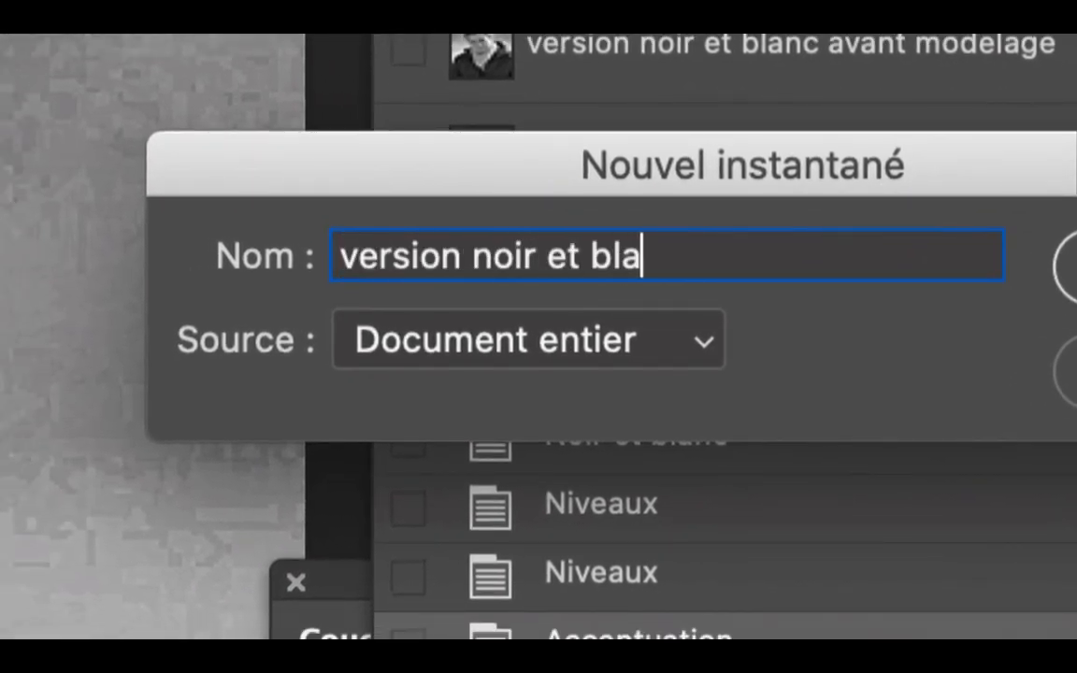
{"action": "type", "text": "nc mo"}
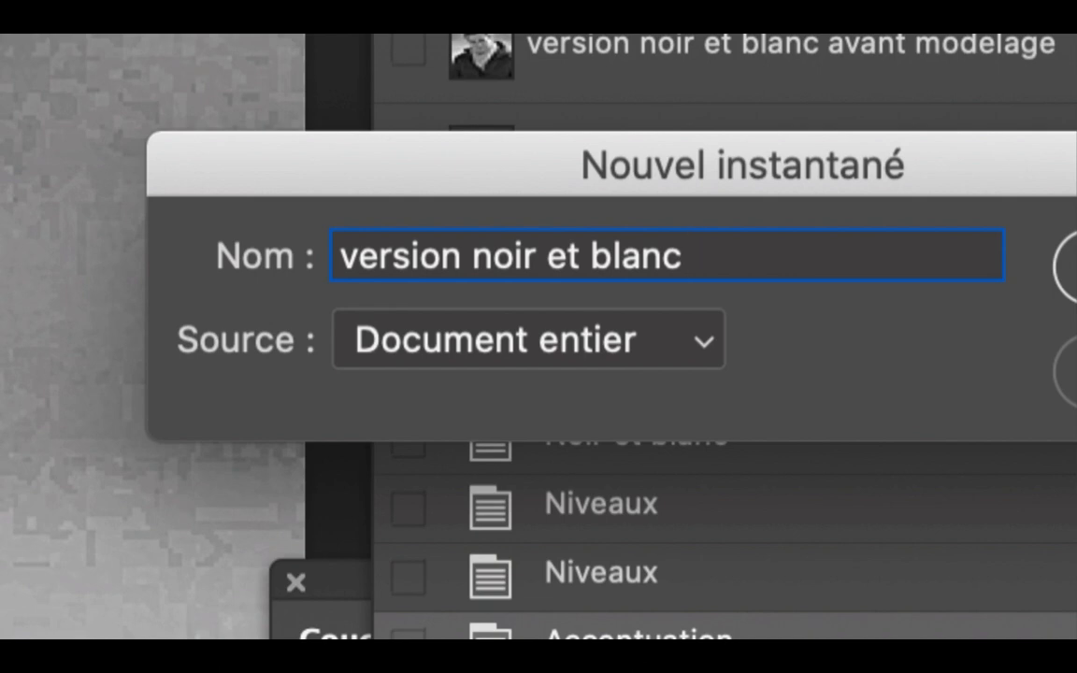
{"action": "key", "text": "BackSpace"}
{"action": "key", "text": "BackSpace"}
{"action": "type", "text": "accentuée"}
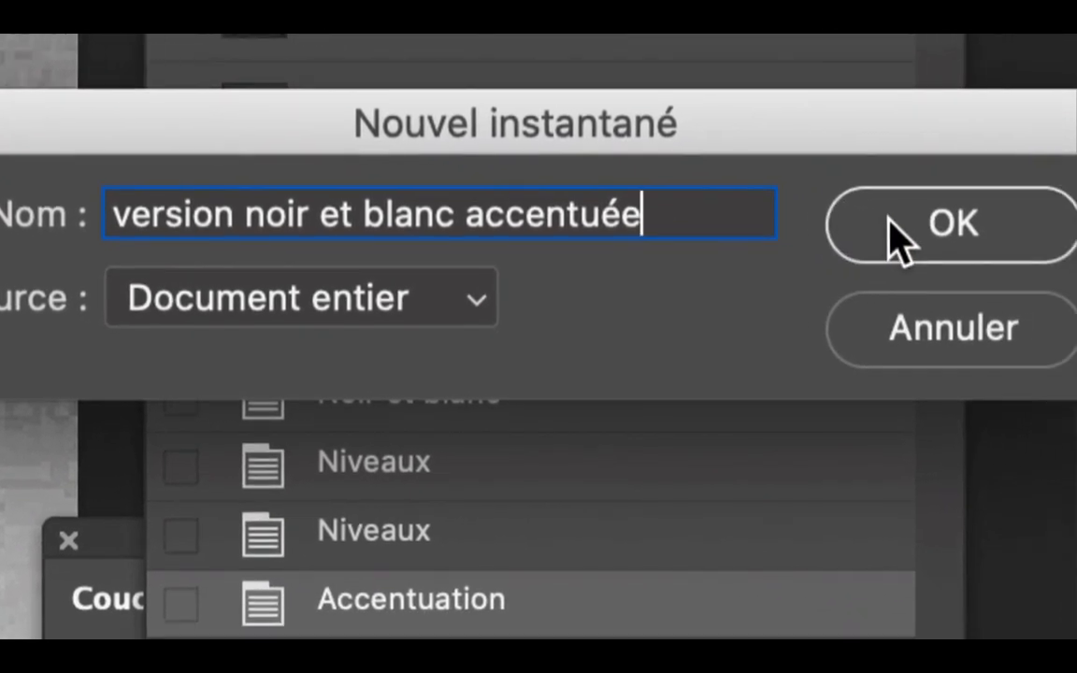
{"action": "left_click", "coordinate": [892, 238]}
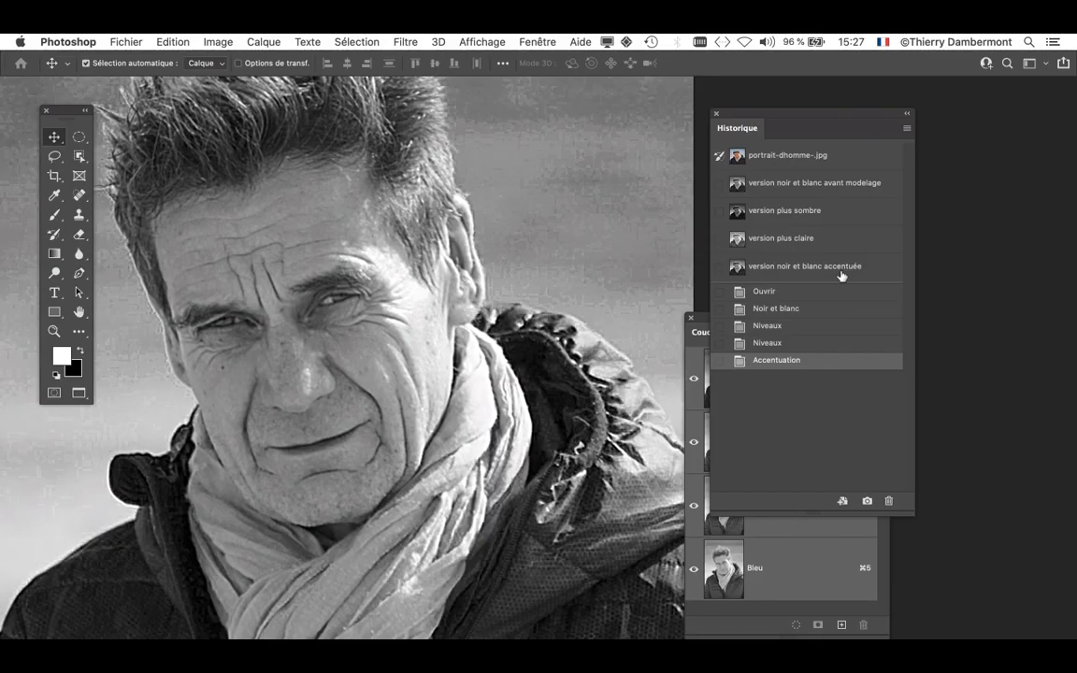
{"action": "left_click", "coordinate": [404, 41]}
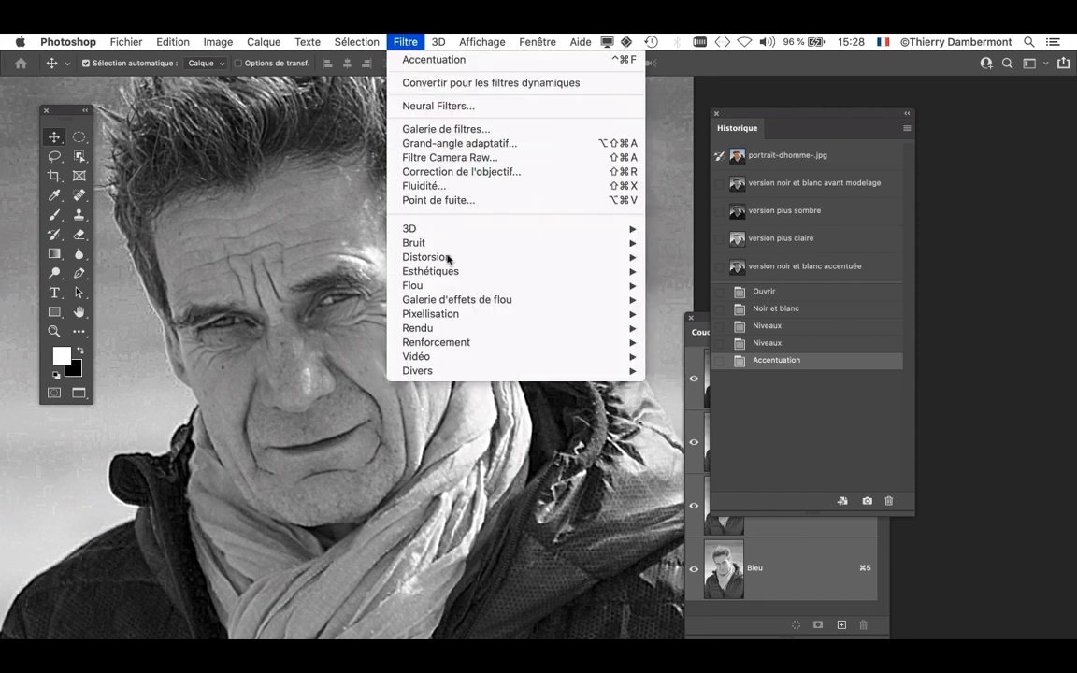
{"action": "mouse_move", "coordinate": [467, 342]}
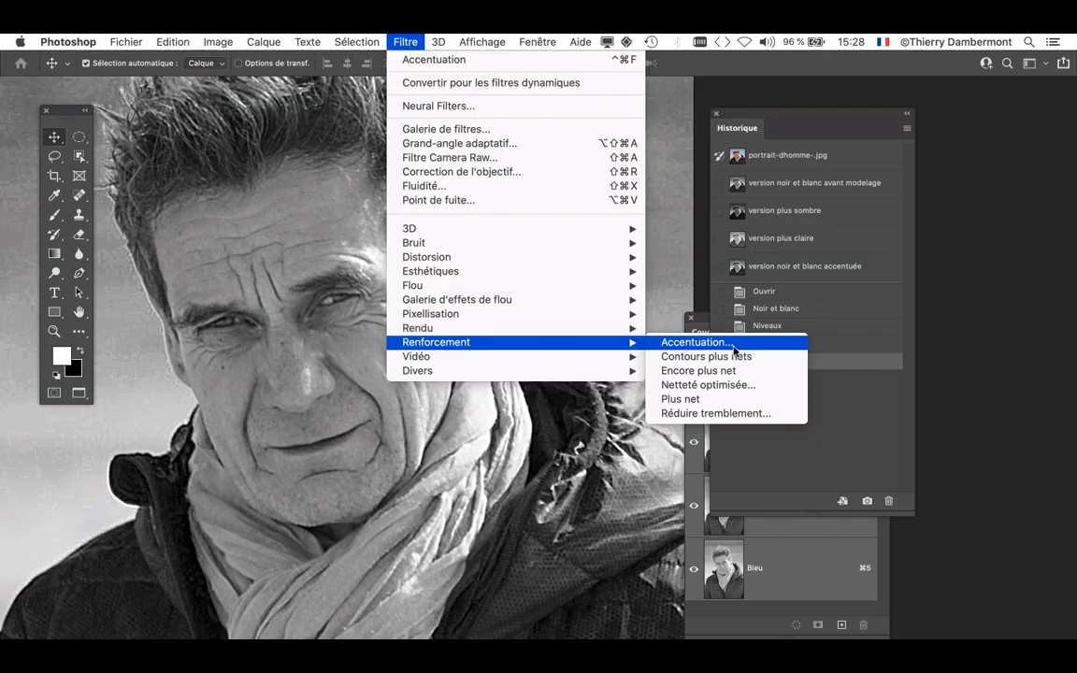
{"action": "left_click", "coordinate": [986, 459]}
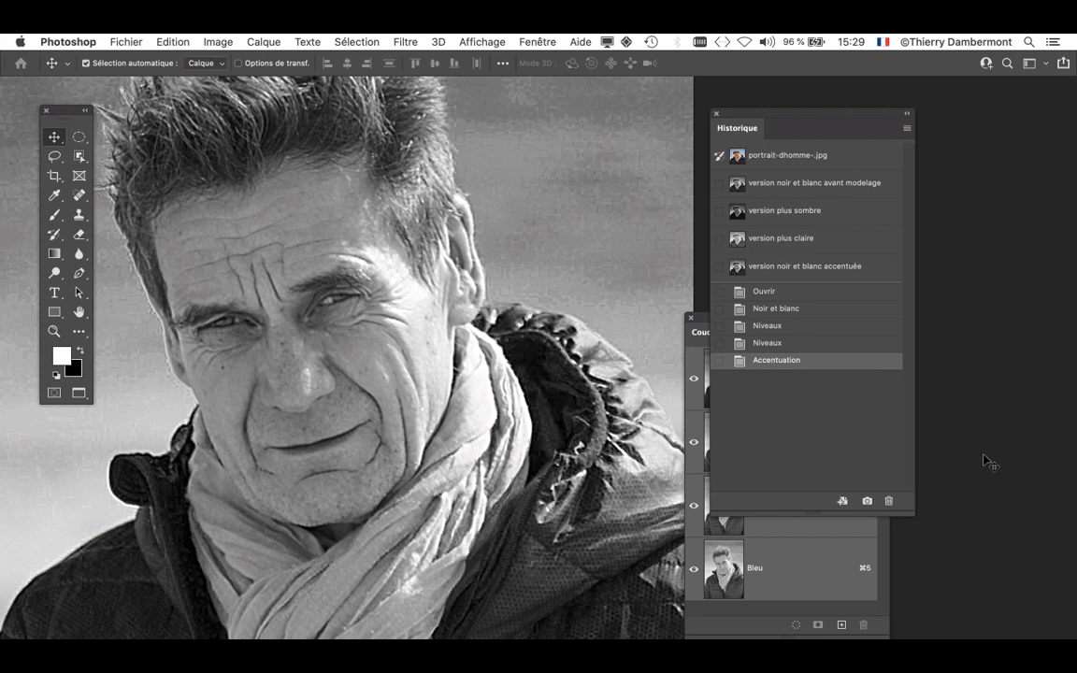
Step: Switch the portrait to the "version plus sombre" snapshot and move the history list away from the image
{"action": "key", "text": "super"}
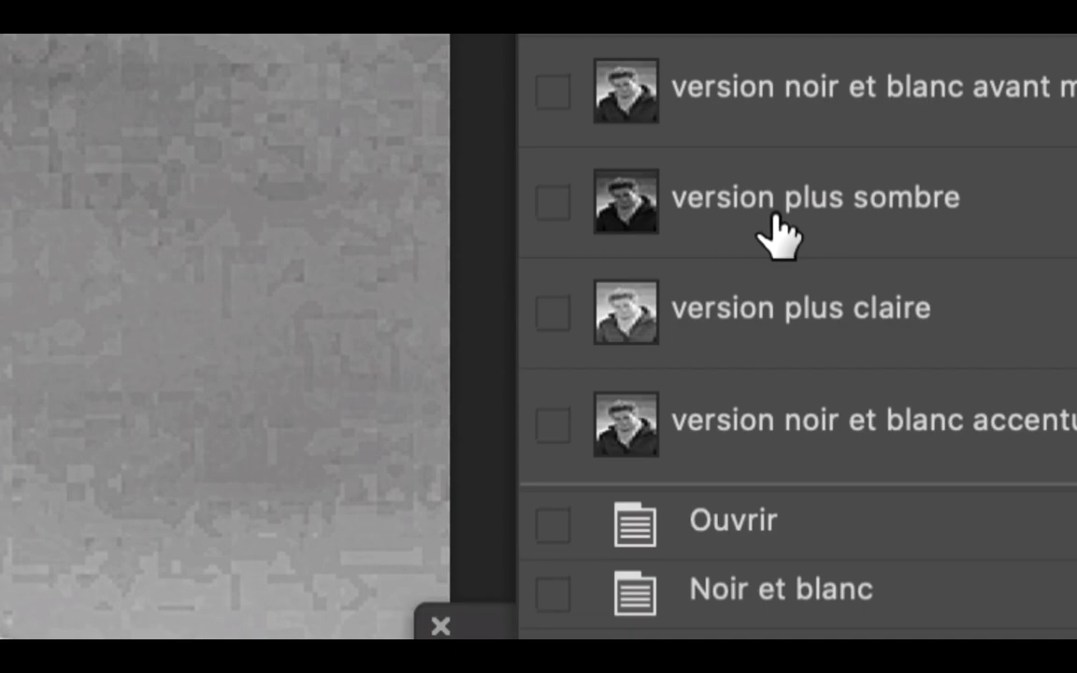
{"action": "left_click", "coordinate": [775, 225]}
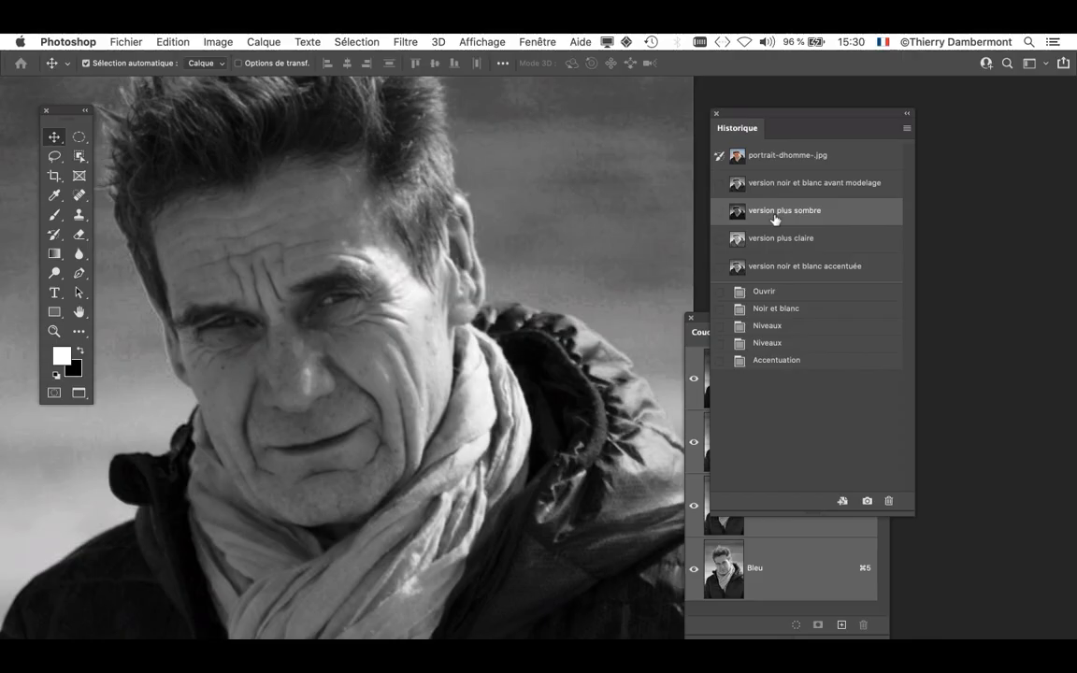
{"action": "left_click_drag", "start_coordinate": [769, 115], "coordinate": [880, 103]}
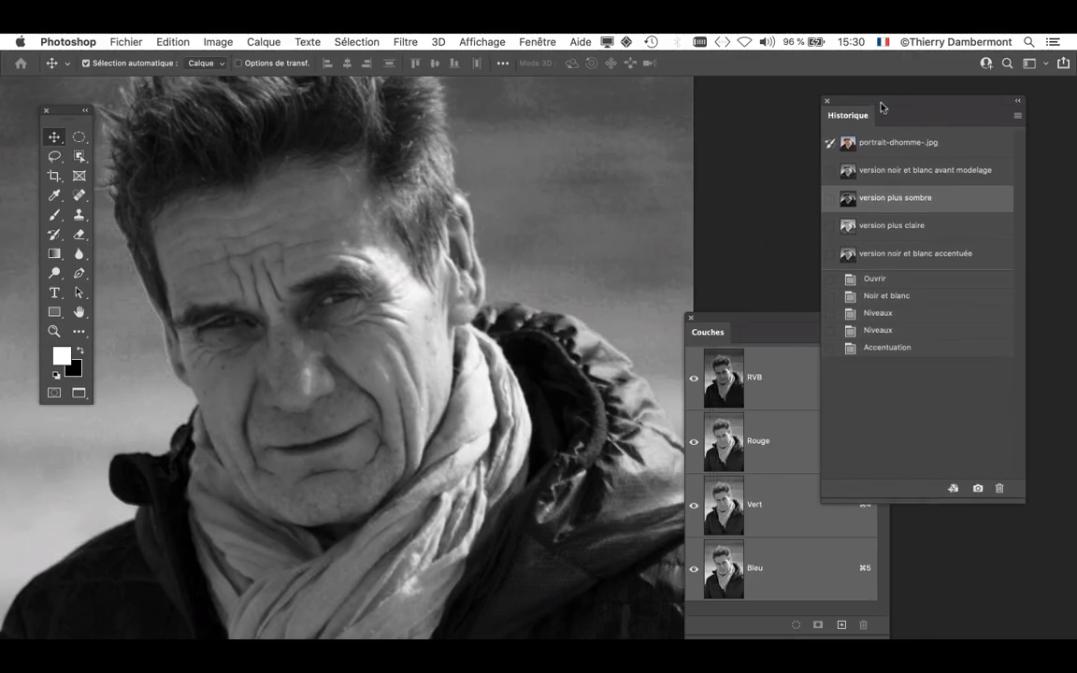
{"action": "left_click", "coordinate": [401, 42]}
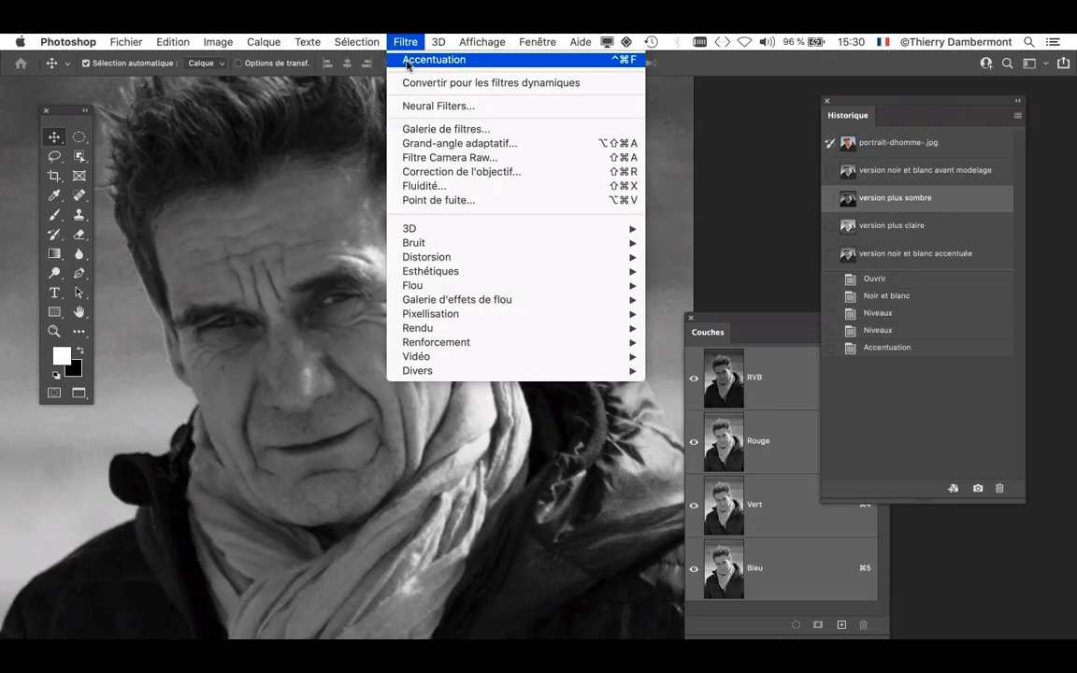
{"action": "left_click", "coordinate": [924, 202]}
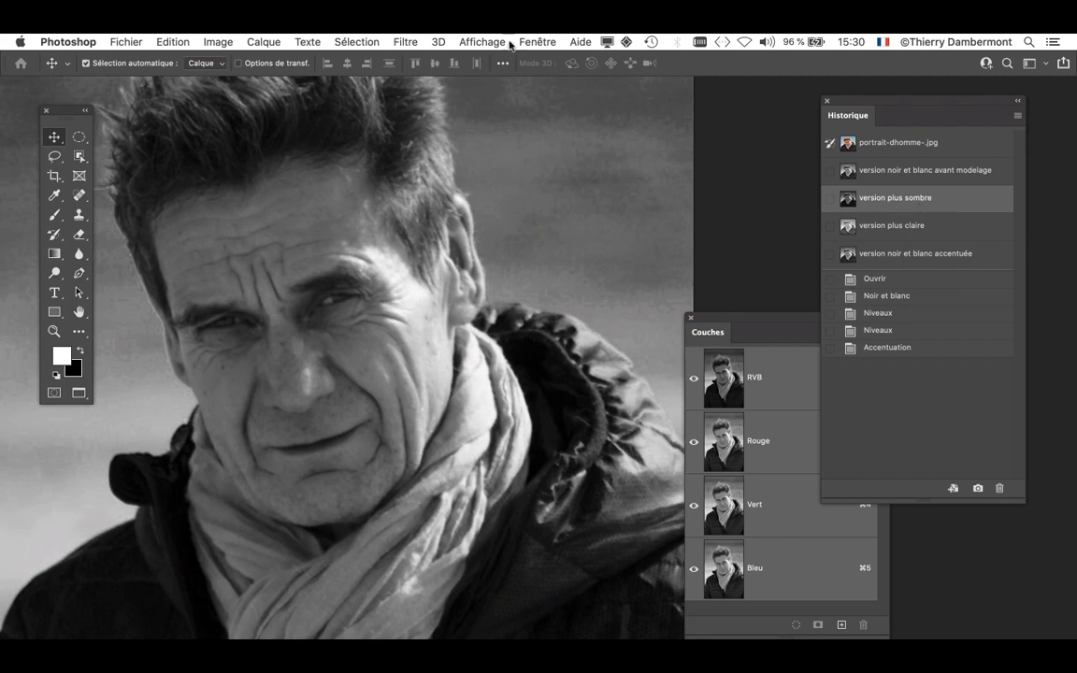
Step: Try the last Accentuation settings directly on the darker version, and undo the filter
{"action": "left_click", "coordinate": [404, 42]}
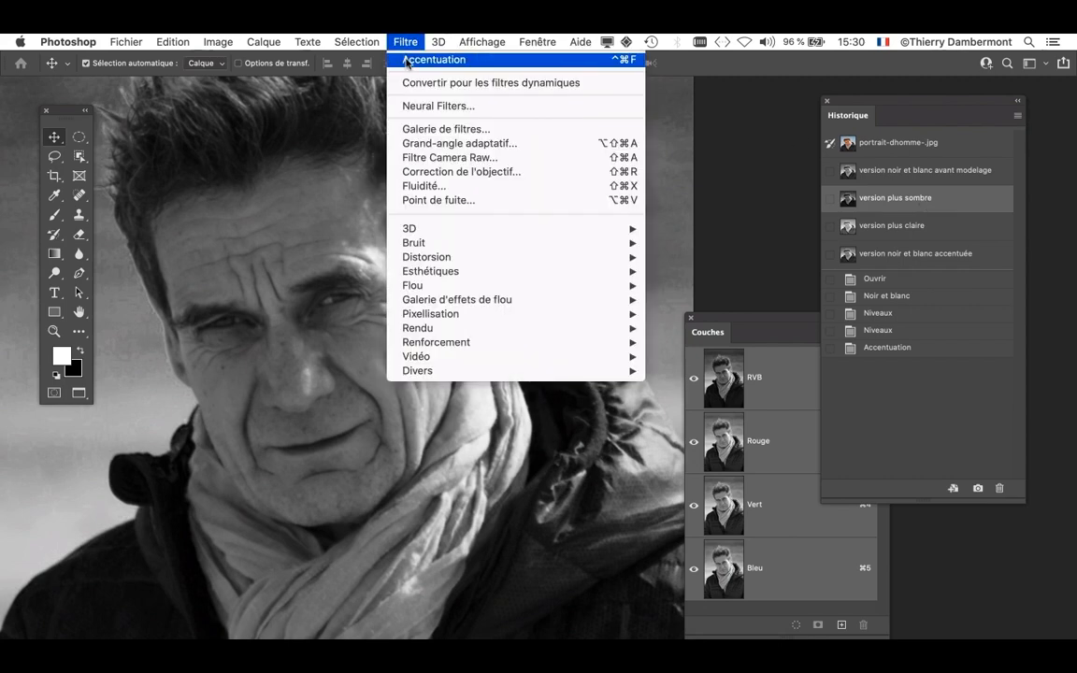
{"action": "left_click", "coordinate": [405, 60]}
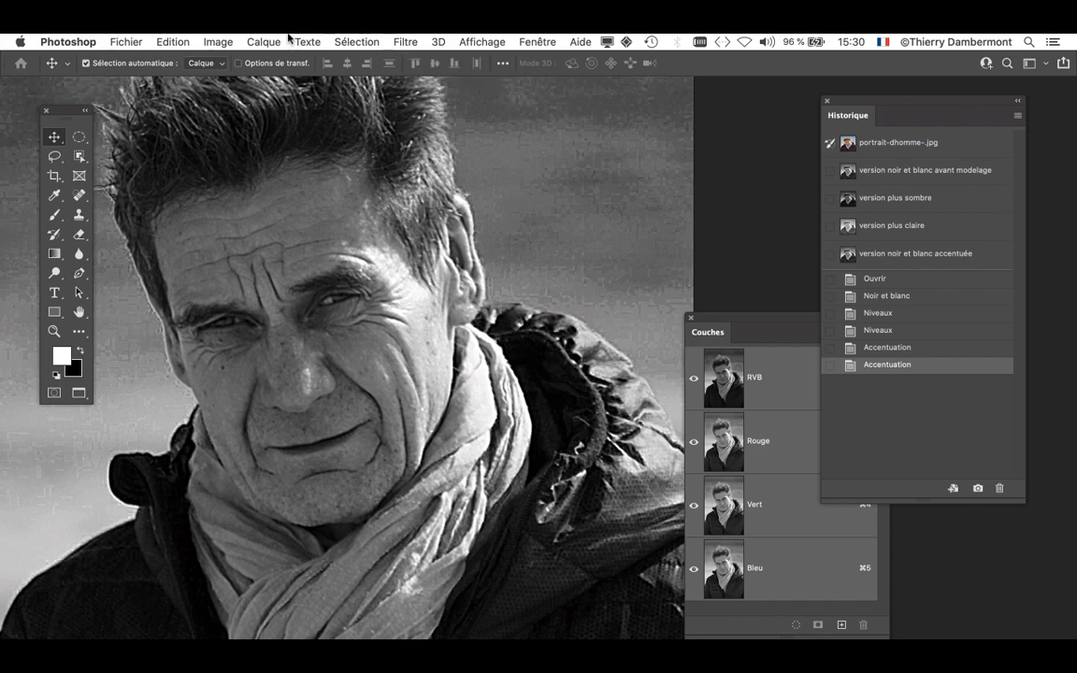
{"action": "left_click", "coordinate": [174, 42]}
{"action": "left_click", "coordinate": [191, 60]}
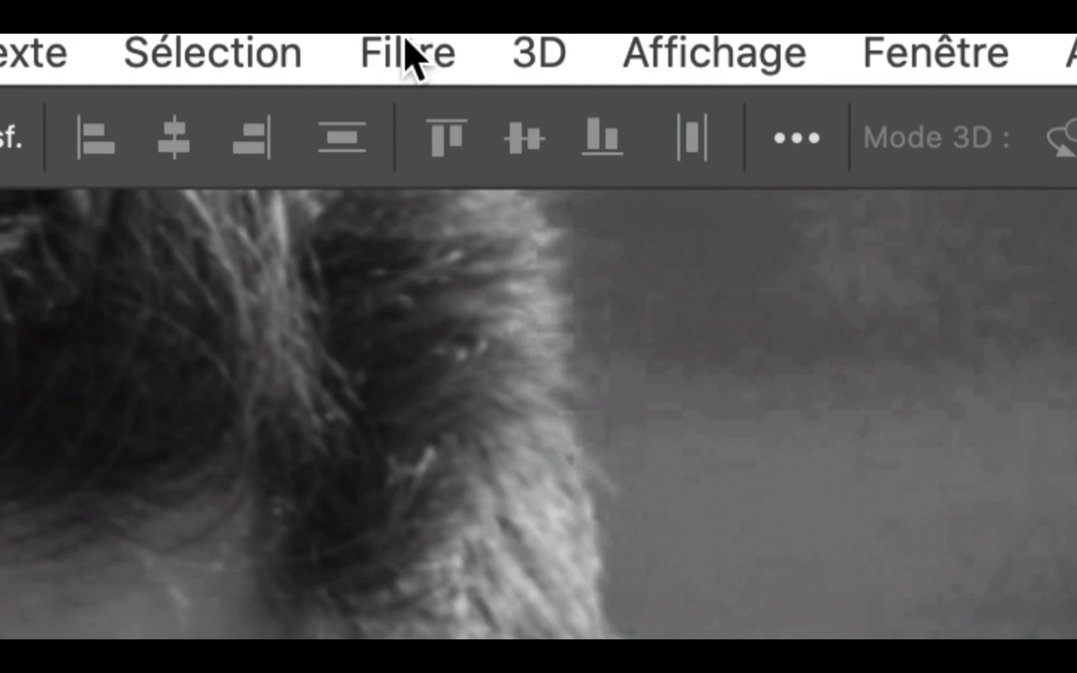
Step: Sharpen the darker version using Accentuation with a Gain of 378 % and a Rayon of 1,3 pixels, comparing the preview before applying
{"action": "left_click", "coordinate": [405, 42]}
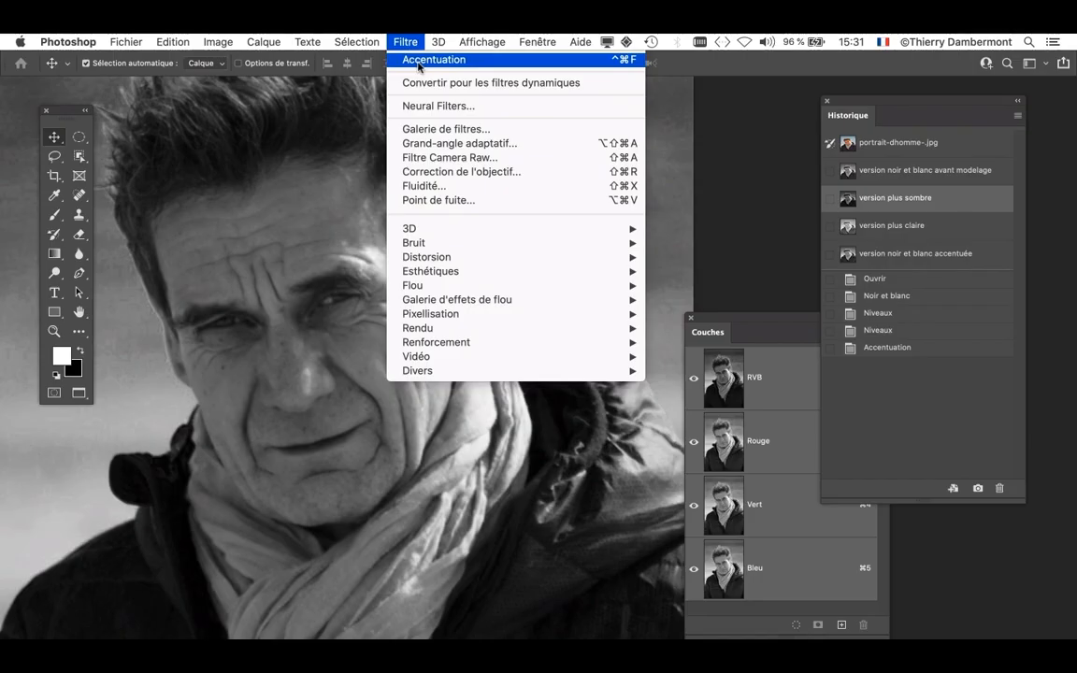
{"action": "left_click", "coordinate": [430, 60]}
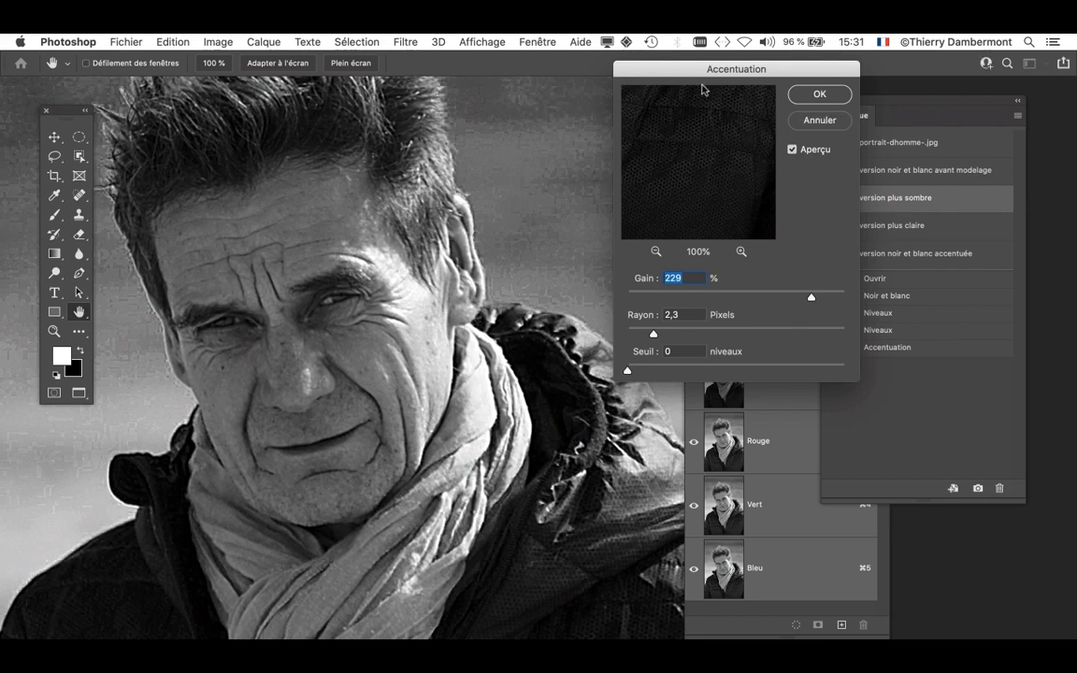
{"action": "left_click_drag", "start_coordinate": [690, 74], "coordinate": [598, 85]}
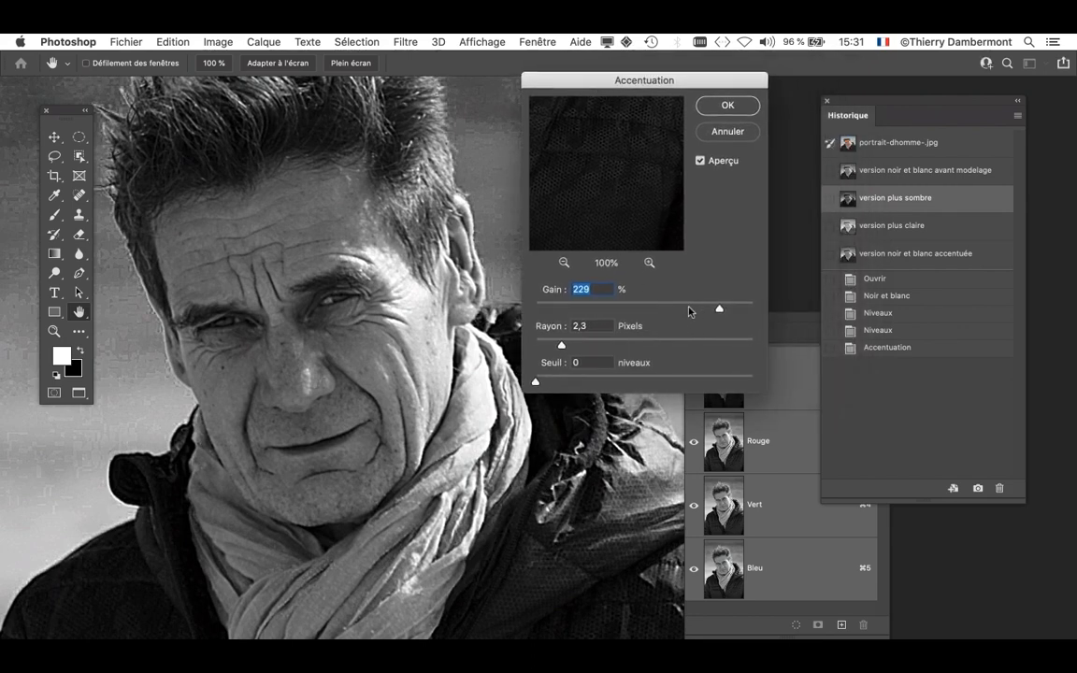
{"action": "scroll", "coordinate": [310, 339], "scroll_direction": "up", "scroll_amount": 3}
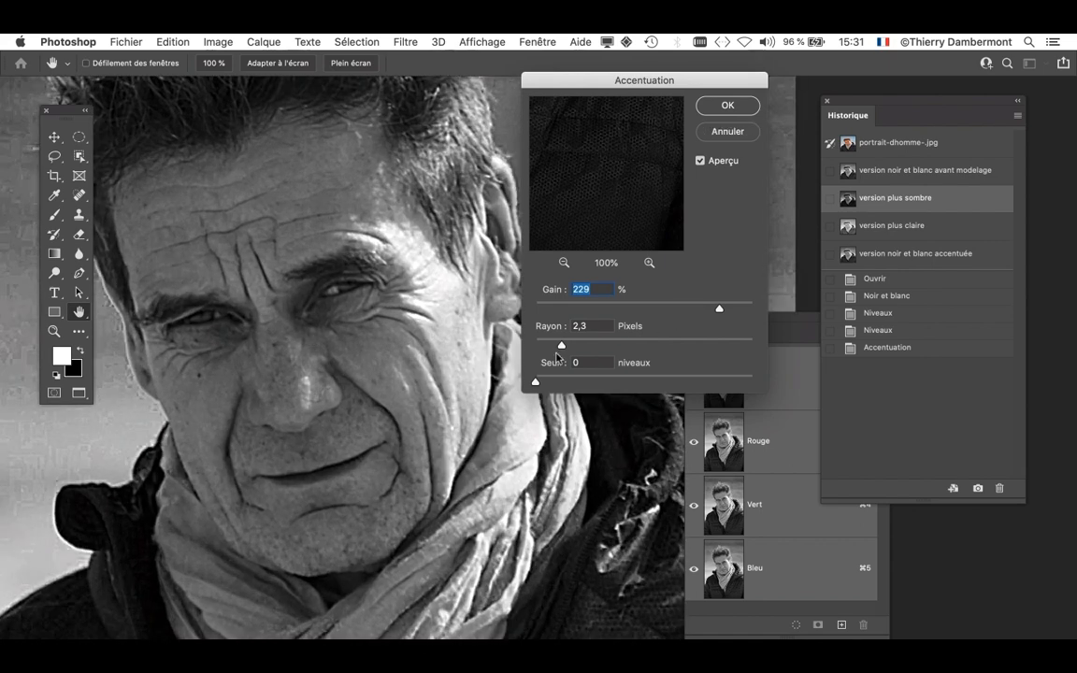
{"action": "left_click_drag", "start_coordinate": [560, 345], "coordinate": [549, 345]}
{"action": "left_click_drag", "start_coordinate": [719, 309], "coordinate": [743, 309]}
{"action": "left_click_drag", "start_coordinate": [548, 345], "coordinate": [549, 347]}
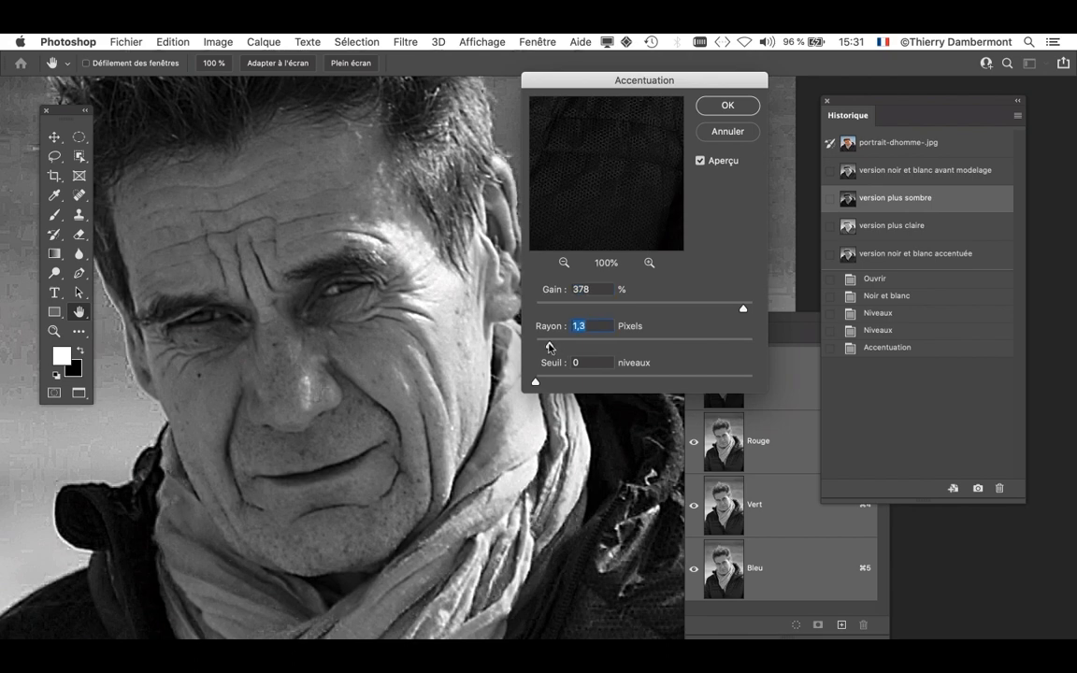
{"action": "left_click", "coordinate": [701, 161]}
{"action": "left_click", "coordinate": [701, 162]}
{"action": "left_click", "coordinate": [718, 106]}
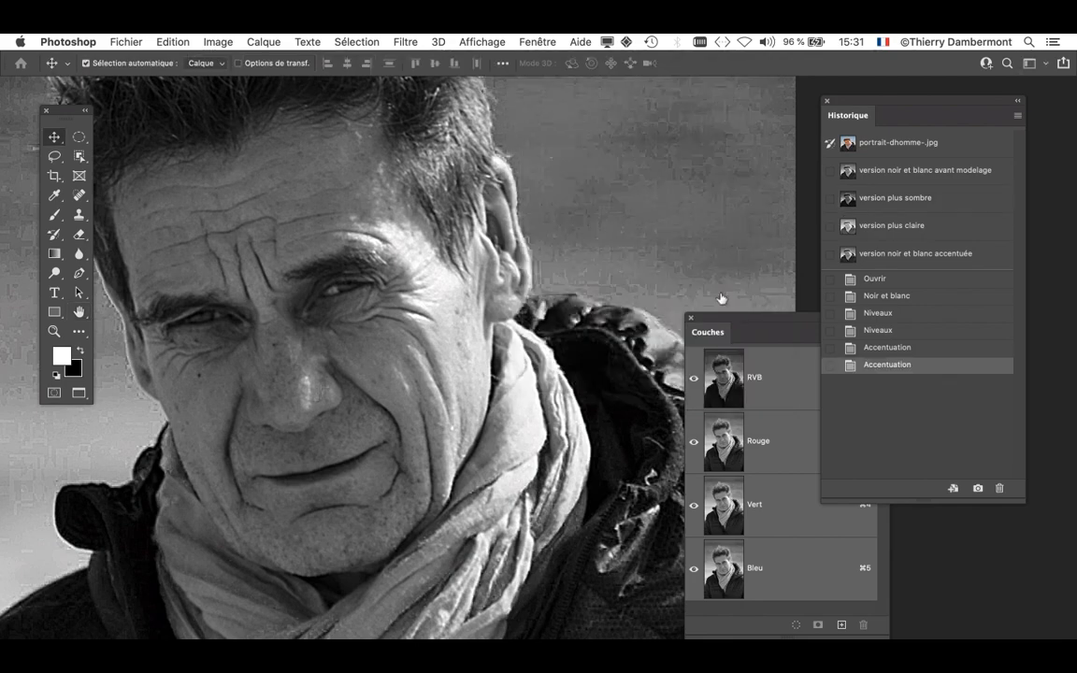
Step: Save the sharpened darker version as a history snapshot of the entire document, named "version plus sombre accentuée"
{"action": "left_click", "coordinate": [1017, 119]}
{"action": "left_click", "coordinate": [1023, 131]}
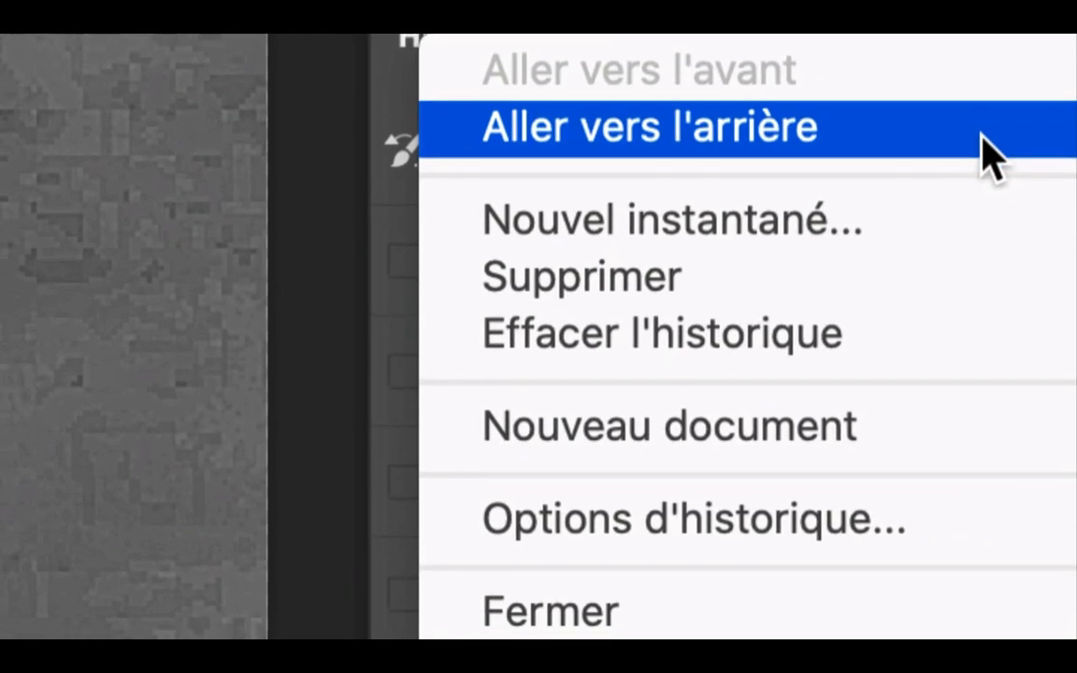
{"action": "left_click", "coordinate": [985, 168]}
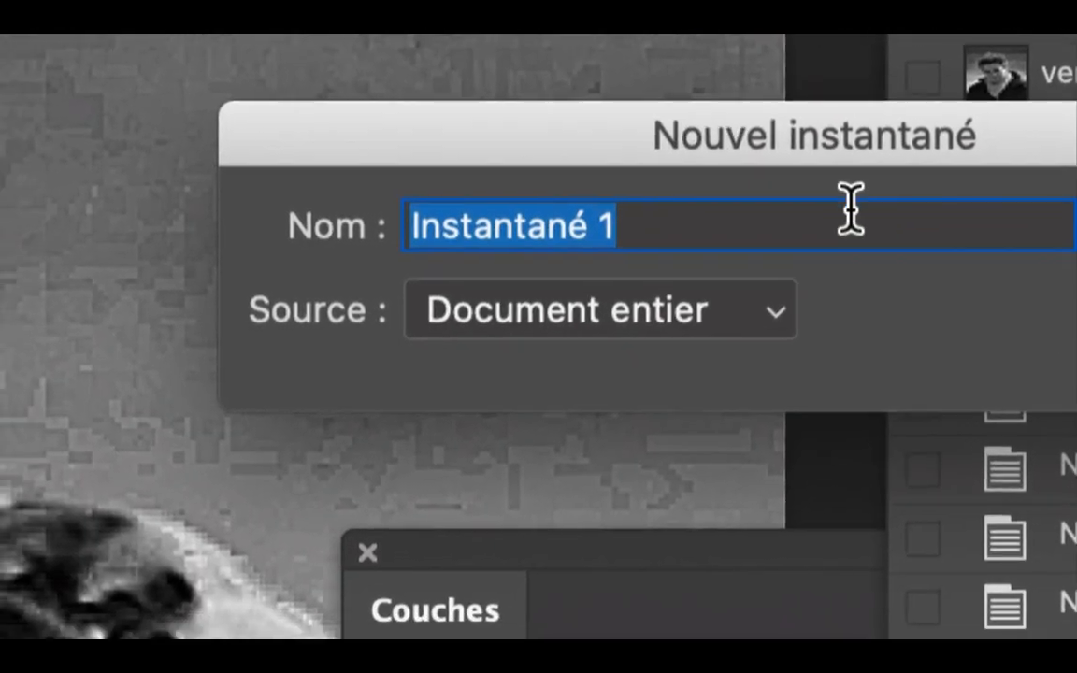
{"action": "type", "text": "version plus "}
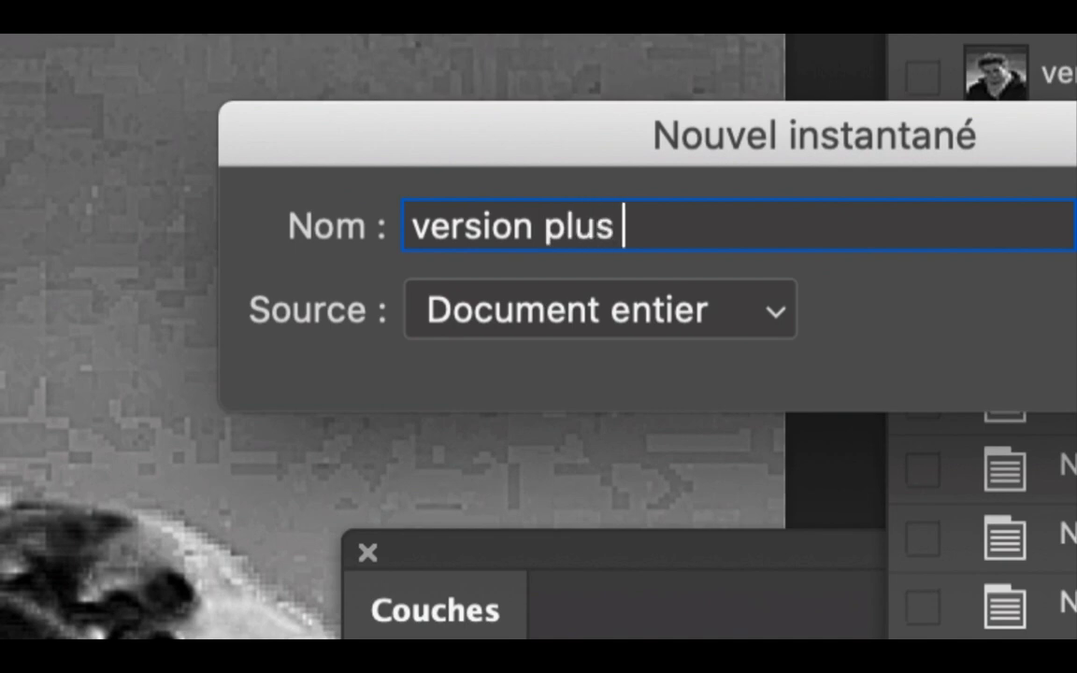
{"action": "type", "text": "sombre accentué"}
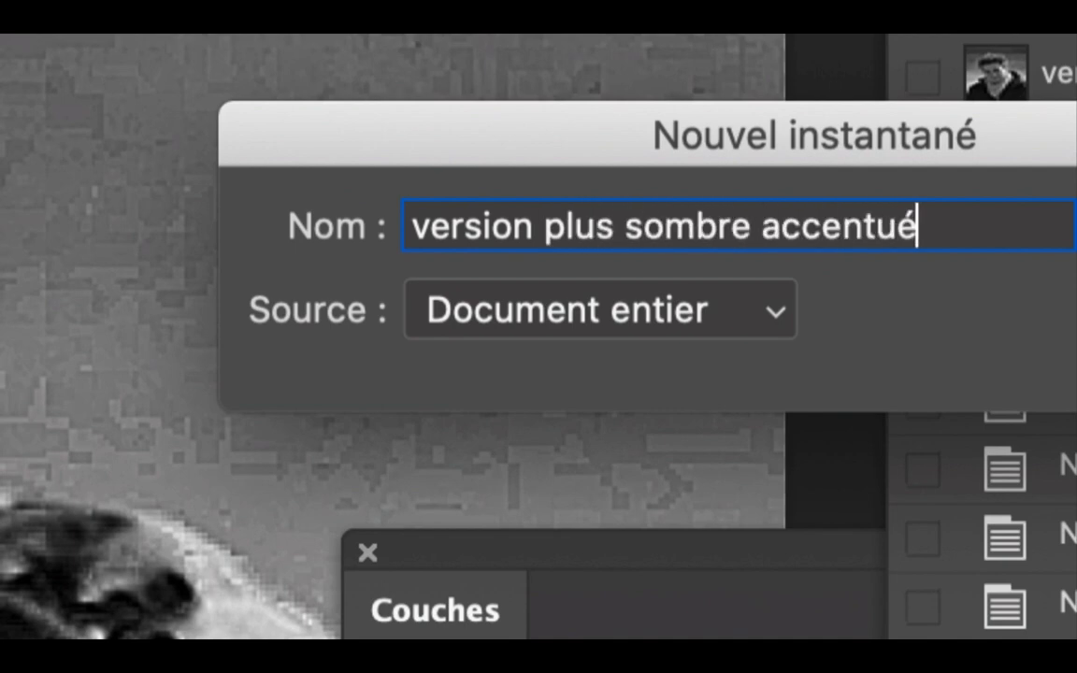
{"action": "type", "text": "e"}
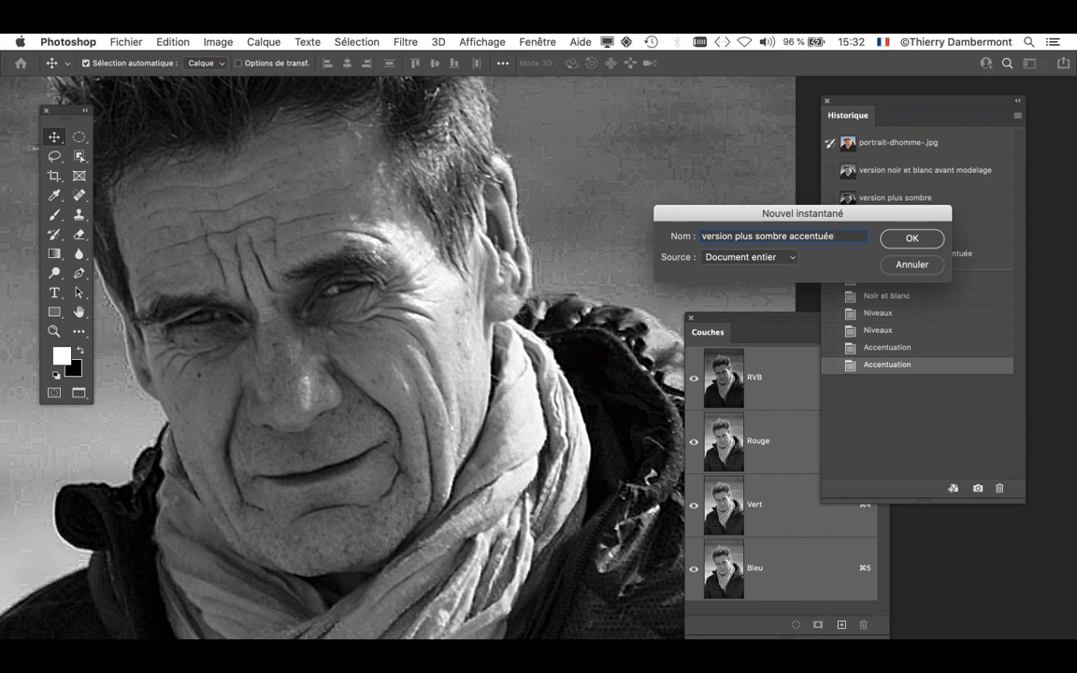
{"action": "key", "text": "Return"}
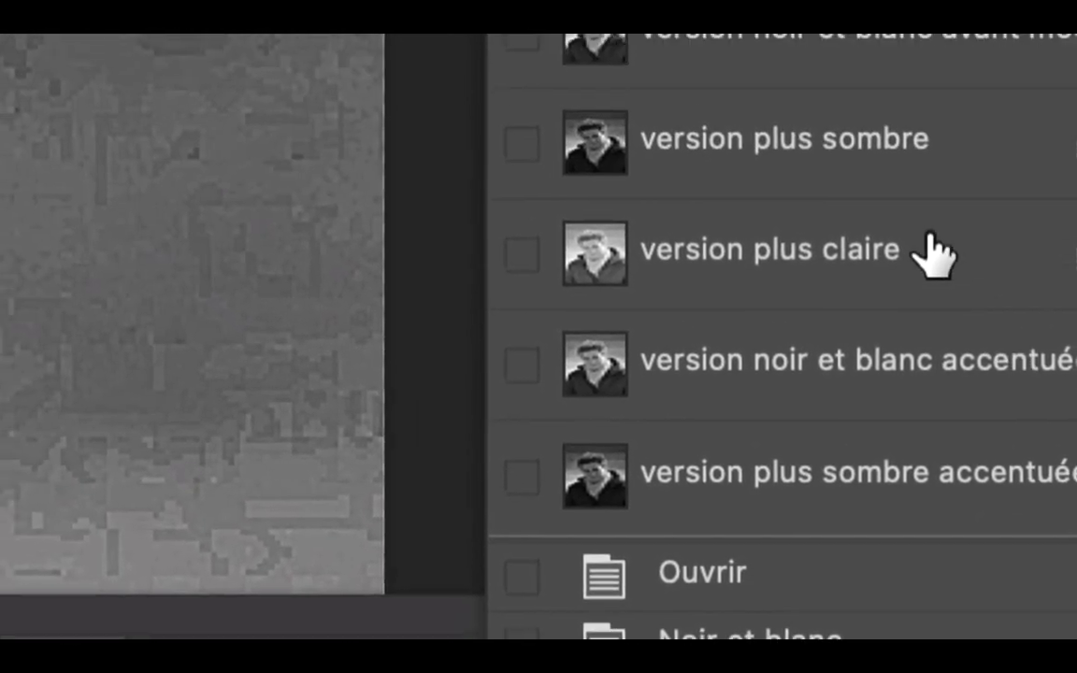
Step: Switch to the "version plus claire" snapshot and sharpen it by reapplying Accentuation with the last settings
{"action": "left_click", "coordinate": [785, 93]}
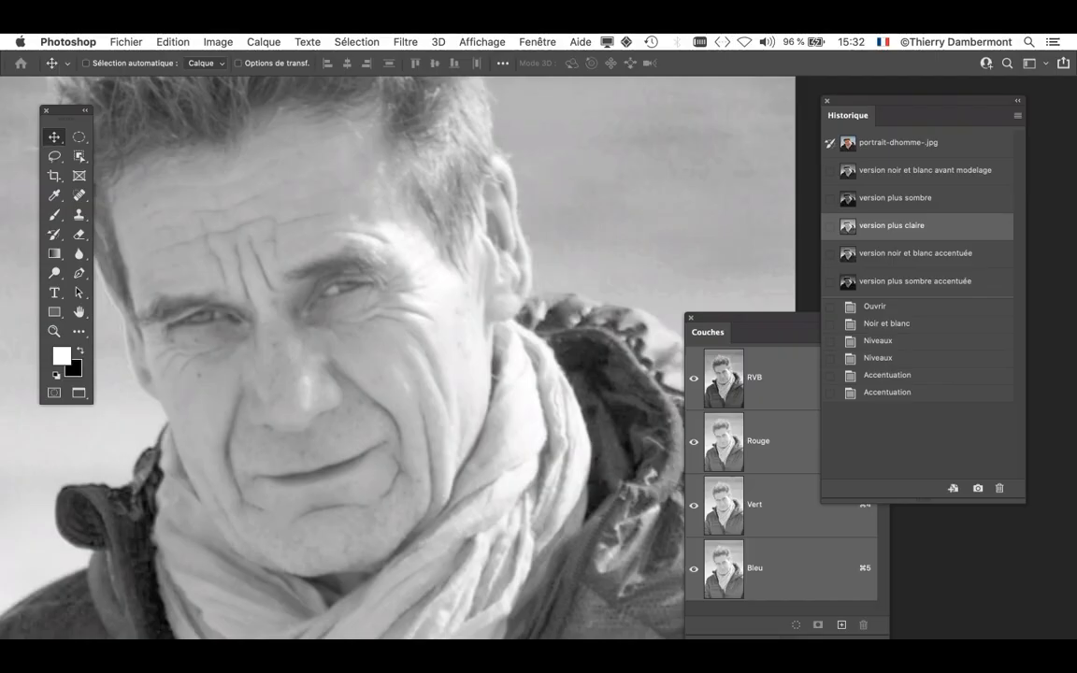
{"action": "left_click", "coordinate": [405, 41]}
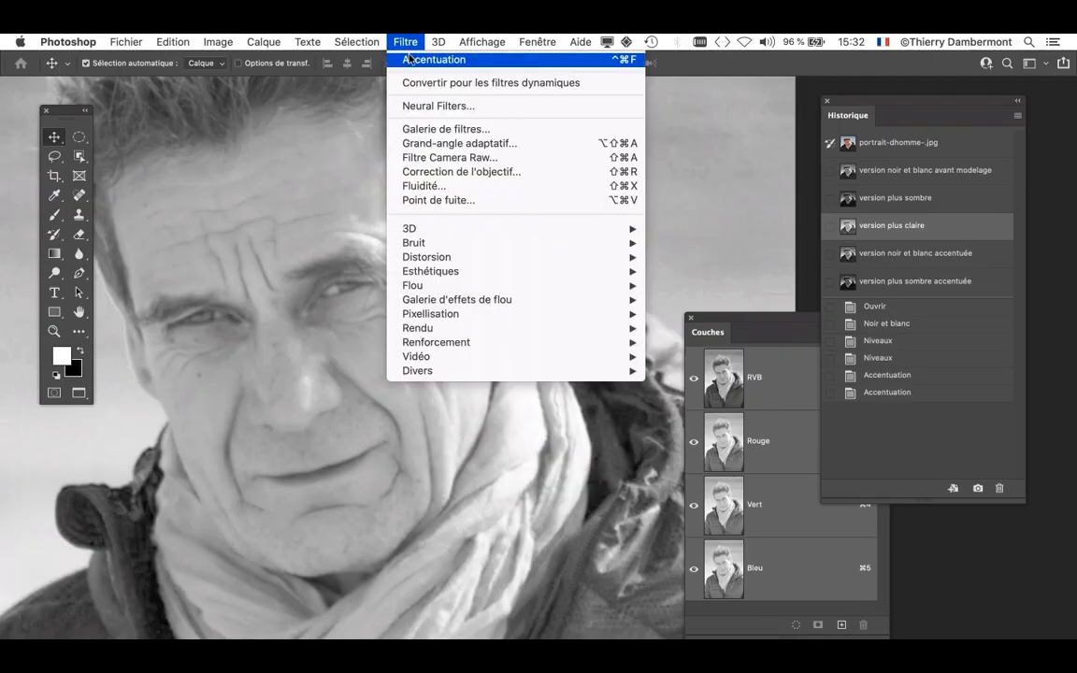
{"action": "left_click", "coordinate": [408, 59]}
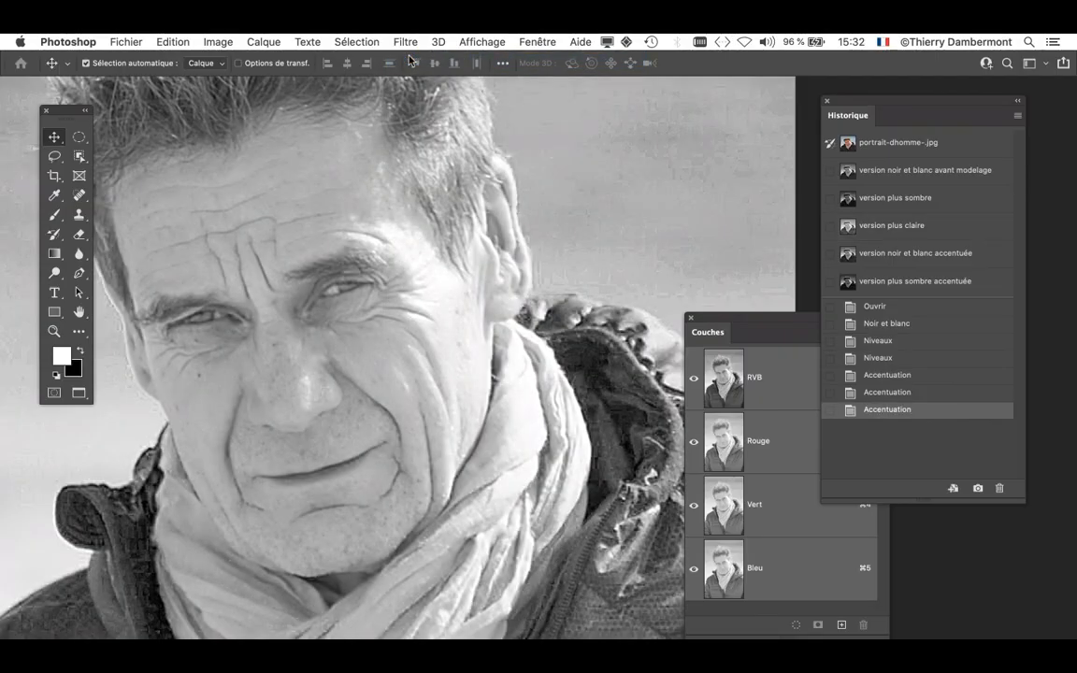
Step: Save the sharpened lighter version as a history snapshot of the entire document, named "version plus claire accentuée"
{"action": "left_click", "coordinate": [1017, 115]}
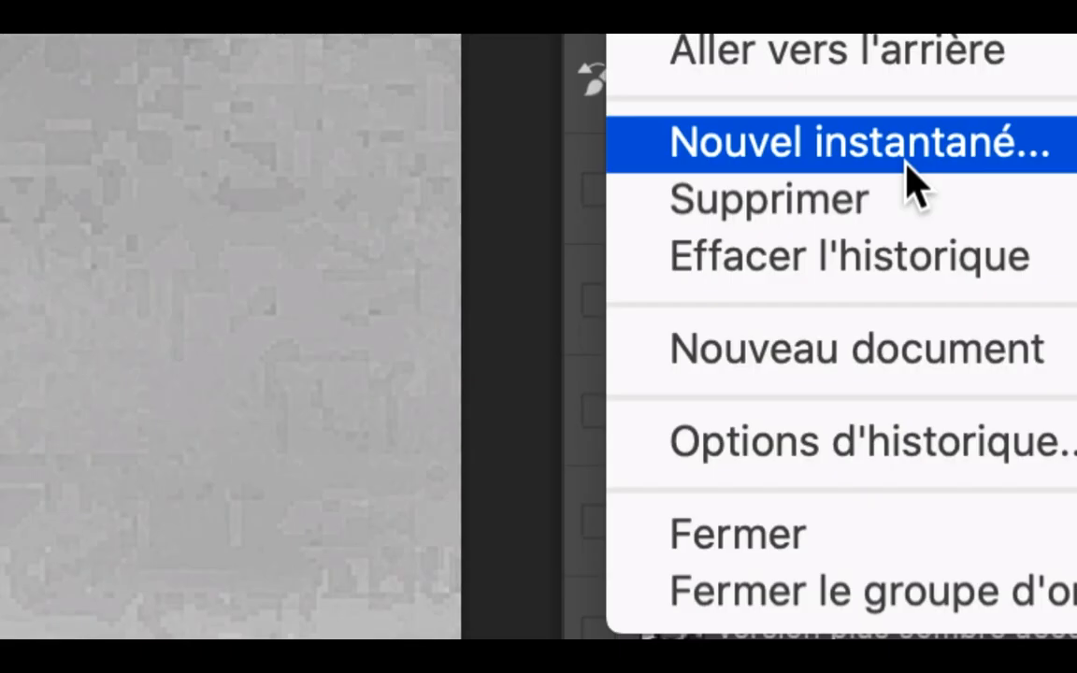
{"action": "left_click", "coordinate": [911, 182]}
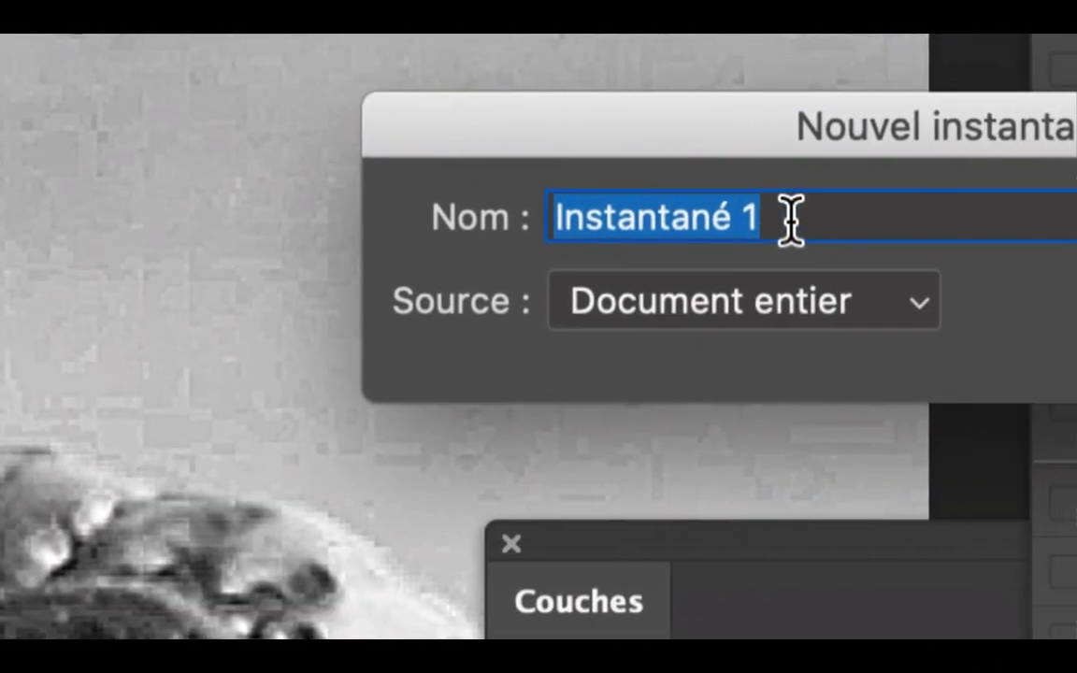
{"action": "type", "text": "version plu"}
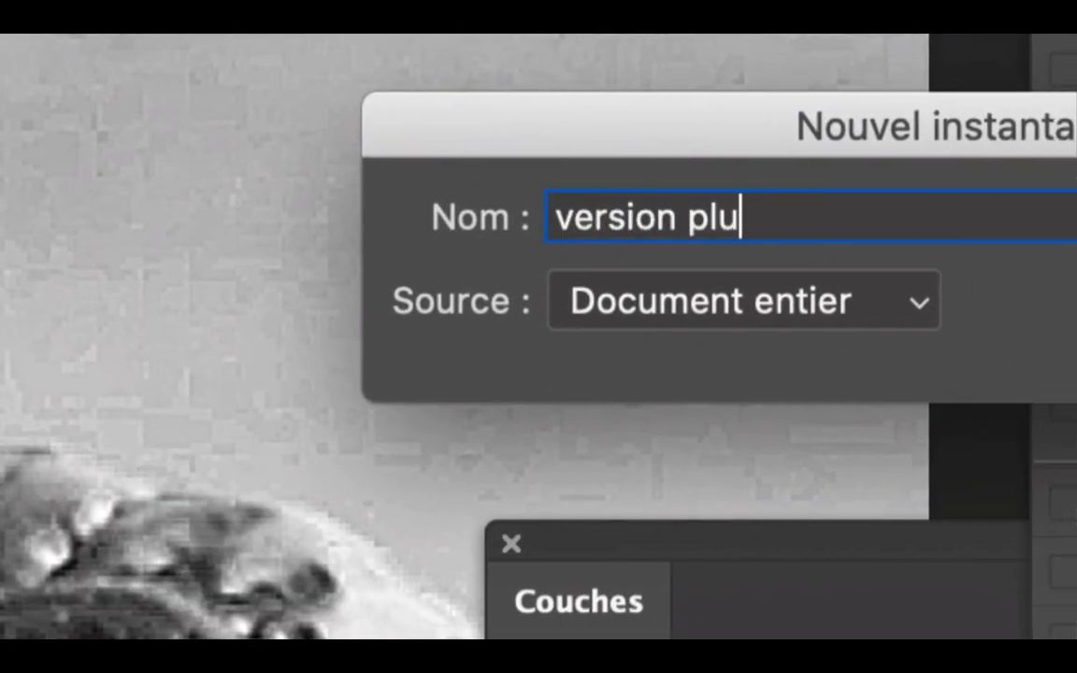
{"action": "type", "text": "s calir"}
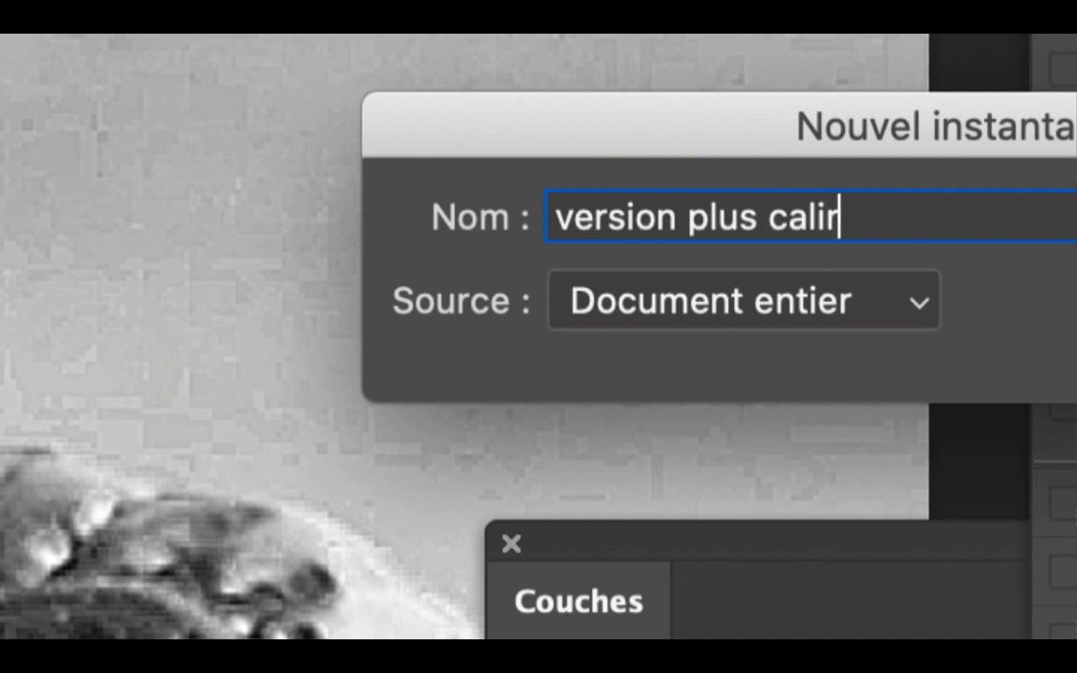
{"action": "key", "text": "BackSpace"}
{"action": "key", "text": "BackSpace"}
{"action": "key", "text": "BackSpace"}
{"action": "key", "text": "BackSpace"}
{"action": "type", "text": "laire a"}
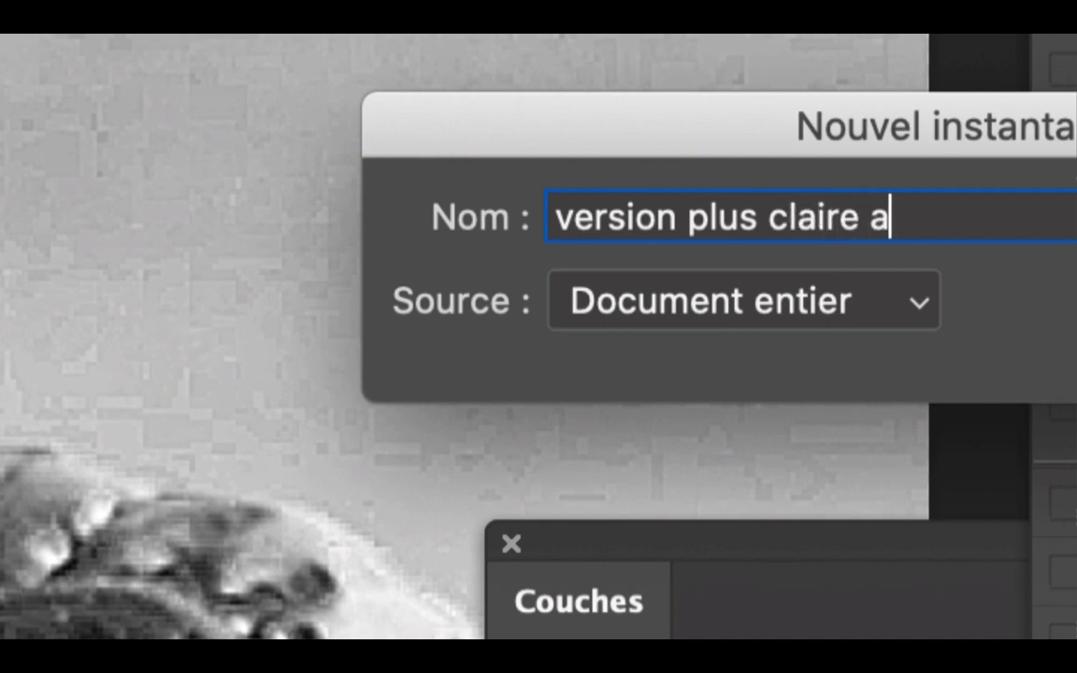
{"action": "type", "text": "ccentuée"}
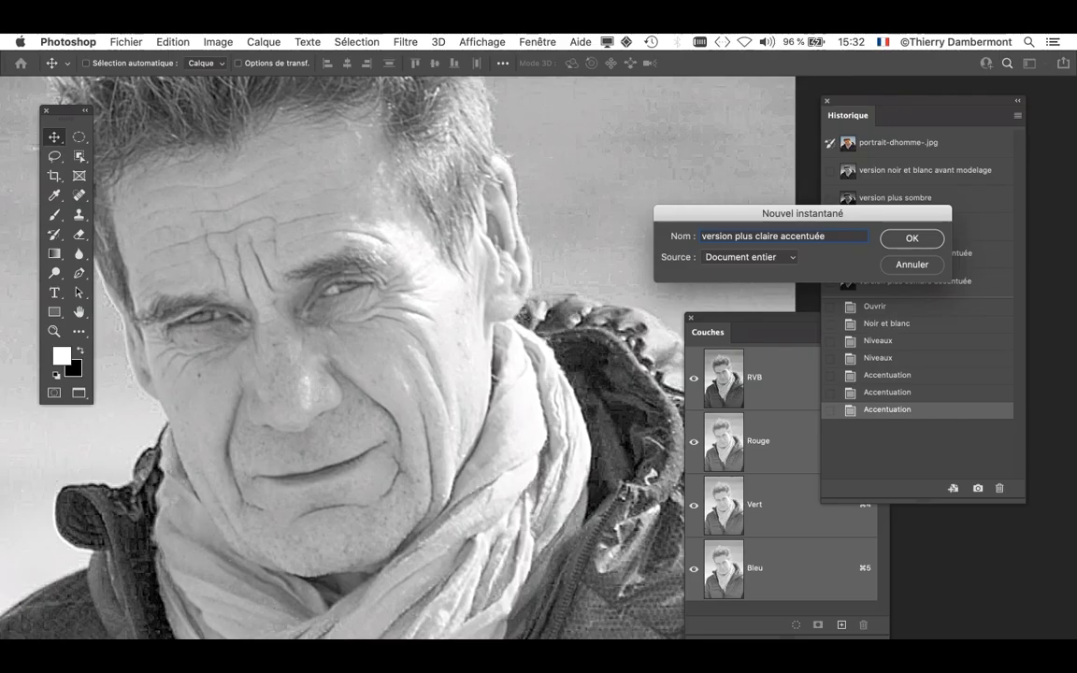
{"action": "key", "text": "Return"}
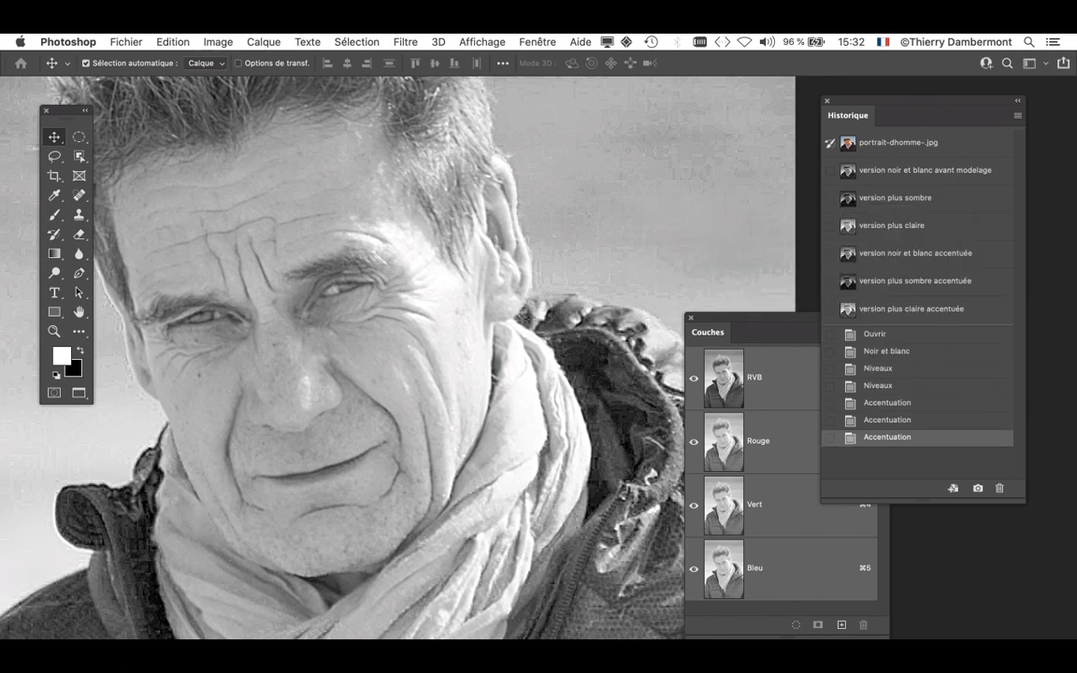
Step: Lengthen the history panel to fit all the snapshots and return the image to the "version noir et blanc avant modelage" snapshot
{"action": "left_click_drag", "start_coordinate": [1024, 502], "coordinate": [1027, 582]}
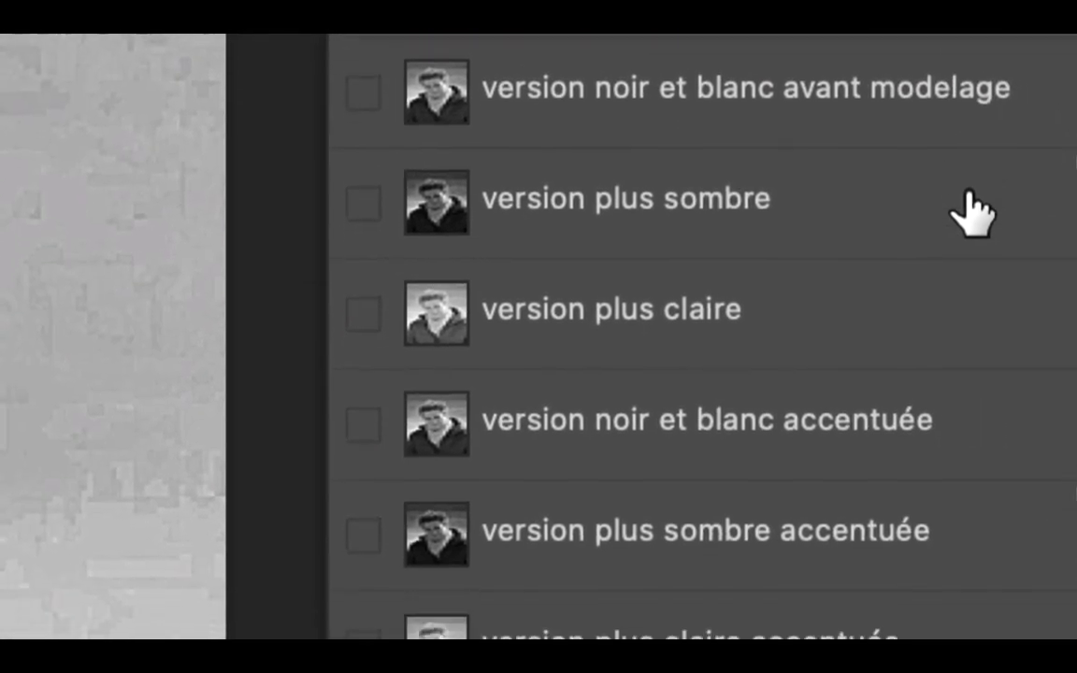
{"action": "left_click", "coordinate": [966, 86]}
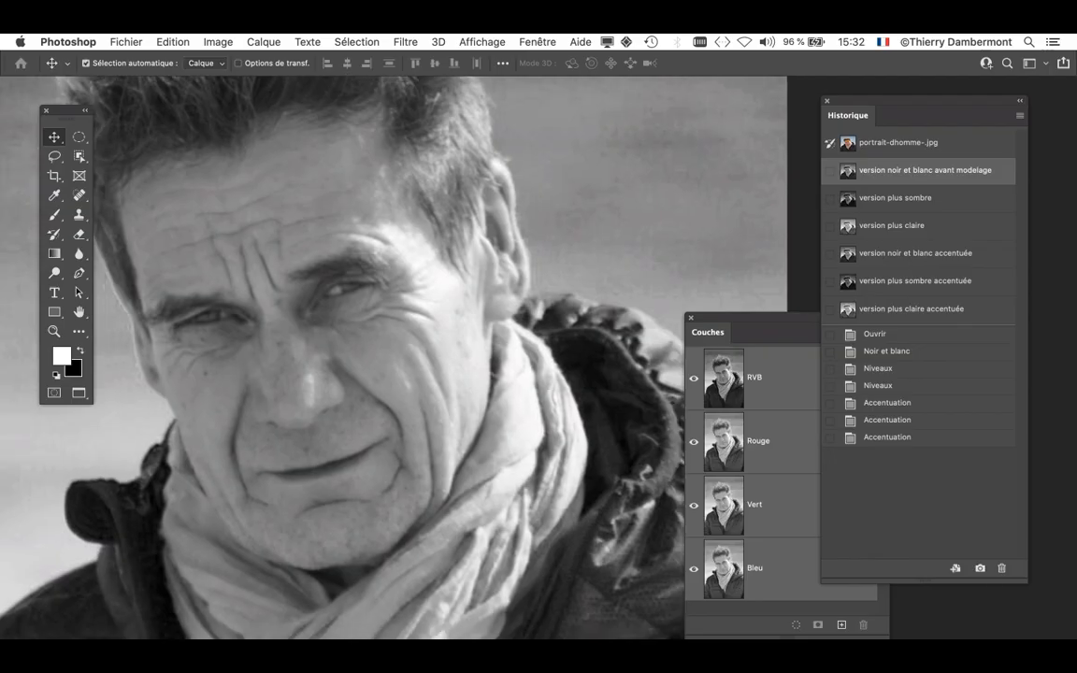
{"action": "scroll", "coordinate": [472, 290], "scroll_direction": "down", "scroll_amount": 5}
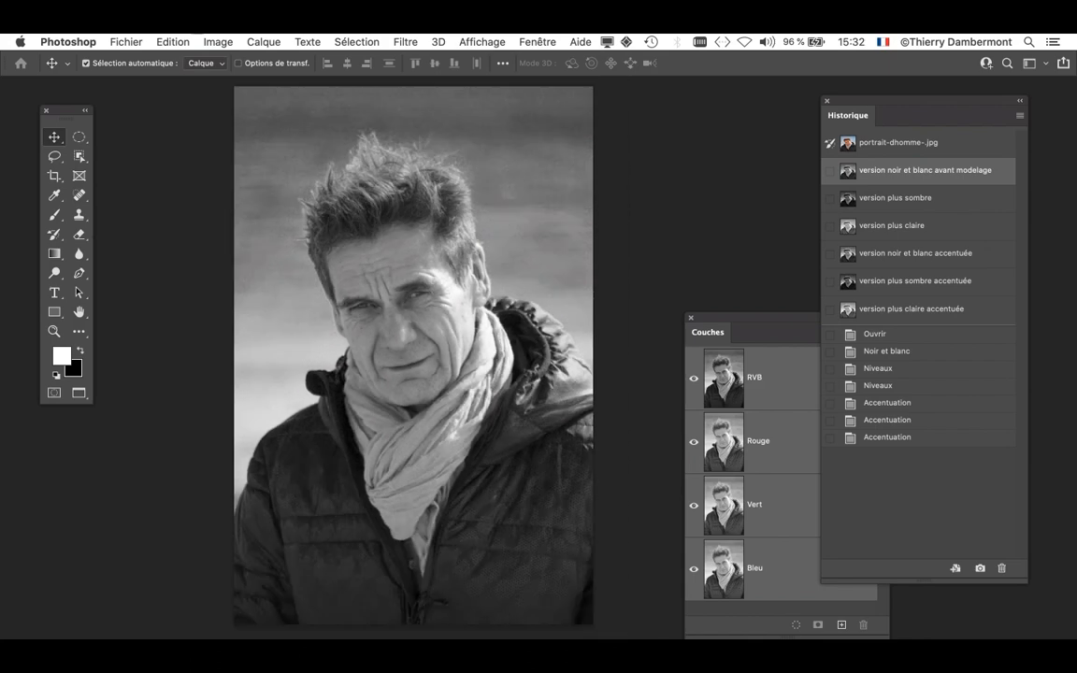
{"action": "left_click_drag", "start_coordinate": [472, 290], "coordinate": [409, 232]}
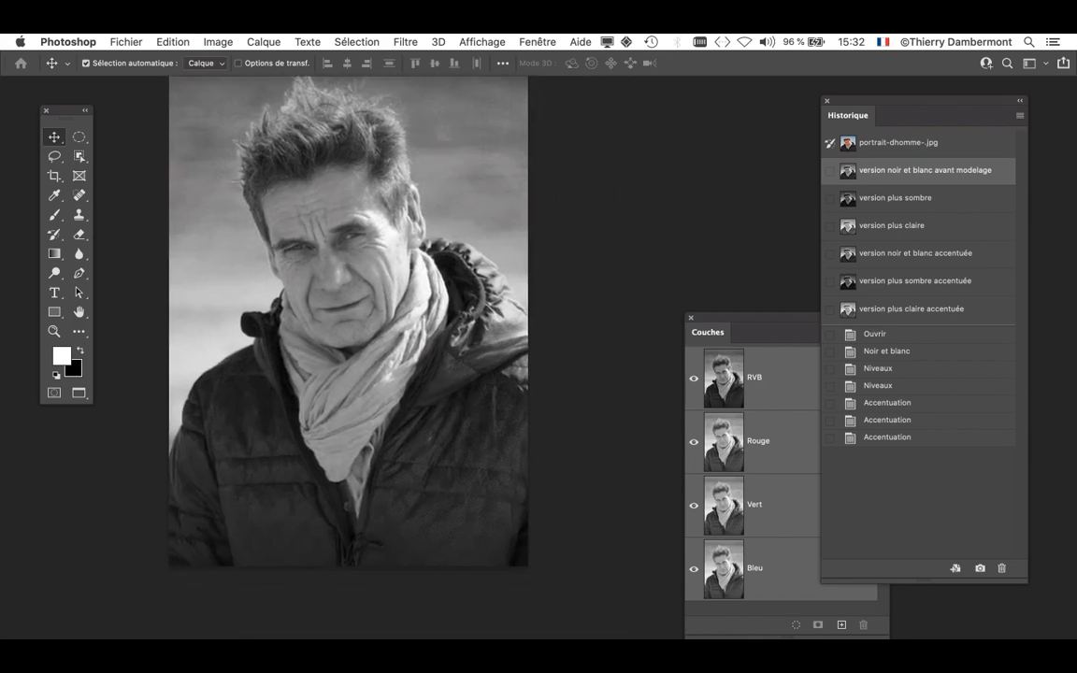
{"action": "left_click_drag", "start_coordinate": [66, 110], "coordinate": [93, 112]}
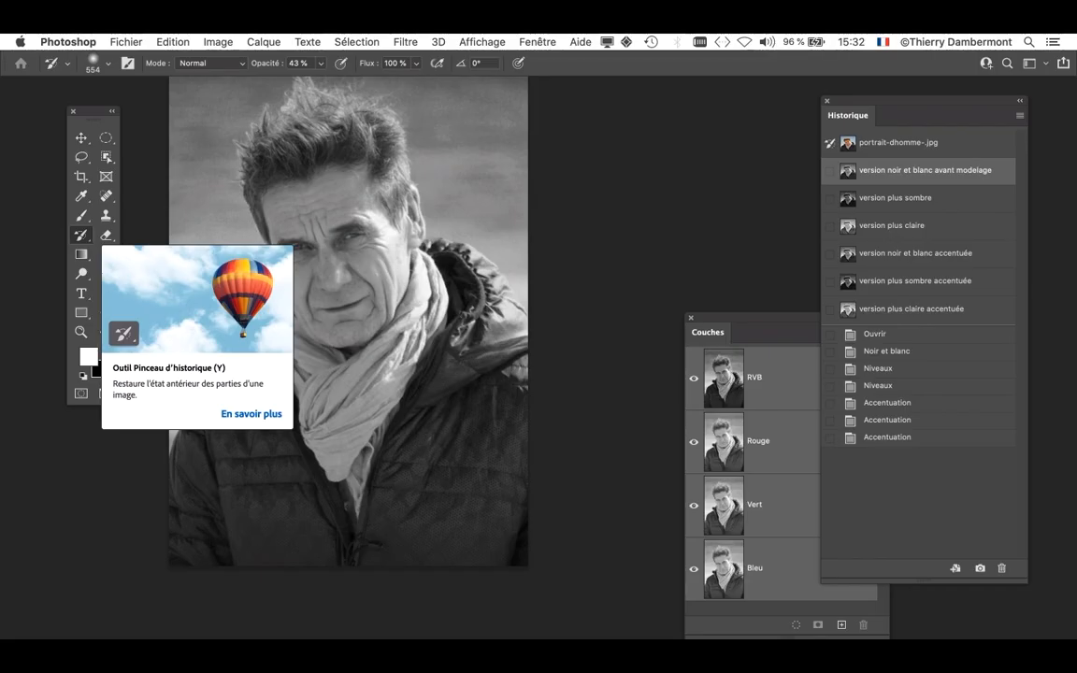
Step: Choose the History Brush, adjust its tip on the canvas to a size of 264, and set its opacity to 100 %
{"action": "left_click", "coordinate": [83, 229]}
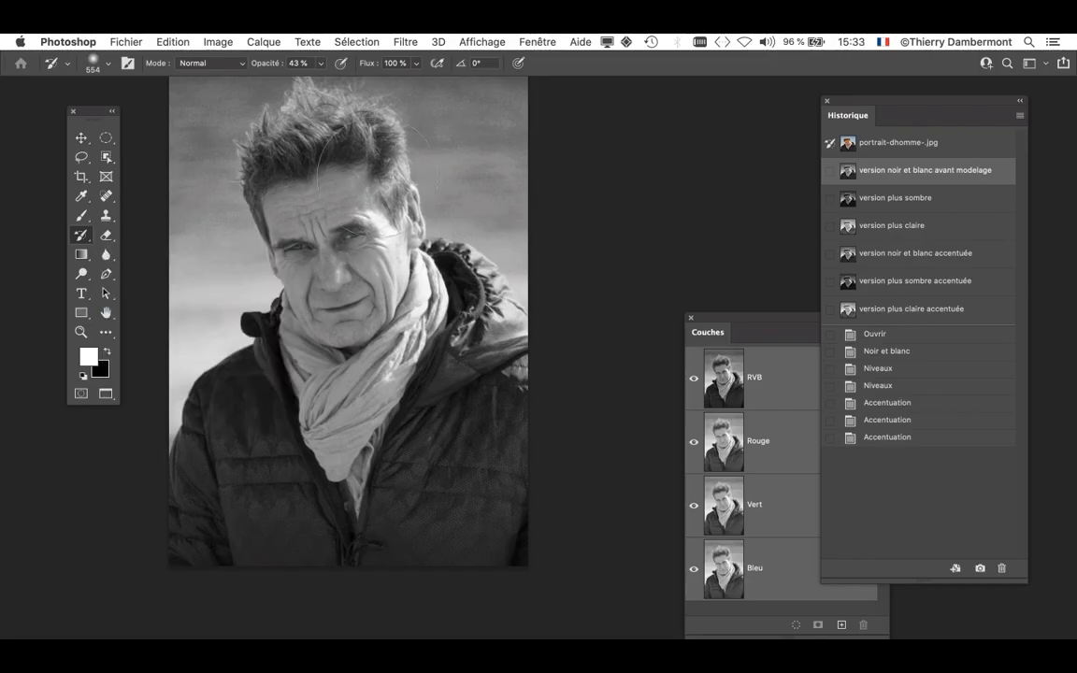
{"action": "left_click_drag", "start_coordinate": [473, 190], "coordinate": [404, 190]}
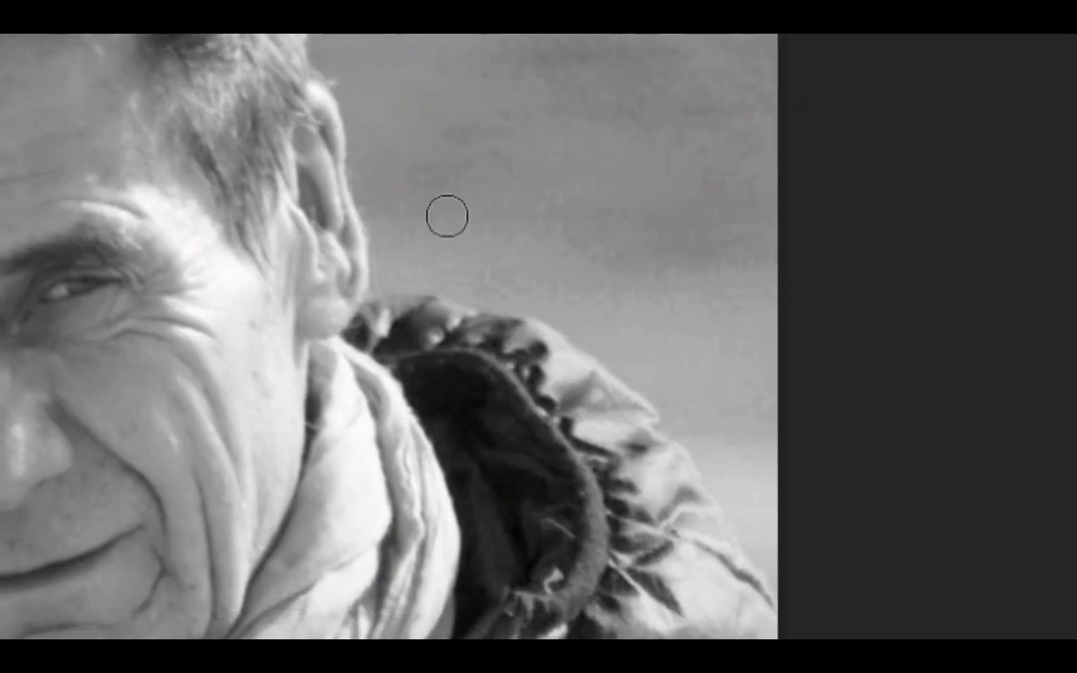
{"action": "left_click_drag", "start_coordinate": [445, 218], "coordinate": [449, 215]}
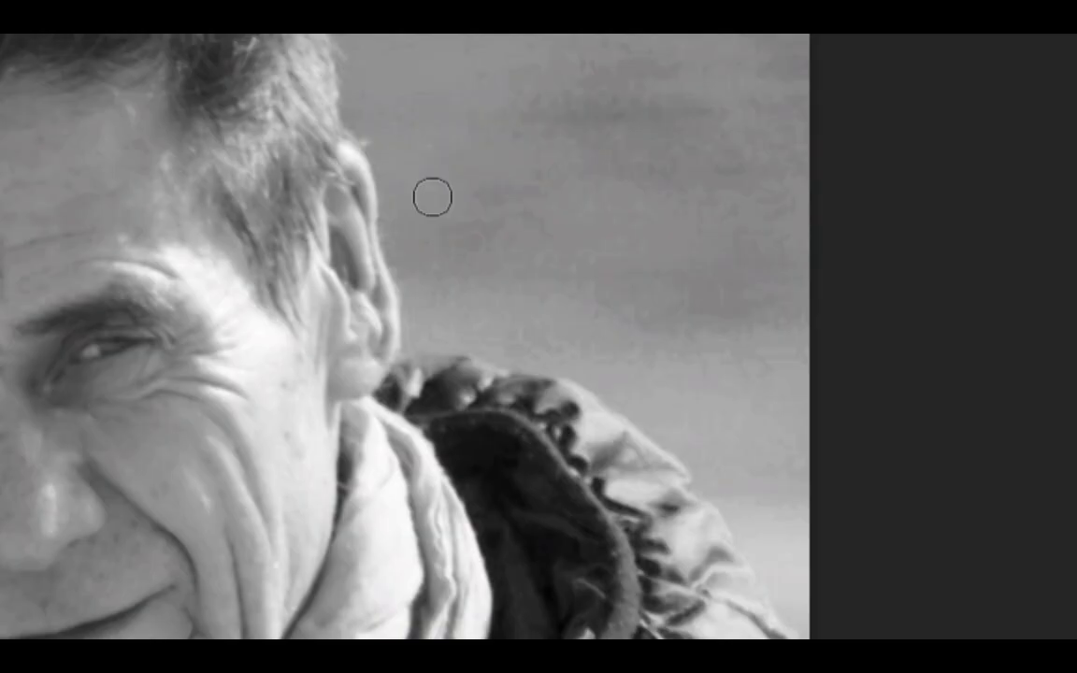
{"action": "left_click_drag", "start_coordinate": [430, 197], "coordinate": [528, 196]}
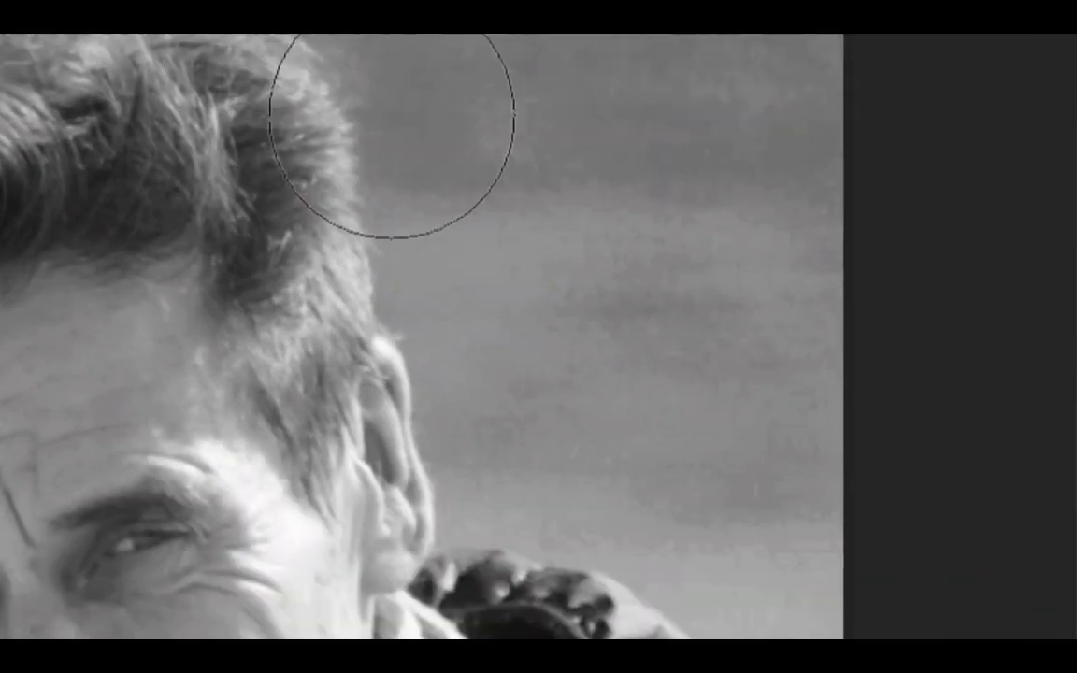
{"action": "mouse_move", "coordinate": [423, 140]}
{"action": "left_mouse_down"}
{"action": "mouse_move", "coordinate": [412, 142]}
{"action": "mouse_move", "coordinate": [432, 137]}
{"action": "mouse_move", "coordinate": [421, 142]}
{"action": "left_mouse_up"}
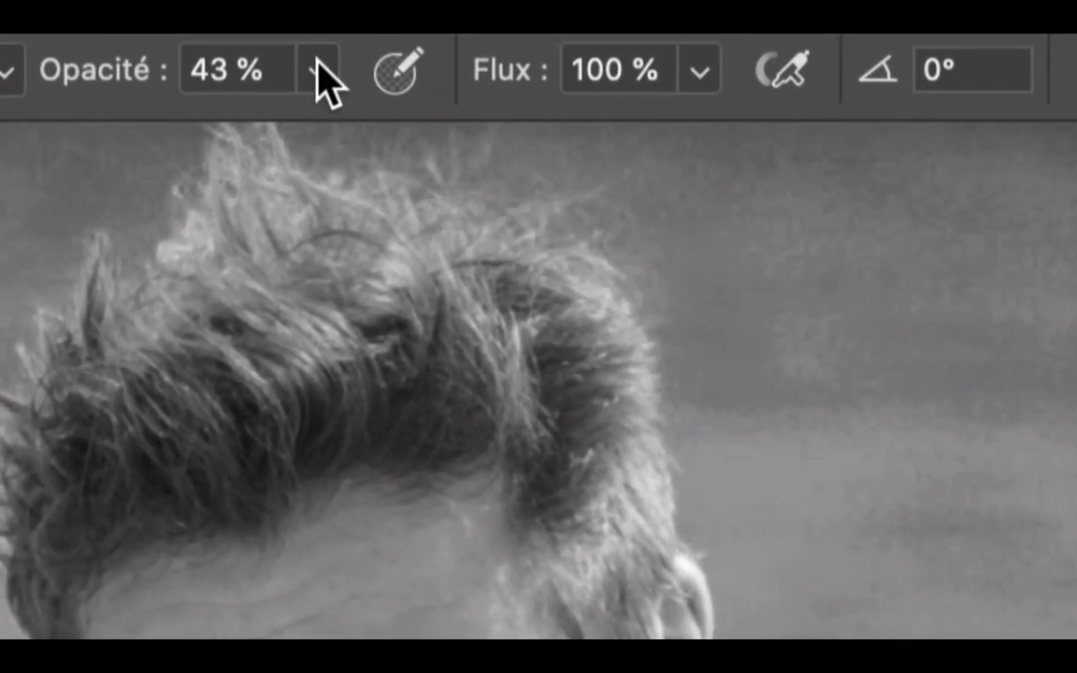
{"action": "left_click", "coordinate": [317, 66]}
{"action": "left_click_drag", "start_coordinate": [317, 140], "coordinate": [493, 142]}
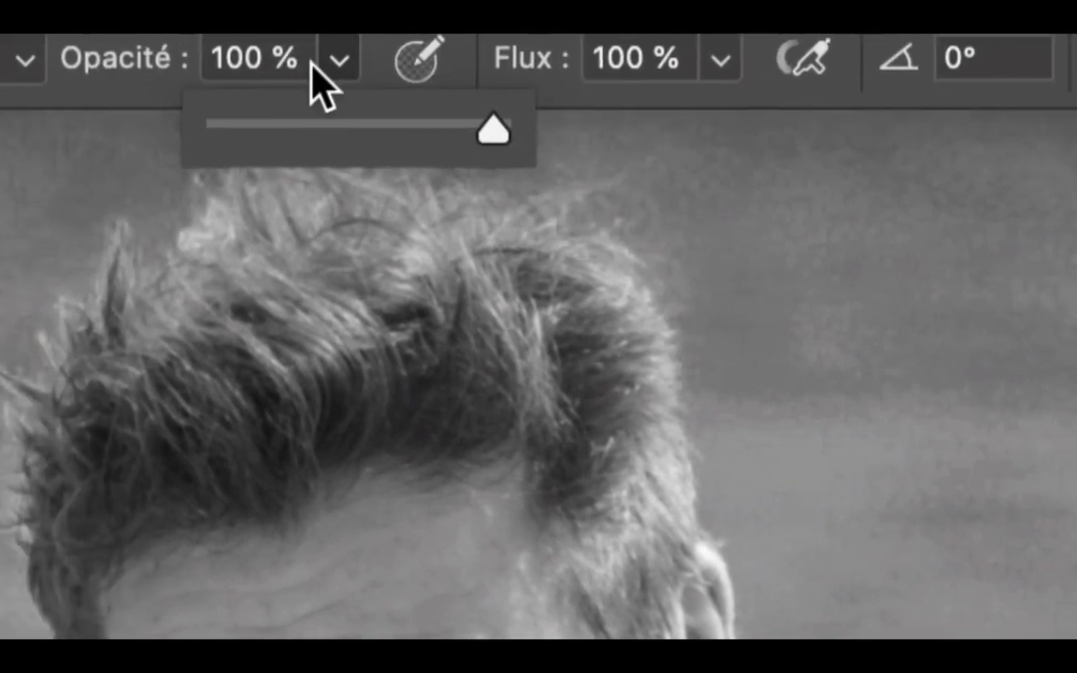
{"action": "left_click", "coordinate": [317, 61]}
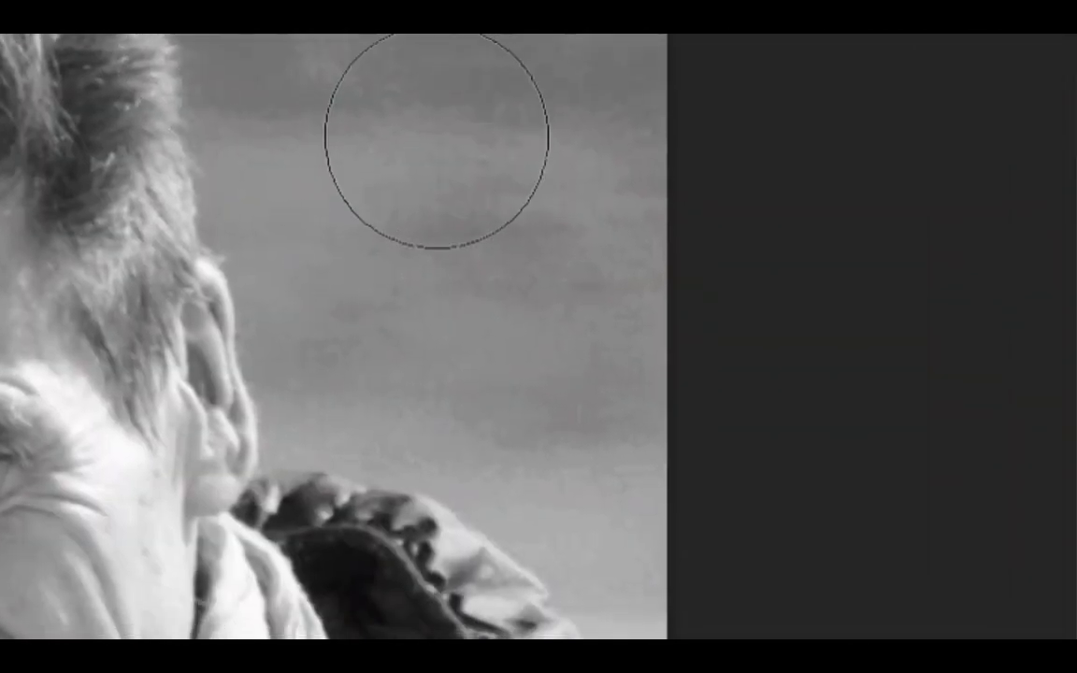
{"action": "left_click_drag", "start_coordinate": [437, 137], "coordinate": [428, 142]}
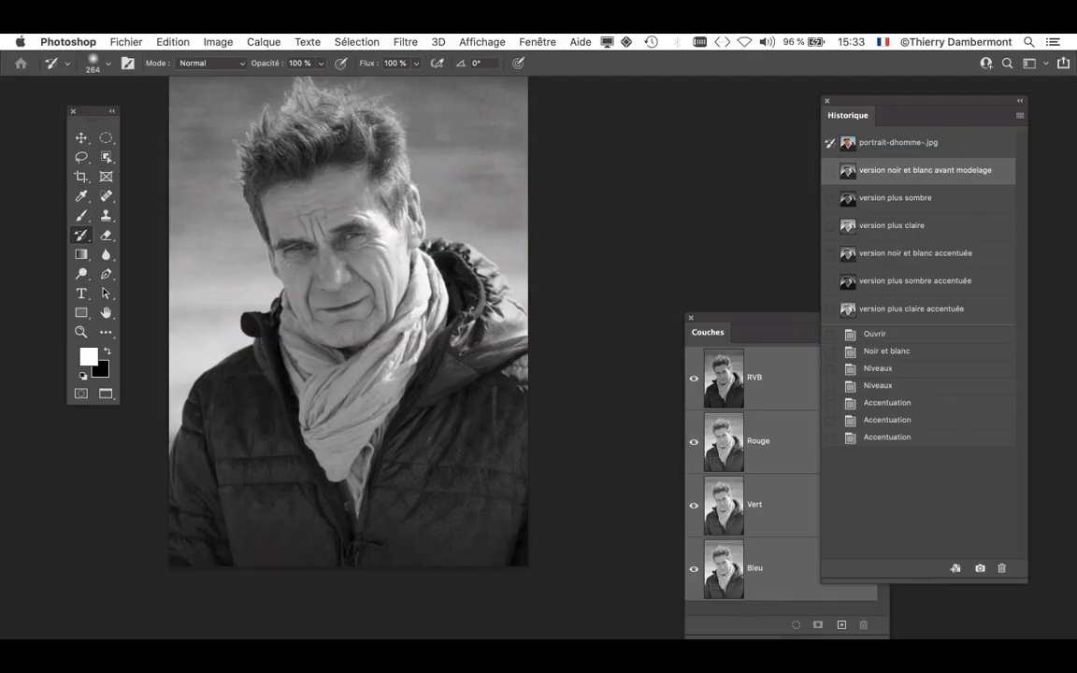
Step: Try painting "version plus claire accentuée" over the jacket with a size 519 History Brush at 100 % opacity, and undo the stroke
{"action": "scroll", "coordinate": [407, 316], "scroll_direction": "down", "scroll_amount": 3}
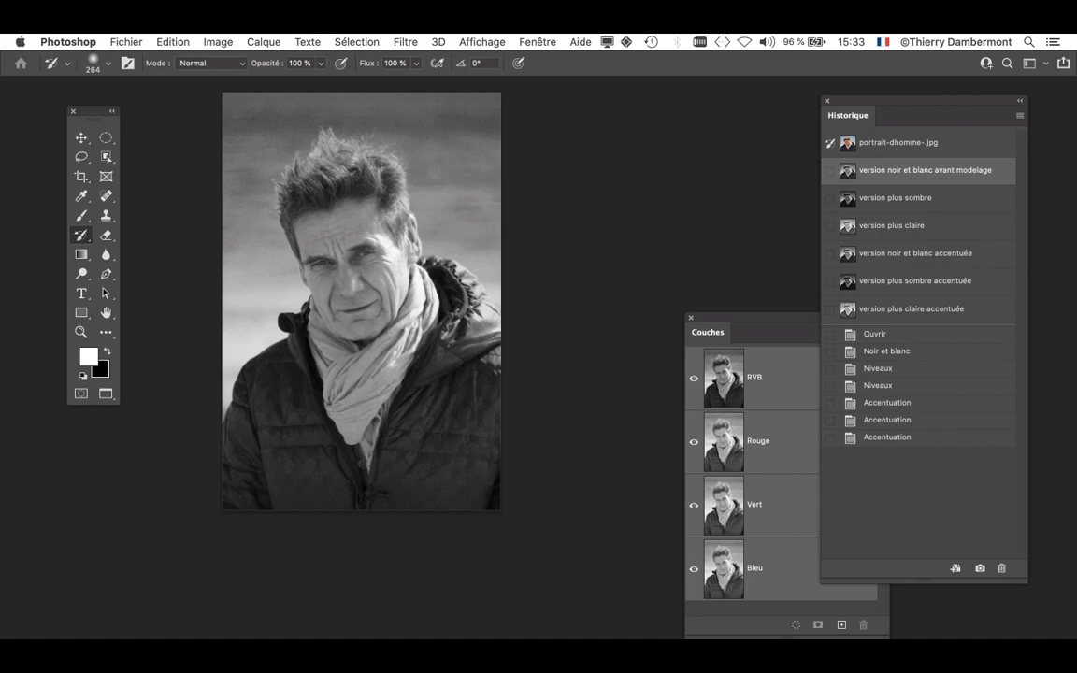
{"action": "left_click", "coordinate": [829, 309]}
{"action": "mouse_move", "coordinate": [474, 413]}
{"action": "left_mouse_down"}
{"action": "mouse_move", "coordinate": [501, 414]}
{"action": "mouse_move", "coordinate": [383, 449]}
{"action": "mouse_move", "coordinate": [306, 440]}
{"action": "mouse_move", "coordinate": [267, 383]}
{"action": "mouse_move", "coordinate": [239, 411]}
{"action": "left_mouse_up"}
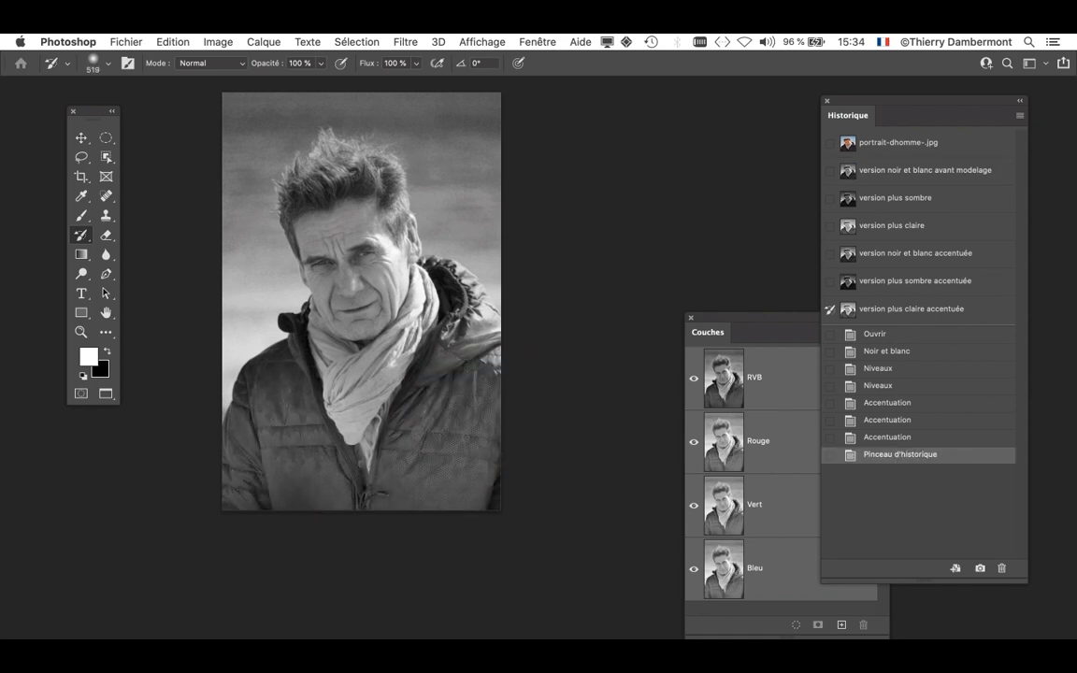
{"action": "key", "text": "super+z"}
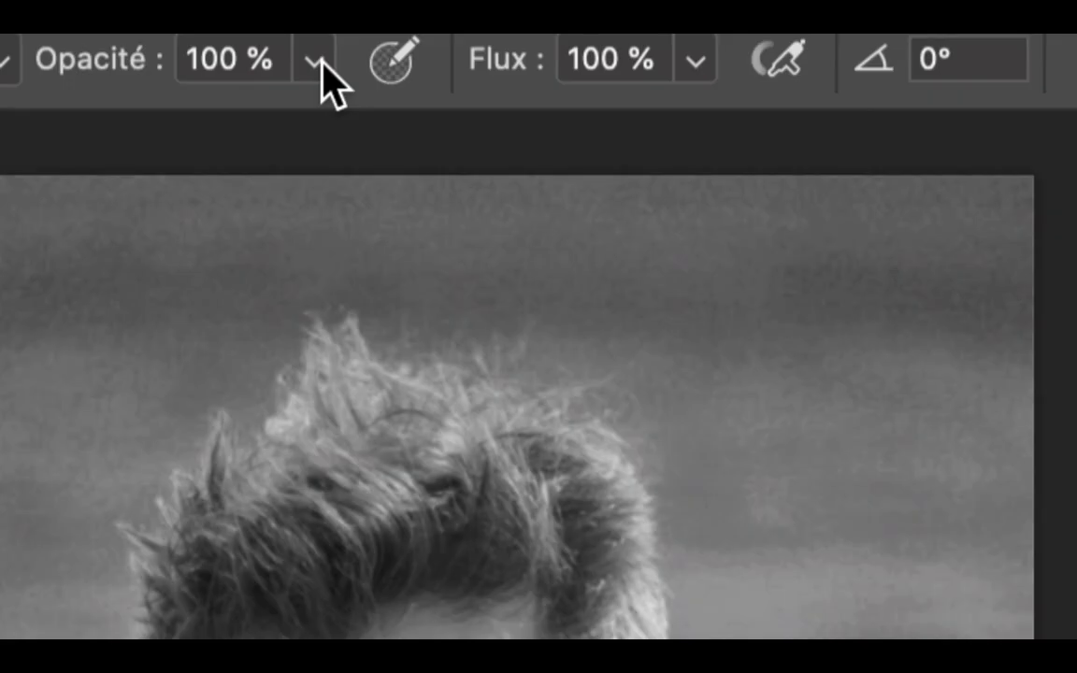
Step: Lower the History Brush opacity to 56 %, test it across the jacket, and undo the test stroke
{"action": "left_click", "coordinate": [318, 61]}
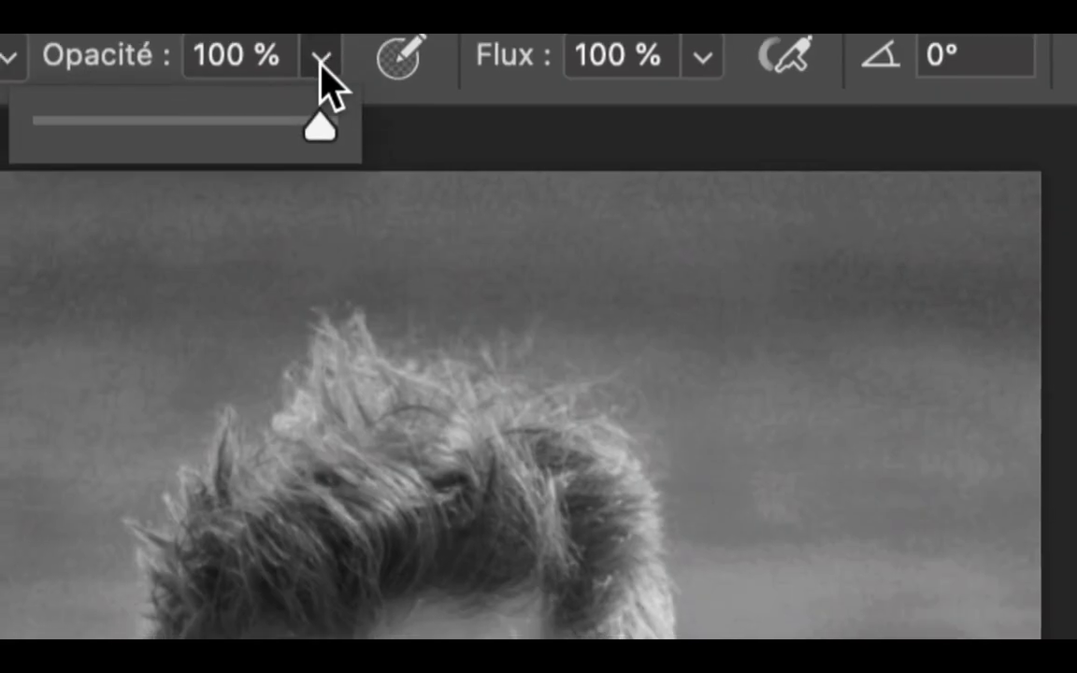
{"action": "left_click_drag", "start_coordinate": [212, 137], "coordinate": [205, 131]}
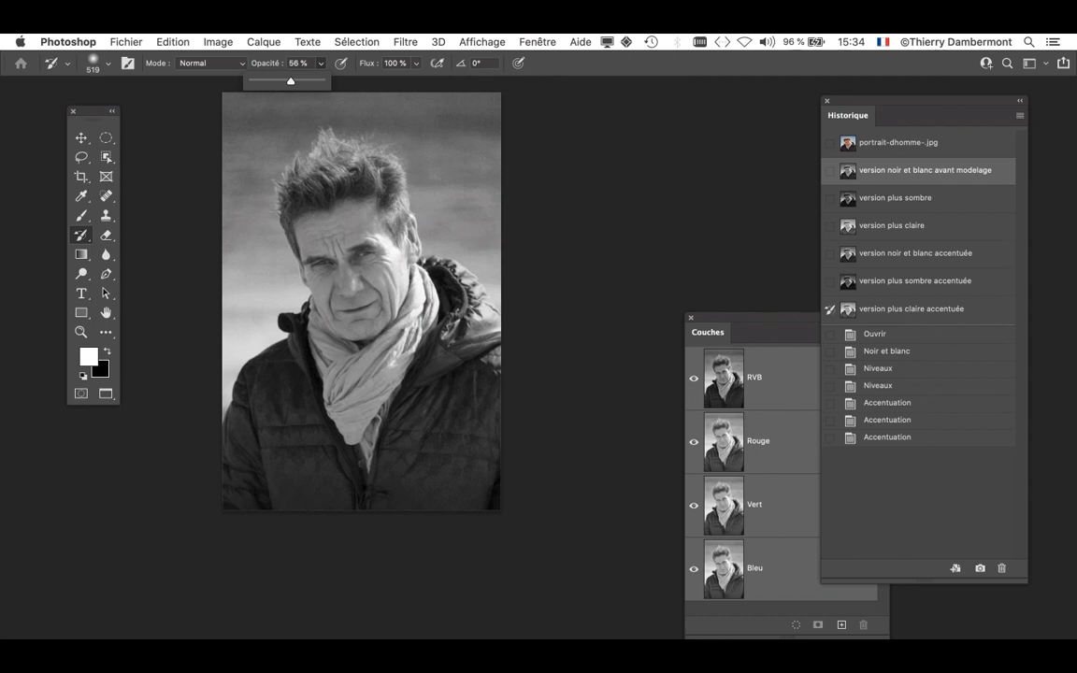
{"action": "mouse_move", "coordinate": [422, 411]}
{"action": "left_mouse_down"}
{"action": "mouse_move", "coordinate": [435, 457]}
{"action": "mouse_move", "coordinate": [451, 452]}
{"action": "mouse_move", "coordinate": [296, 448]}
{"action": "mouse_move", "coordinate": [278, 411]}
{"action": "left_mouse_up"}
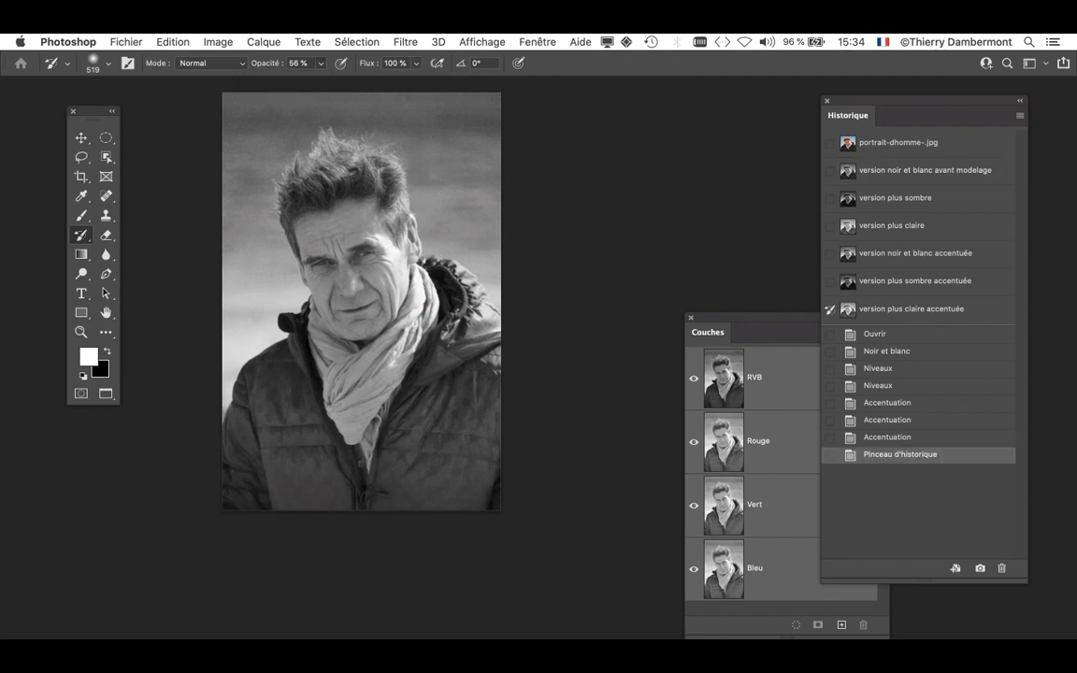
{"action": "key", "text": "super+z"}
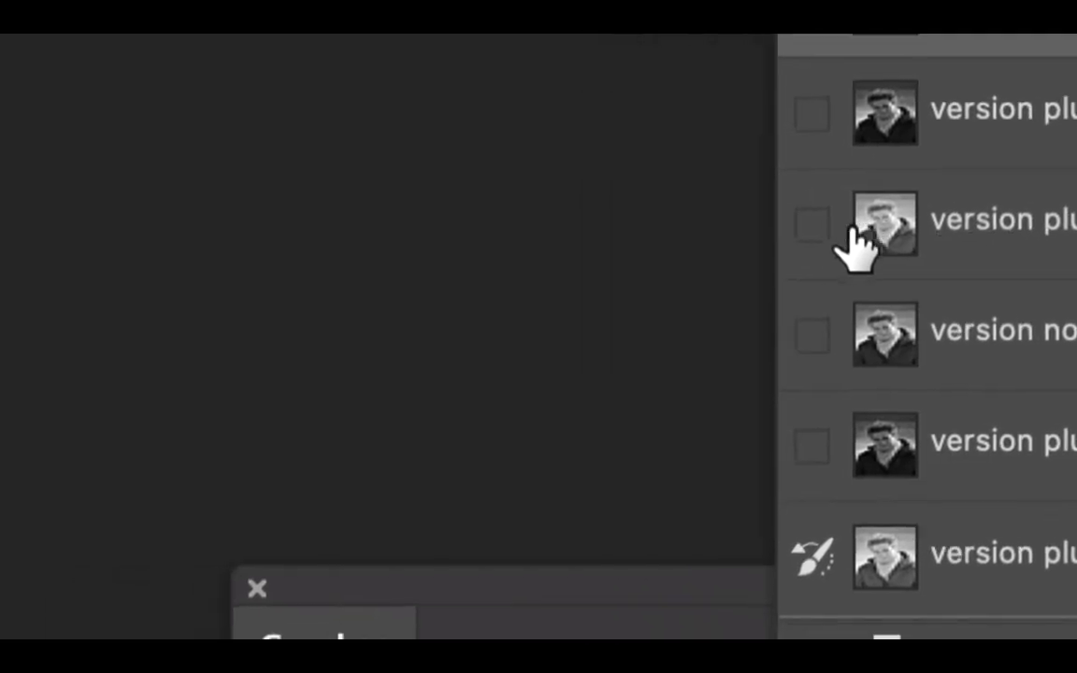
Step: Set "version plus claire" as the History Brush source and lighten the jacket with several strokes at 56 % opacity
{"action": "left_click", "coordinate": [829, 225]}
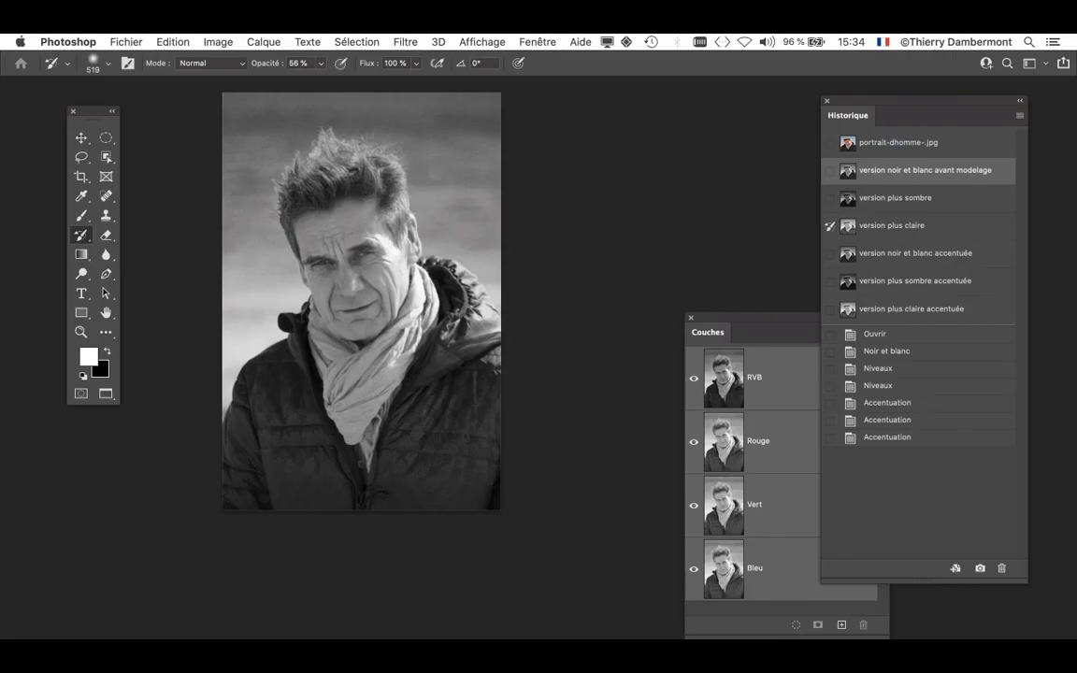
{"action": "left_click_drag", "start_coordinate": [472, 363], "coordinate": [409, 467]}
{"action": "mouse_move", "coordinate": [327, 488]}
{"action": "left_mouse_down"}
{"action": "mouse_move", "coordinate": [266, 397]}
{"action": "mouse_move", "coordinate": [247, 470]}
{"action": "left_mouse_up"}
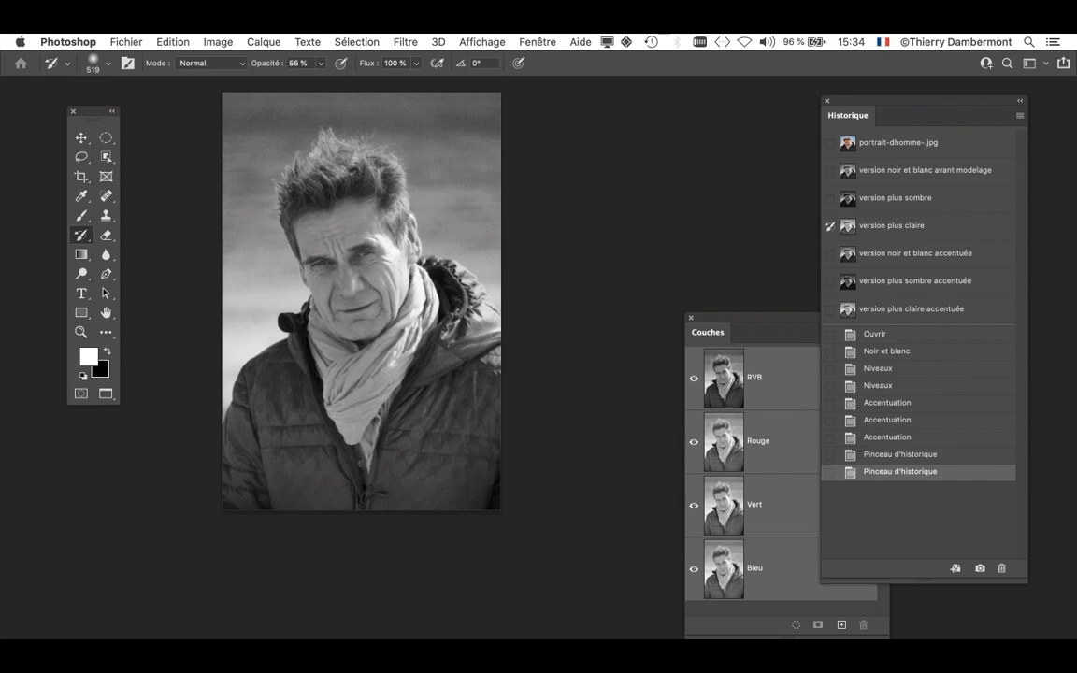
{"action": "left_click", "coordinate": [411, 266]}
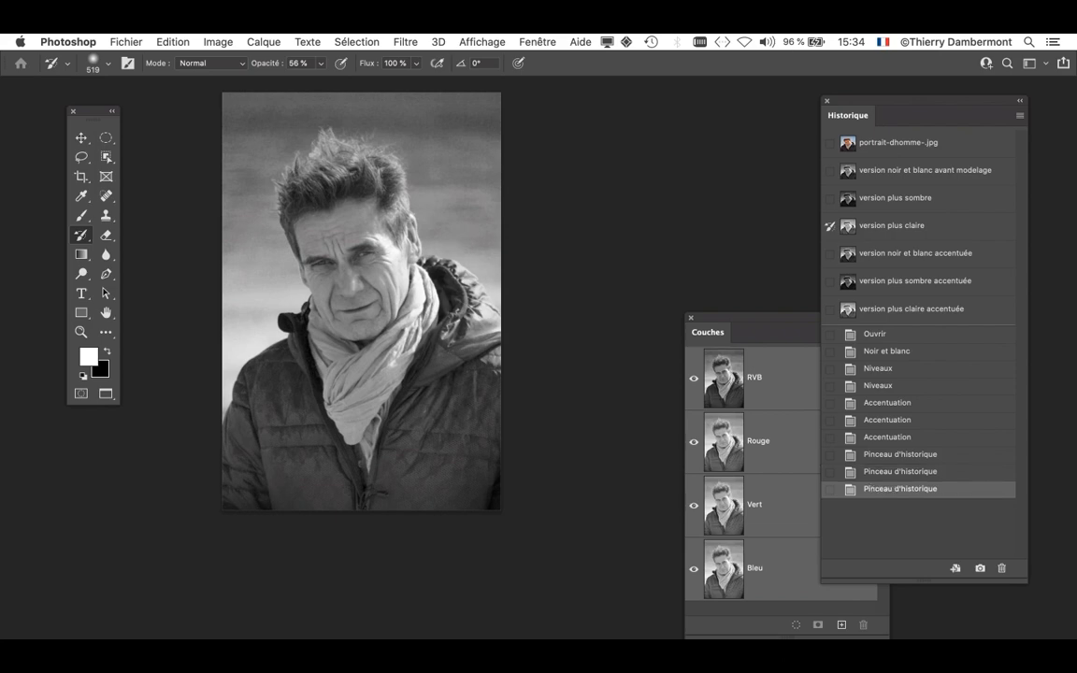
Step: Reduce the History Brush to size 313 and lighten the jacket's collar and front edge around the scarf
{"action": "scroll", "coordinate": [308, 347], "scroll_direction": "up", "scroll_amount": 5}
{"action": "left_click_drag", "start_coordinate": [311, 353], "coordinate": [270, 352]}
{"action": "left_click_drag", "start_coordinate": [352, 389], "coordinate": [303, 388]}
{"action": "left_click", "coordinate": [296, 305]}
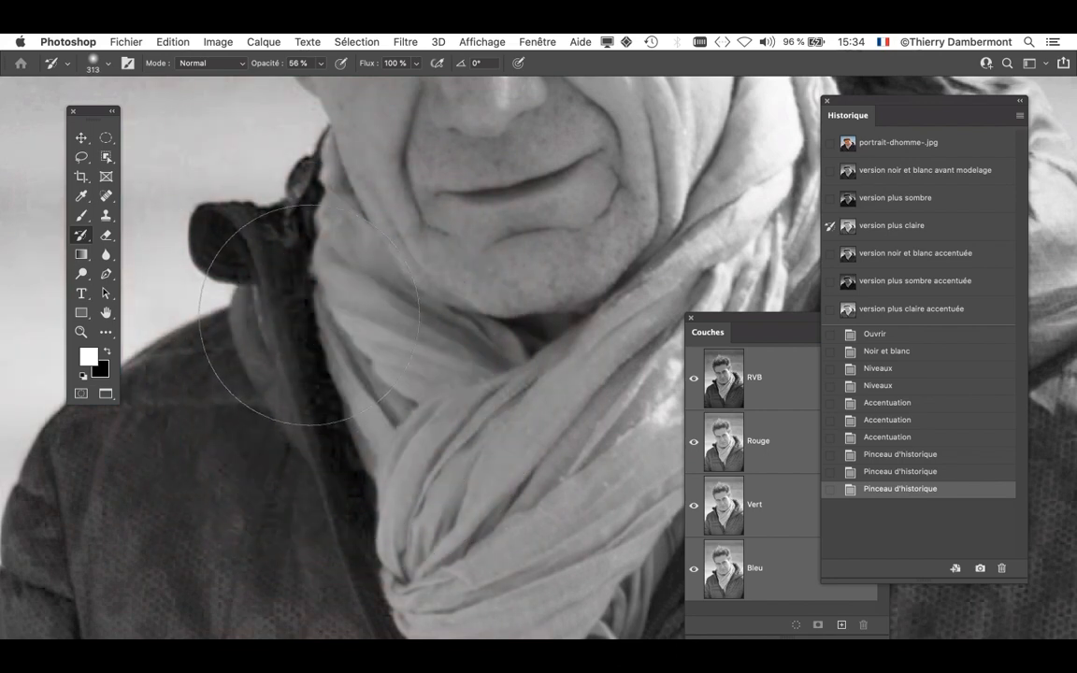
{"action": "left_click", "coordinate": [339, 465]}
{"action": "scroll", "coordinate": [532, 388], "scroll_direction": "down", "scroll_amount": 5}
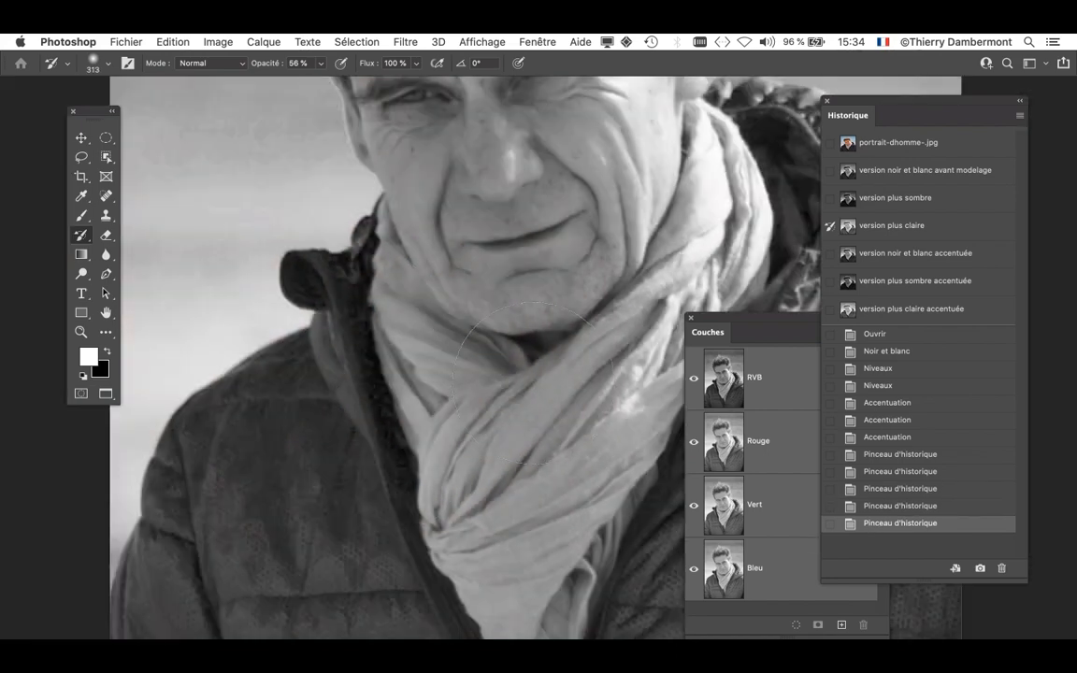
{"action": "left_click", "coordinate": [681, 207]}
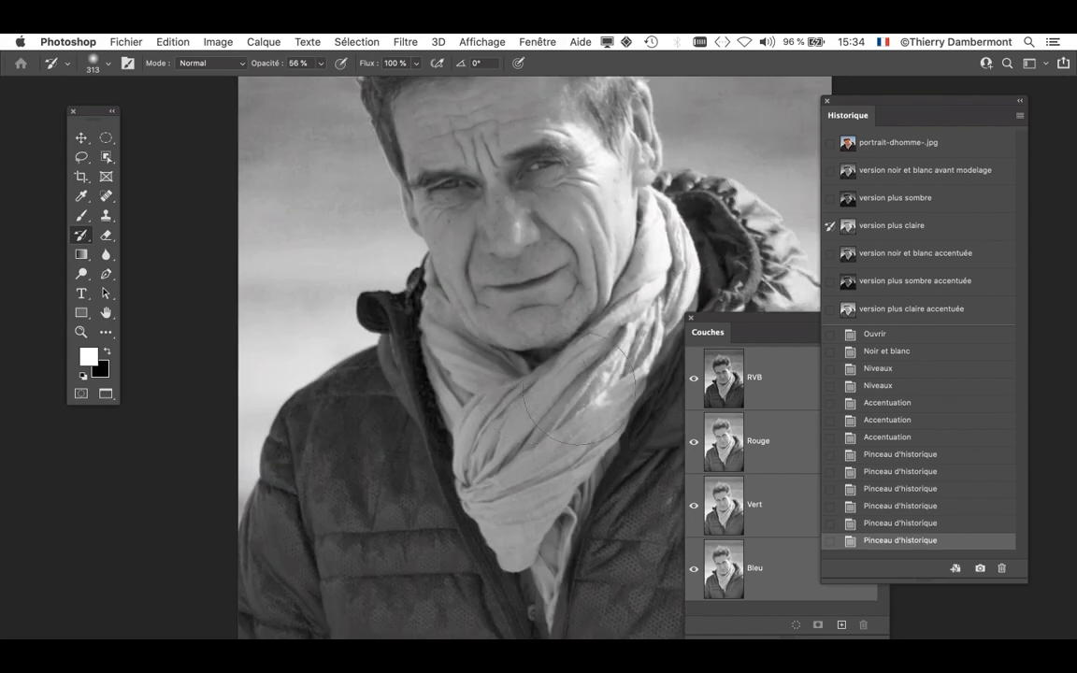
{"action": "scroll", "coordinate": [572, 390], "scroll_direction": "down", "scroll_amount": 4}
{"action": "scroll", "coordinate": [532, 374], "scroll_direction": "down", "scroll_amount": 2}
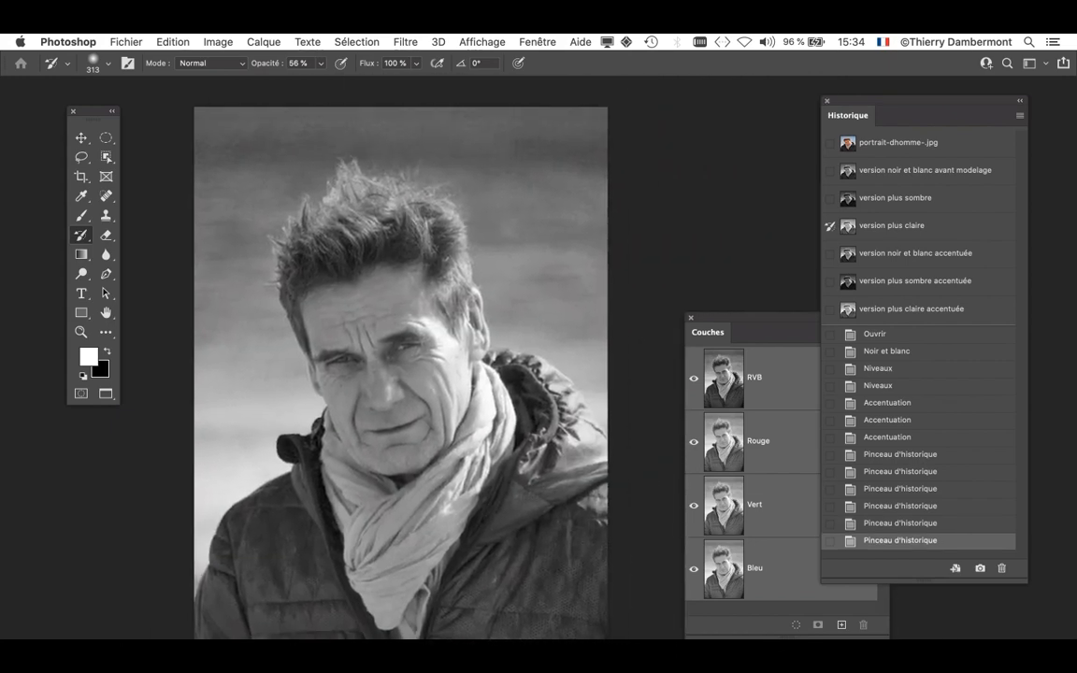
{"action": "scroll", "coordinate": [425, 374], "scroll_direction": "down", "scroll_amount": 3}
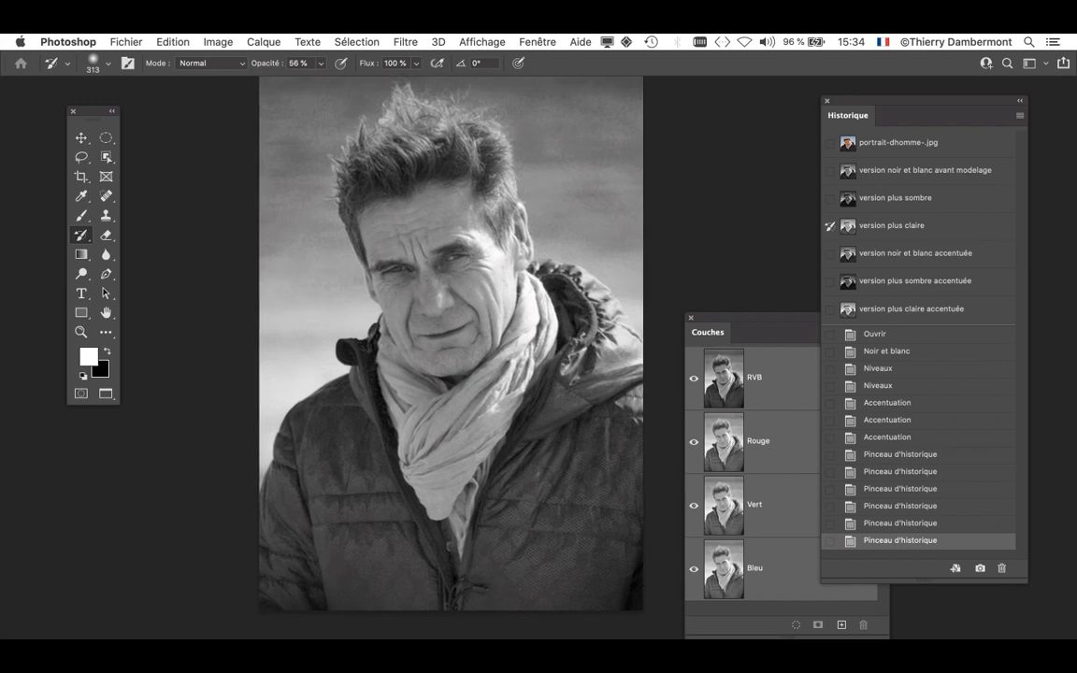
Step: Set "version plus sombre accentuée" as the History Brush source and darken the upper background with a size 644 brush
{"action": "left_click", "coordinate": [829, 282]}
{"action": "left_click_drag", "start_coordinate": [538, 335], "coordinate": [591, 335]}
{"action": "scroll", "coordinate": [504, 192], "scroll_direction": "up", "scroll_amount": 2}
{"action": "scroll", "coordinate": [504, 228], "scroll_direction": "up", "scroll_amount": 1}
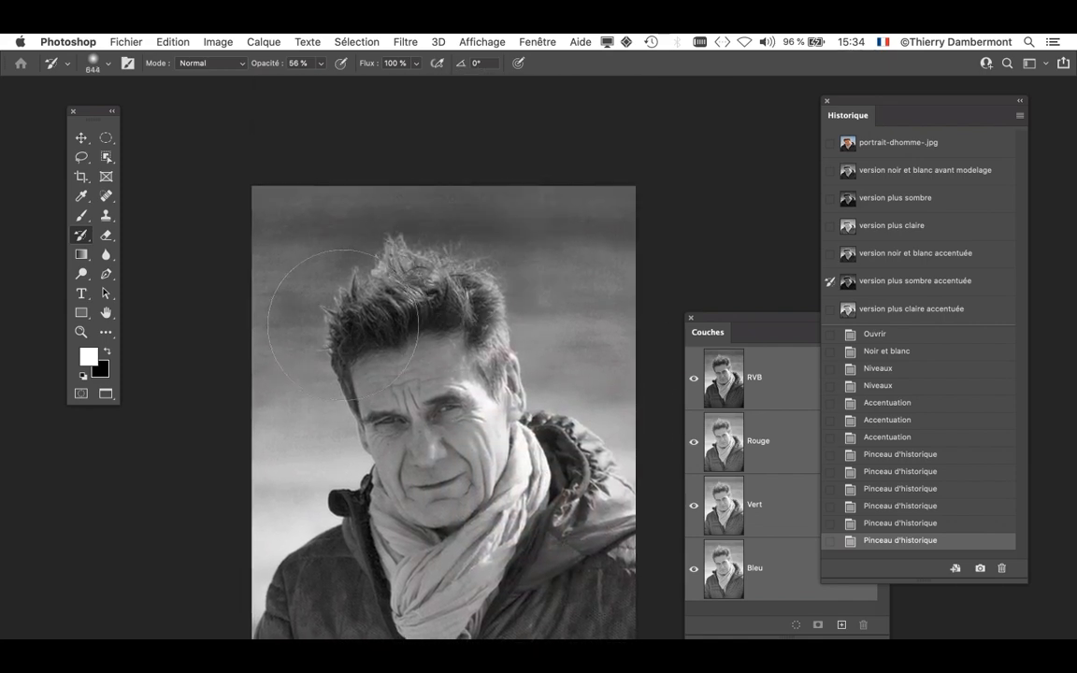
{"action": "left_click_drag", "start_coordinate": [627, 222], "coordinate": [202, 219]}
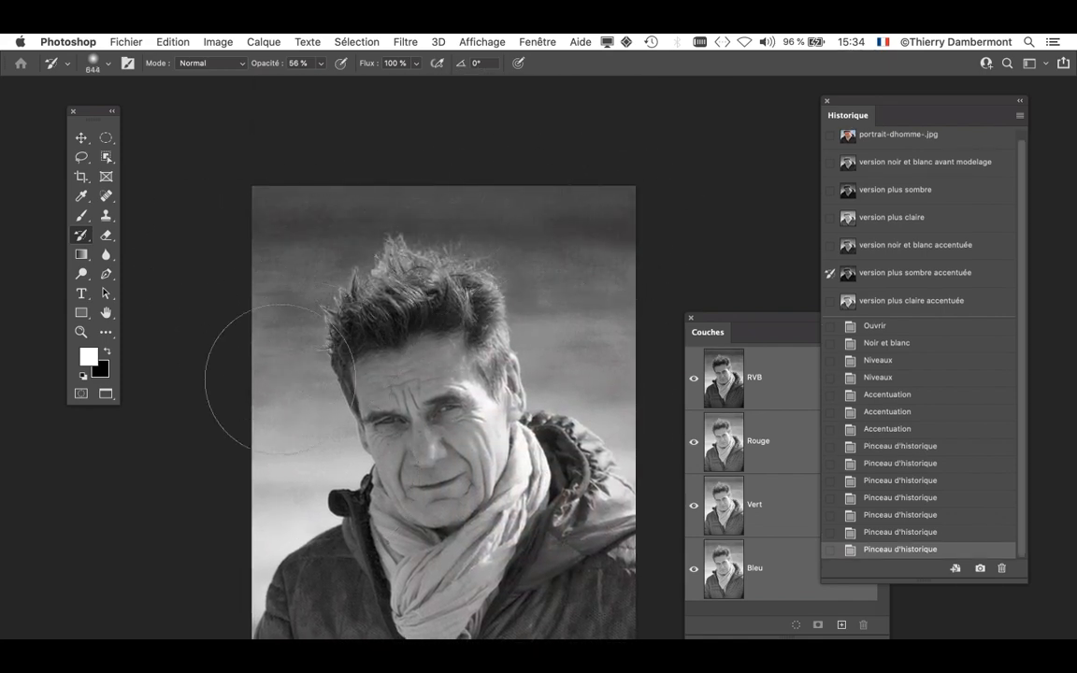
Step: Set "version noir et blanc accentuée" as the History Brush source and paint over the face at size 644
{"action": "scroll", "coordinate": [278, 392], "scroll_direction": "down", "scroll_amount": 2}
{"action": "scroll", "coordinate": [436, 374], "scroll_direction": "down", "scroll_amount": 1}
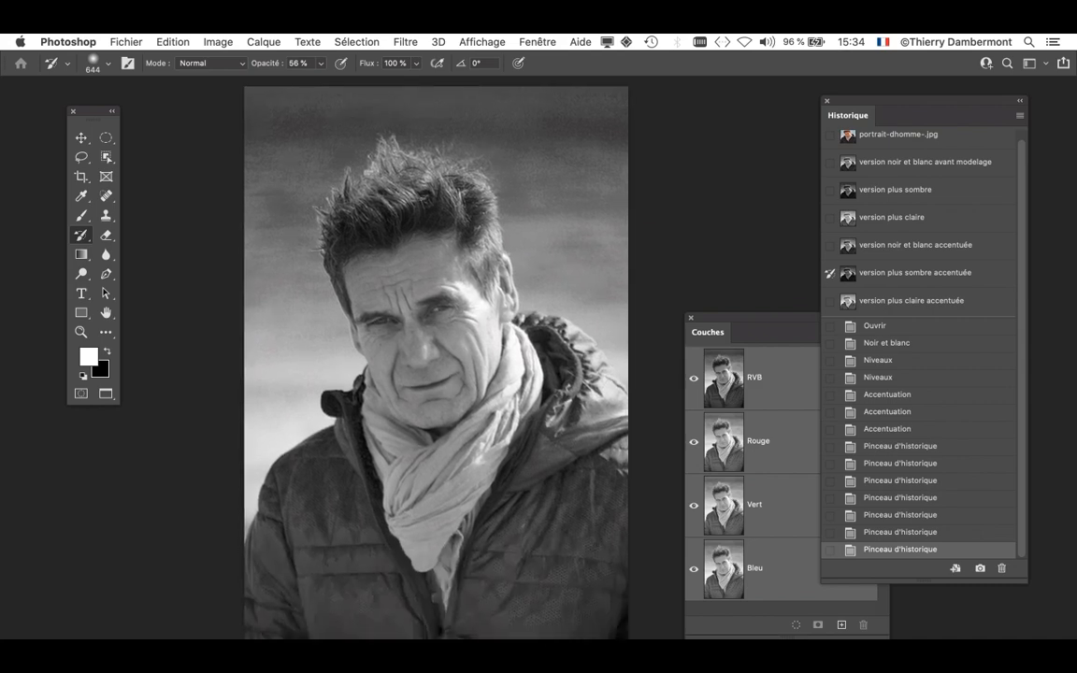
{"action": "left_click", "coordinate": [830, 245]}
{"action": "left_click_drag", "start_coordinate": [396, 295], "coordinate": [413, 327]}
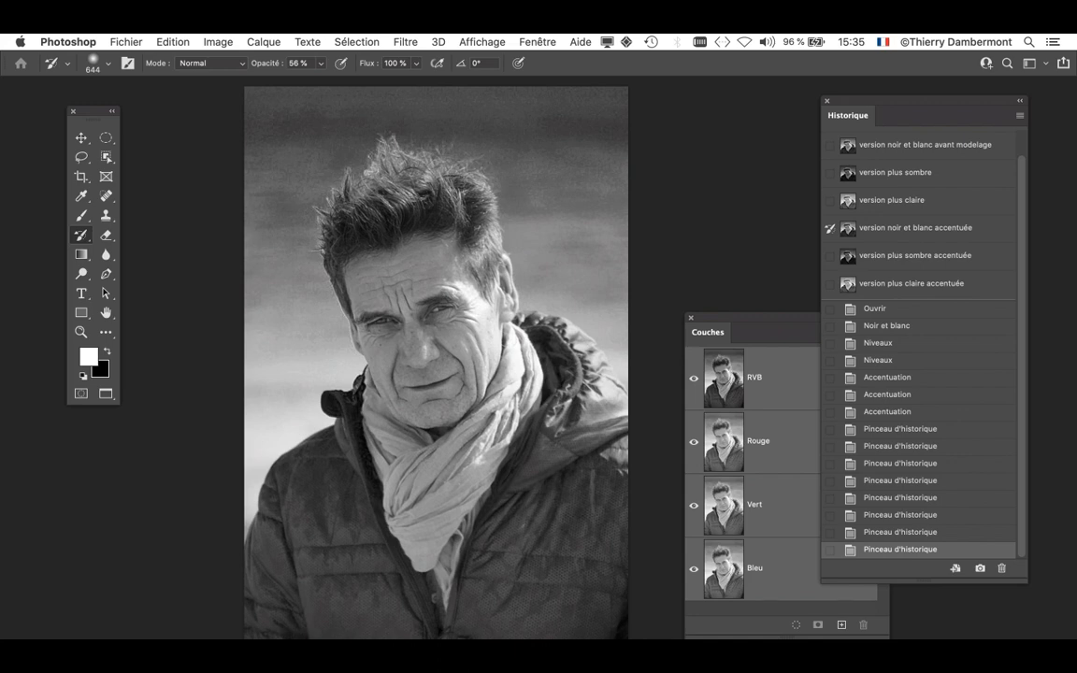
Step: Try darkening the scarf and the face from "version plus sombre accentuée" at size 344, and undo these strokes and the previous face stroke
{"action": "left_click", "coordinate": [829, 255]}
{"action": "left_click_drag", "start_coordinate": [469, 506], "coordinate": [427, 505]}
{"action": "mouse_move", "coordinate": [362, 420]}
{"action": "left_mouse_down"}
{"action": "mouse_move", "coordinate": [378, 484]}
{"action": "mouse_move", "coordinate": [501, 327]}
{"action": "left_mouse_up"}
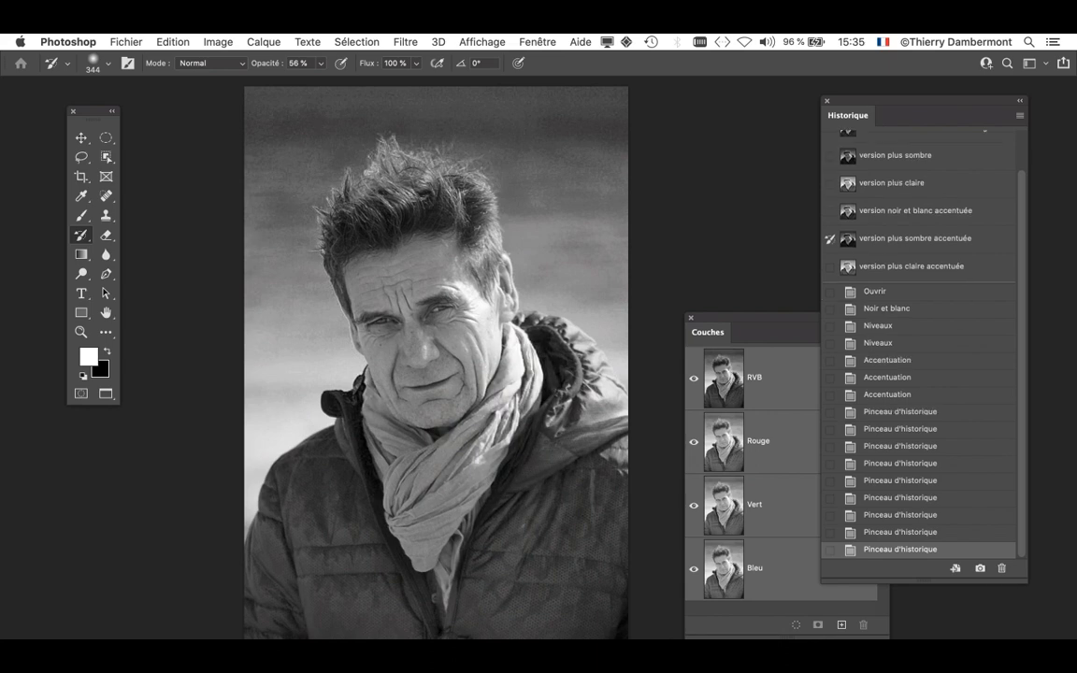
{"action": "key", "text": "super+z"}
{"action": "key", "text": "super+z"}
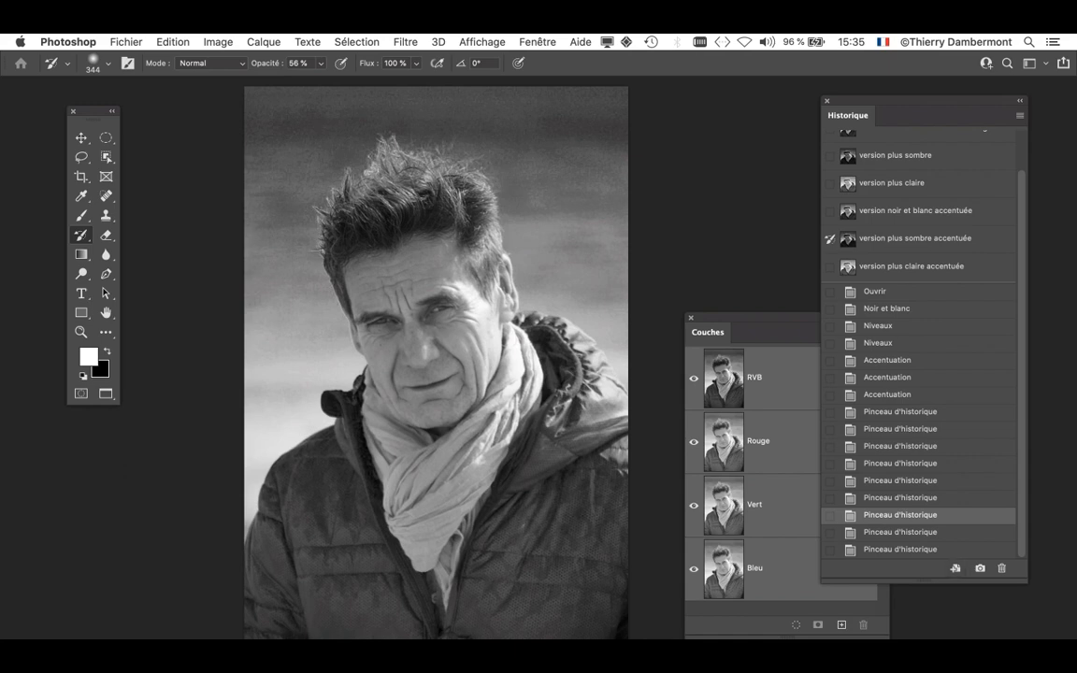
{"action": "mouse_move", "coordinate": [428, 300]}
{"action": "left_mouse_down"}
{"action": "mouse_move", "coordinate": [397, 416]}
{"action": "mouse_move", "coordinate": [417, 412]}
{"action": "left_mouse_up"}
{"action": "key", "text": "super+z"}
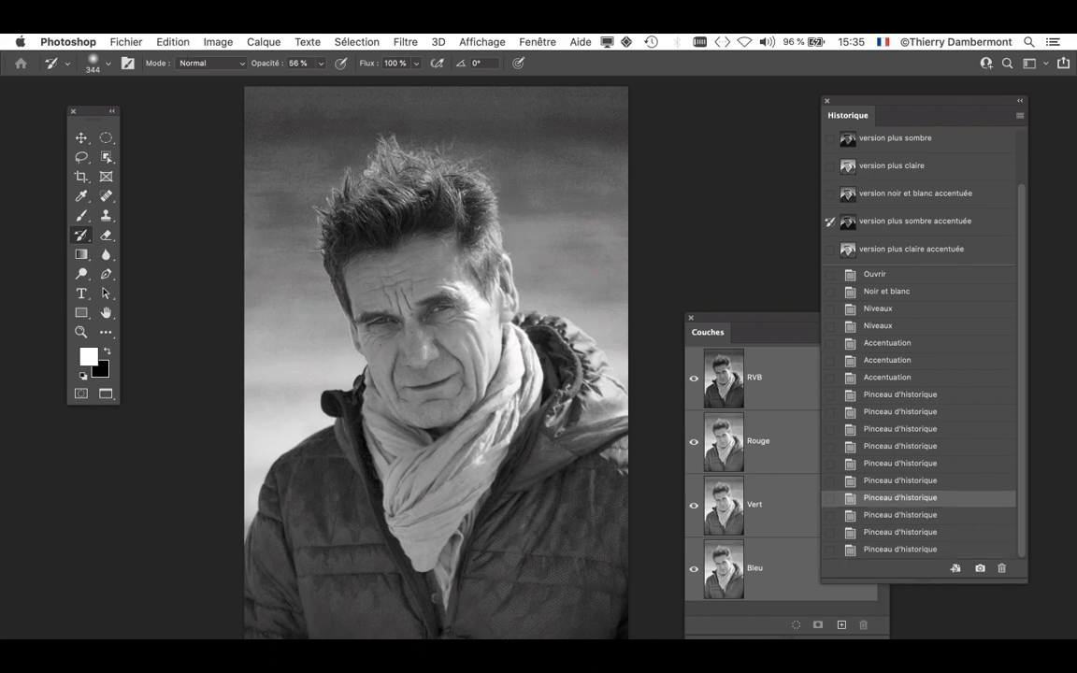
Step: Darken the face from "version plus sombre accentuée" with a size 560 History Brush, and enlarge the history list
{"action": "left_click_drag", "start_coordinate": [442, 312], "coordinate": [487, 312]}
{"action": "left_click_drag", "start_coordinate": [363, 275], "coordinate": [407, 397]}
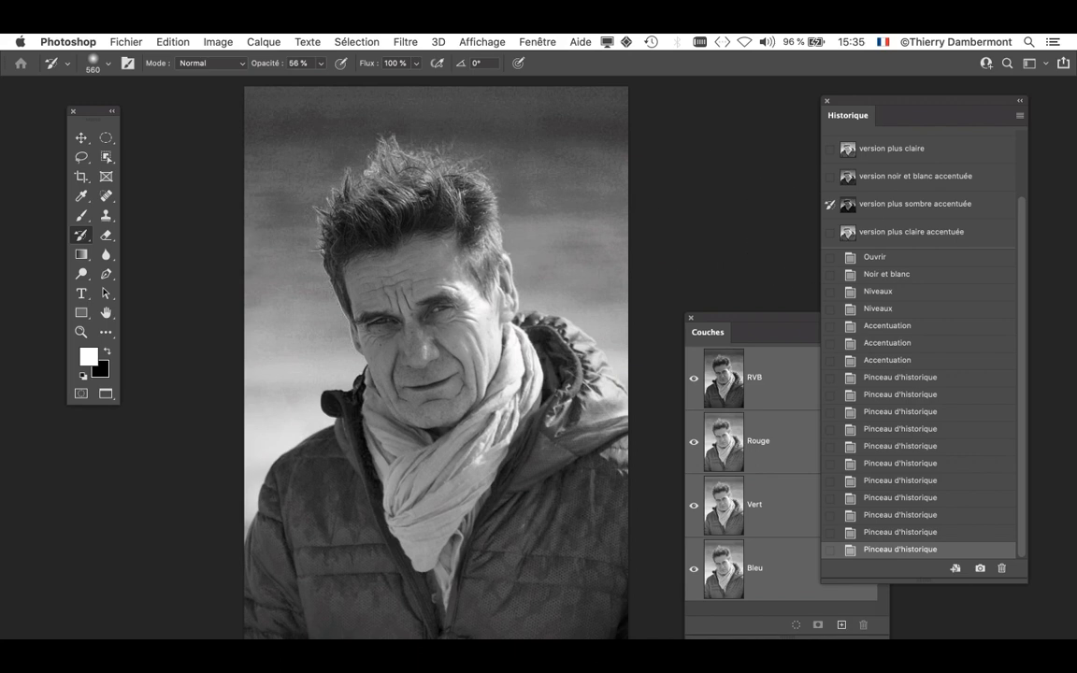
{"action": "scroll", "coordinate": [920, 345], "scroll_direction": "up", "scroll_amount": 3}
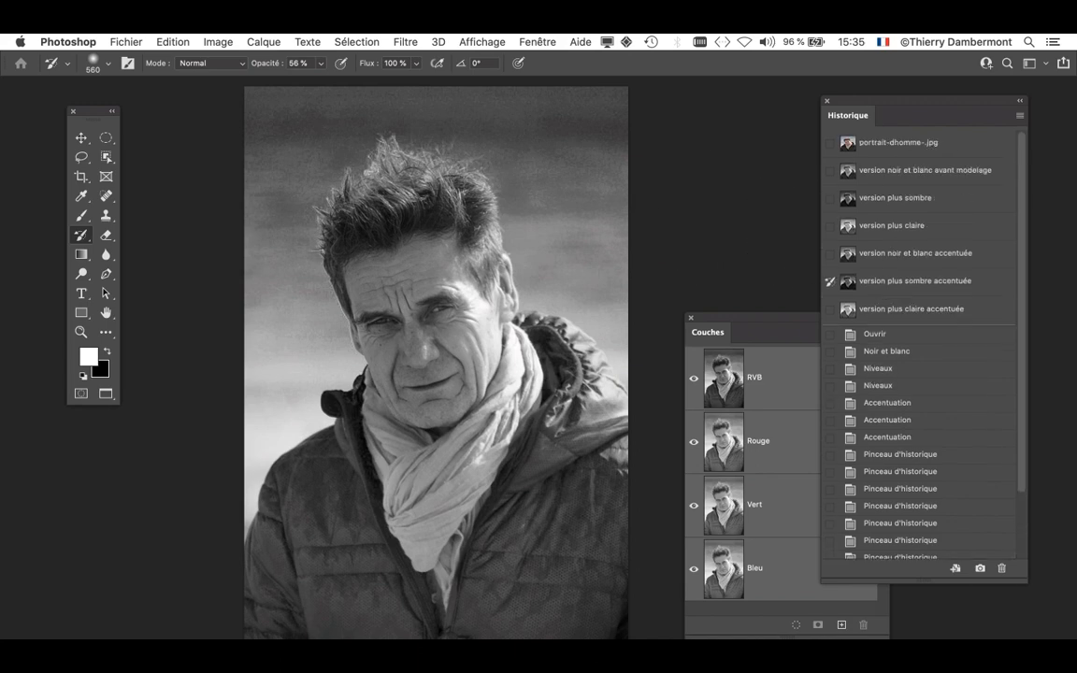
{"action": "left_click_drag", "start_coordinate": [1026, 582], "coordinate": [1063, 659]}
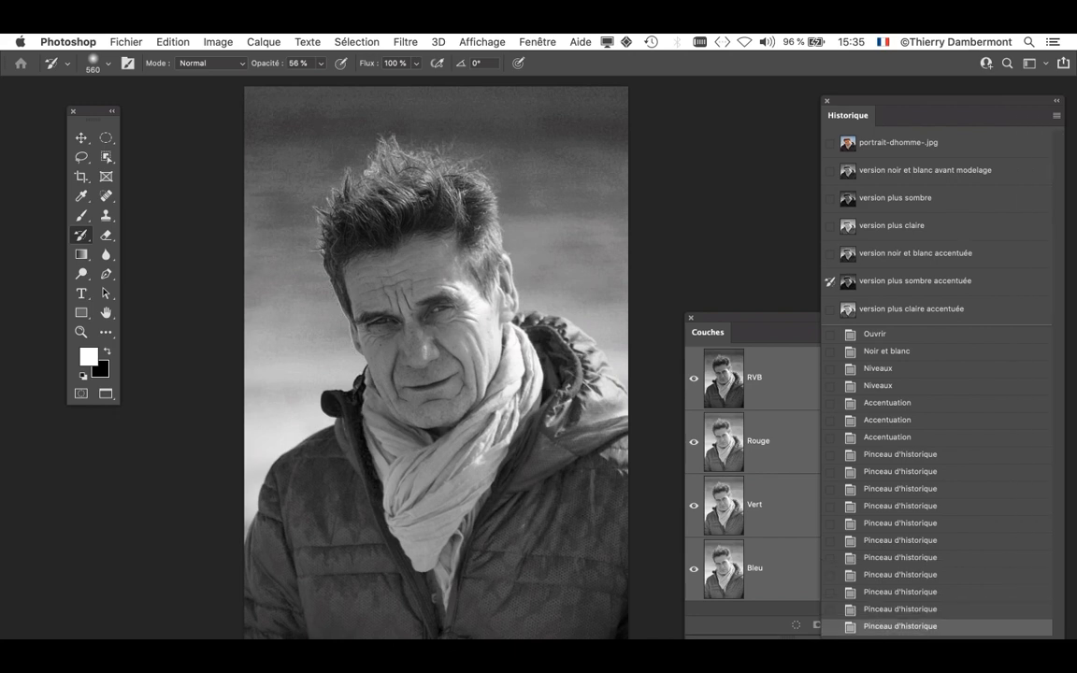
Step: Darken the jacket's lower edges and hood area from "version plus sombre" at size 752, and lighten around the left collar from "version plus claire"
{"action": "left_click", "coordinate": [830, 198]}
{"action": "left_click_drag", "start_coordinate": [513, 365], "coordinate": [537, 365]}
{"action": "left_click_drag", "start_coordinate": [228, 502], "coordinate": [228, 542]}
{"action": "mouse_move", "coordinate": [601, 623]}
{"action": "left_mouse_down"}
{"action": "mouse_move", "coordinate": [555, 539]}
{"action": "mouse_move", "coordinate": [553, 595]}
{"action": "left_mouse_up"}
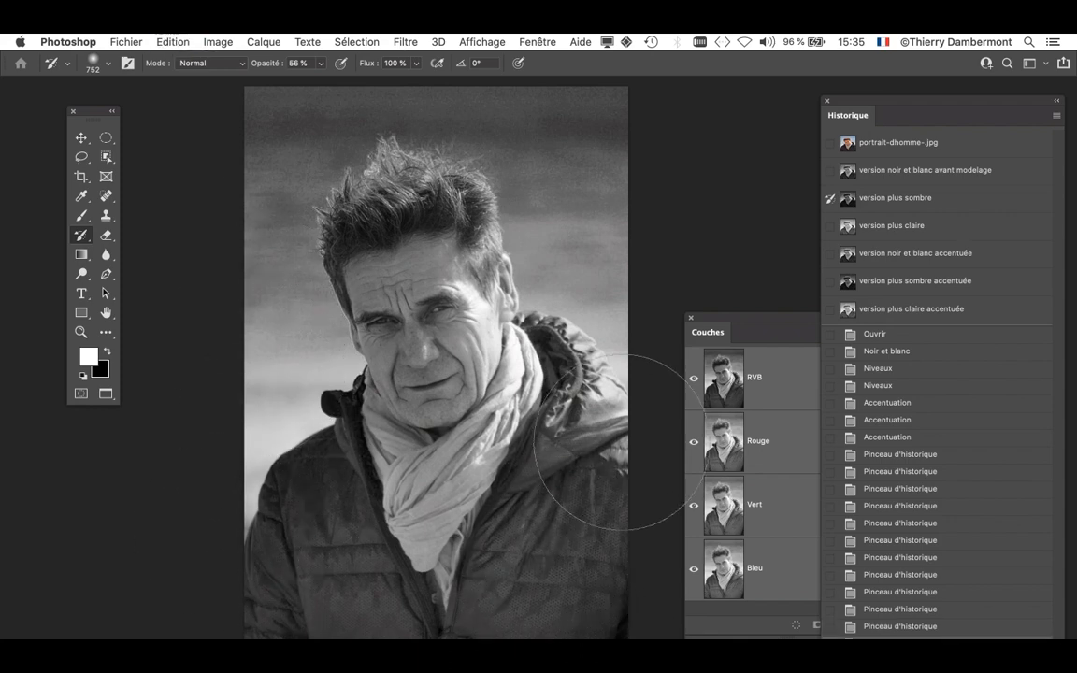
{"action": "left_click", "coordinate": [573, 359]}
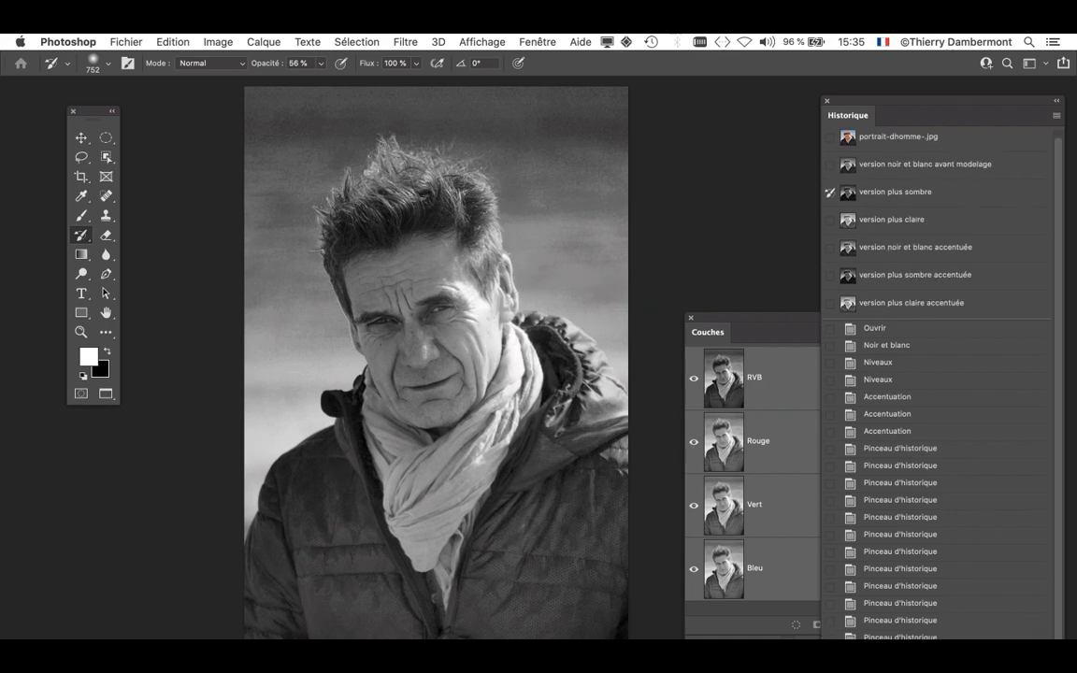
{"action": "left_click", "coordinate": [829, 219]}
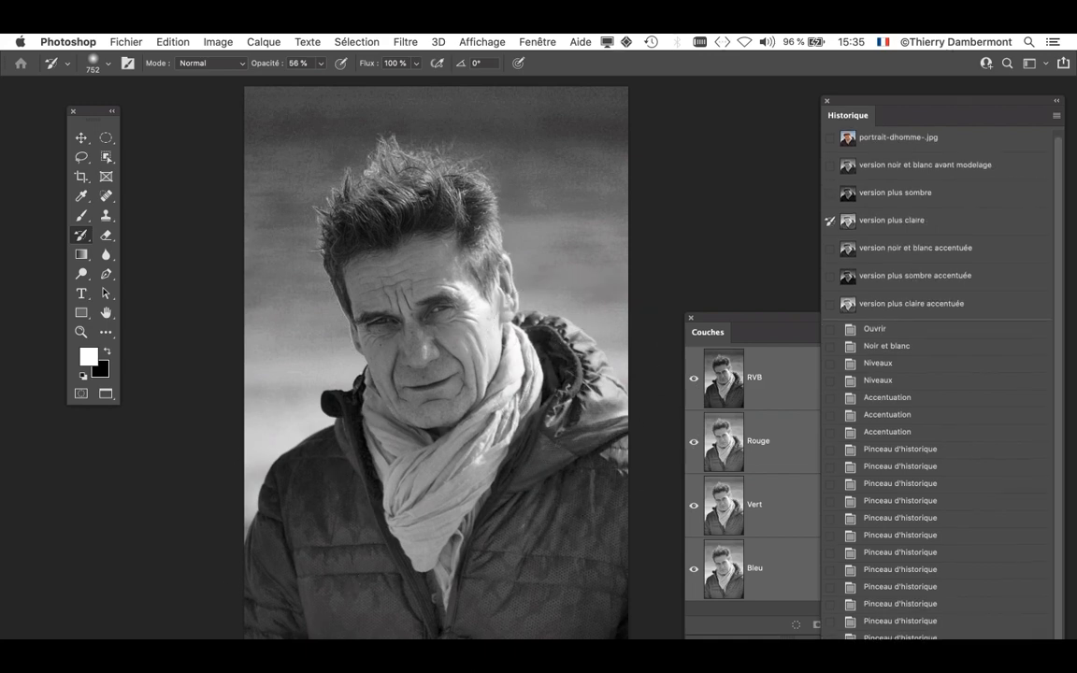
{"action": "left_click", "coordinate": [330, 405]}
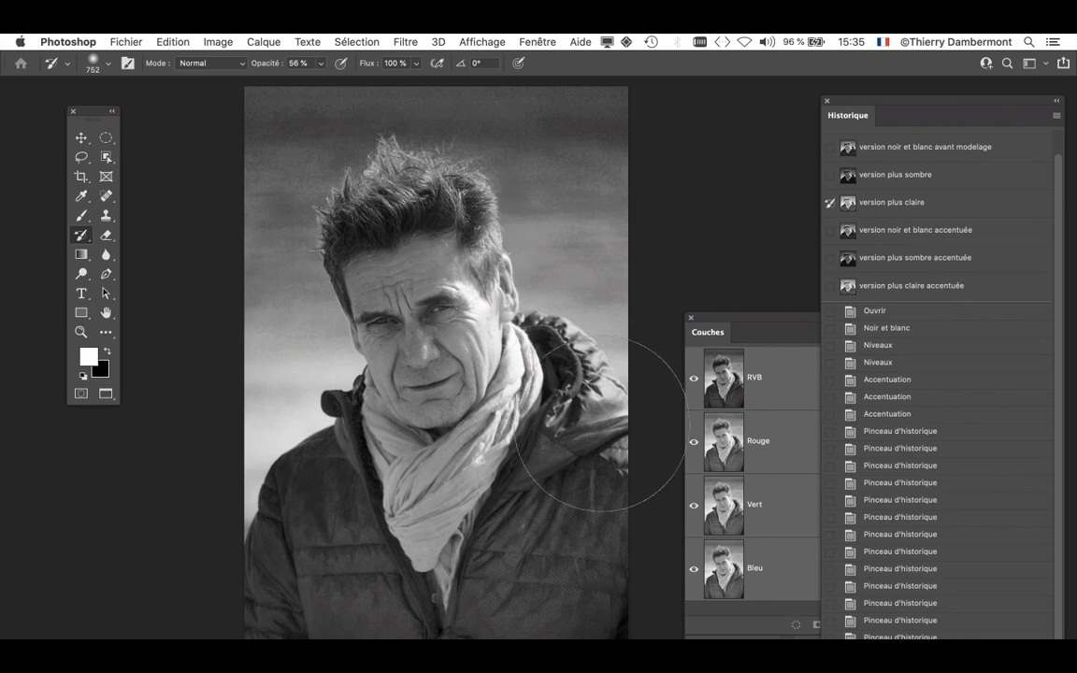
Step: Paint from "version plus sombre accentuée" over the face, scarf and background beside the cheek, with size 599 and 87 % opacity
{"action": "scroll", "coordinate": [595, 421], "scroll_direction": "down", "scroll_amount": 3}
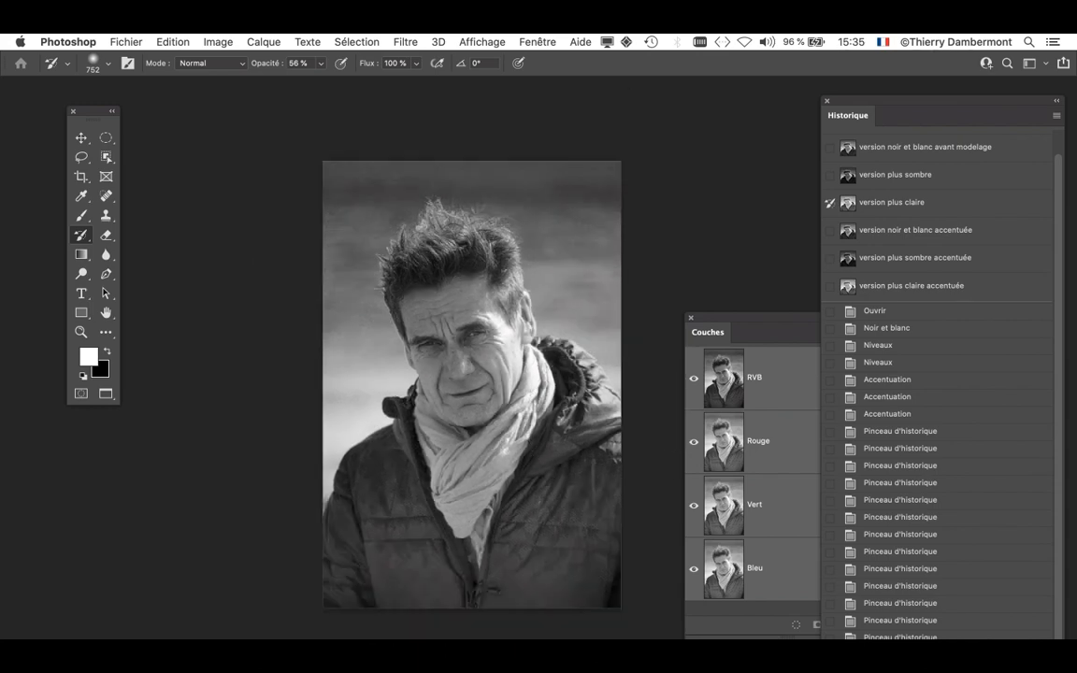
{"action": "left_click", "coordinate": [829, 257]}
{"action": "left_click_drag", "start_coordinate": [462, 404], "coordinate": [416, 404]}
{"action": "left_click", "coordinate": [321, 62]}
{"action": "left_click_drag", "start_coordinate": [320, 80], "coordinate": [341, 80]}
{"action": "mouse_move", "coordinate": [381, 317]}
{"action": "left_mouse_down"}
{"action": "mouse_move", "coordinate": [397, 364]}
{"action": "mouse_move", "coordinate": [426, 383]}
{"action": "left_mouse_up"}
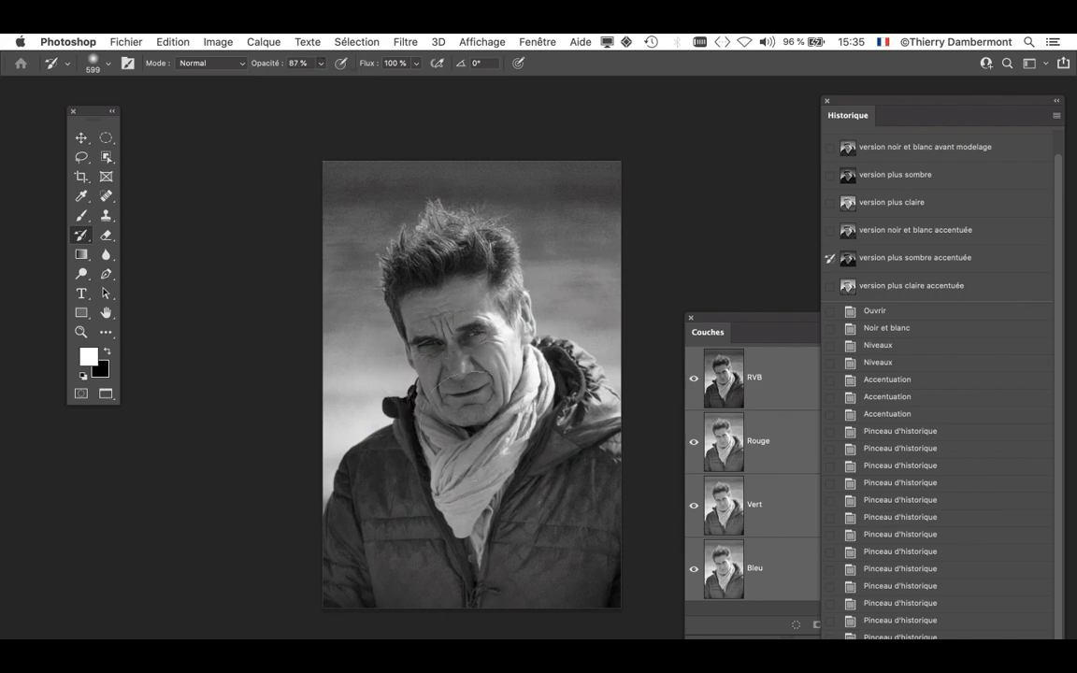
{"action": "left_click_drag", "start_coordinate": [483, 435], "coordinate": [509, 486]}
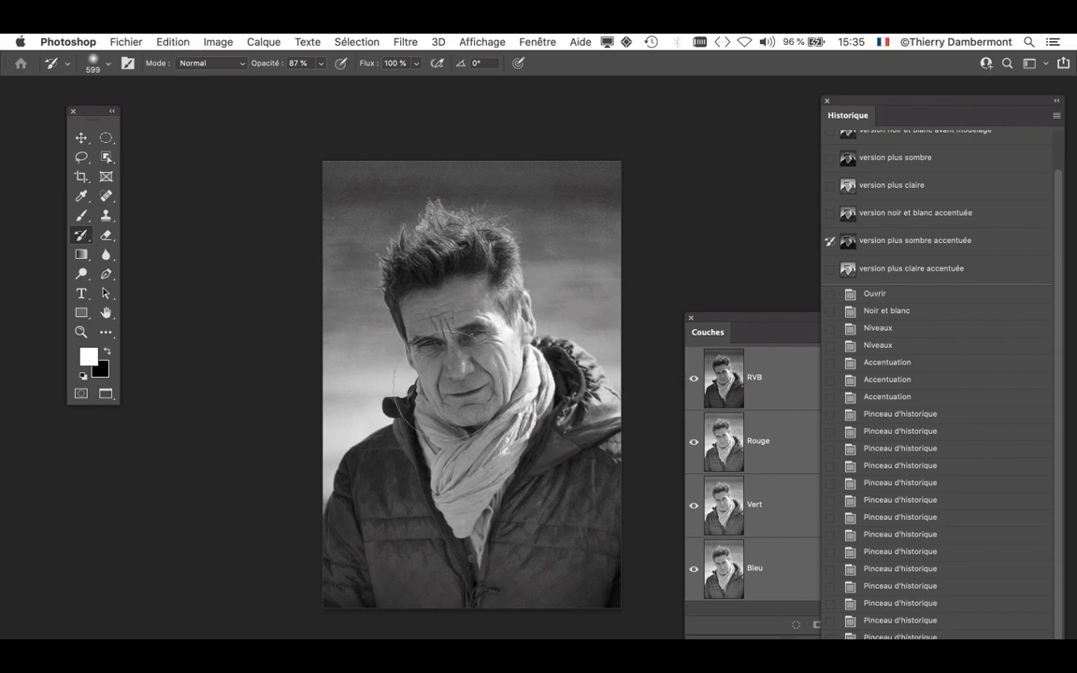
{"action": "left_click_drag", "start_coordinate": [401, 360], "coordinate": [379, 374]}
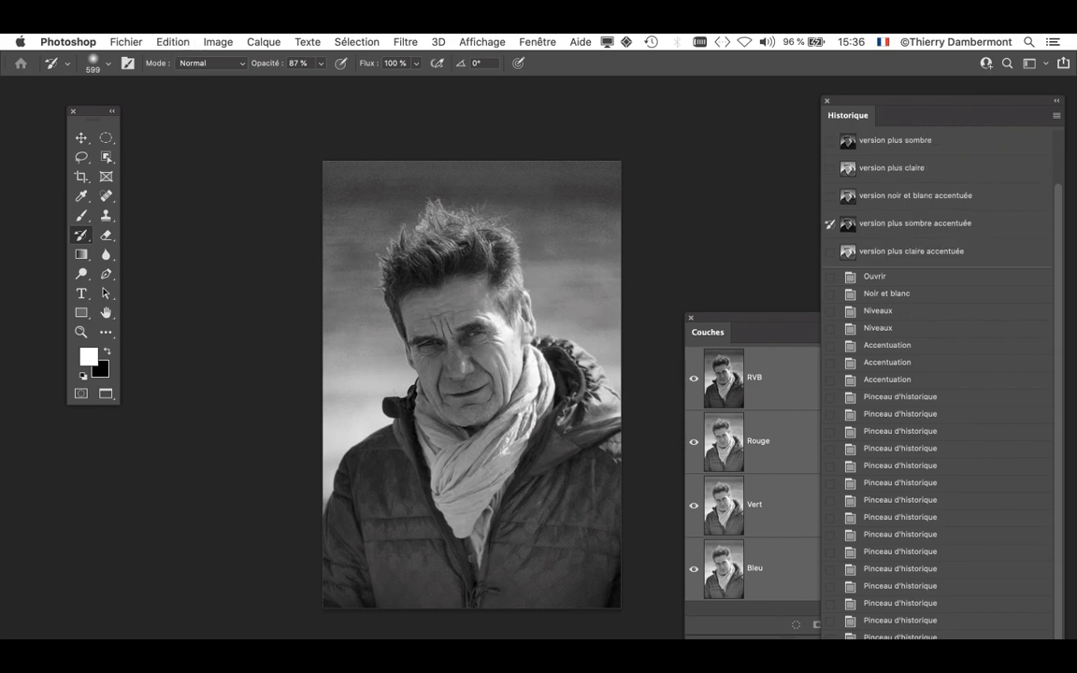
Step: Save the current state of the whole document as a new history snapshot named "version modelée"
{"action": "scroll", "coordinate": [449, 428], "scroll_direction": "up", "scroll_amount": 3}
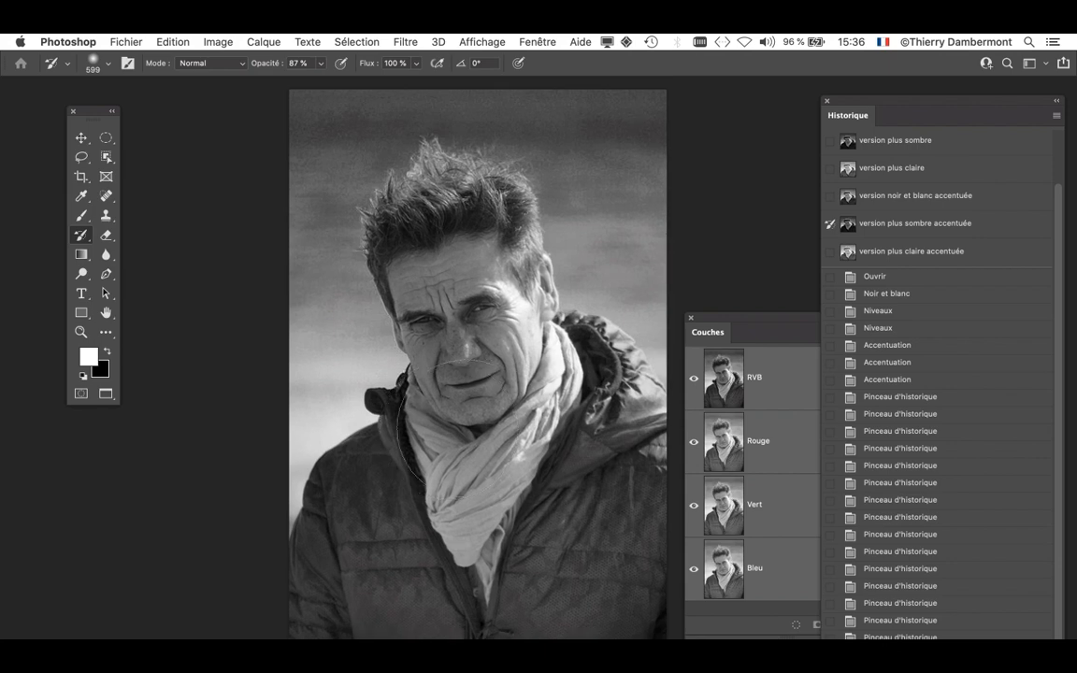
{"action": "scroll", "coordinate": [448, 428], "scroll_direction": "right", "scroll_amount": 5}
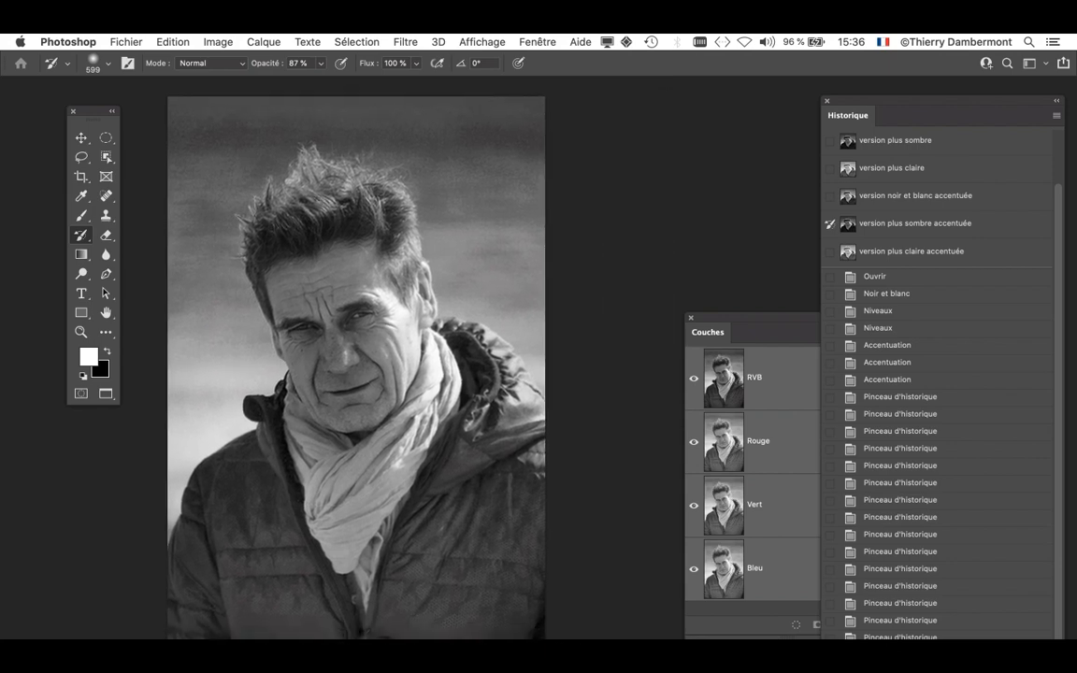
{"action": "scroll", "coordinate": [939, 374], "scroll_direction": "up", "scroll_amount": 2}
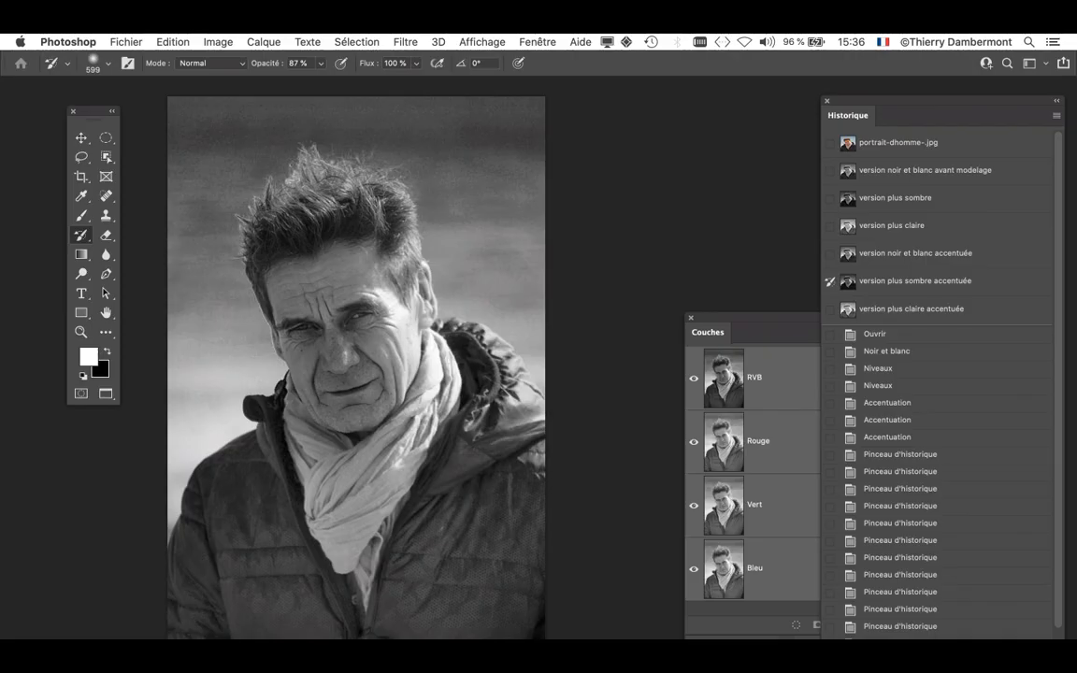
{"action": "left_click_drag", "start_coordinate": [937, 102], "coordinate": [689, 57]}
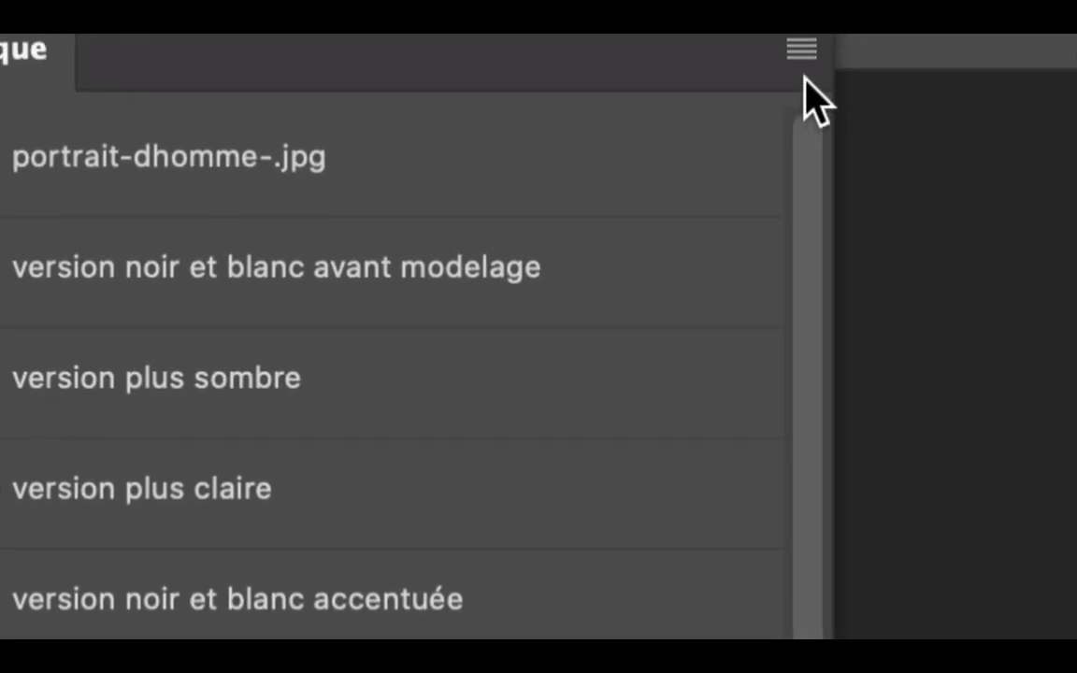
{"action": "left_click", "coordinate": [807, 70]}
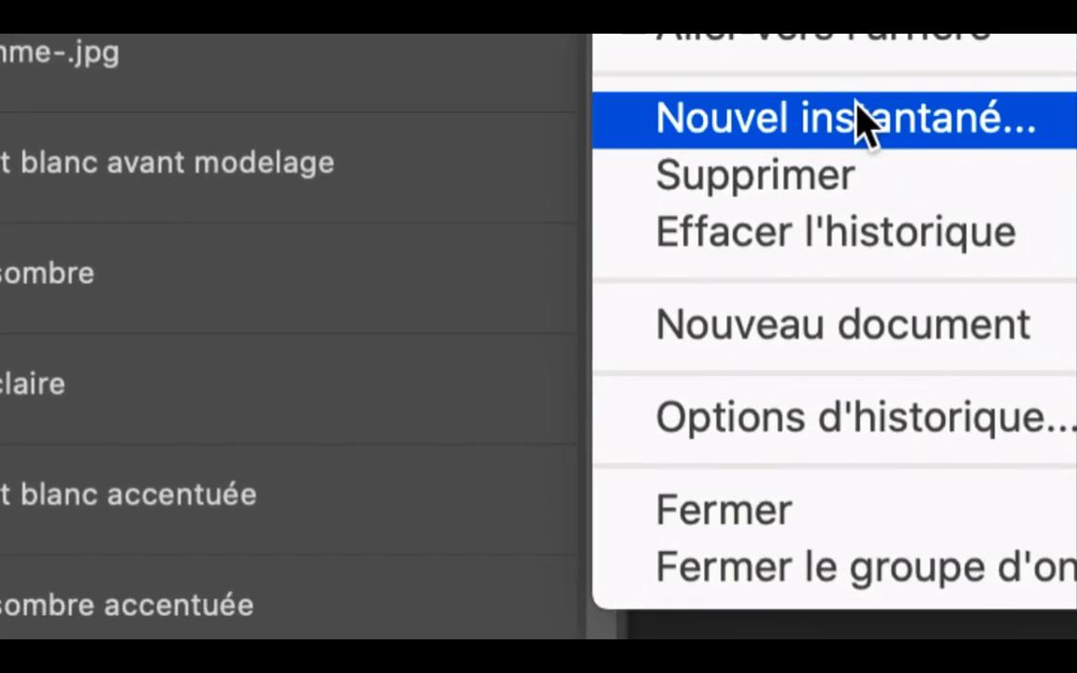
{"action": "left_click", "coordinate": [1062, 260]}
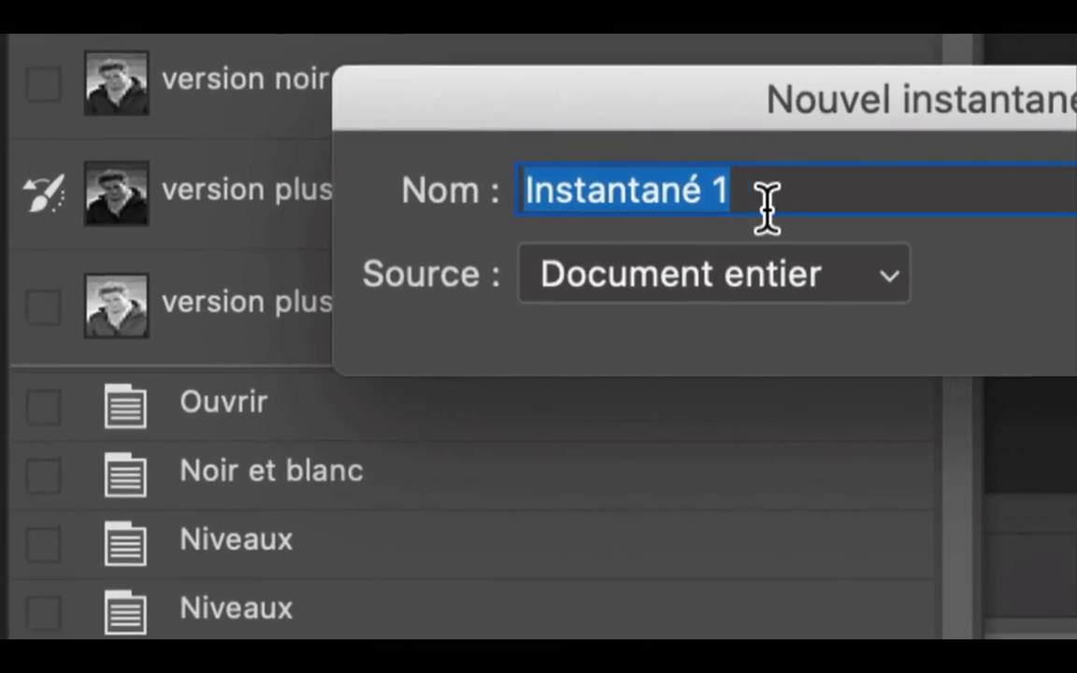
{"action": "type", "text": "version mod"}
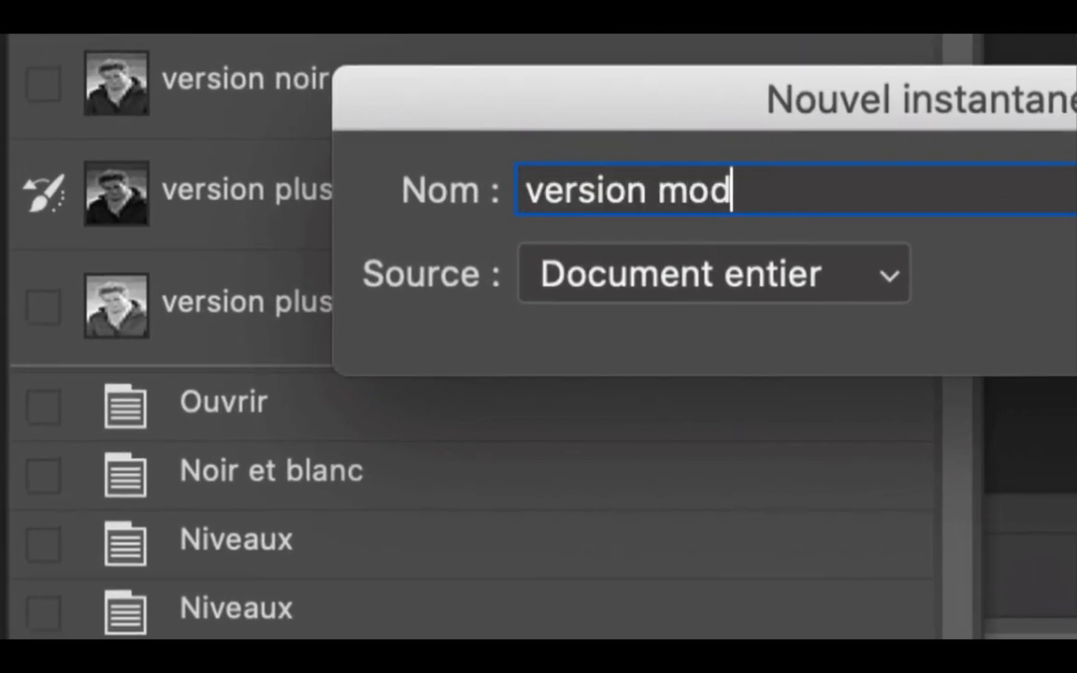
{"action": "type", "text": "elée"}
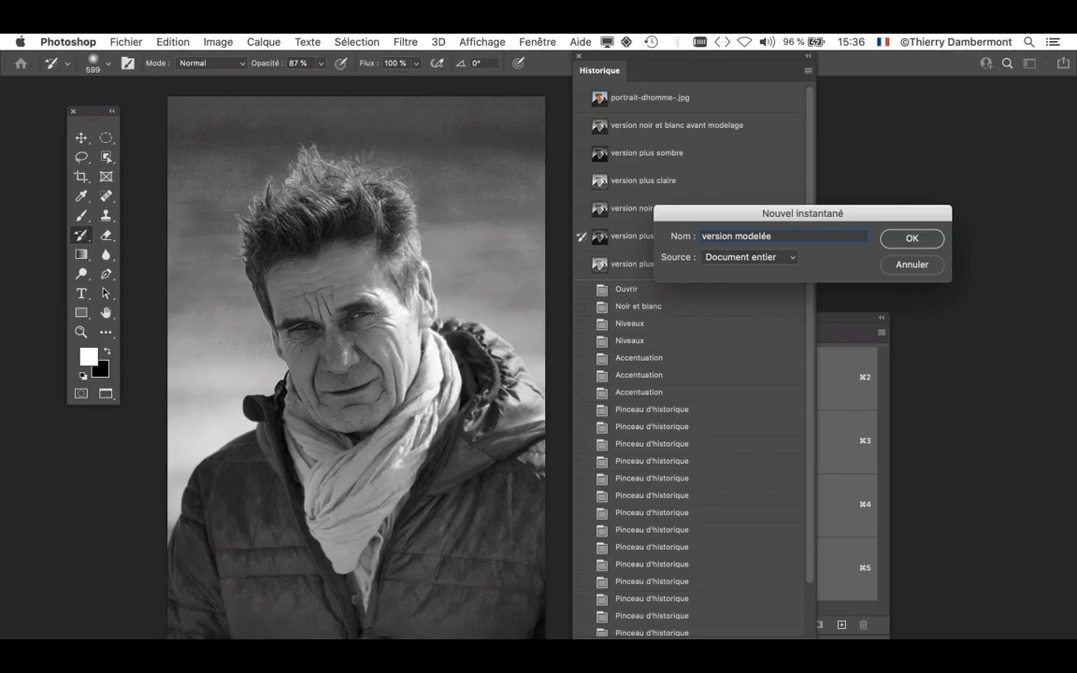
{"action": "key", "text": "Return"}
Step: Compare the "version noir et blanc avant modelage" and "version modelée" snapshots by alternating between them, ending on "version modelée"
{"action": "left_click_drag", "start_coordinate": [696, 57], "coordinate": [869, 101]}
{"action": "left_click", "coordinate": [816, 252]}
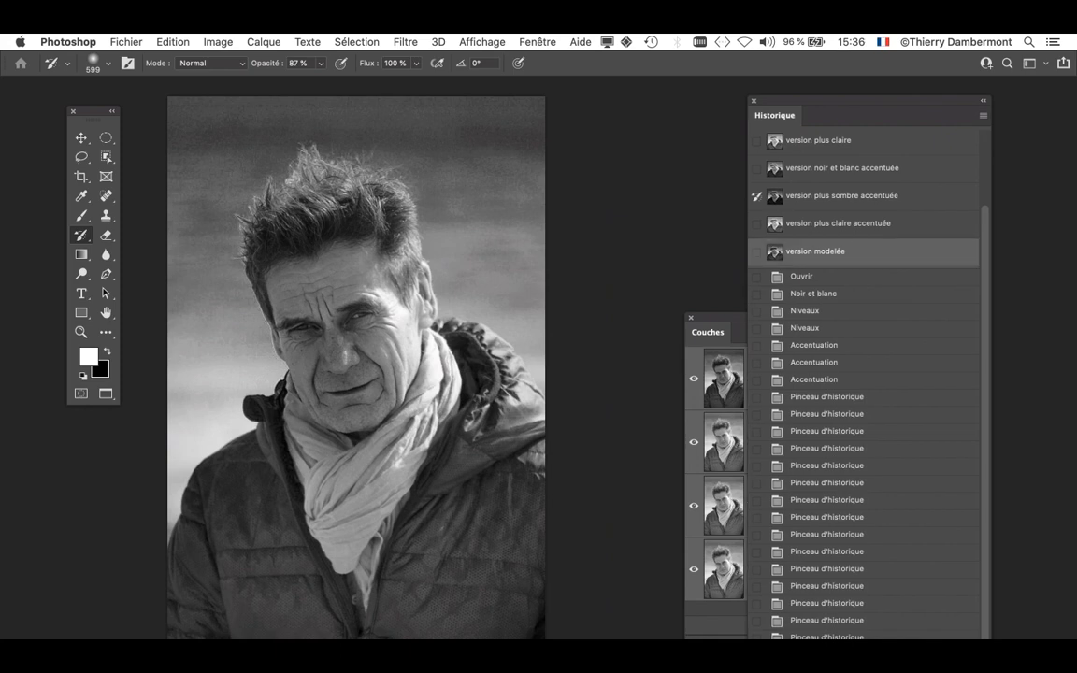
{"action": "scroll", "coordinate": [864, 373], "scroll_direction": "up", "scroll_amount": 3}
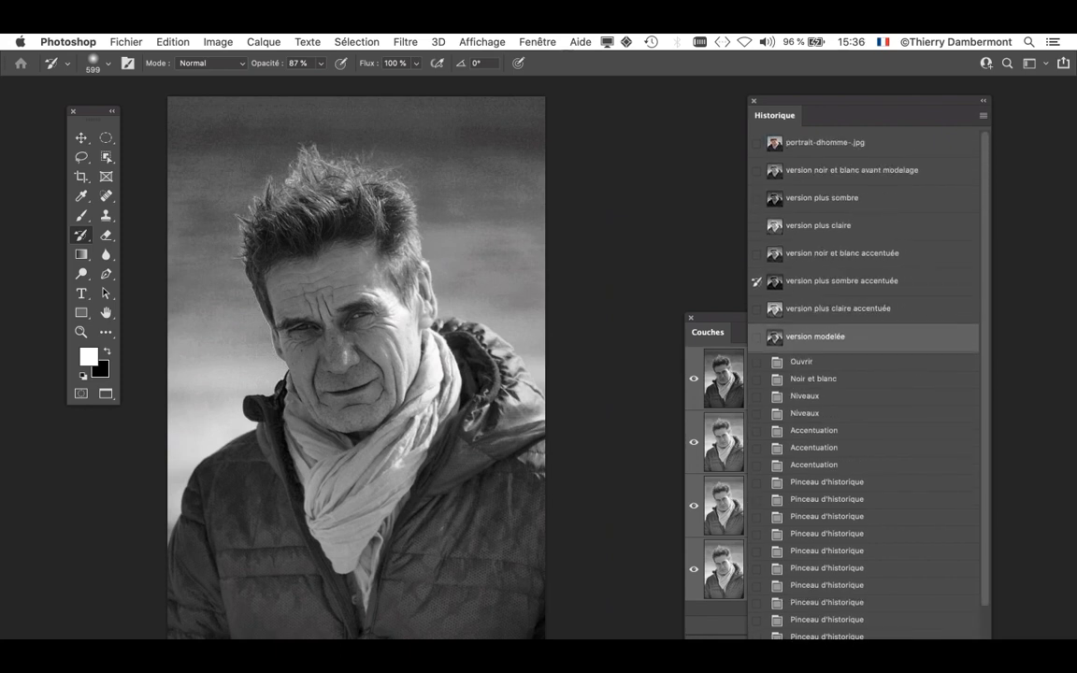
{"action": "left_click", "coordinate": [851, 170]}
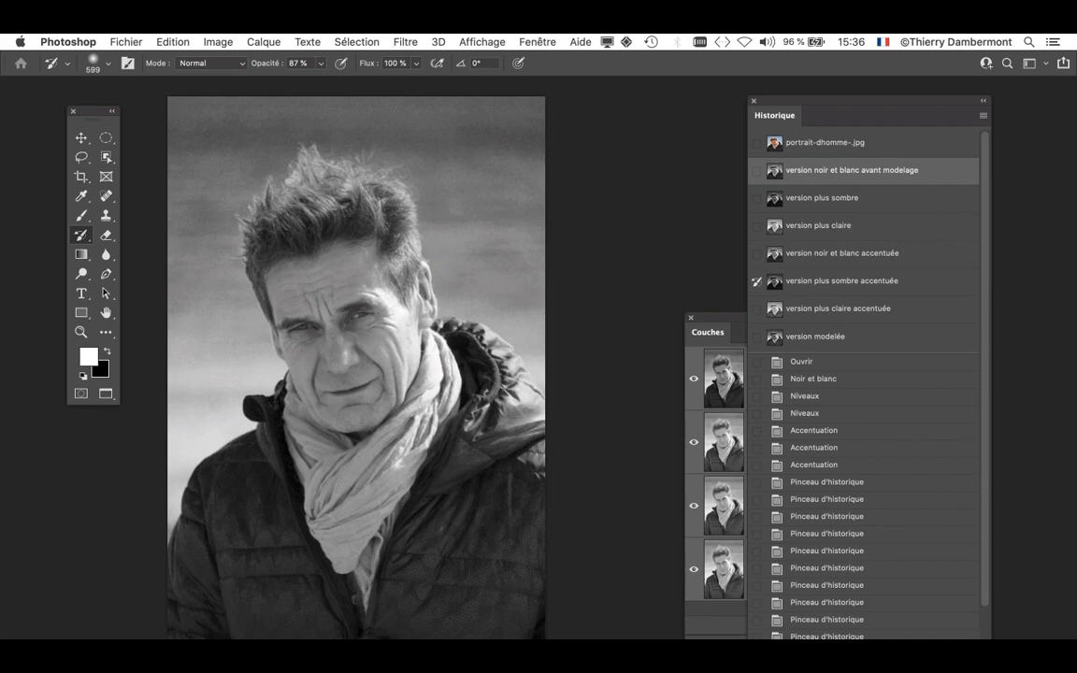
{"action": "left_click", "coordinate": [815, 336]}
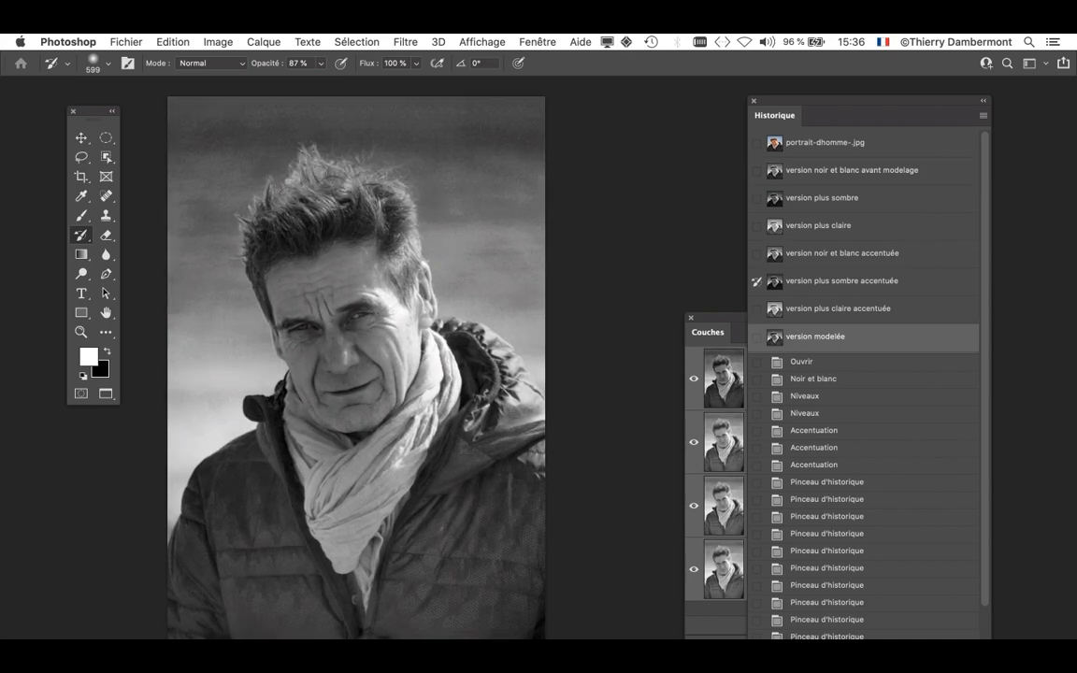
{"action": "left_click", "coordinate": [851, 170]}
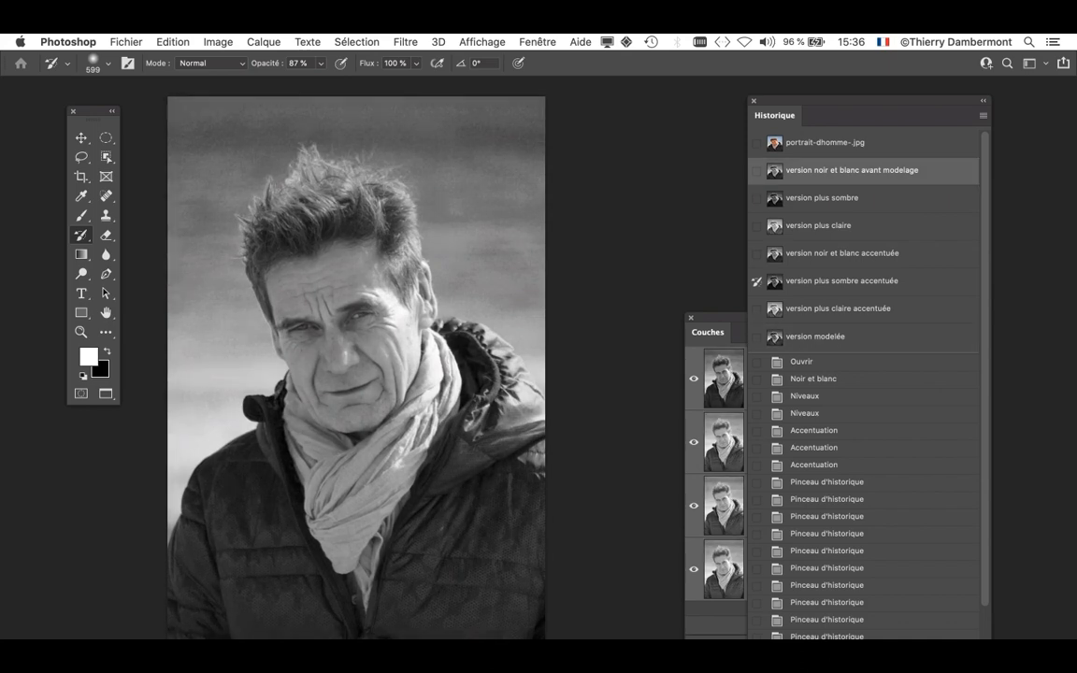
{"action": "left_click", "coordinate": [816, 336]}
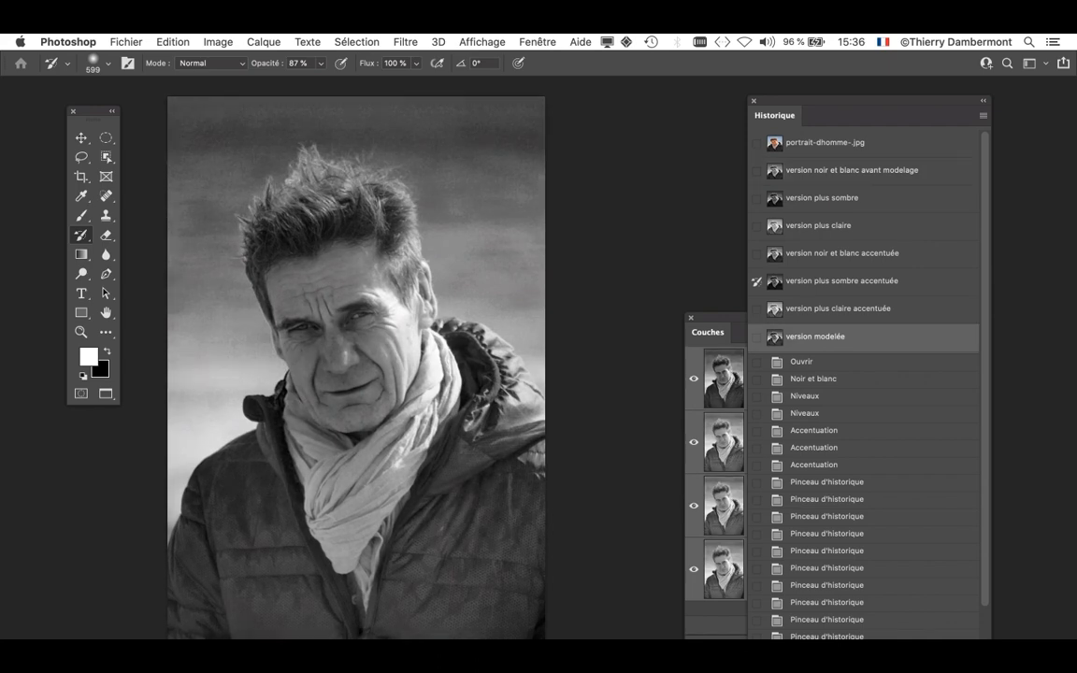
{"action": "left_click", "coordinate": [851, 170]}
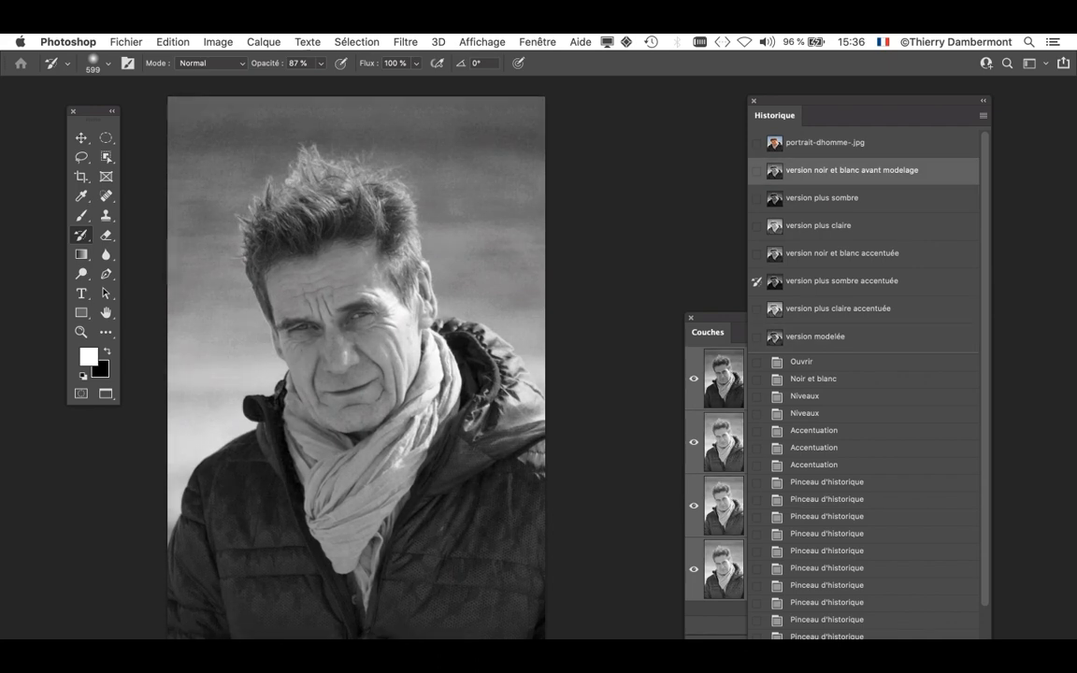
{"action": "left_click", "coordinate": [816, 337]}
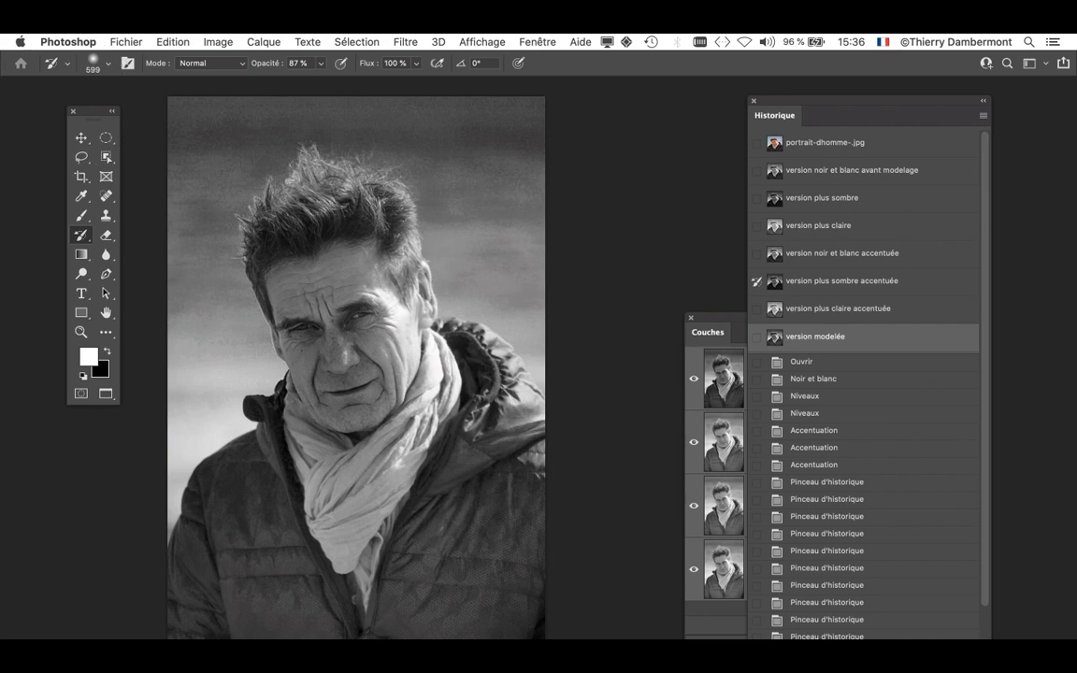
{"action": "left_click_drag", "start_coordinate": [94, 112], "coordinate": [51, 110]}
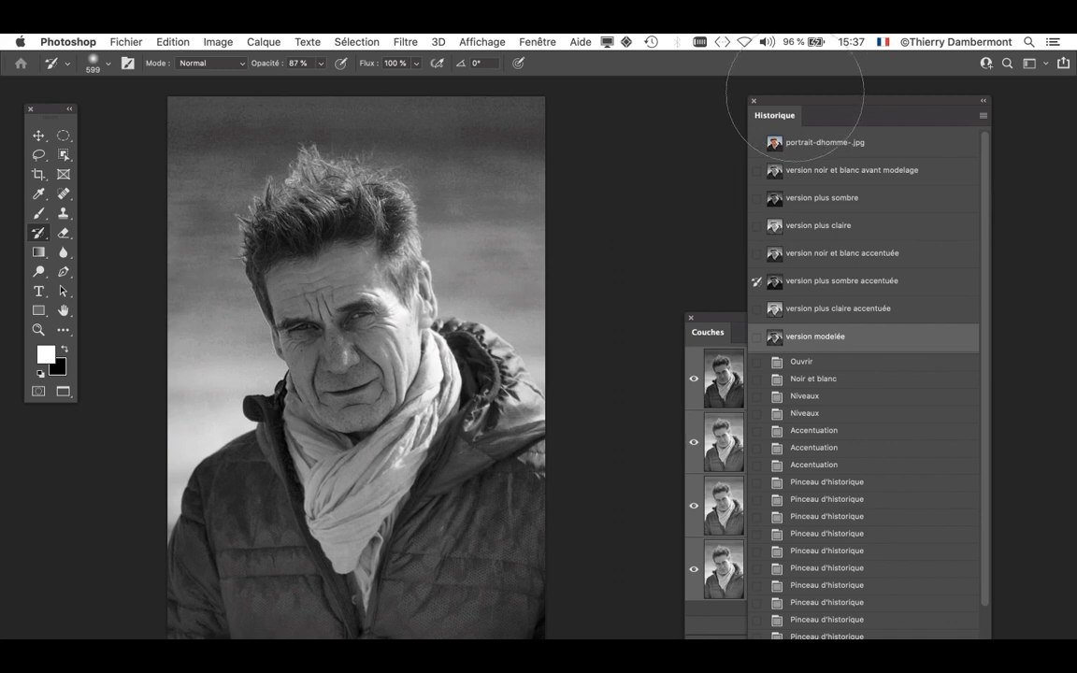
Step: Move the history panel aside and colorize the whole portrait with Hue/Saturation, using a blue hue and a saturation of 14
{"action": "left_click_drag", "start_coordinate": [774, 115], "coordinate": [949, 301]}
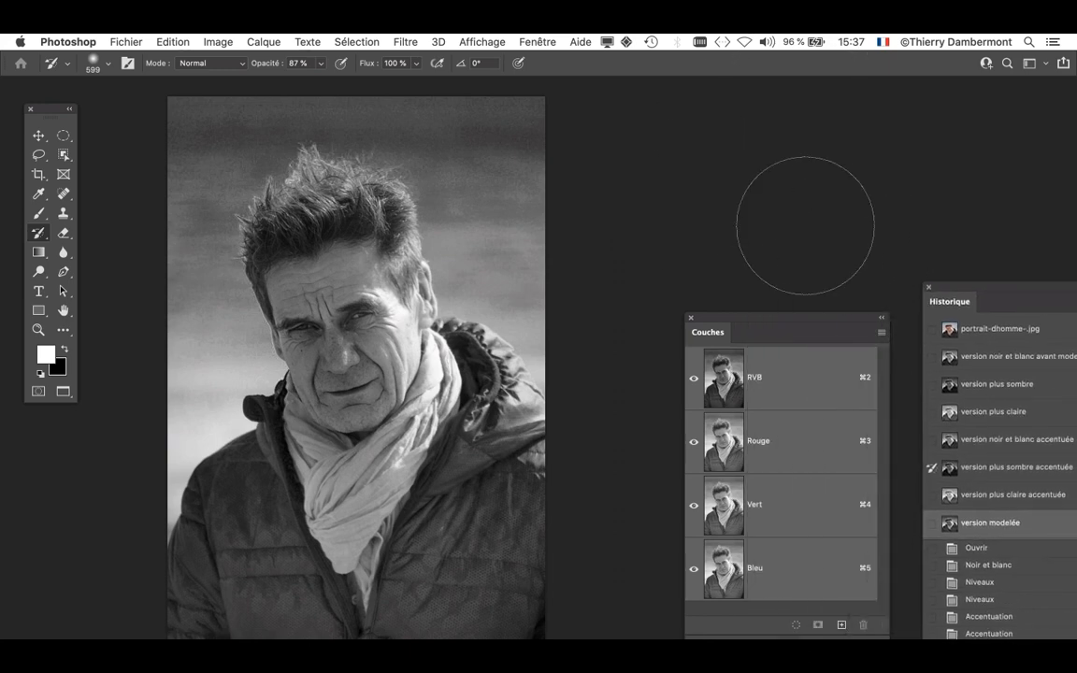
{"action": "left_click", "coordinate": [217, 42]}
{"action": "mouse_move", "coordinate": [222, 84]}
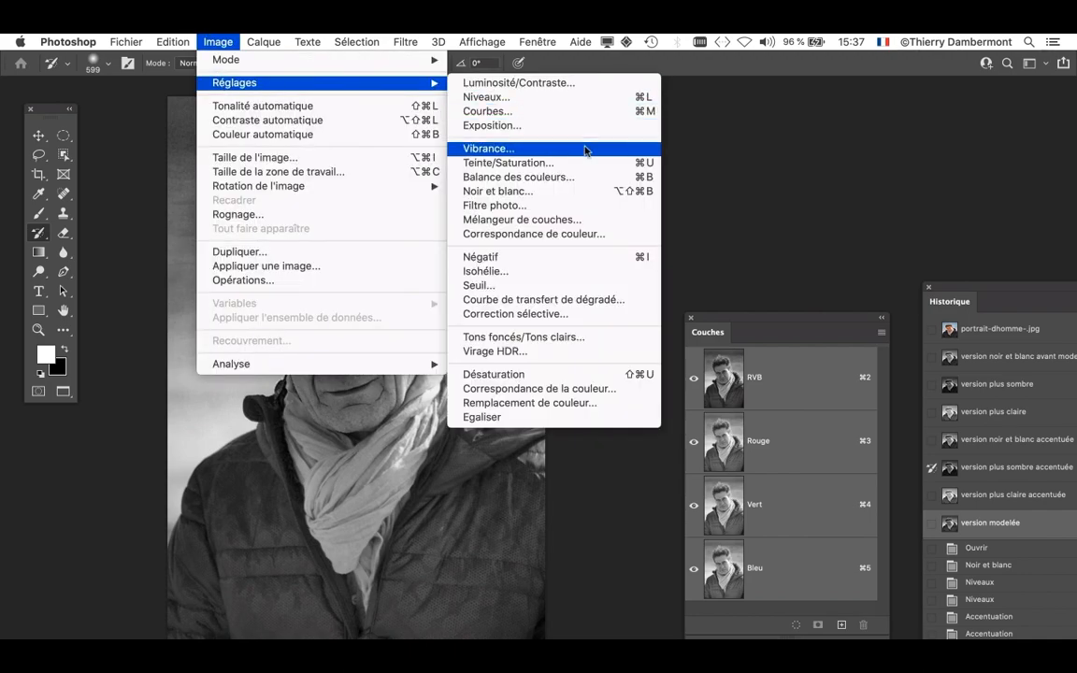
{"action": "left_click", "coordinate": [528, 163]}
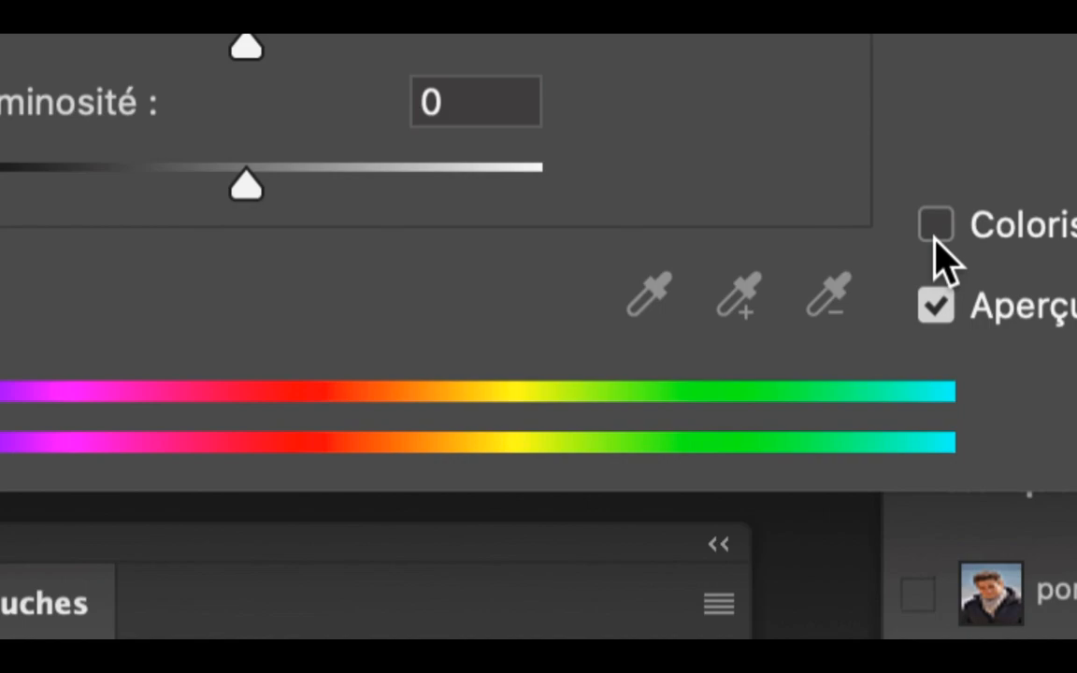
{"action": "left_click", "coordinate": [935, 236]}
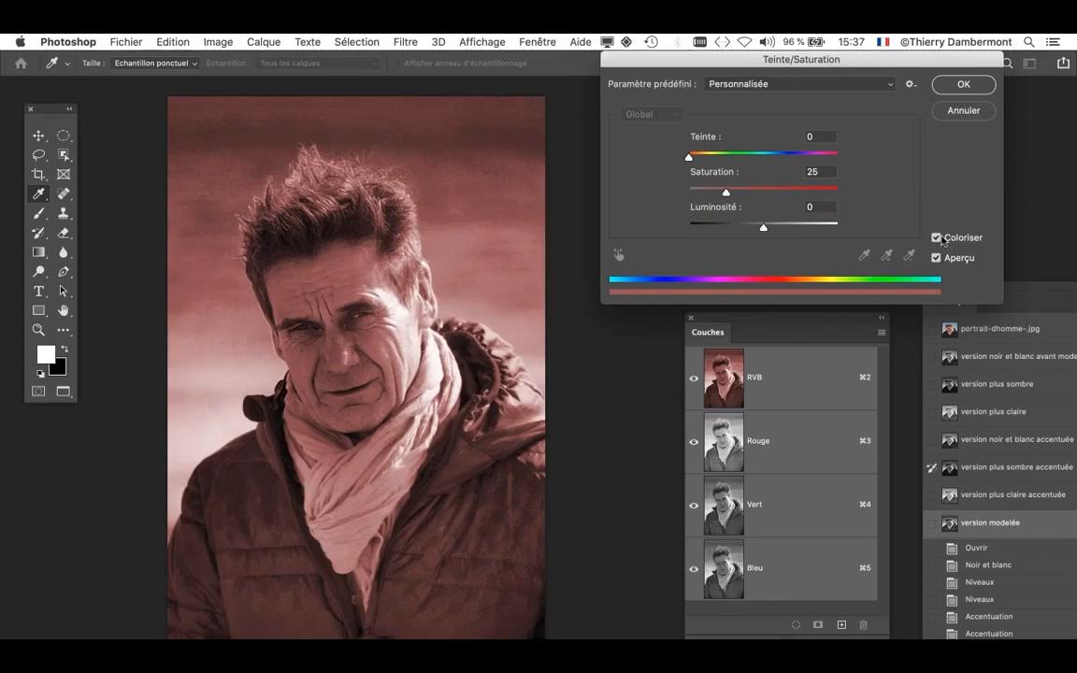
{"action": "left_click_drag", "start_coordinate": [732, 191], "coordinate": [793, 157]}
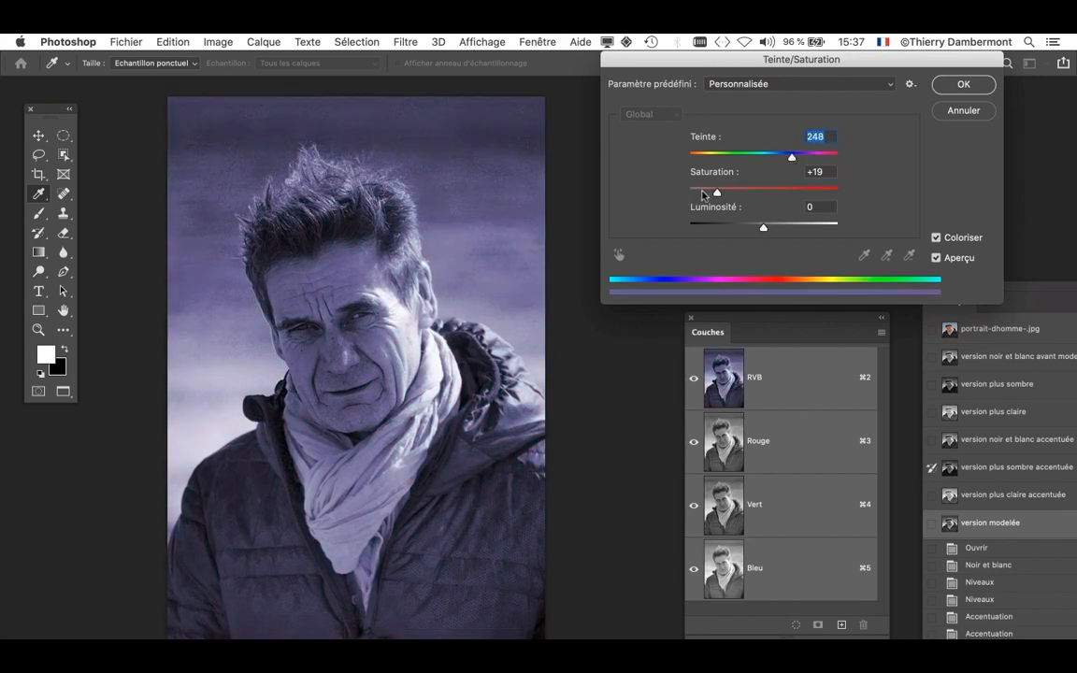
{"action": "left_click_drag", "start_coordinate": [717, 192], "coordinate": [709, 195]}
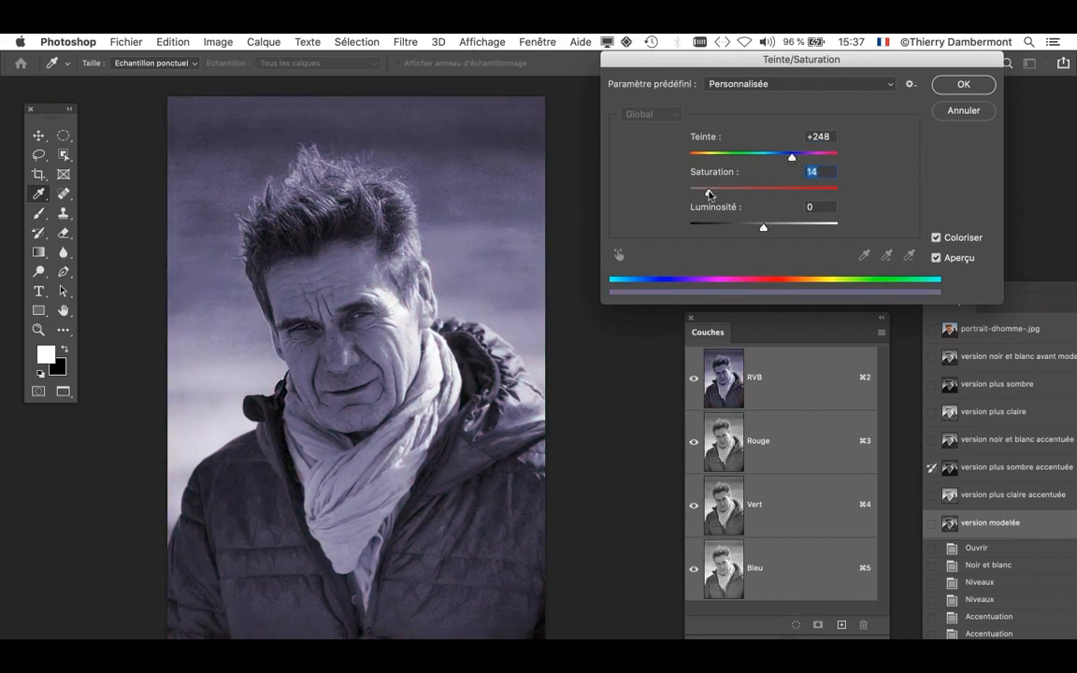
{"action": "mouse_move", "coordinate": [793, 157]}
{"action": "left_mouse_down"}
{"action": "mouse_move", "coordinate": [803, 158]}
{"action": "mouse_move", "coordinate": [789, 158]}
{"action": "left_mouse_up"}
{"action": "left_click", "coordinate": [979, 86]}
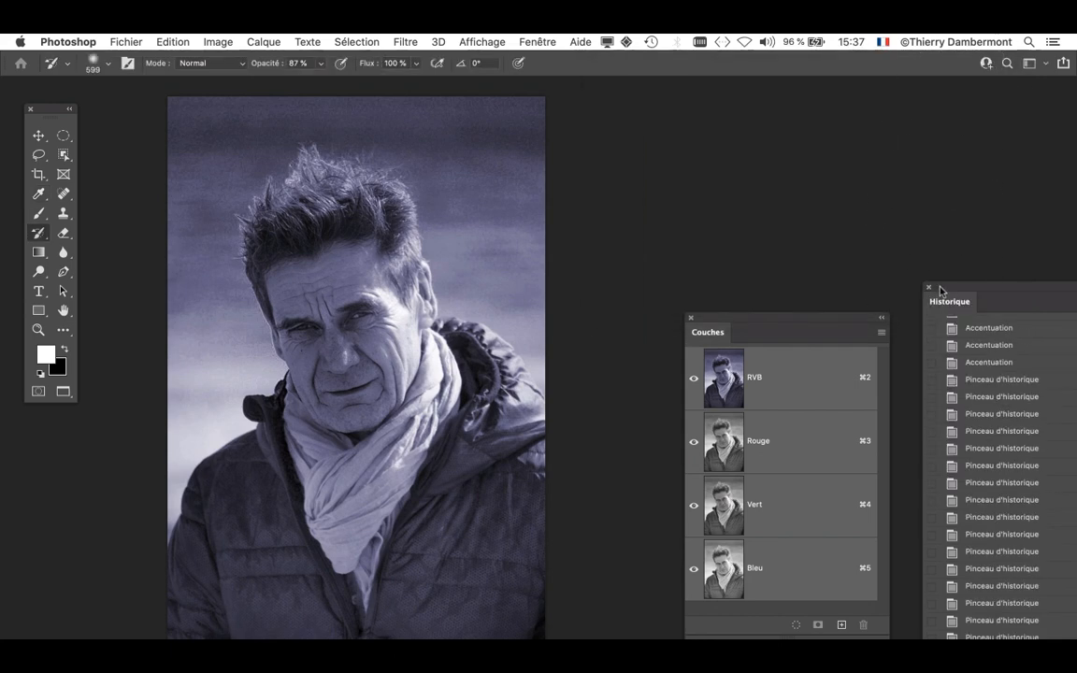
Step: Reposition the channels and history panels beside the portrait and resize the history panel to show its full height
{"action": "left_click_drag", "start_coordinate": [728, 319], "coordinate": [638, 126]}
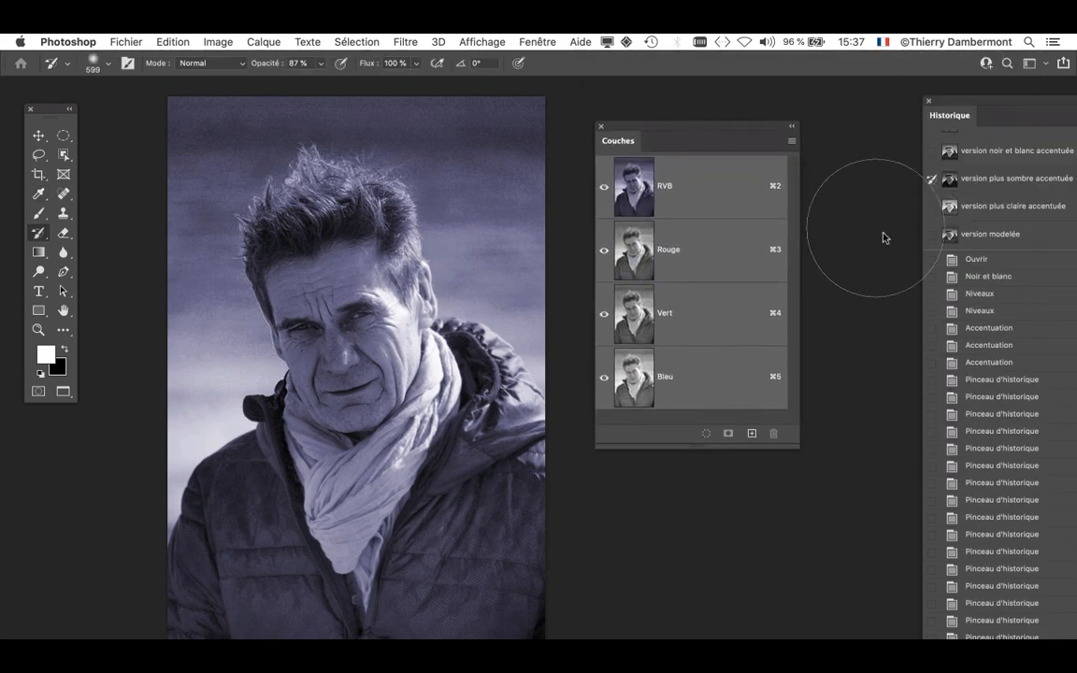
{"action": "left_click_drag", "start_coordinate": [950, 105], "coordinate": [679, 38]}
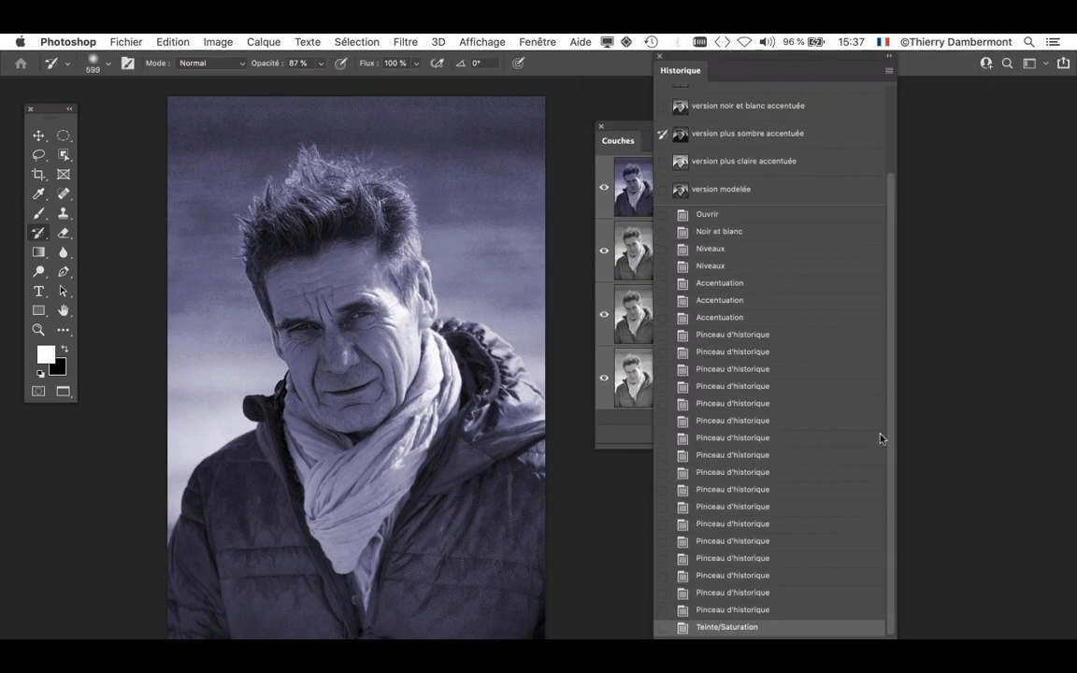
{"action": "left_click_drag", "start_coordinate": [896, 641], "coordinate": [916, 420]}
{"action": "scroll", "coordinate": [817, 350], "scroll_direction": "down", "scroll_amount": 8}
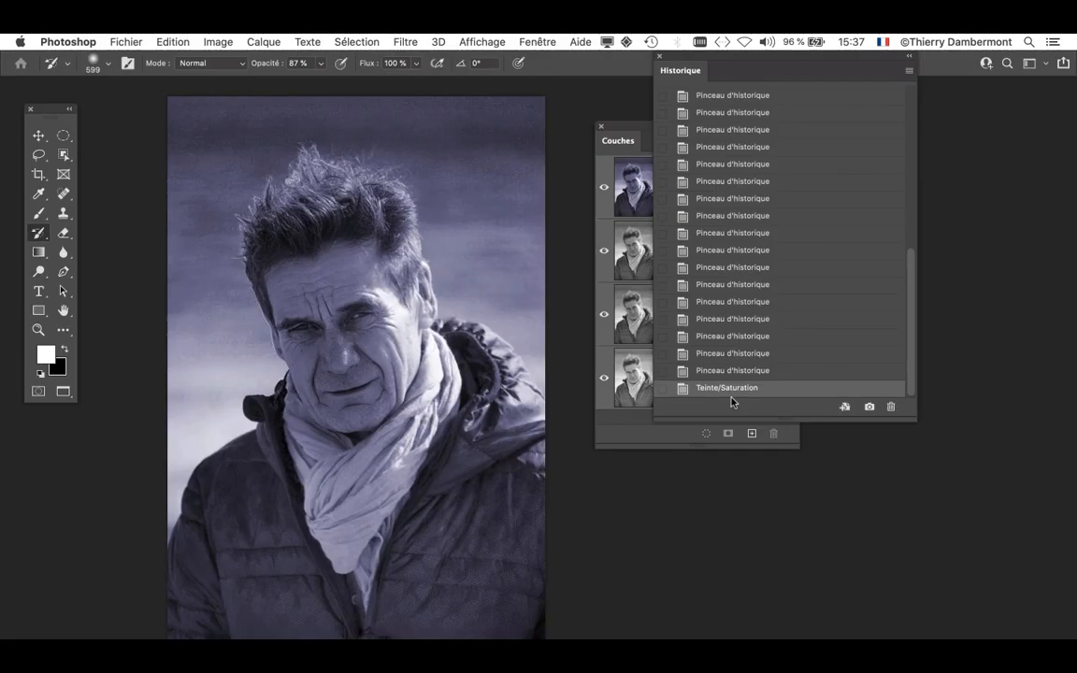
{"action": "left_click_drag", "start_coordinate": [912, 421], "coordinate": [963, 629]}
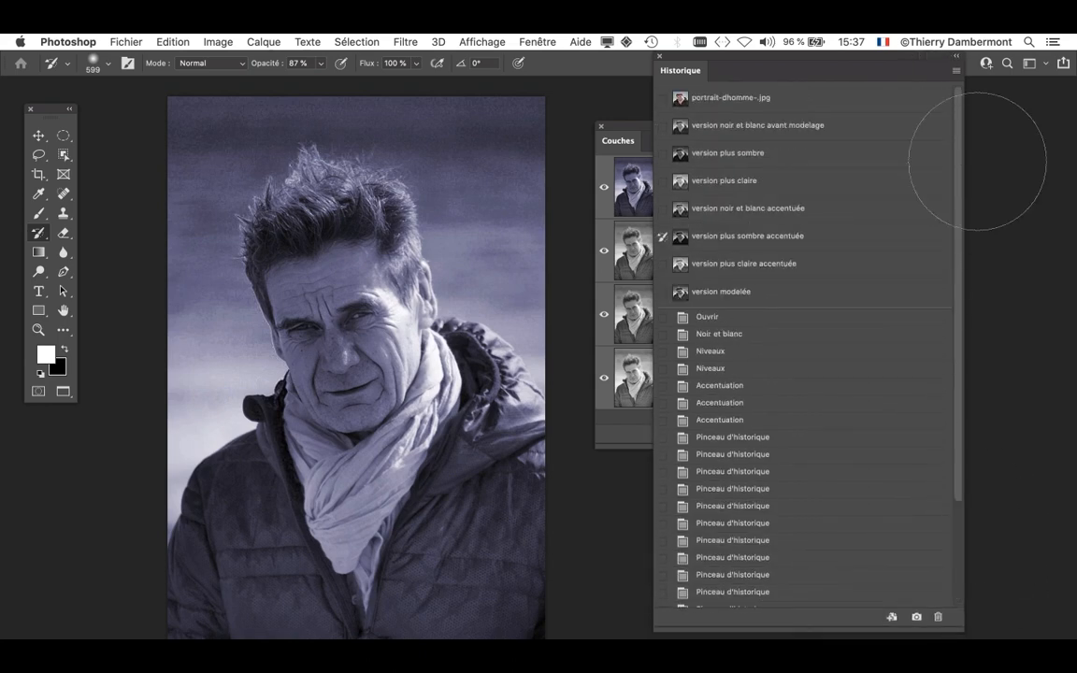
Step: Save the whole document as a new history snapshot named "modelé et en bleu"
{"action": "left_click", "coordinate": [955, 71]}
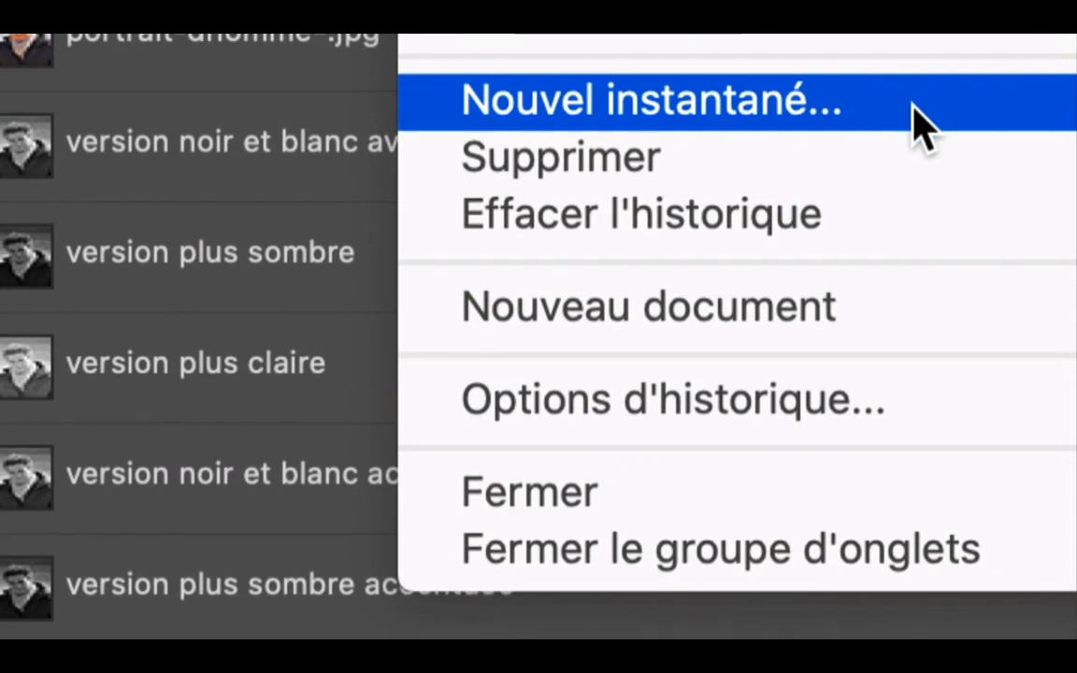
{"action": "left_click", "coordinate": [903, 115]}
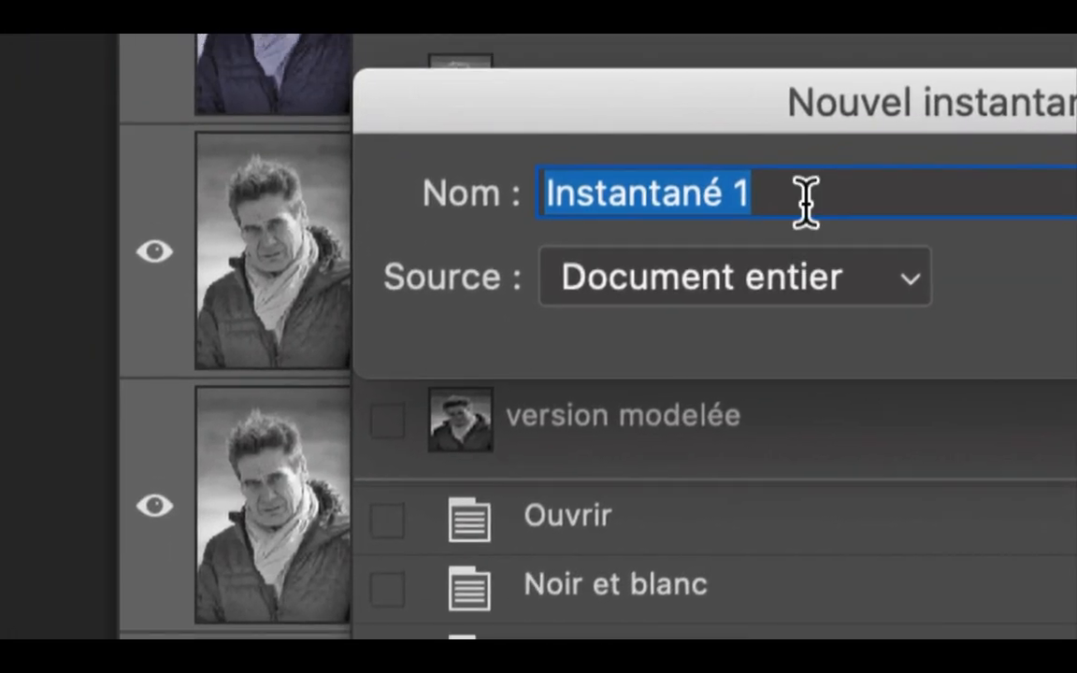
{"action": "type", "text": "modelé et "}
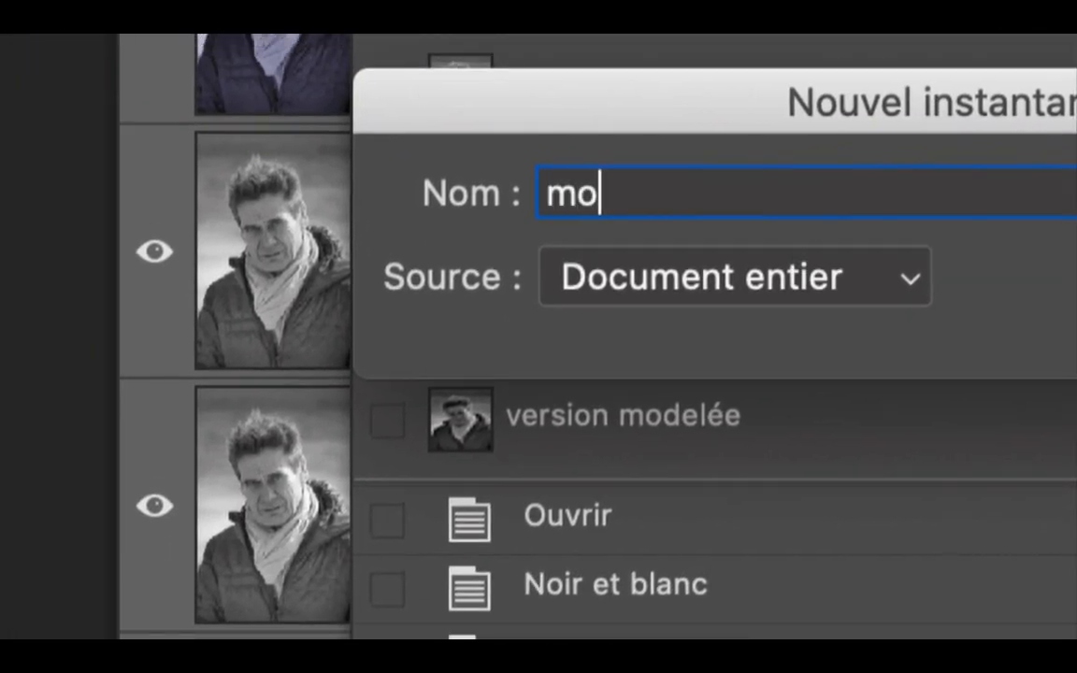
{"action": "type", "text": "en bleu"}
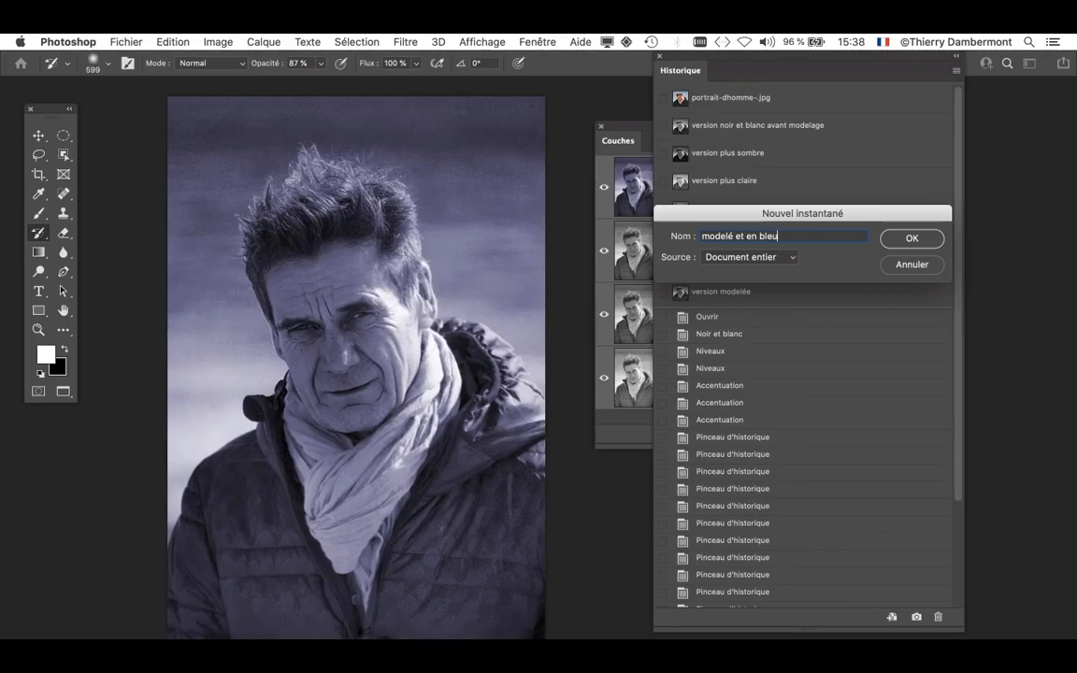
{"action": "key", "text": "Return"}
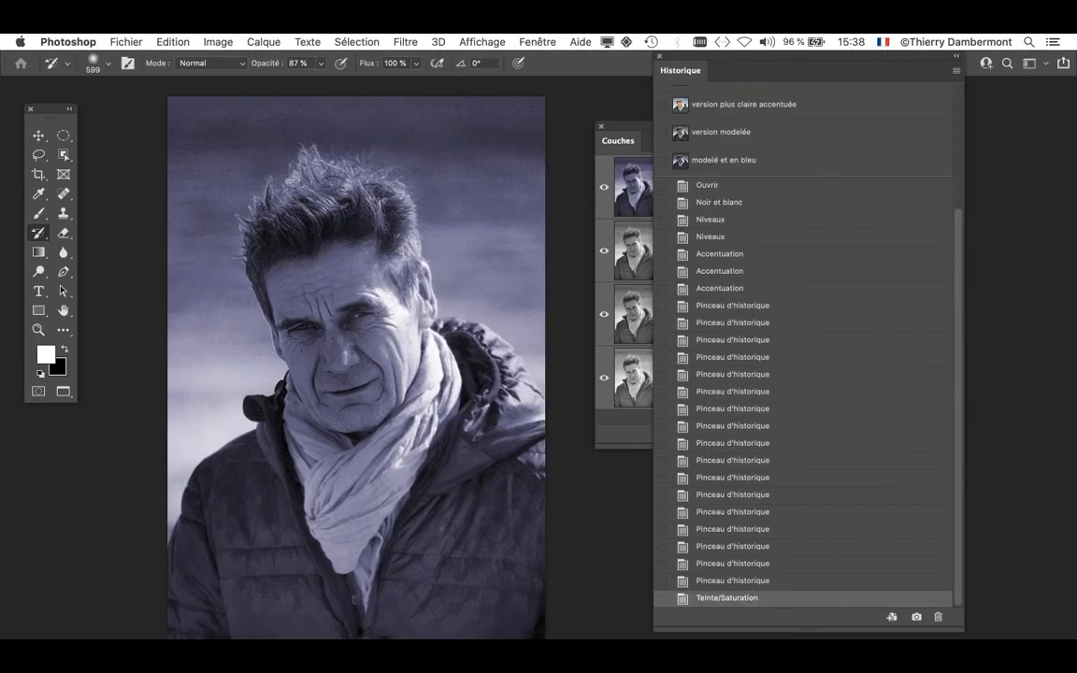
Step: Return the image to the "version modelée" snapshot and make "modelé et en bleu" the History Brush source
{"action": "scroll", "coordinate": [804, 374], "scroll_direction": "up", "scroll_amount": 1}
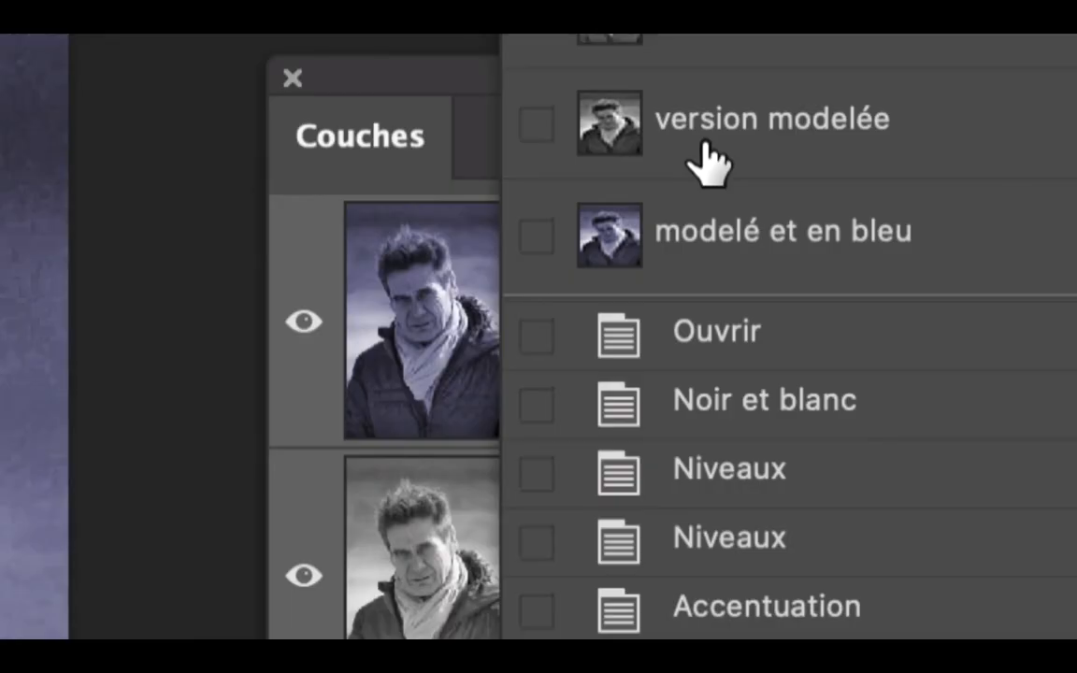
{"action": "left_click", "coordinate": [706, 164]}
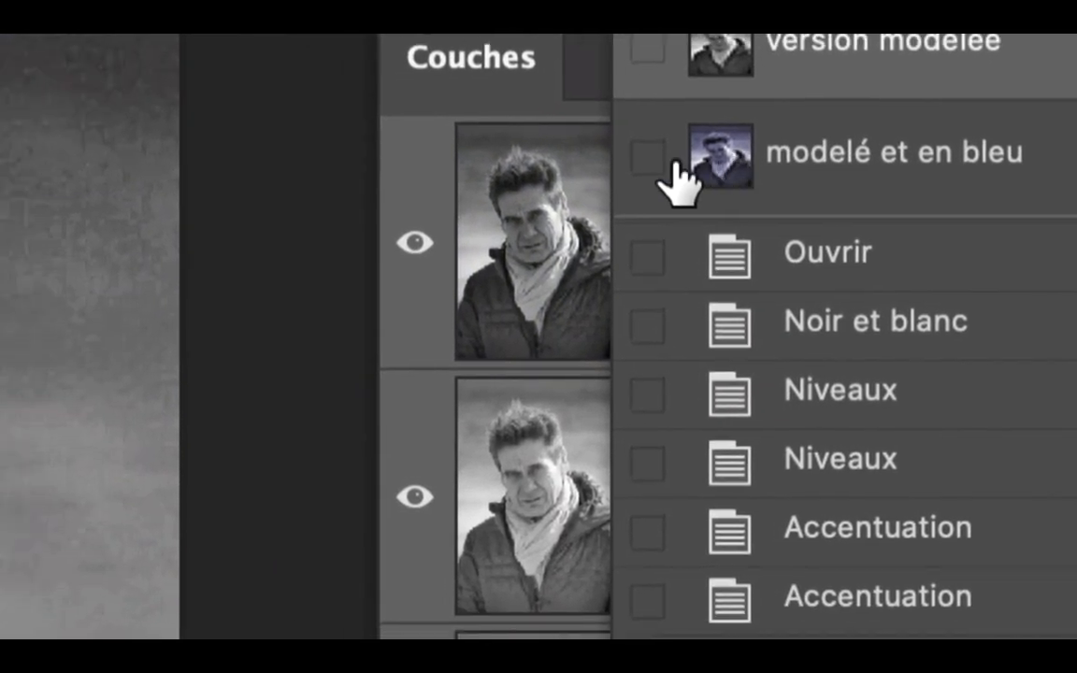
{"action": "left_click", "coordinate": [530, 194]}
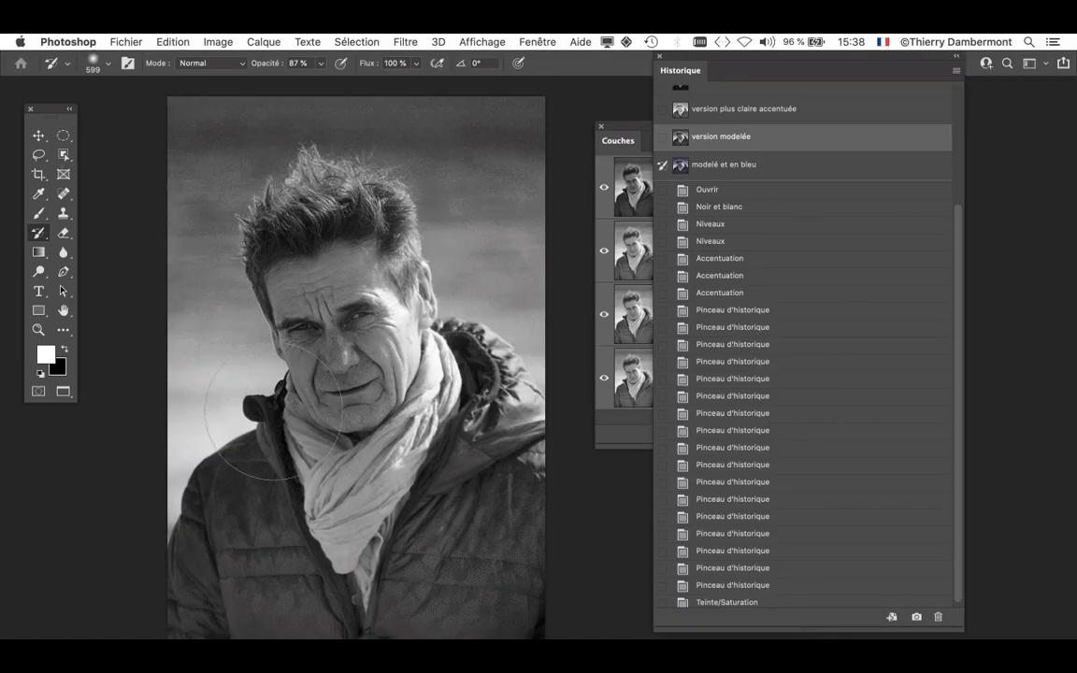
Step: Paint blue tones from "modelé et en bleu" over the background and outer edges of the portrait, with brush size 1548
{"action": "key", "text": "super+minus"}
{"action": "left_click_drag", "start_coordinate": [375, 480], "coordinate": [465, 481]}
{"action": "key", "text": "super+minus"}
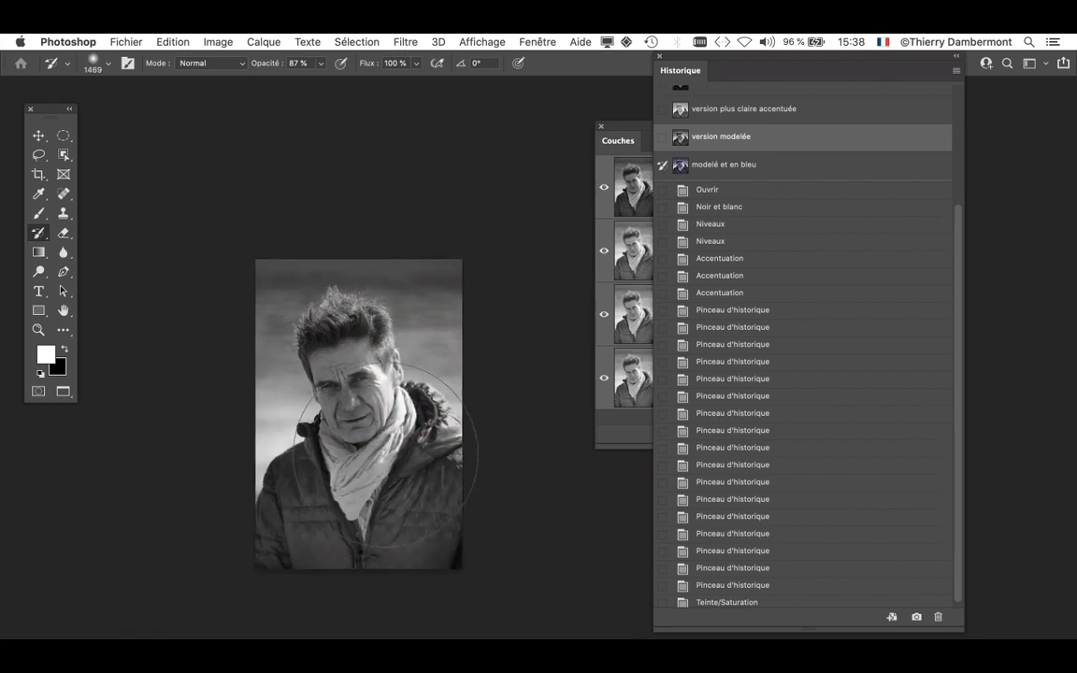
{"action": "scroll", "coordinate": [359, 467], "scroll_direction": "down", "scroll_amount": 2}
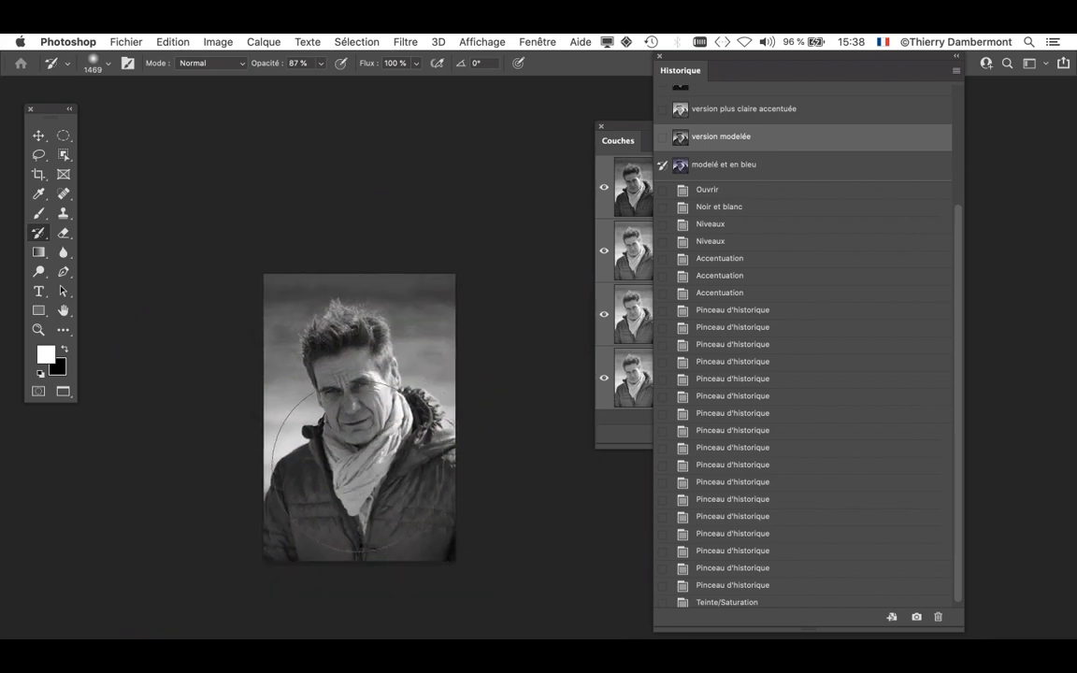
{"action": "left_click_drag", "start_coordinate": [344, 450], "coordinate": [351, 450]}
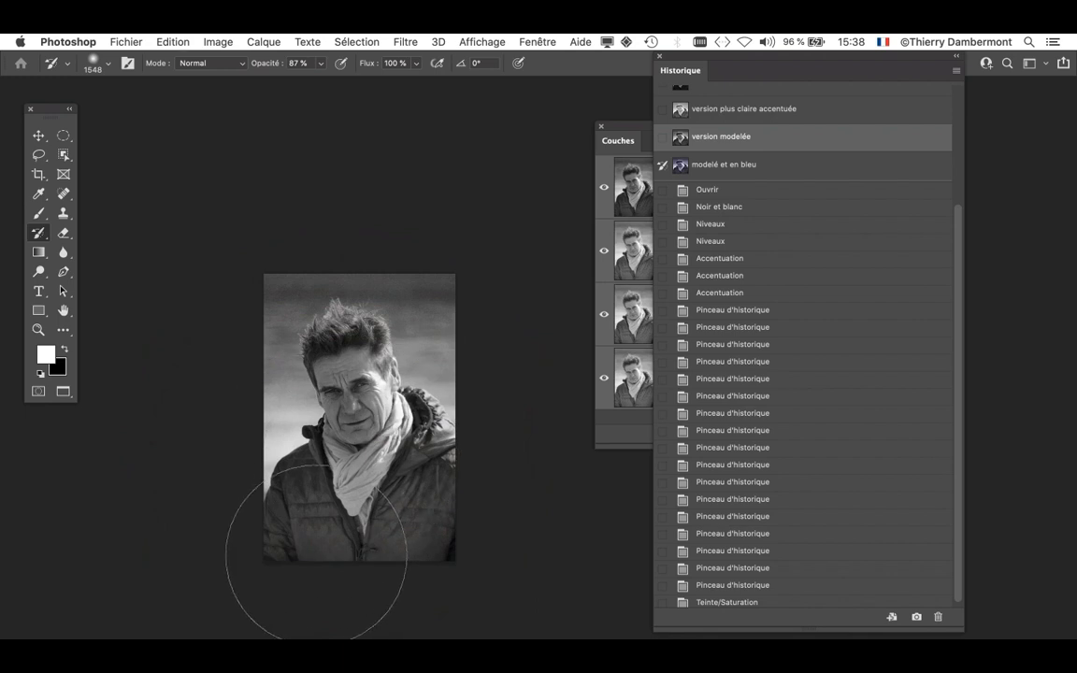
{"action": "mouse_move", "coordinate": [205, 209]}
{"action": "left_mouse_down"}
{"action": "mouse_move", "coordinate": [289, 205]}
{"action": "mouse_move", "coordinate": [512, 457]}
{"action": "left_mouse_up"}
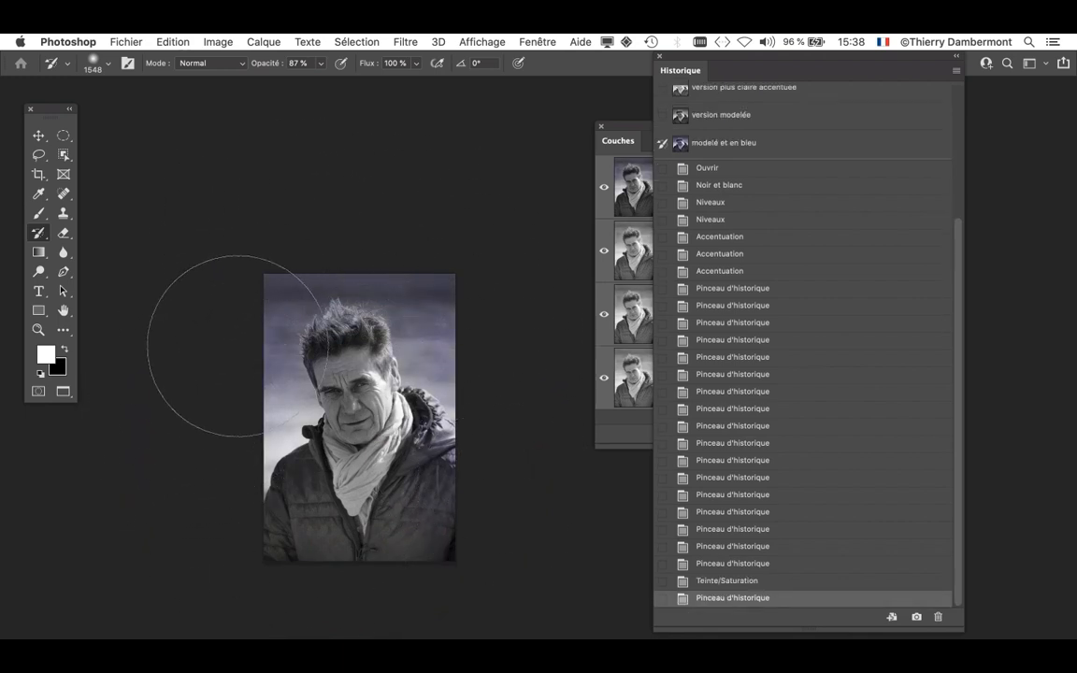
{"action": "mouse_move", "coordinate": [184, 479]}
{"action": "left_mouse_down"}
{"action": "mouse_move", "coordinate": [222, 374]}
{"action": "mouse_move", "coordinate": [218, 281]}
{"action": "left_mouse_up"}
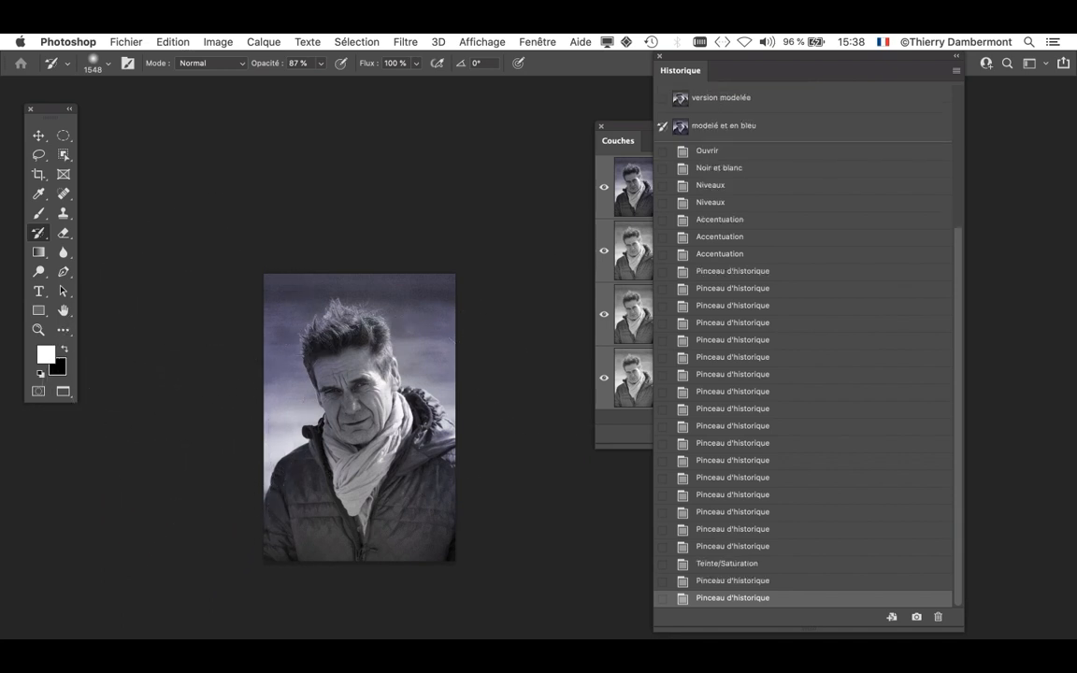
Step: Restore neutral tones on the face, scarf and jacket from "version modelée", with History Brush size 488
{"action": "scroll", "coordinate": [803, 374], "scroll_direction": "up", "scroll_amount": 1}
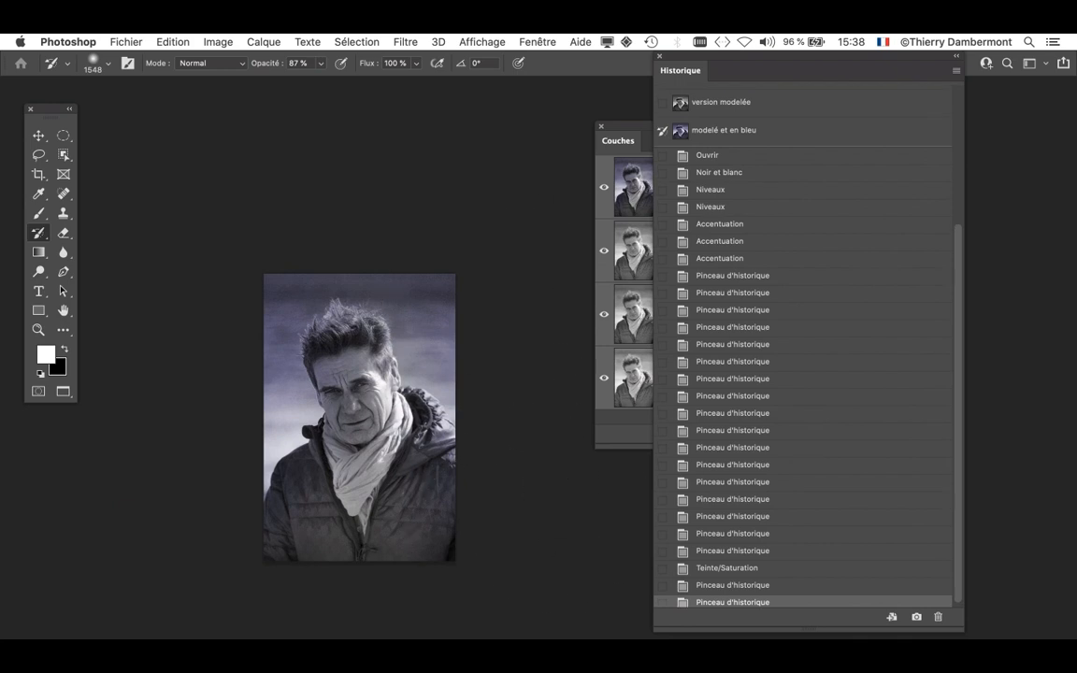
{"action": "scroll", "coordinate": [803, 374], "scroll_direction": "up", "scroll_amount": 3}
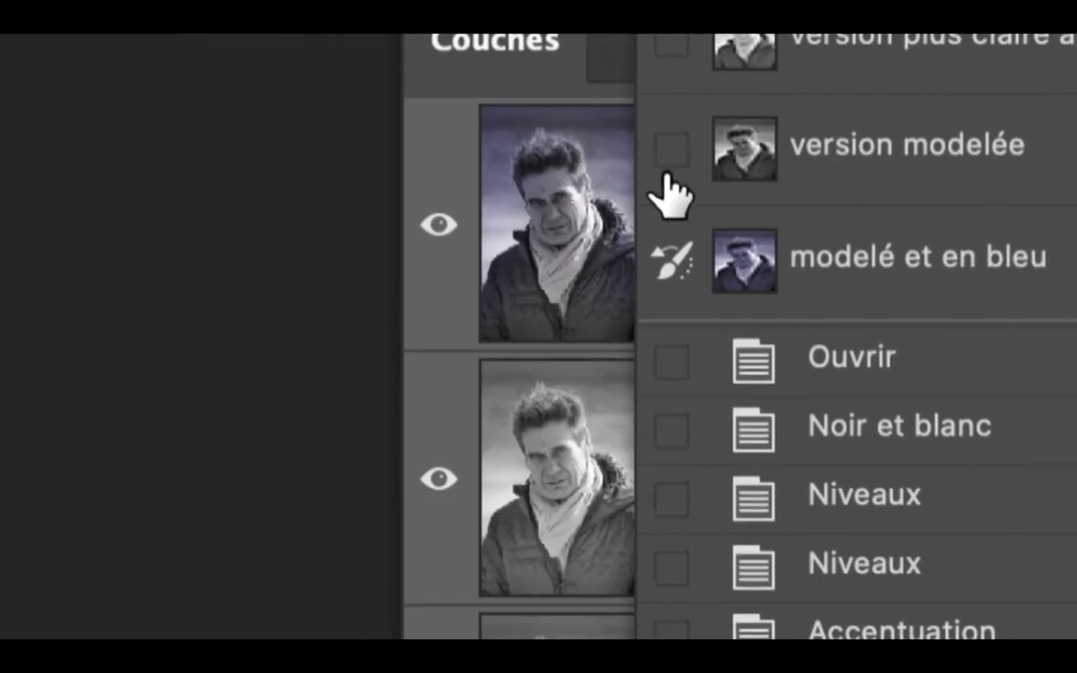
{"action": "left_click", "coordinate": [662, 168]}
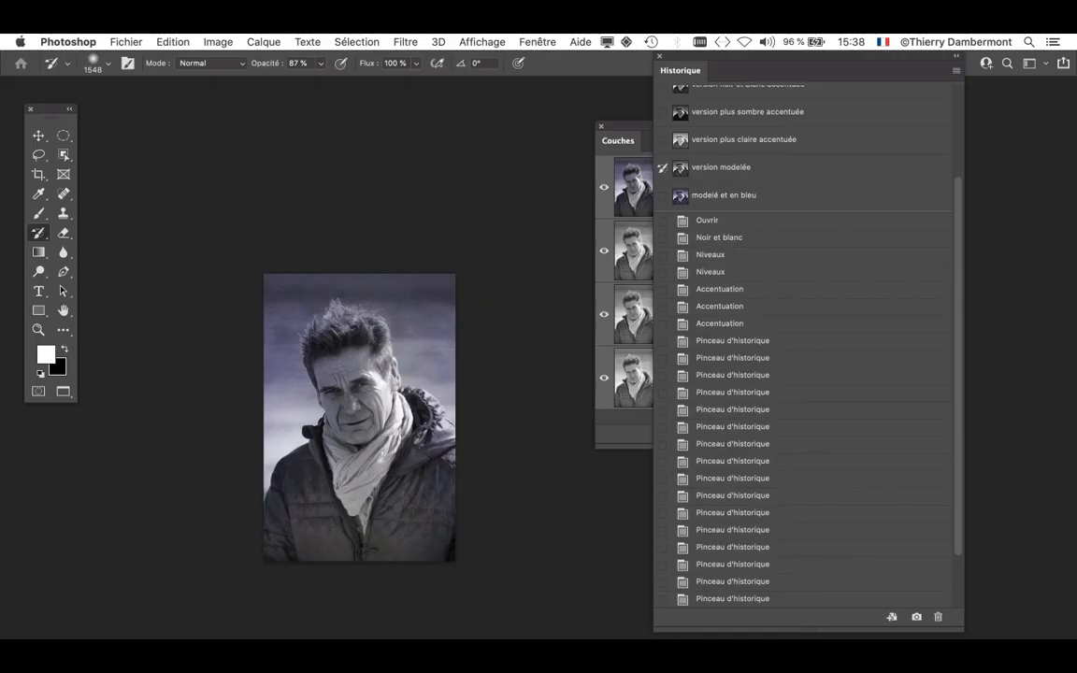
{"action": "scroll", "coordinate": [326, 390], "scroll_direction": "up", "scroll_amount": 5}
{"action": "mouse_move", "coordinate": [369, 437]}
{"action": "left_mouse_down"}
{"action": "mouse_move", "coordinate": [400, 437]}
{"action": "mouse_move", "coordinate": [267, 438]}
{"action": "left_mouse_up"}
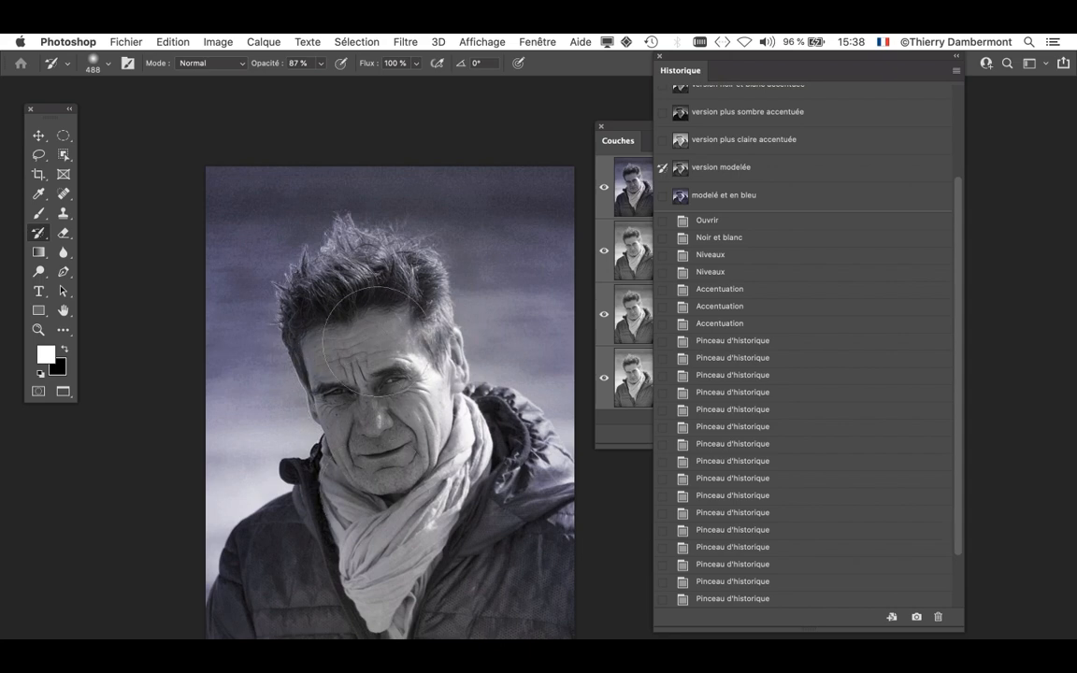
{"action": "left_click_drag", "start_coordinate": [374, 437], "coordinate": [360, 458]}
{"action": "mouse_move", "coordinate": [494, 456]}
{"action": "left_mouse_down"}
{"action": "mouse_move", "coordinate": [521, 522]}
{"action": "mouse_move", "coordinate": [514, 552]}
{"action": "left_mouse_up"}
{"action": "mouse_move", "coordinate": [308, 591]}
{"action": "left_mouse_down"}
{"action": "mouse_move", "coordinate": [213, 668]}
{"action": "mouse_move", "coordinate": [225, 665]}
{"action": "left_mouse_up"}
{"action": "scroll", "coordinate": [435, 507], "scroll_direction": "down", "scroll_amount": 3}
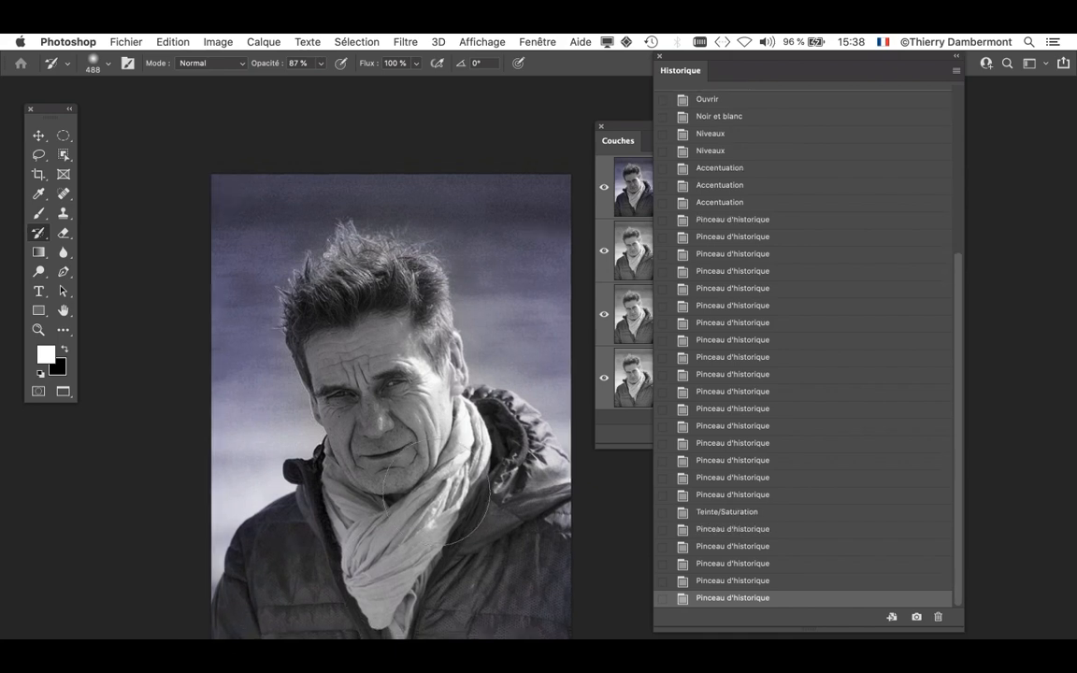
Step: Reduce the History Brush size to 286 and restore the neutral tones on the jacket beside the scarf
{"action": "scroll", "coordinate": [399, 439], "scroll_direction": "down", "scroll_amount": 3}
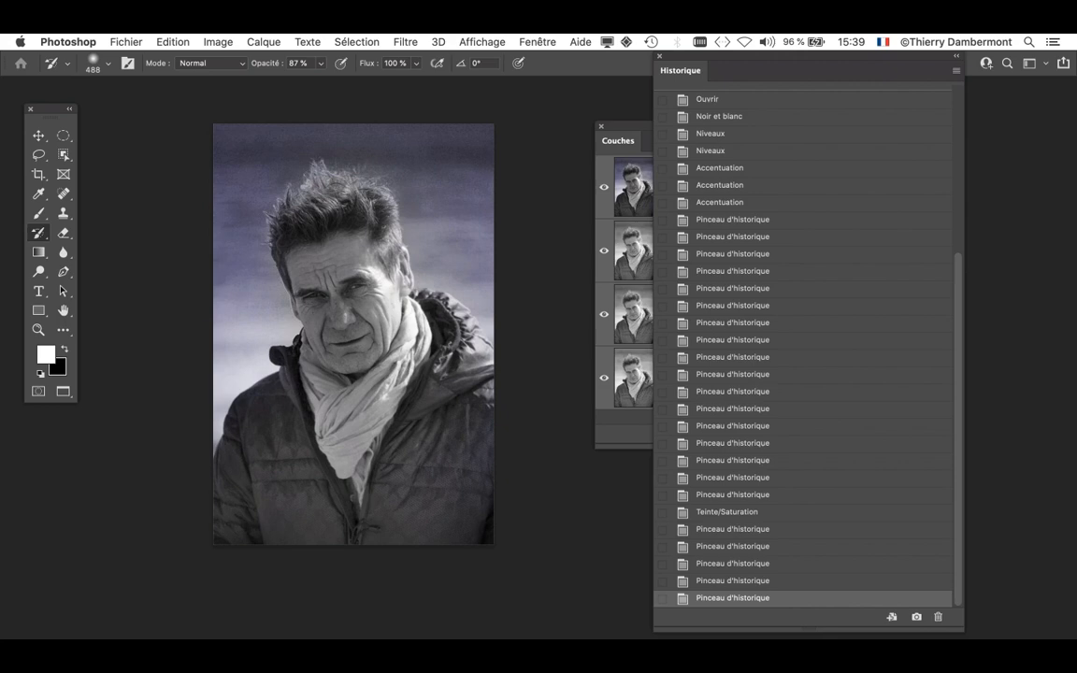
{"action": "left_click_drag", "start_coordinate": [442, 384], "coordinate": [421, 384]}
{"action": "left_click_drag", "start_coordinate": [422, 411], "coordinate": [440, 458]}
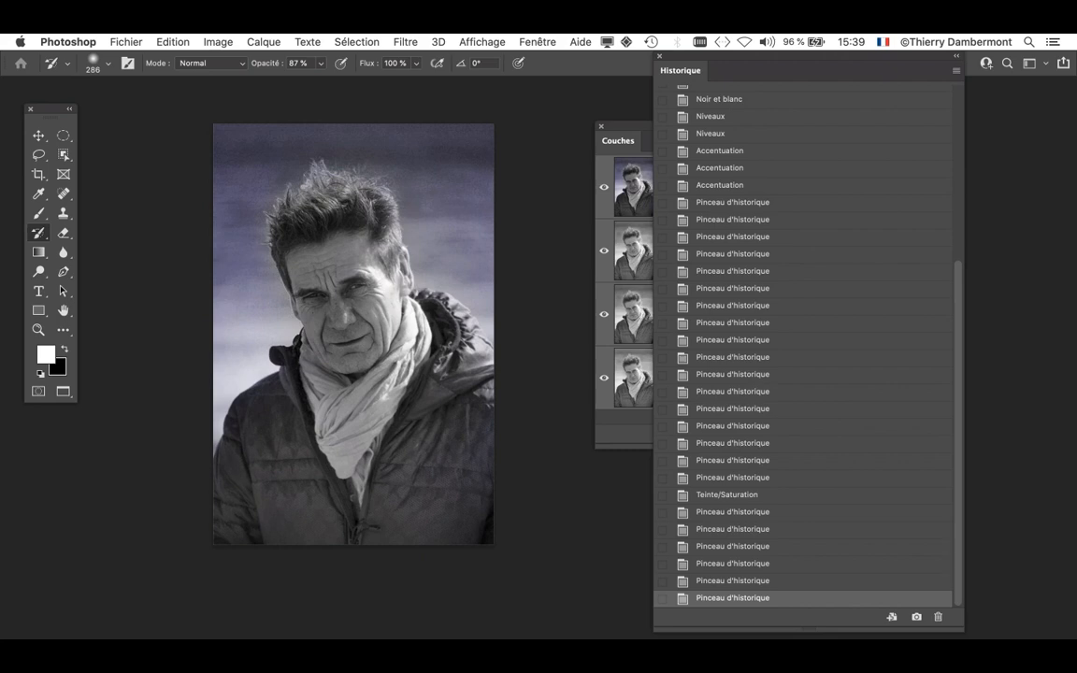
Step: Paint from "modelé et en bleu" along the portrait's left edge at size 630 and over the lower jacket at size 1011
{"action": "scroll", "coordinate": [804, 355], "scroll_direction": "up", "scroll_amount": 3}
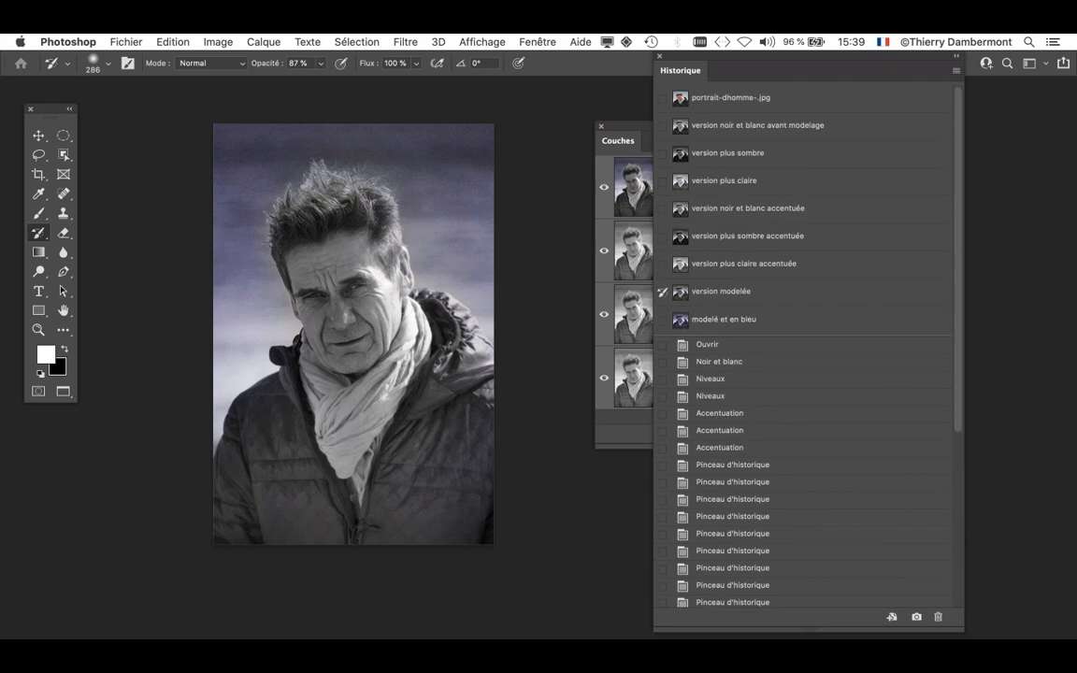
{"action": "left_click", "coordinate": [661, 319]}
{"action": "left_click_drag", "start_coordinate": [445, 382], "coordinate": [483, 383]}
{"action": "left_click_drag", "start_coordinate": [234, 145], "coordinate": [193, 307]}
{"action": "left_click_drag", "start_coordinate": [213, 424], "coordinate": [148, 456]}
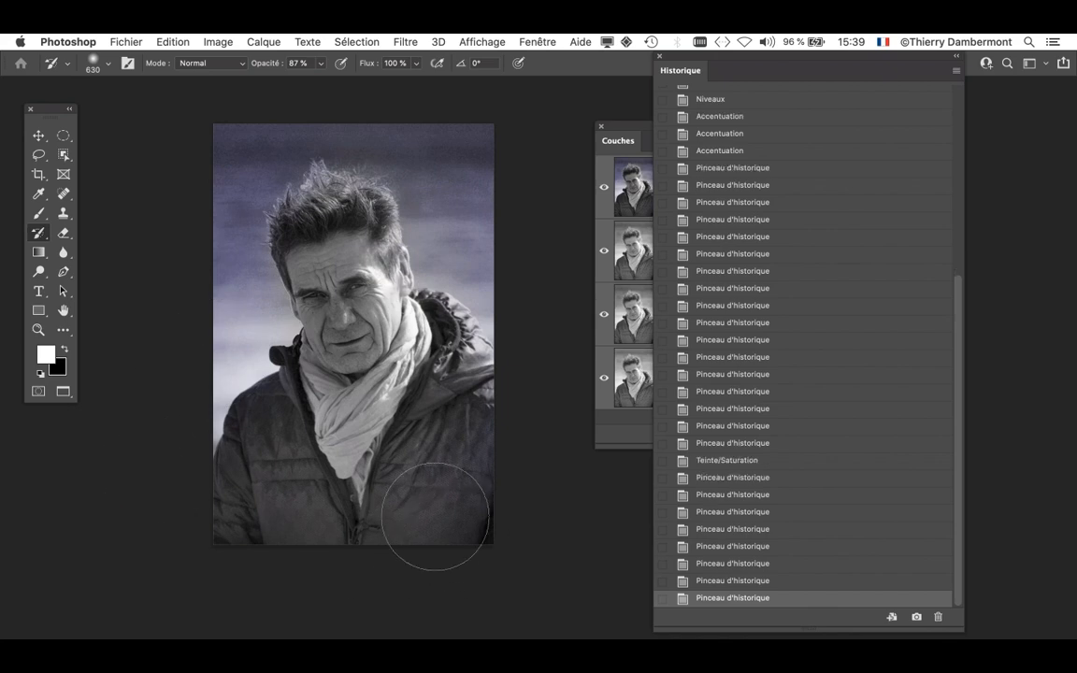
{"action": "left_click_drag", "start_coordinate": [436, 517], "coordinate": [479, 517]}
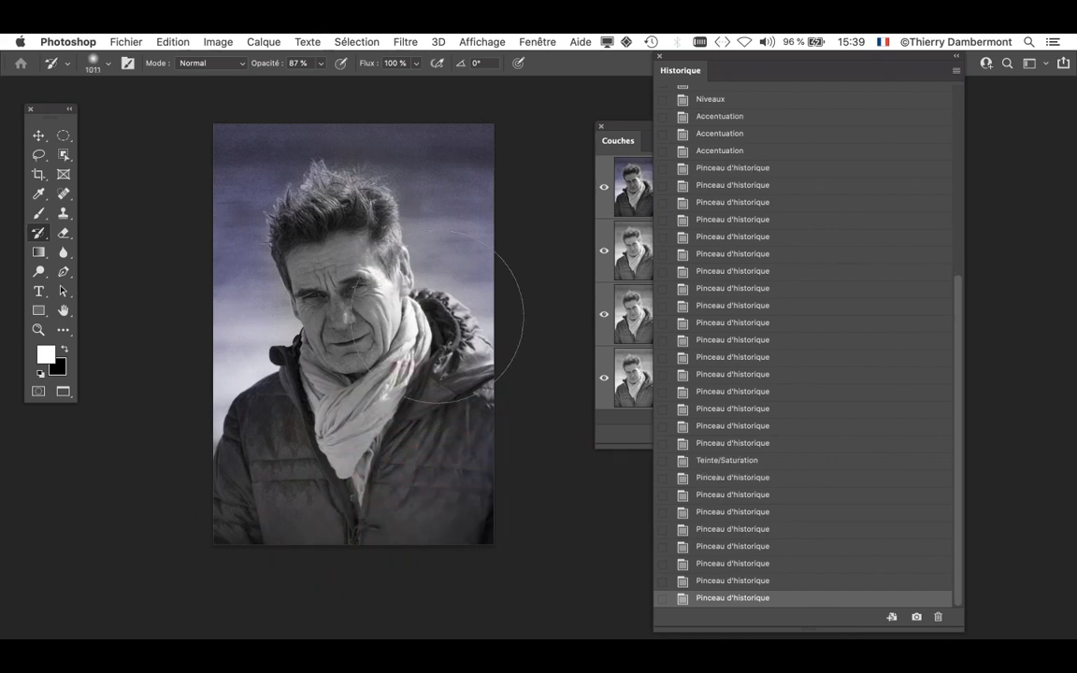
{"action": "mouse_move", "coordinate": [386, 565]}
{"action": "left_mouse_down"}
{"action": "mouse_move", "coordinate": [273, 505]}
{"action": "mouse_move", "coordinate": [274, 468]}
{"action": "mouse_move", "coordinate": [305, 545]}
{"action": "mouse_move", "coordinate": [480, 601]}
{"action": "left_mouse_up"}
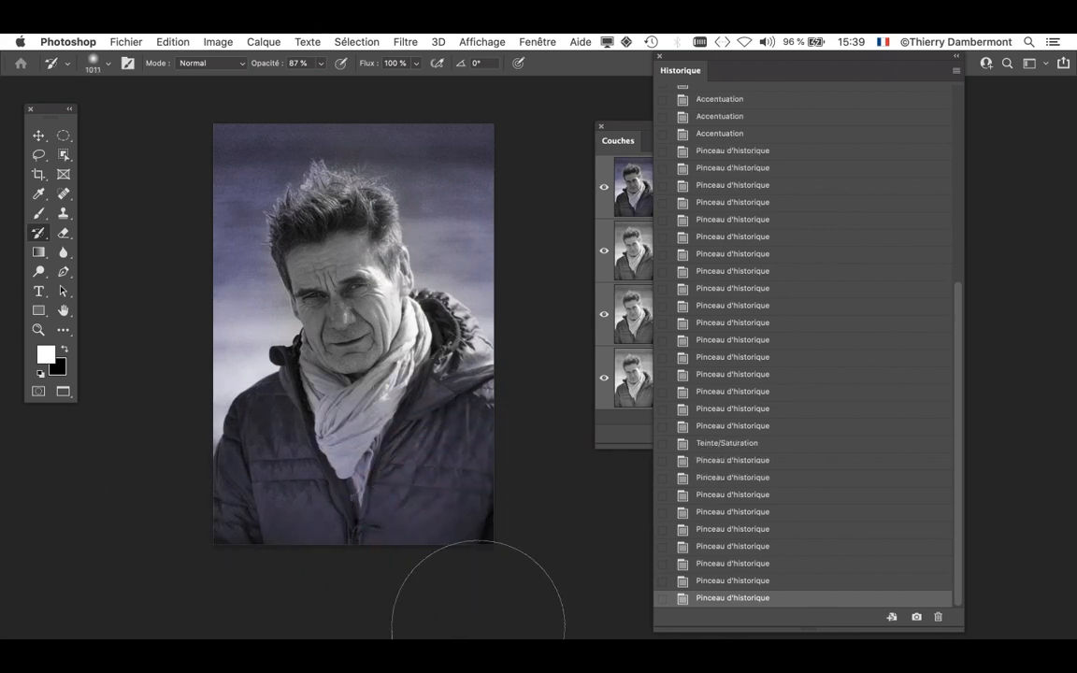
Step: Undo the last blue stroke over the lower jacket and brush blue tones from "modelé et en bleu" over the background above the hair
{"action": "key", "text": "super+z"}
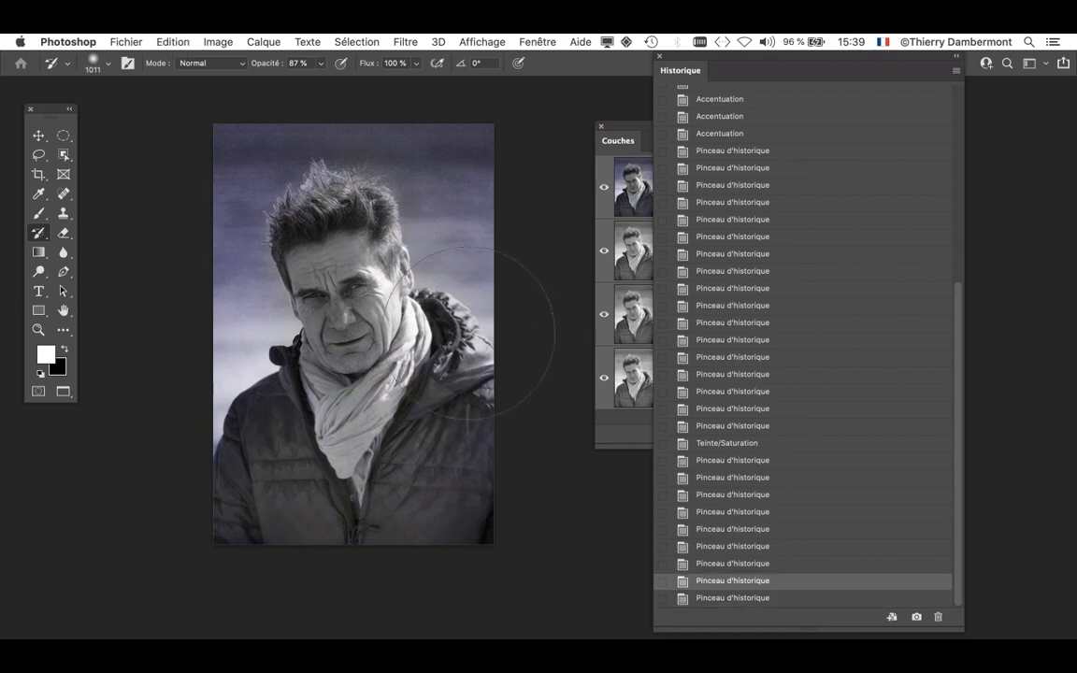
{"action": "scroll", "coordinate": [468, 334], "scroll_direction": "down", "scroll_amount": 1}
{"action": "scroll", "coordinate": [355, 228], "scroll_direction": "up", "scroll_amount": 5}
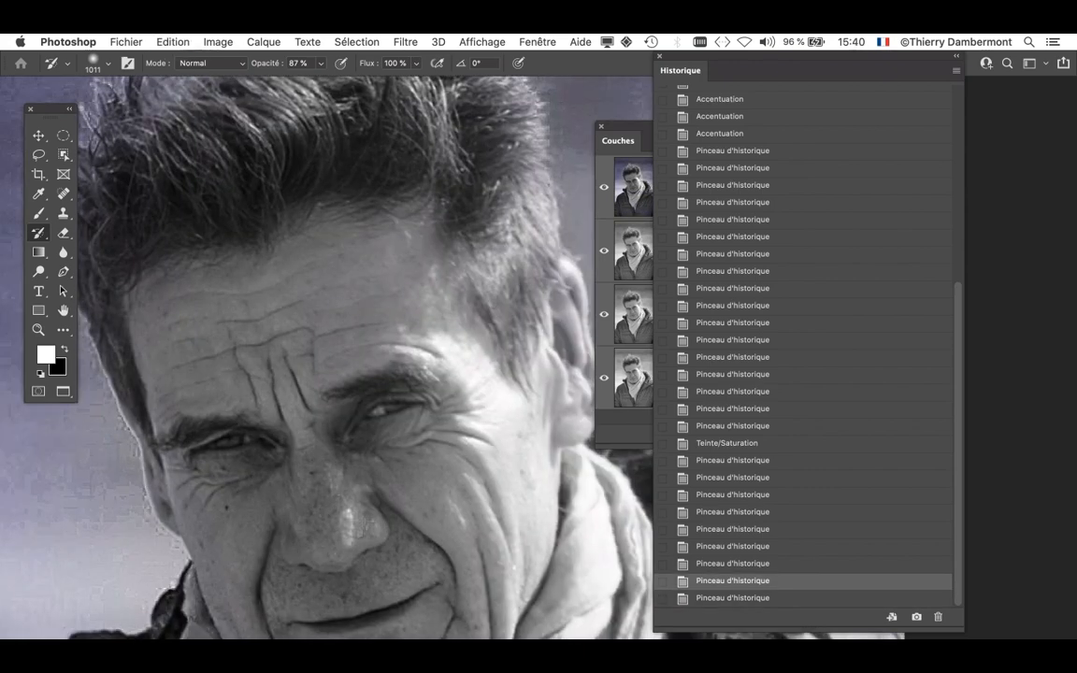
{"action": "scroll", "coordinate": [412, 360], "scroll_direction": "down", "scroll_amount": 3}
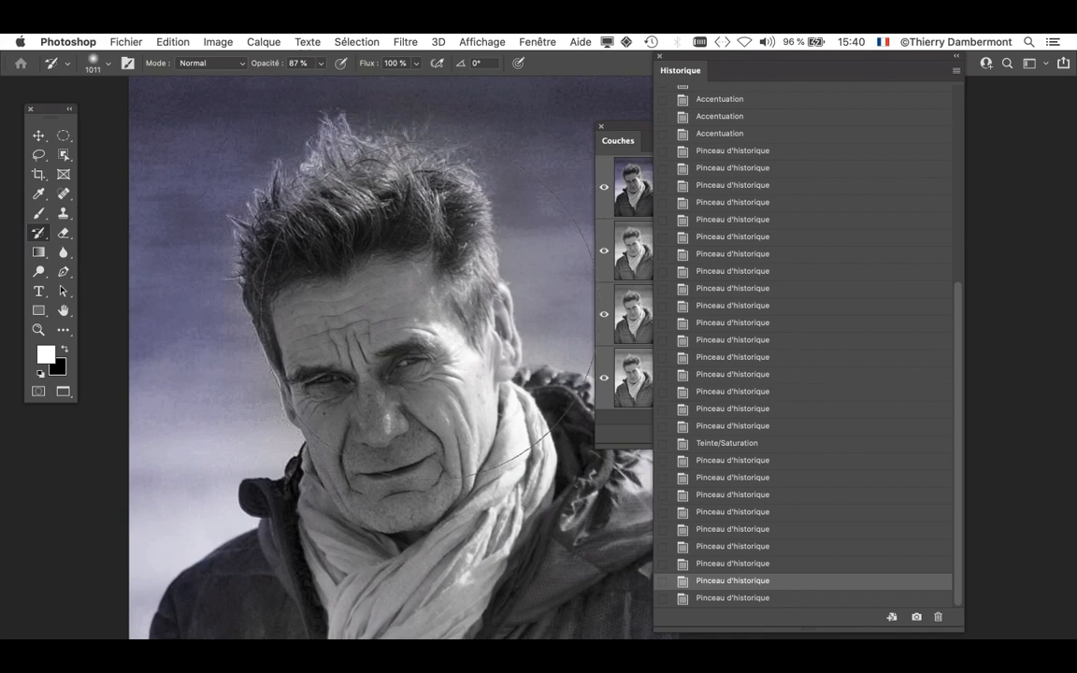
{"action": "scroll", "coordinate": [411, 360], "scroll_direction": "down", "scroll_amount": 3}
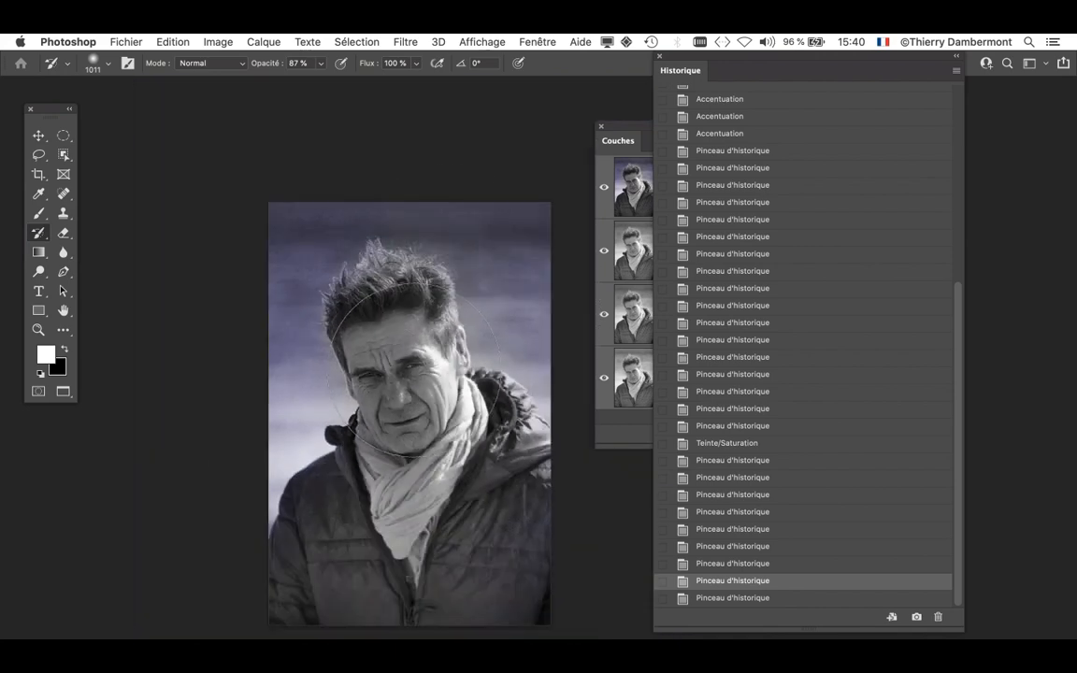
{"action": "left_click_drag", "start_coordinate": [391, 185], "coordinate": [476, 253]}
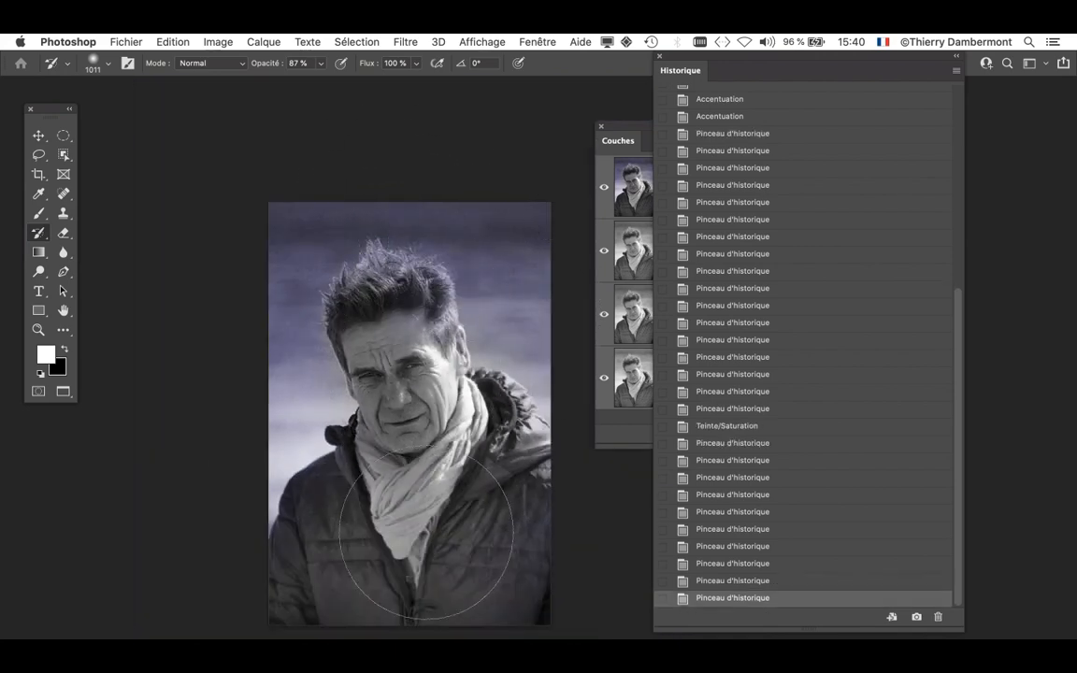
{"action": "scroll", "coordinate": [422, 531], "scroll_direction": "down", "scroll_amount": 1}
{"action": "scroll", "coordinate": [423, 531], "scroll_direction": "up", "scroll_amount": 1}
{"action": "scroll", "coordinate": [422, 531], "scroll_direction": "up", "scroll_amount": 1}
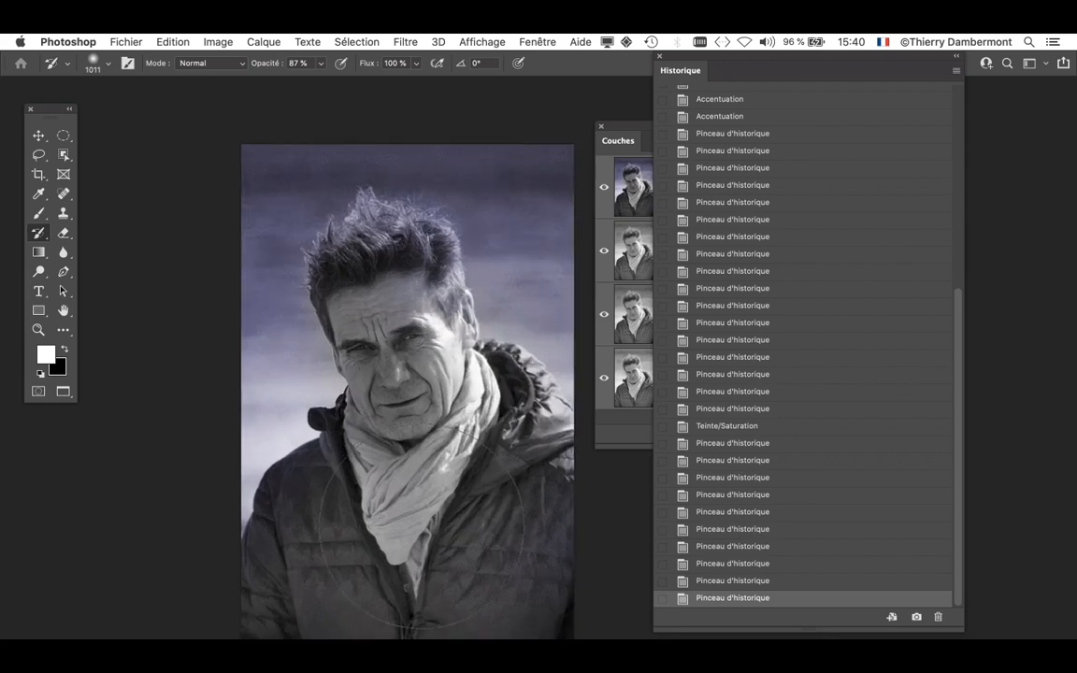
Step: Start saving the portrait under a new name on the computer, choosing the Photoshop format
{"action": "left_click", "coordinate": [126, 42]}
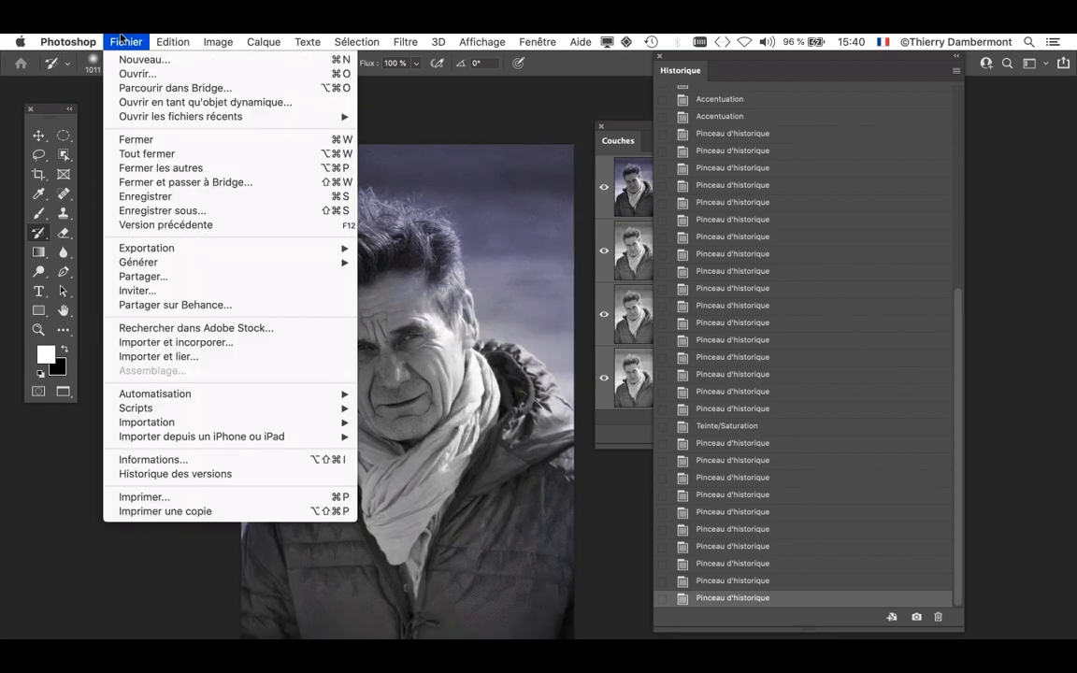
{"action": "left_click", "coordinate": [163, 210]}
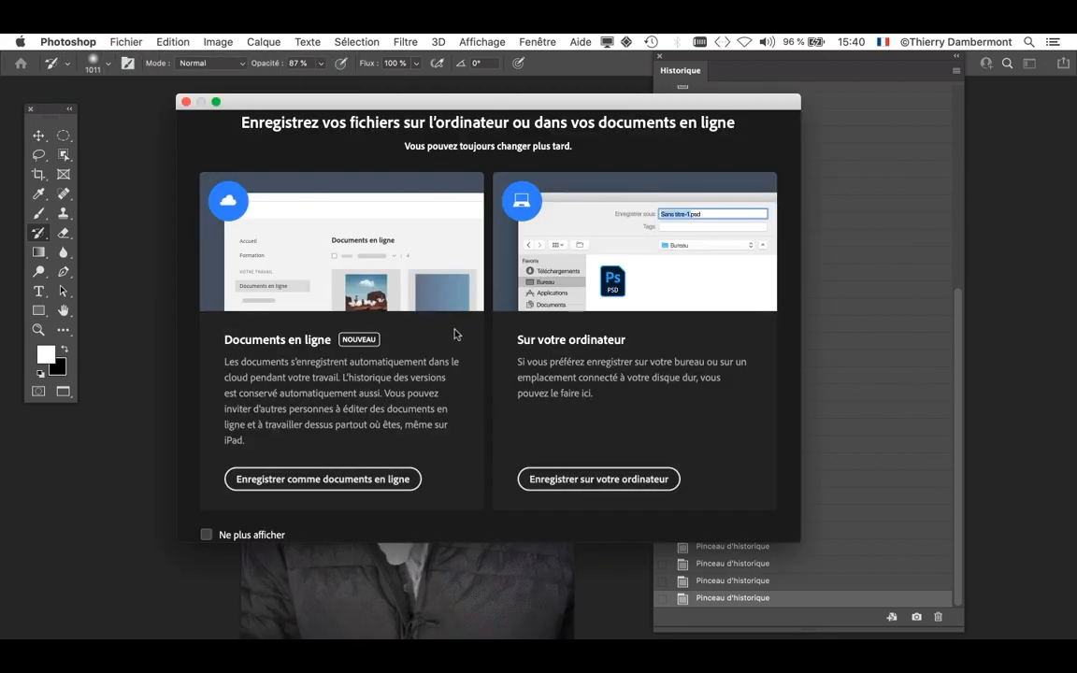
{"action": "left_click", "coordinate": [572, 477]}
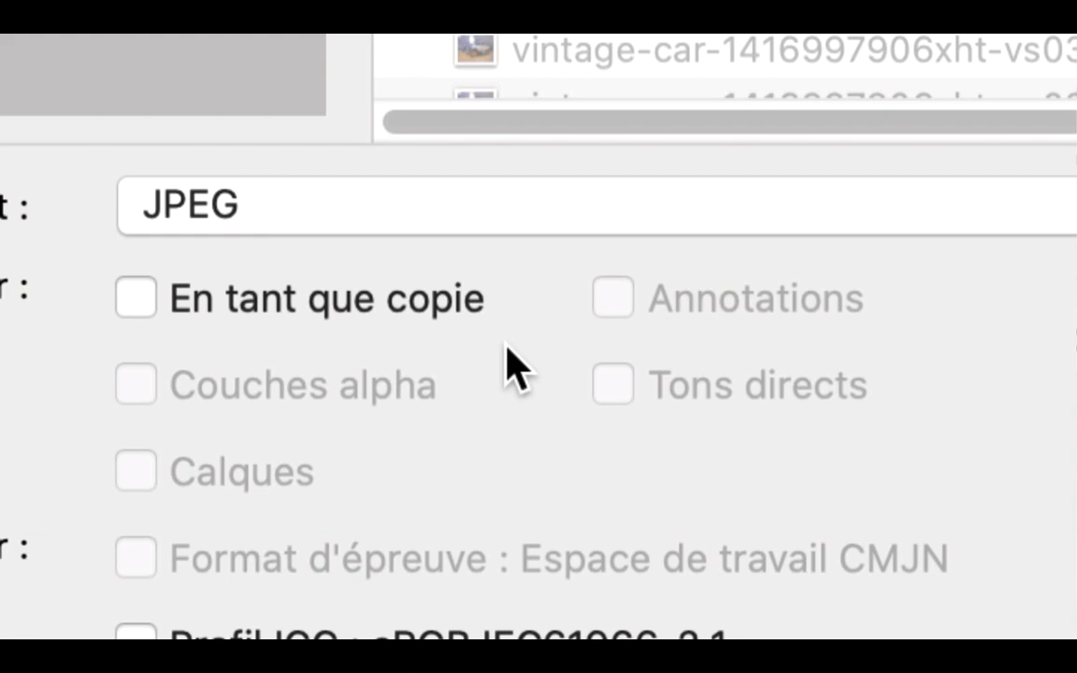
{"action": "left_click", "coordinate": [332, 211]}
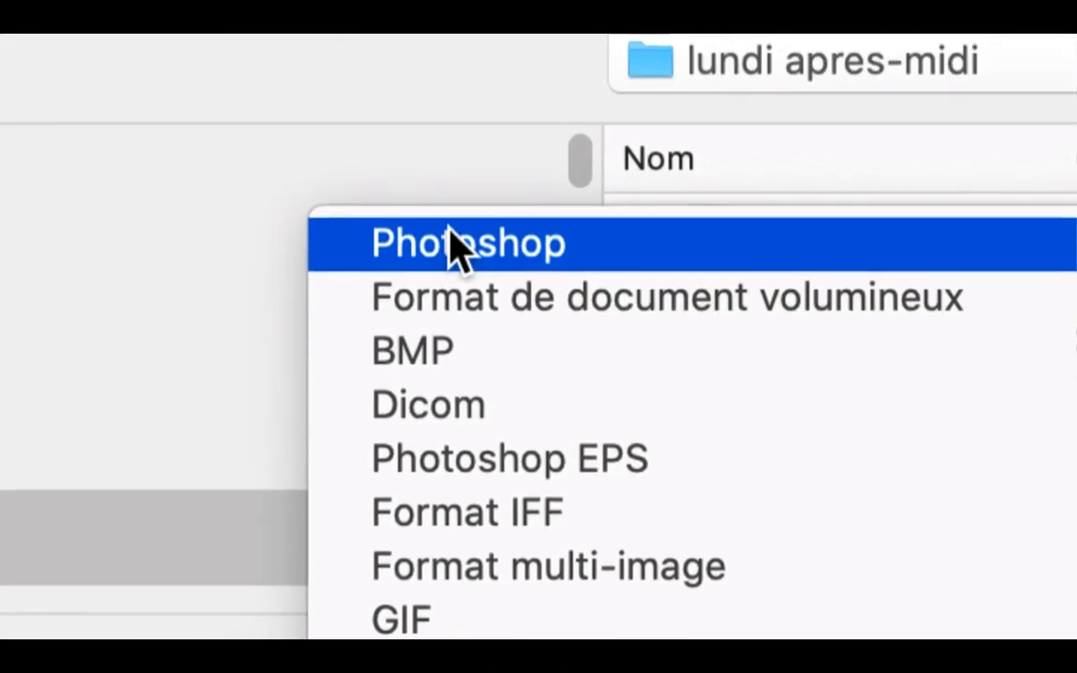
{"action": "left_click", "coordinate": [452, 245]}
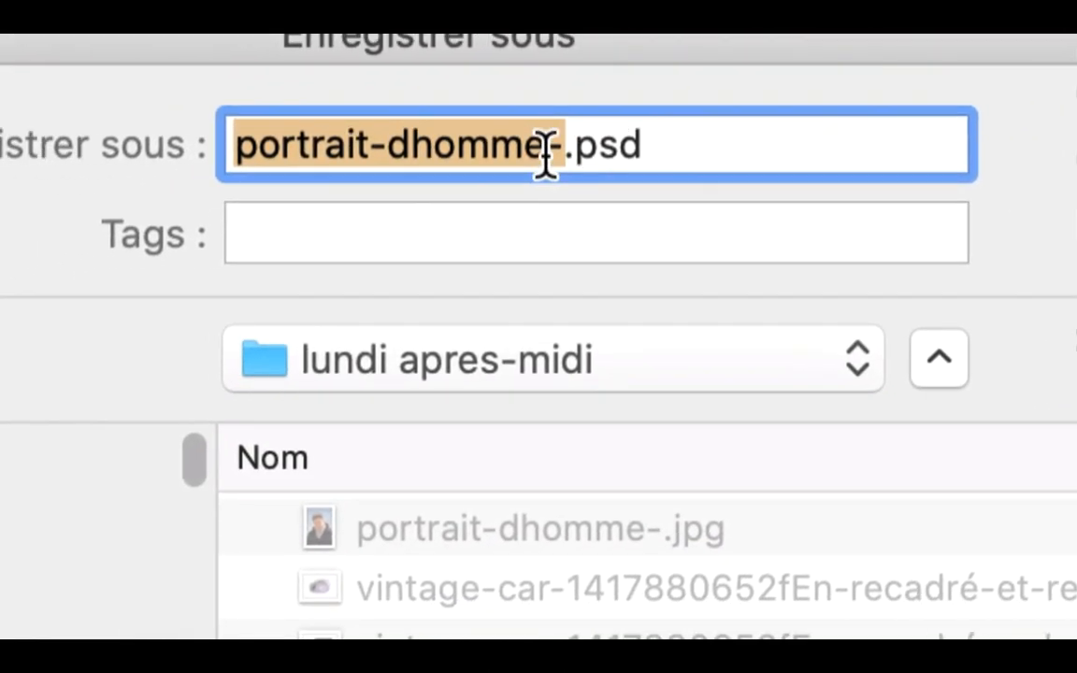
Step: Name the file portrait-dhomme-retouche.psd and save it in the folder "lundi apres-midi"
{"action": "left_click", "coordinate": [547, 158]}
{"action": "key", "text": "shift+Right"}
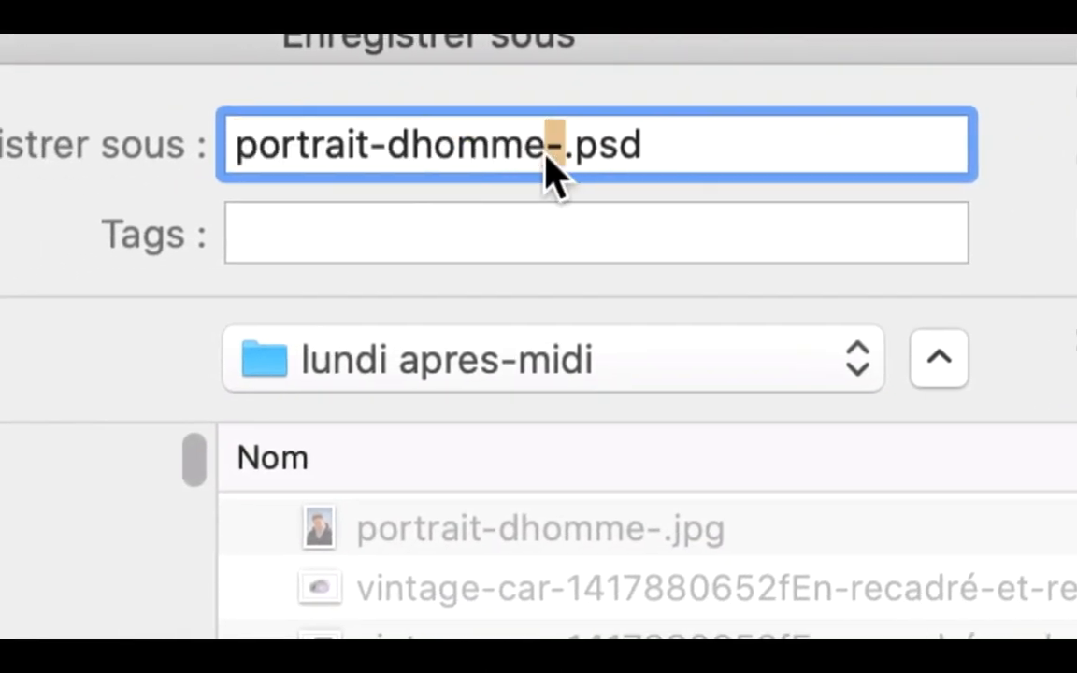
{"action": "type", "text": "*"}
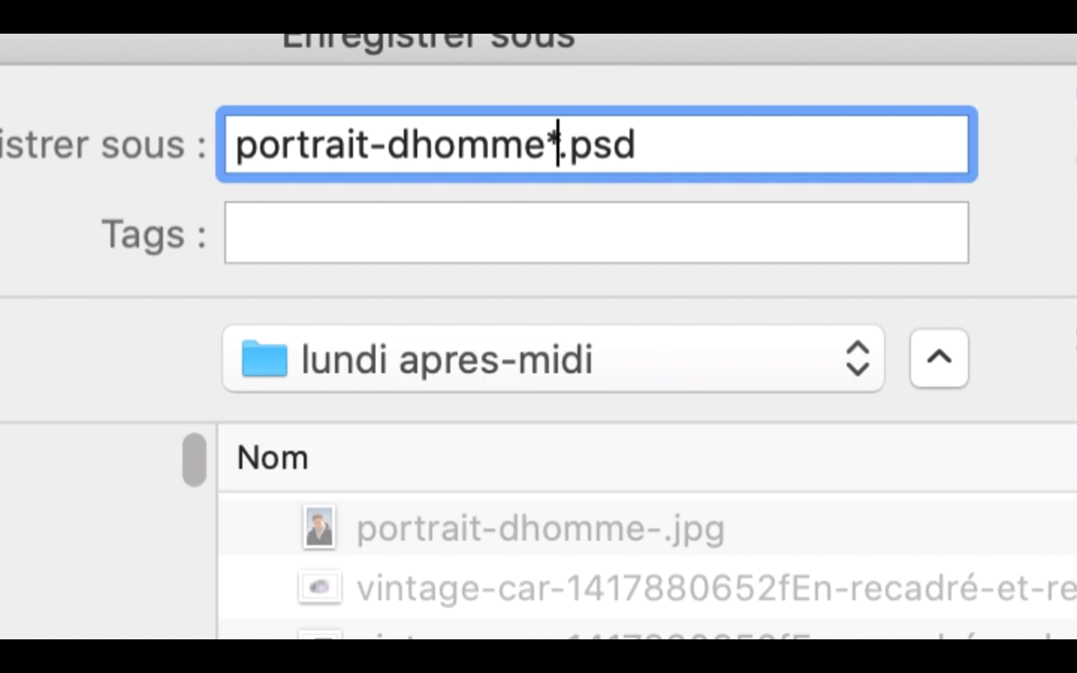
{"action": "key", "text": "BackSpace"}
{"action": "type", "text": "-"}
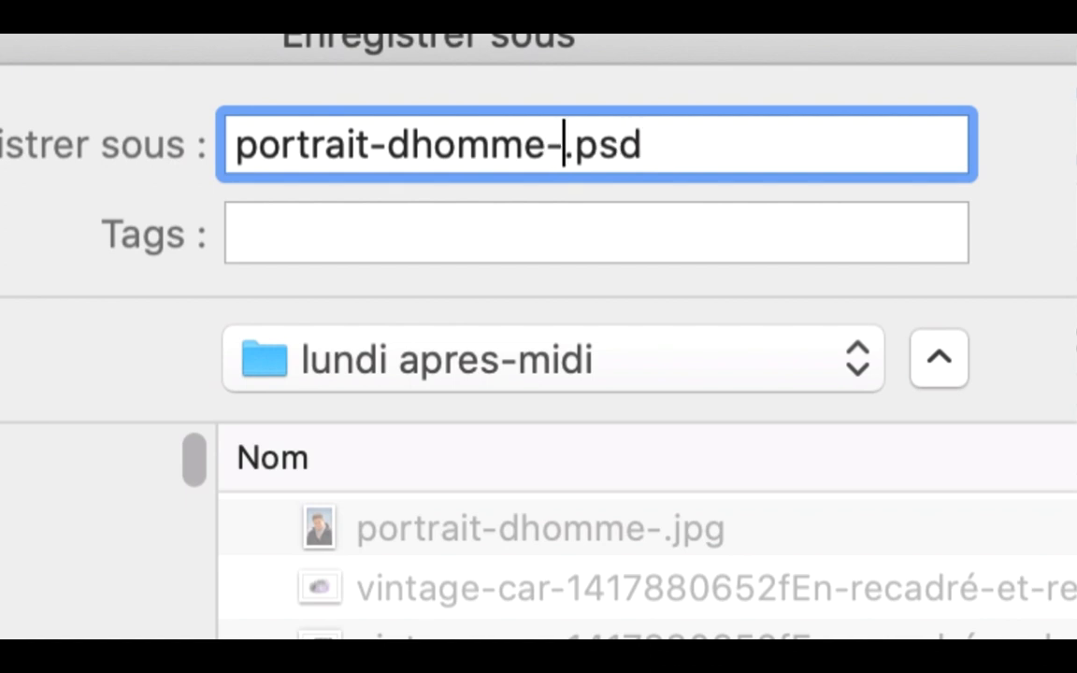
{"action": "type", "text": "retouche"}
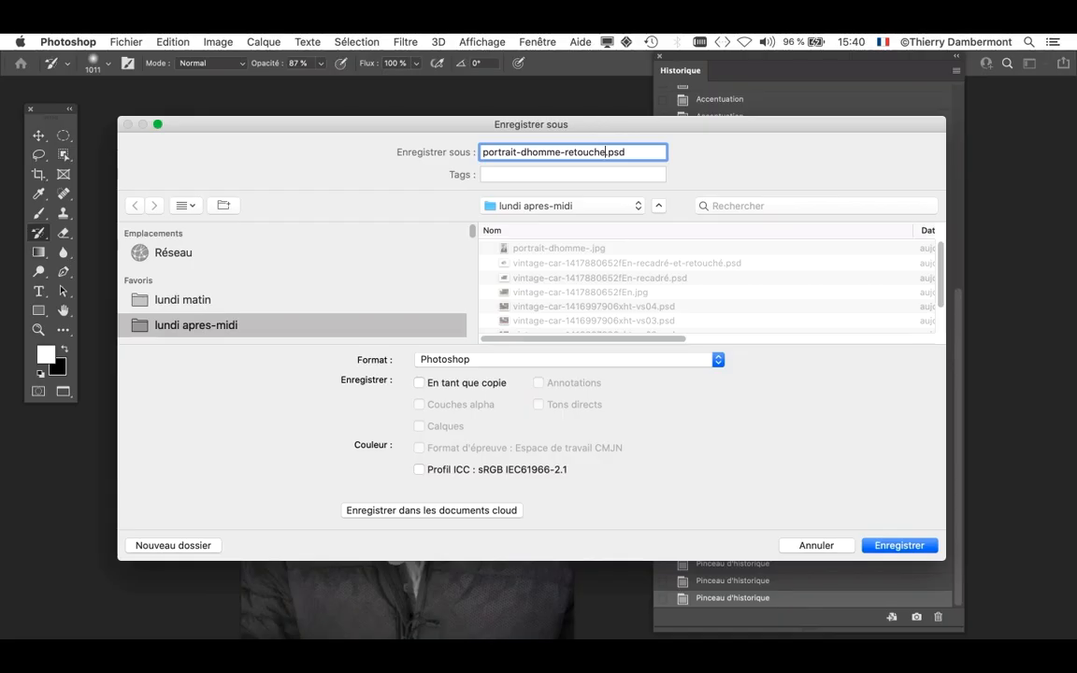
{"action": "key", "text": "Return"}
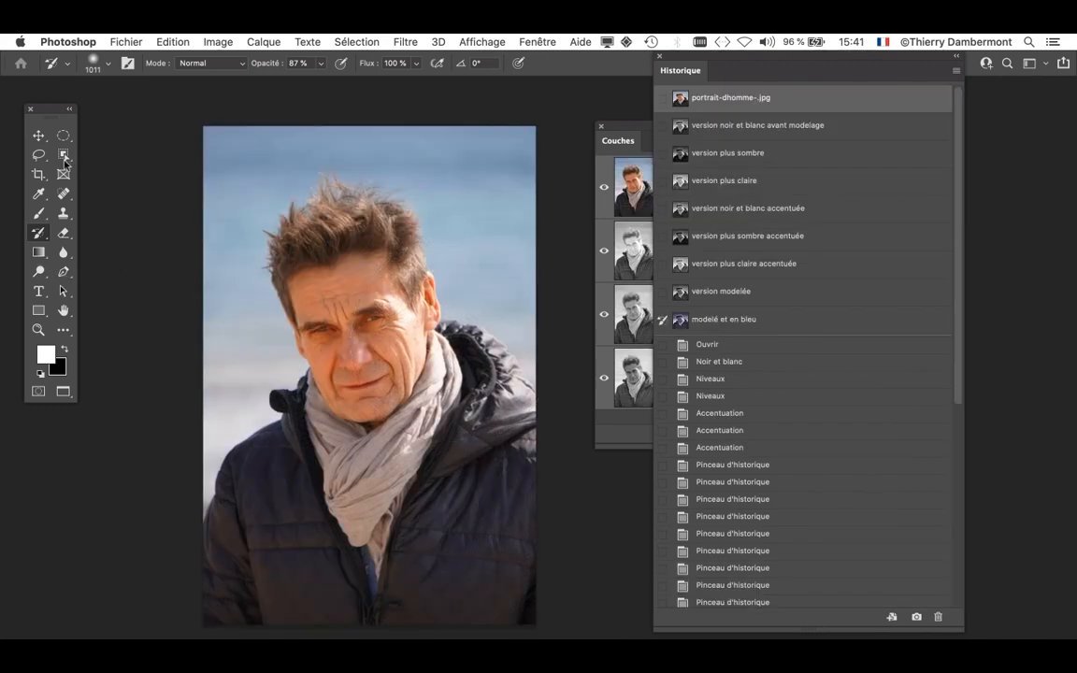
Step: Switch to the Move tool and compare the snapshots "modelé et en bleu" and "version modelée"
{"action": "left_click", "coordinate": [39, 135]}
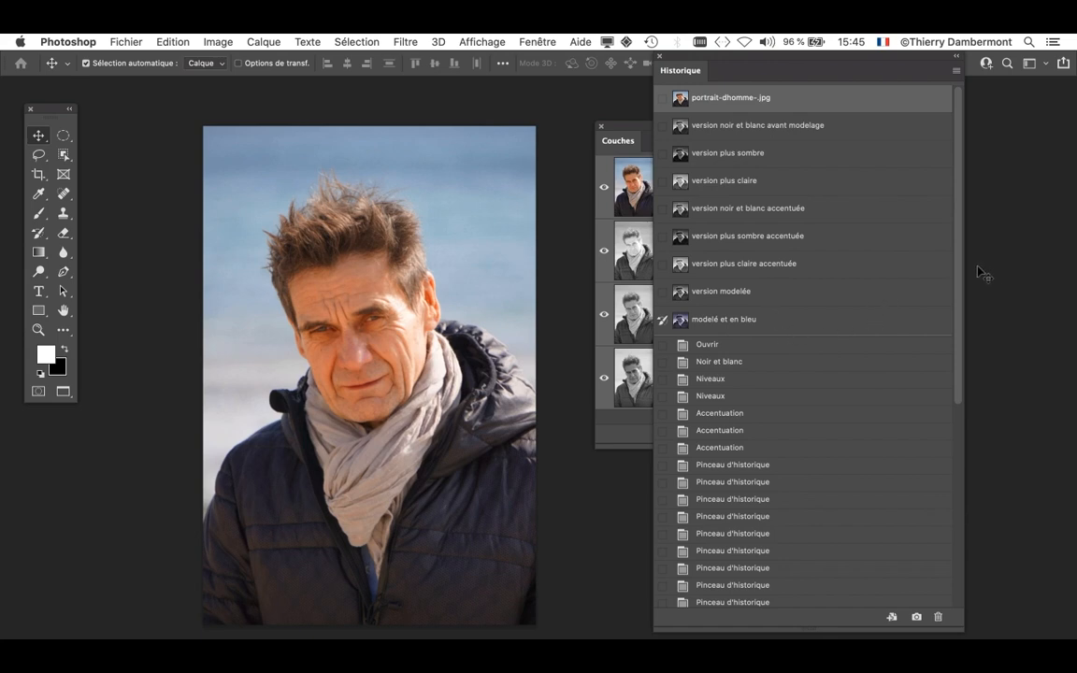
{"action": "left_click", "coordinate": [855, 319]}
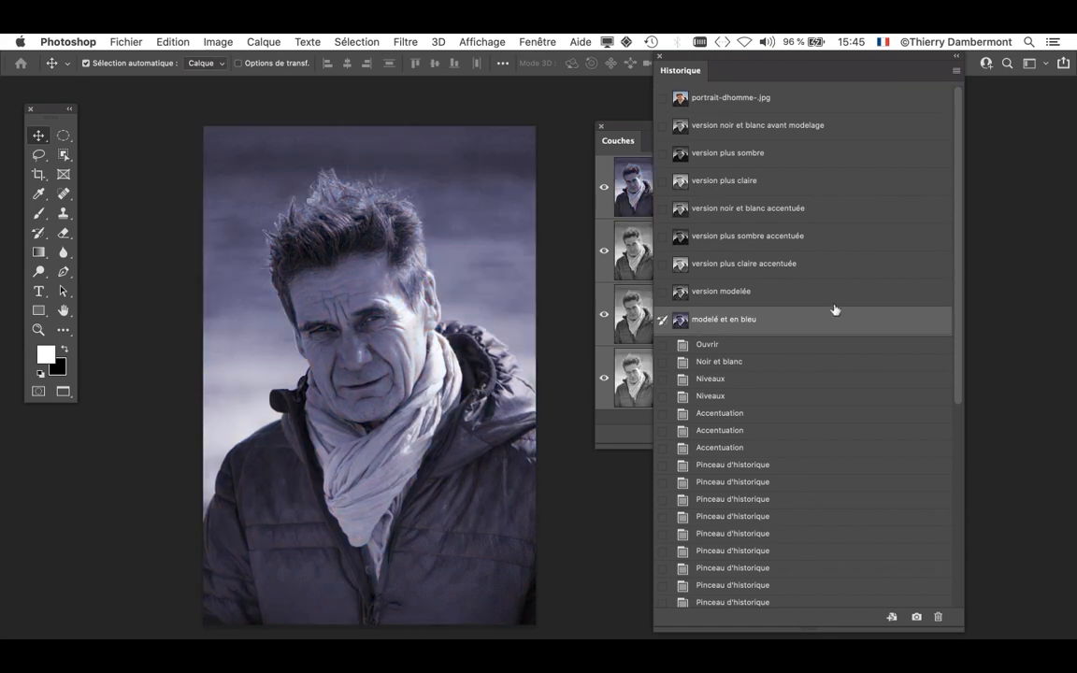
{"action": "left_click", "coordinate": [830, 297]}
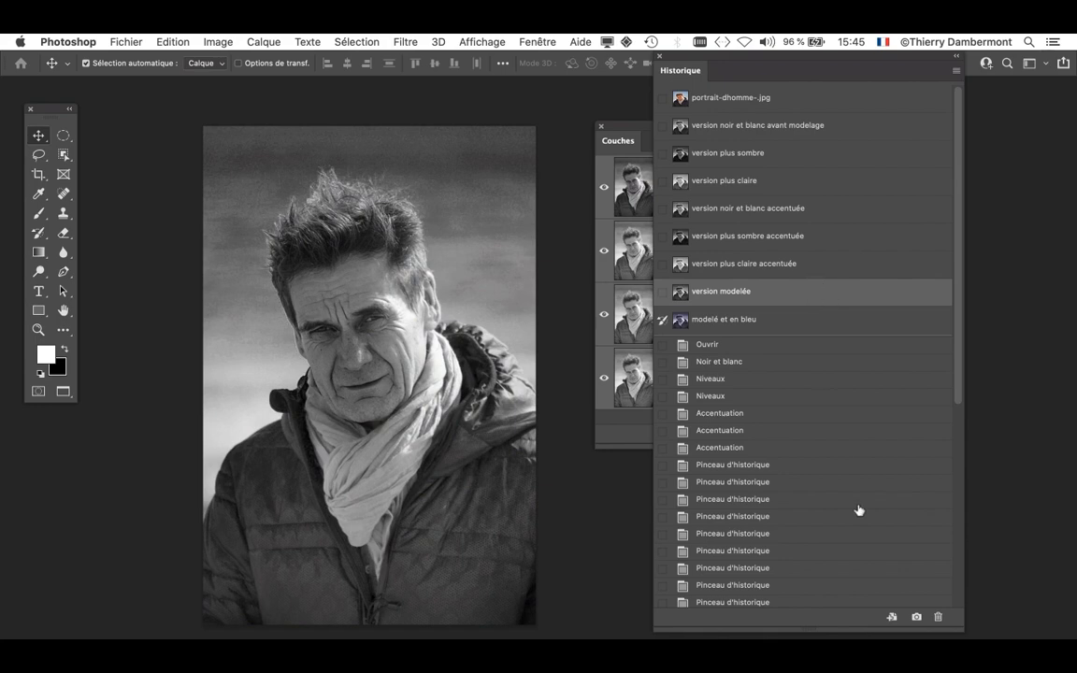
Step: Return the portrait to the latest history state, "Pinceau d'historique (Enregistrer sous)"
{"action": "left_click_drag", "start_coordinate": [957, 397], "coordinate": [958, 598]}
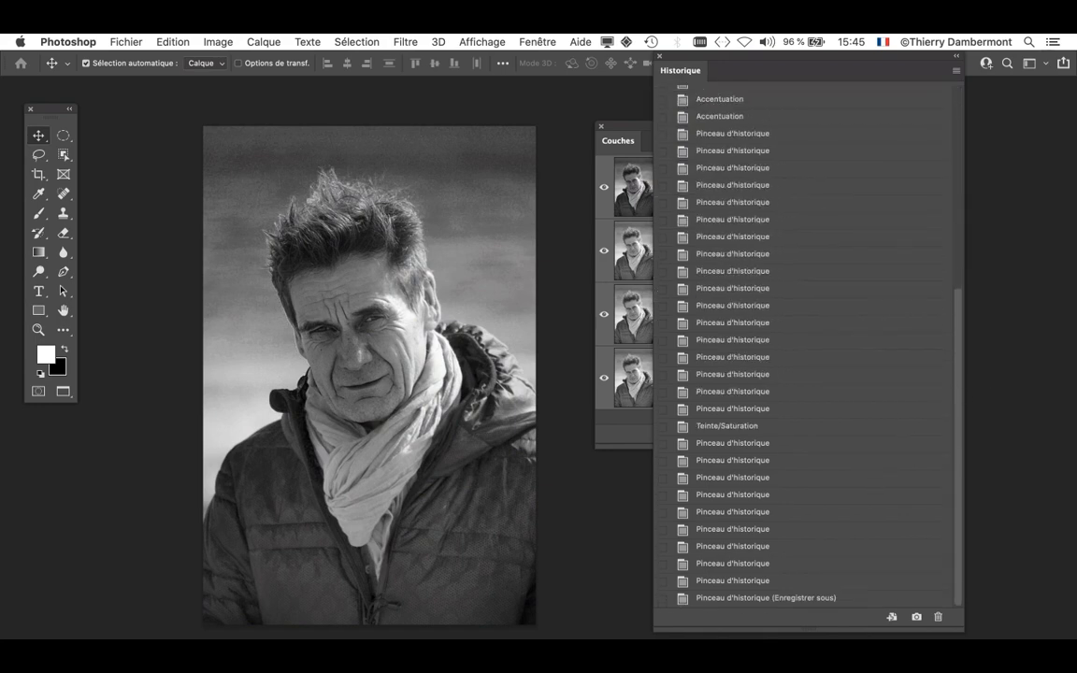
{"action": "left_click", "coordinate": [766, 603]}
{"action": "scroll", "coordinate": [319, 300], "scroll_direction": "up", "scroll_amount": 2}
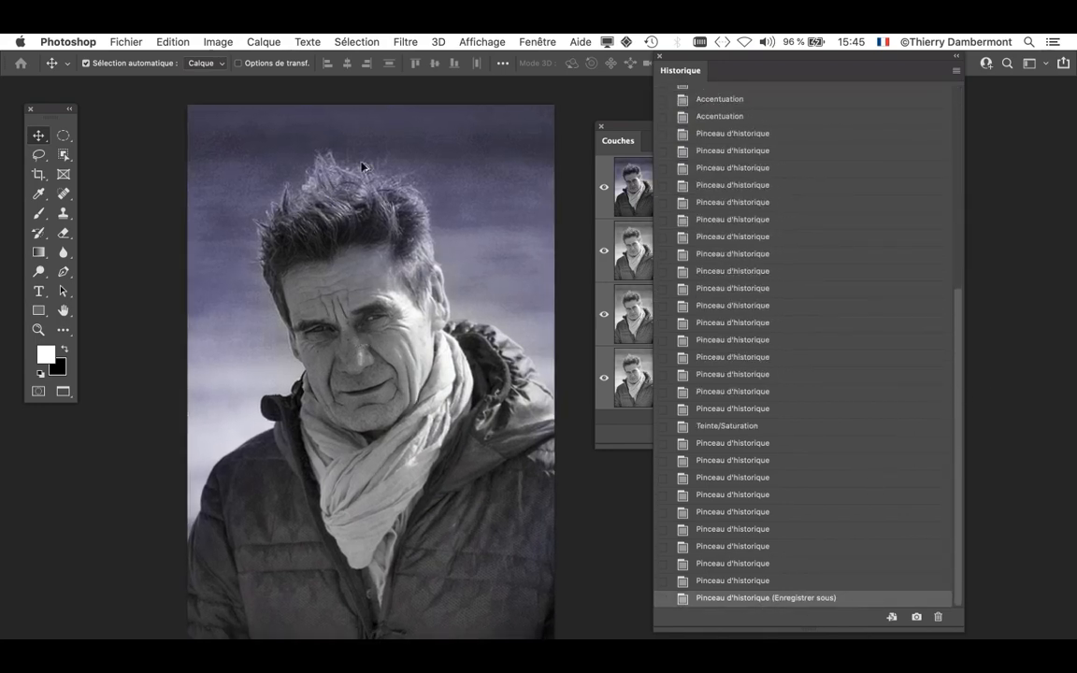
{"action": "scroll", "coordinate": [418, 251], "scroll_direction": "up", "scroll_amount": 1}
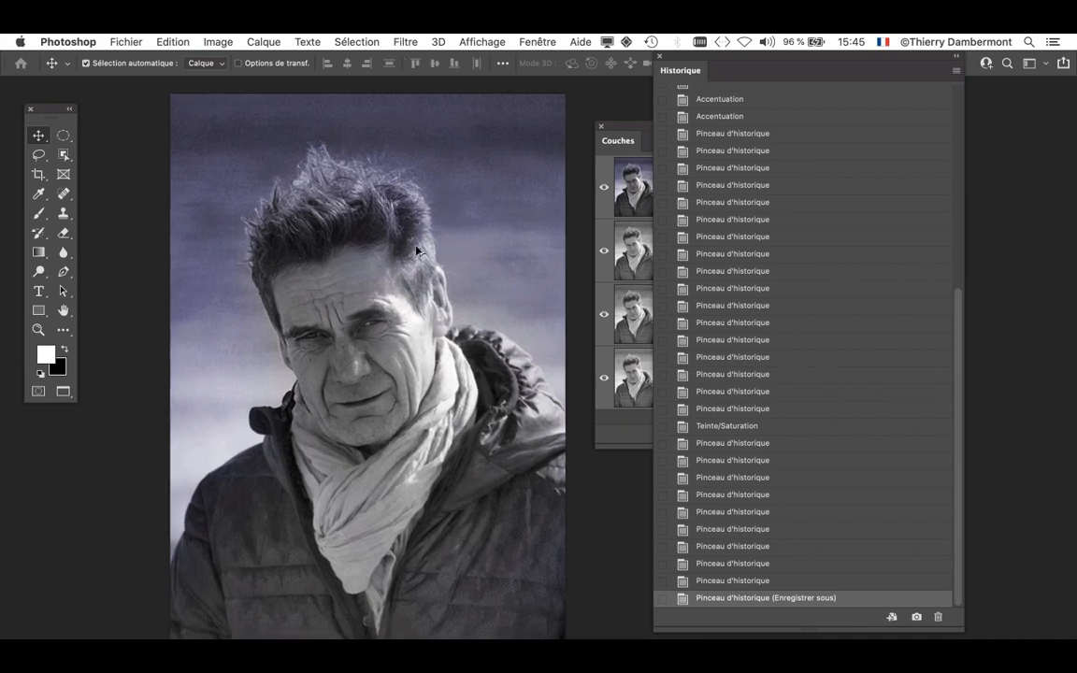
{"action": "scroll", "coordinate": [418, 251], "scroll_direction": "up", "scroll_amount": 1}
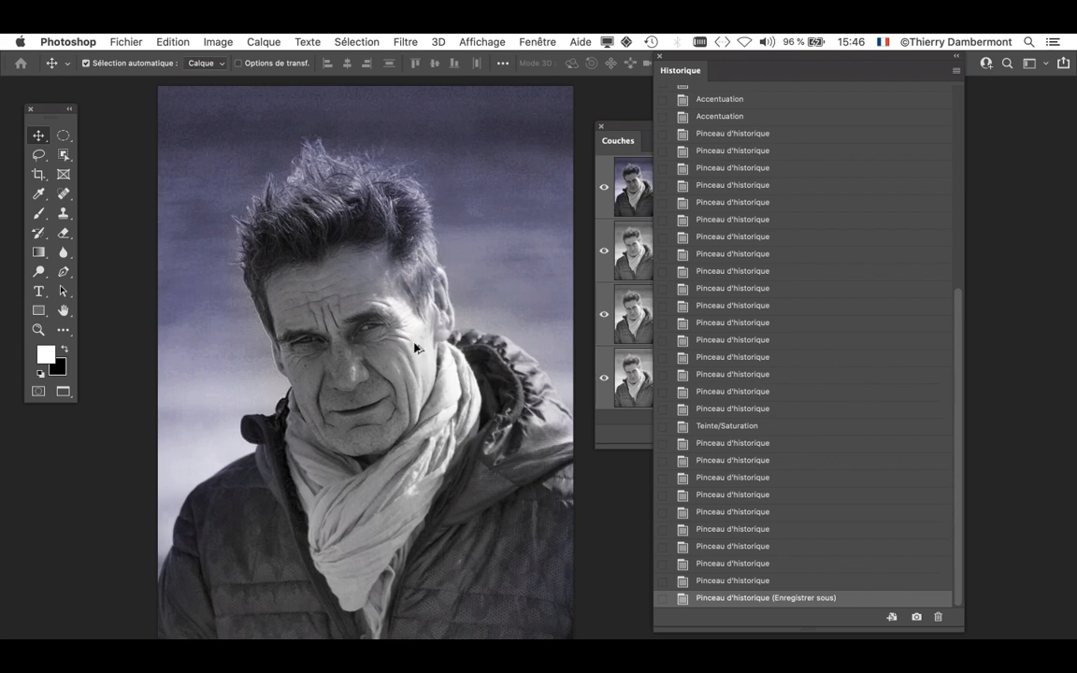
{"action": "scroll", "coordinate": [414, 343], "scroll_direction": "up", "scroll_amount": 1}
{"action": "scroll", "coordinate": [414, 343], "scroll_direction": "up", "scroll_amount": 1}
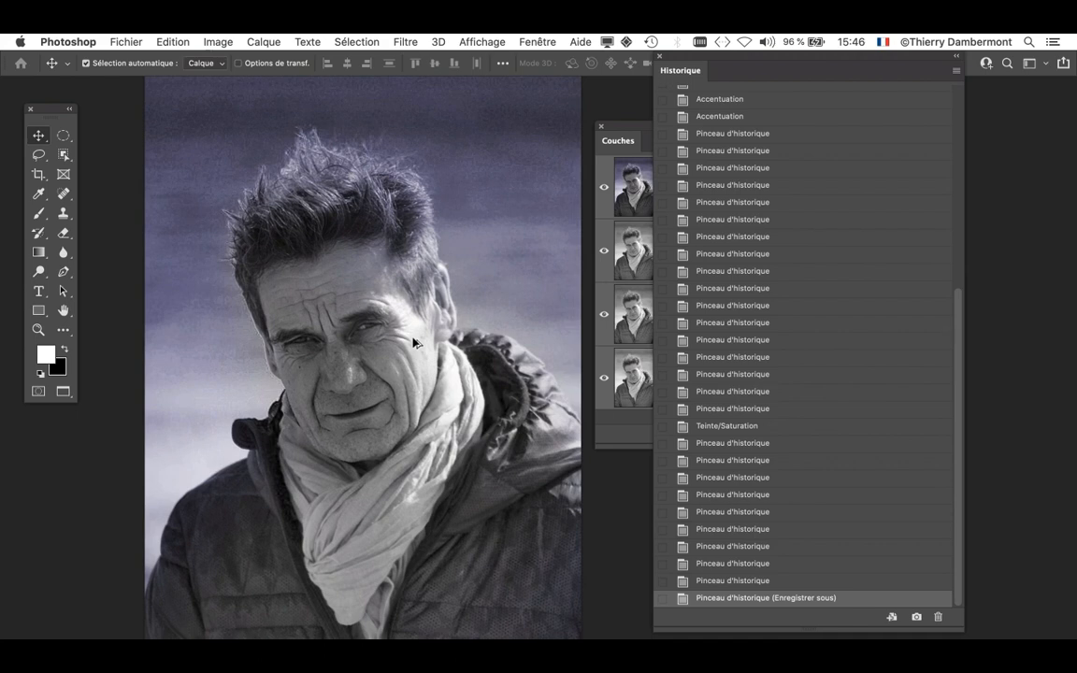
{"action": "left_click", "coordinate": [403, 41]}
{"action": "mouse_move", "coordinate": [460, 334]}
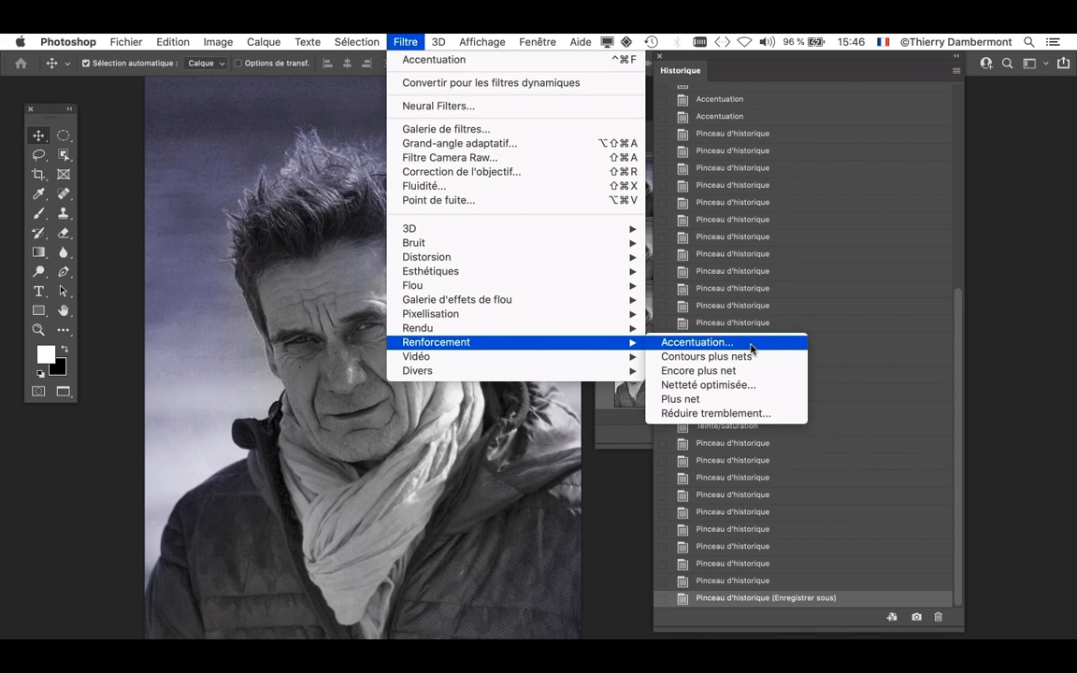
{"action": "left_click", "coordinate": [893, 294]}
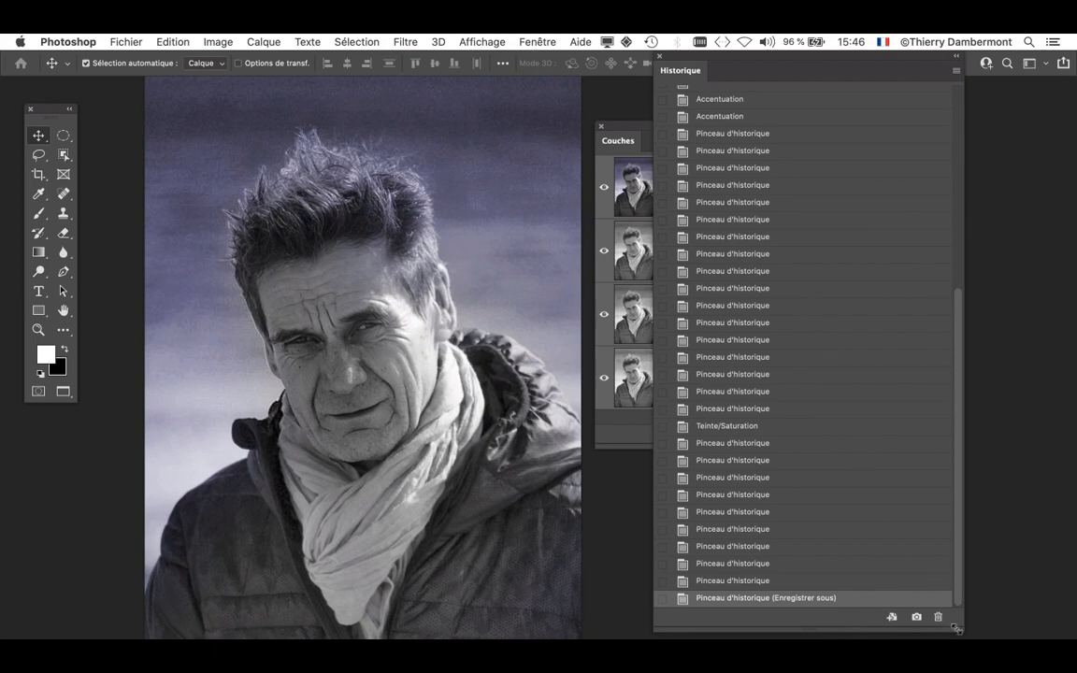
Step: Shrink the Historique panel and place it clear of the image, then lengthen the Couches panel and shift it slightly upward
{"action": "left_click_drag", "start_coordinate": [962, 630], "coordinate": [839, 401]}
{"action": "left_click_drag", "start_coordinate": [696, 57], "coordinate": [873, 239]}
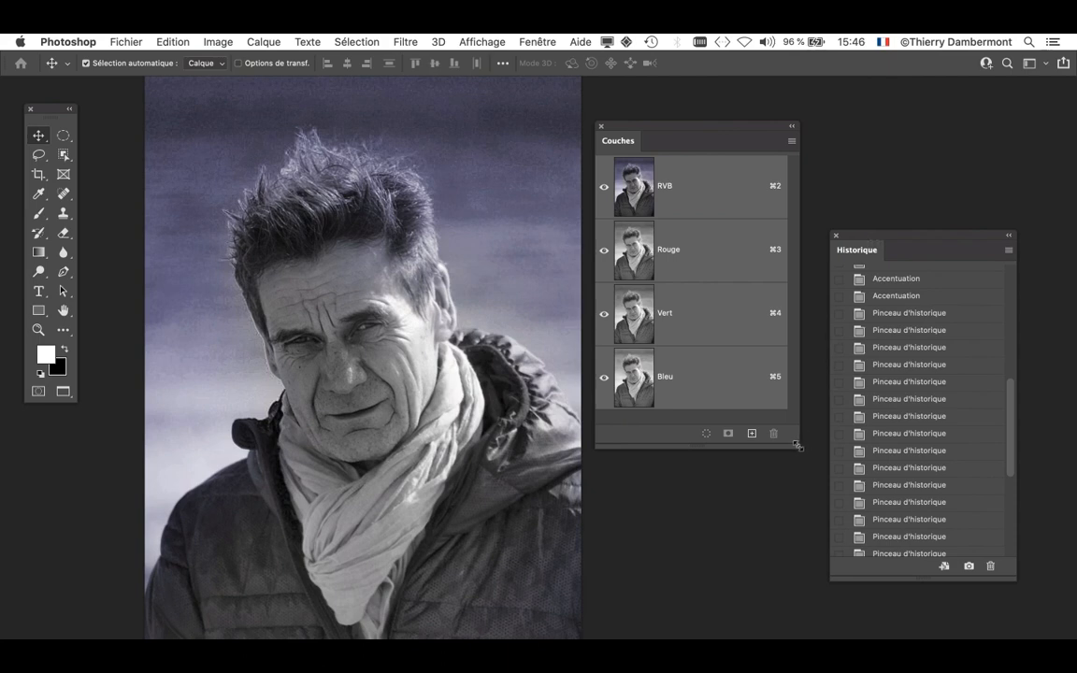
{"action": "left_click_drag", "start_coordinate": [799, 447], "coordinate": [797, 527]}
{"action": "left_click_drag", "start_coordinate": [672, 128], "coordinate": [683, 110]}
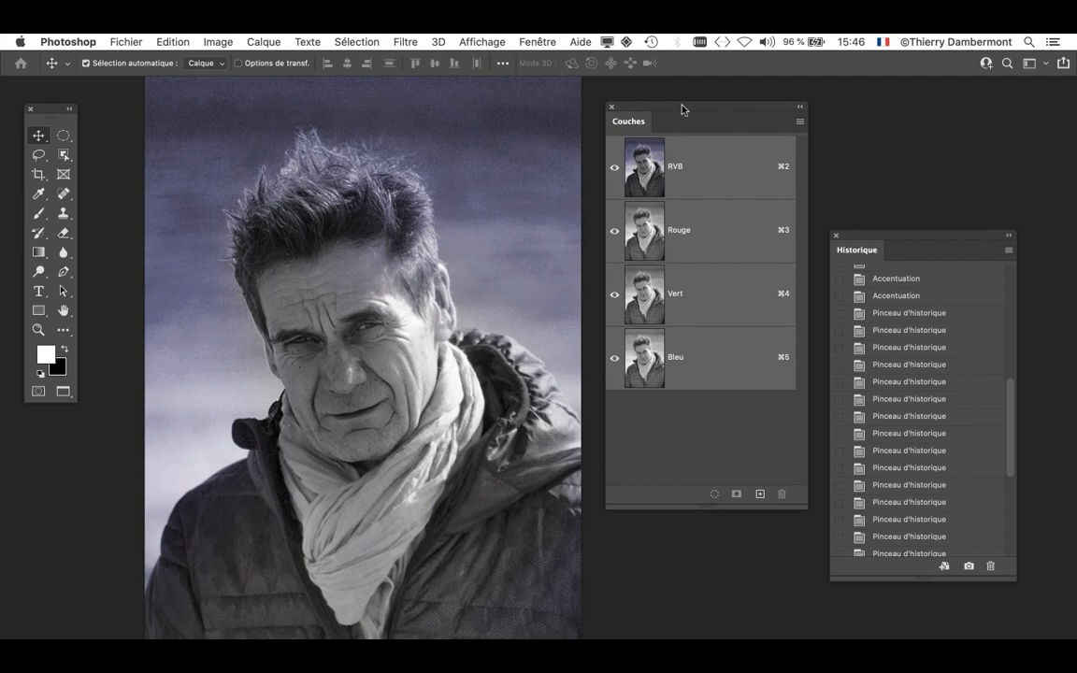